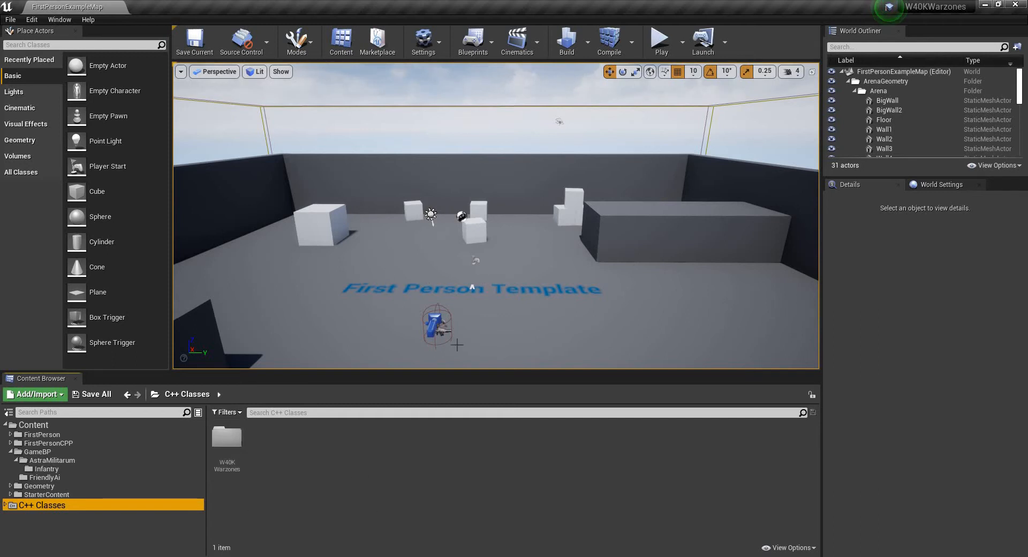
# Create a Blueprint class named SquadMembers from W40KWarzonesCharacter in GameBP/FriendlyAi and dock its editor in the main window
pyautogui.doubleClick(225, 447)
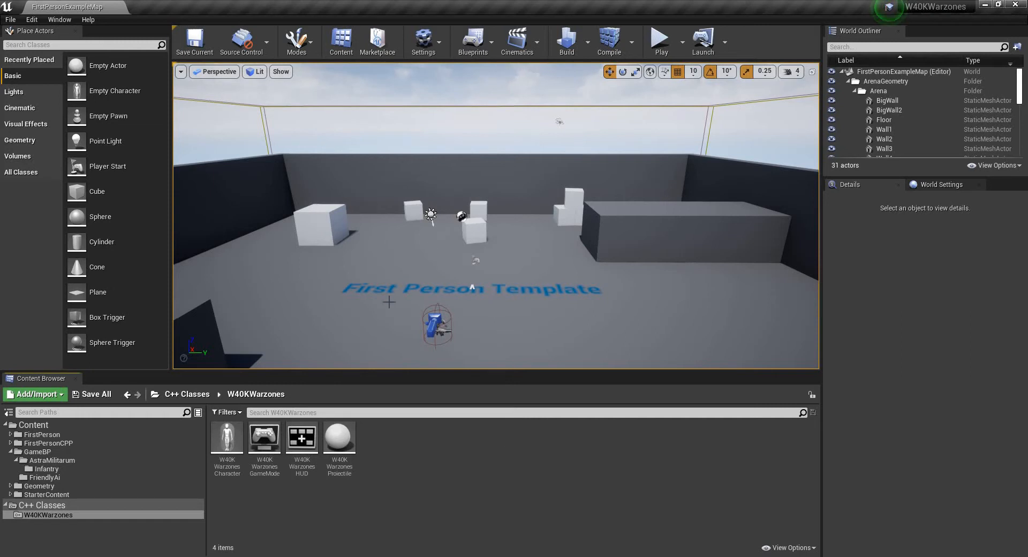
pyautogui.rightClick(222, 436)
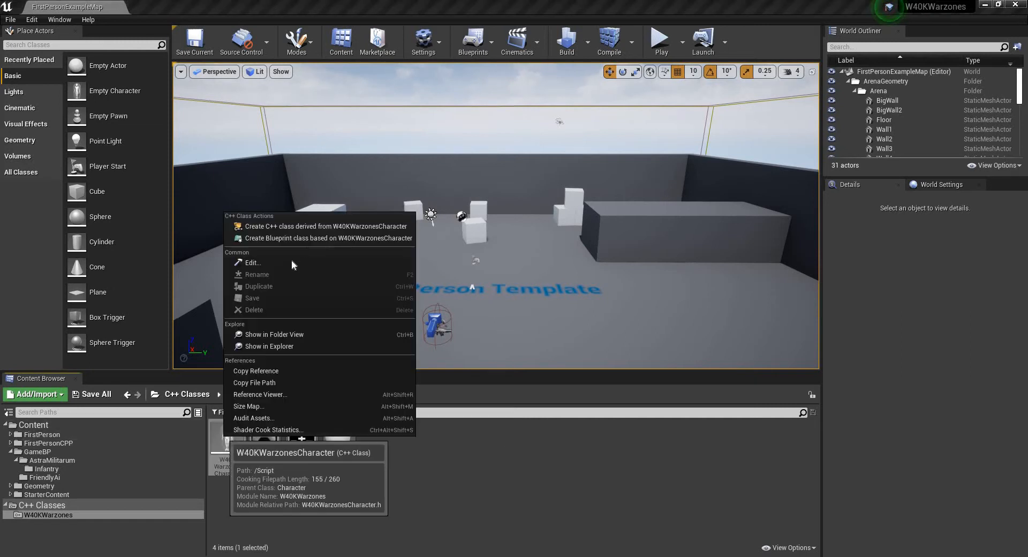
pyautogui.click(358, 237)
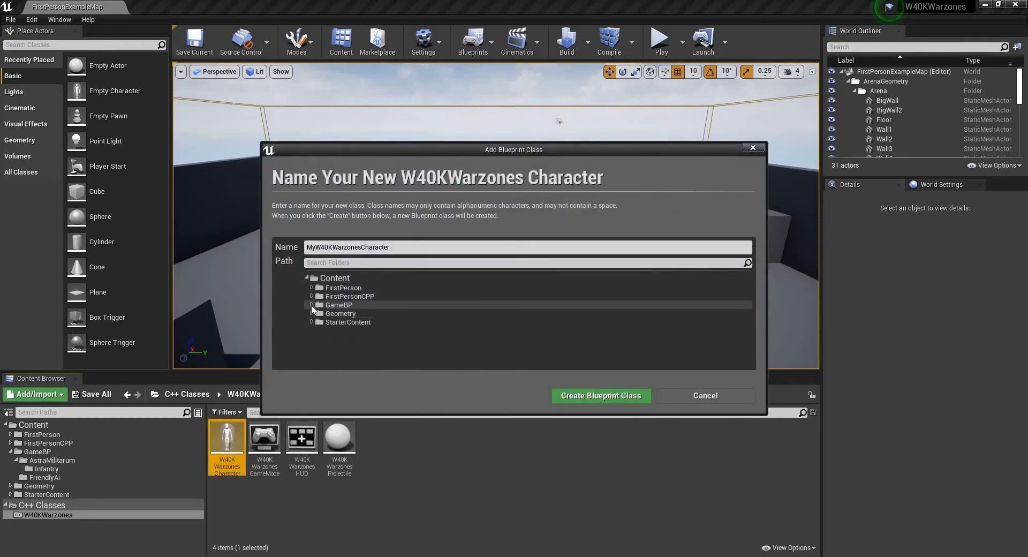
pyautogui.click(312, 304)
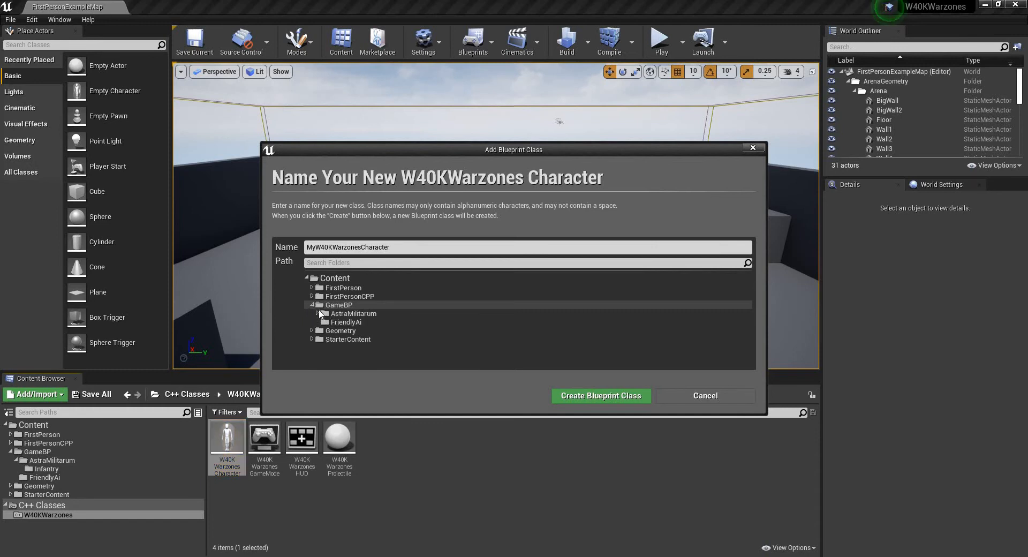
pyautogui.click(348, 322)
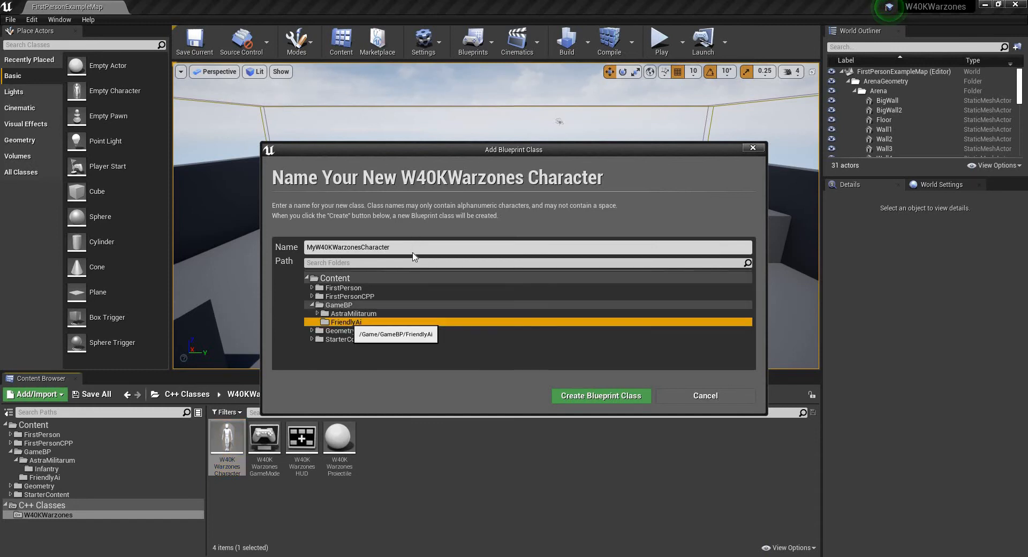
pyautogui.doubleClick(375, 247)
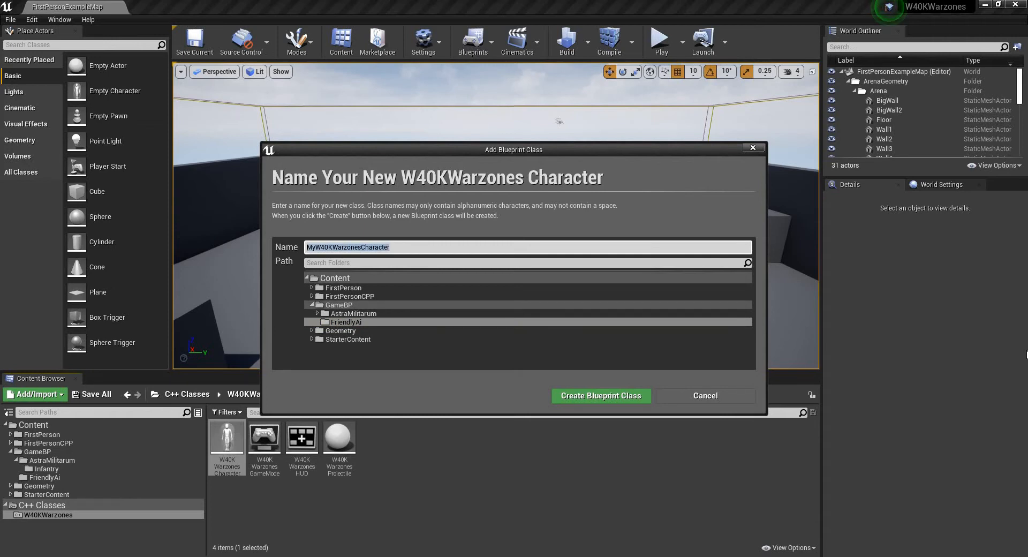
pyautogui.write('SquadM')
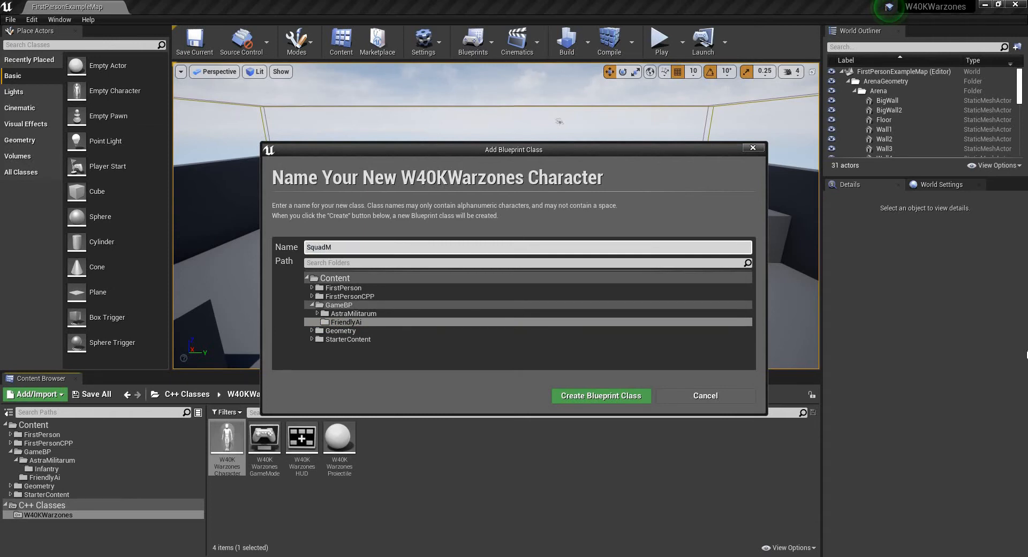
pyautogui.write('embers')
pyautogui.click(572, 397)
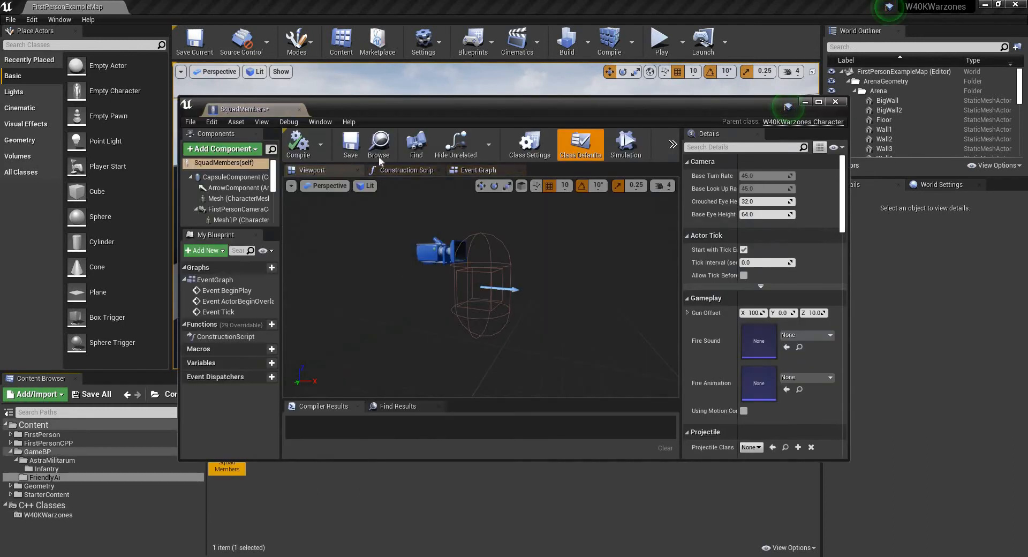
pyautogui.moveTo(249, 107); pyautogui.dragTo(252, 6)
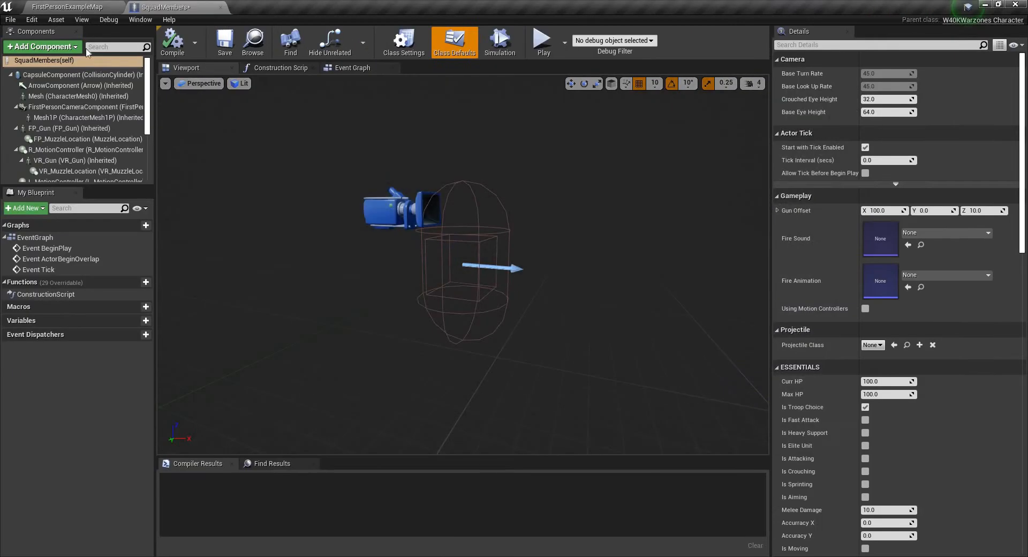
# Create a second Blueprint class from W40KWarzonesCharacter, named AstraMilitarumInfantry, in the GameBP/AstraMilitarum/Infantry folder
pyautogui.click(75, 7)
pyautogui.click(89, 514)
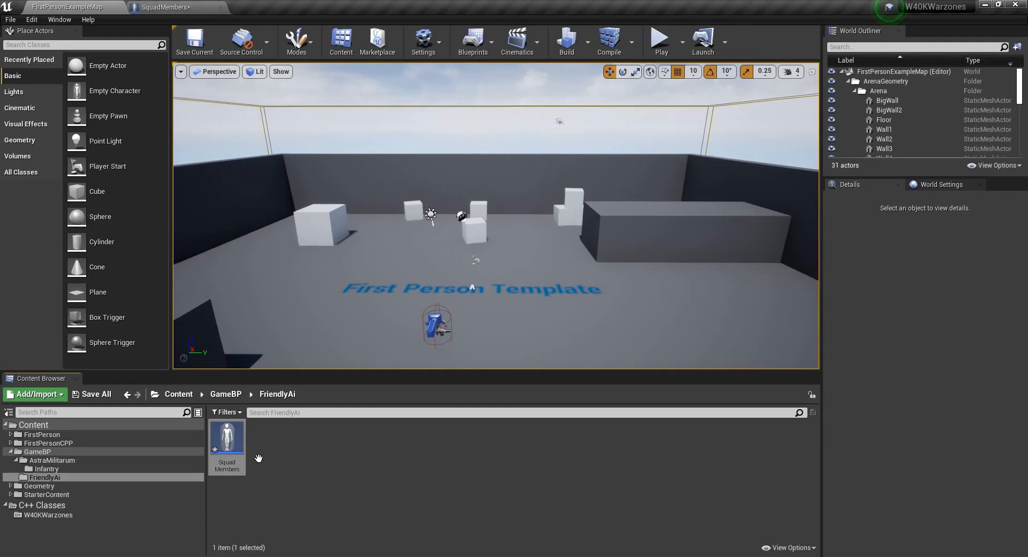
pyautogui.rightClick(227, 436)
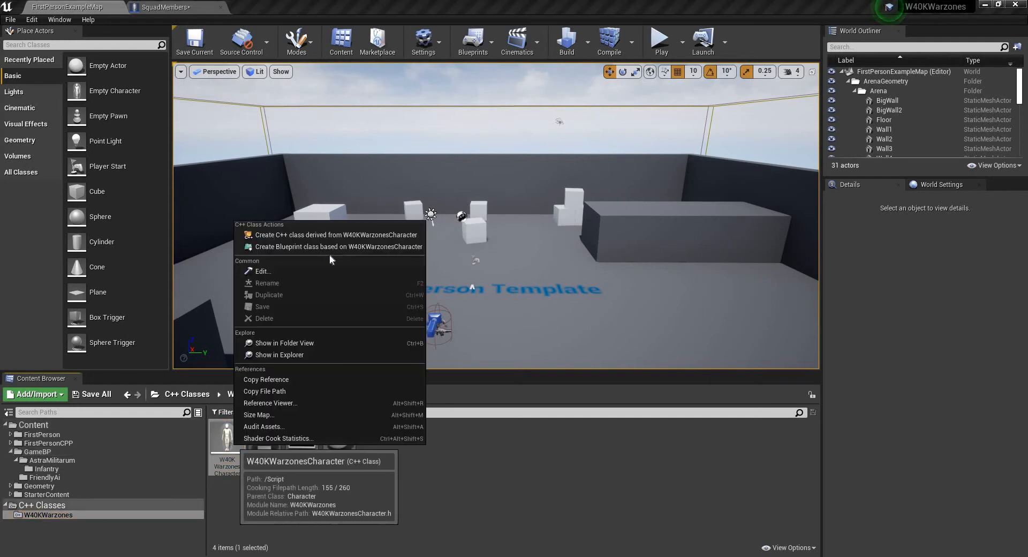
pyautogui.click(329, 248)
pyautogui.click(310, 304)
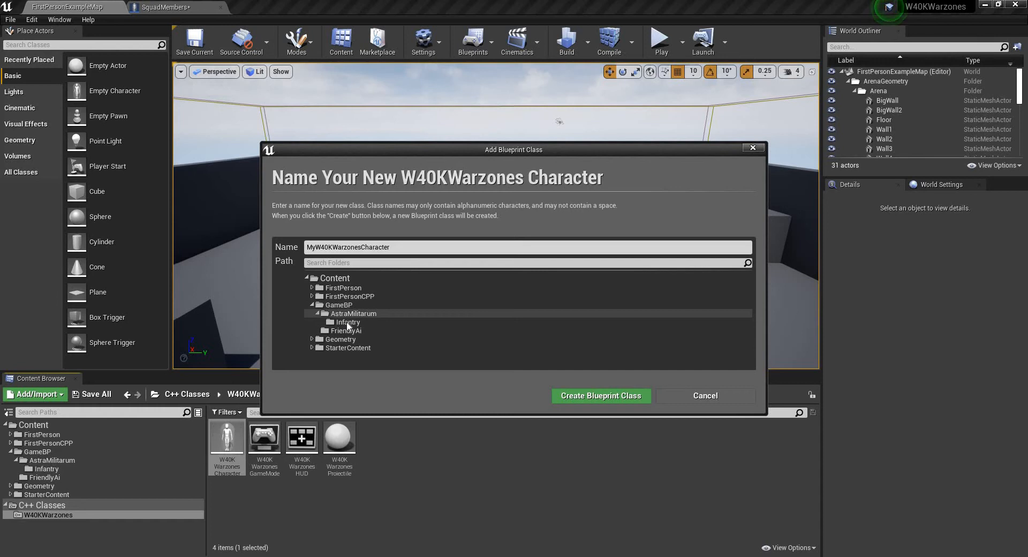
pyautogui.click(348, 322)
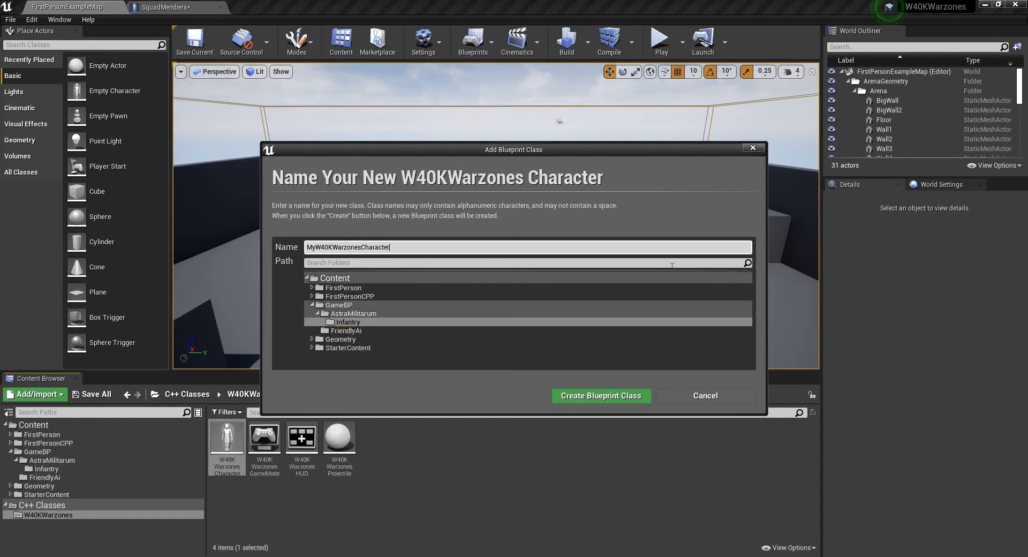
pyautogui.hotkey('ctrl', 'a')
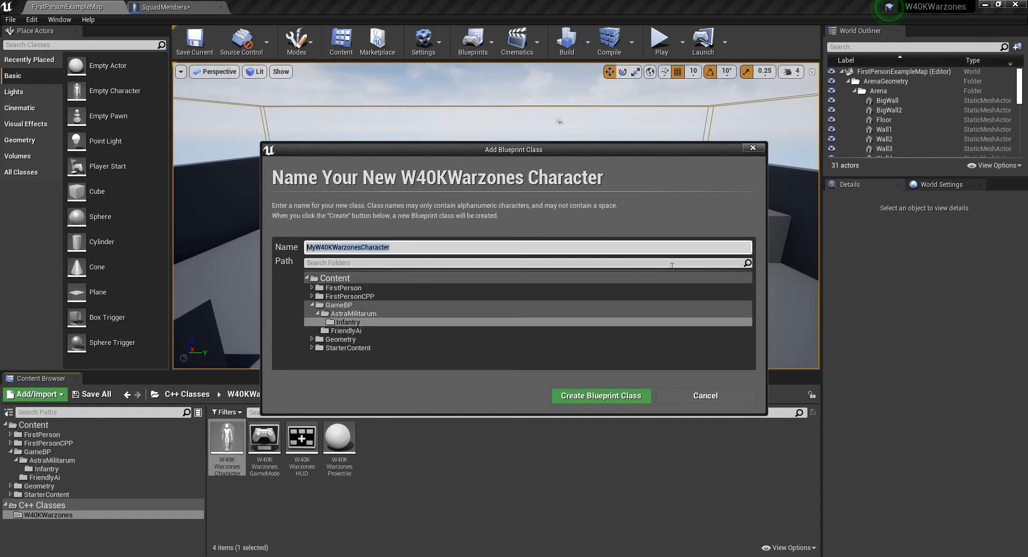
pyautogui.write('AstraMilitarumIn')
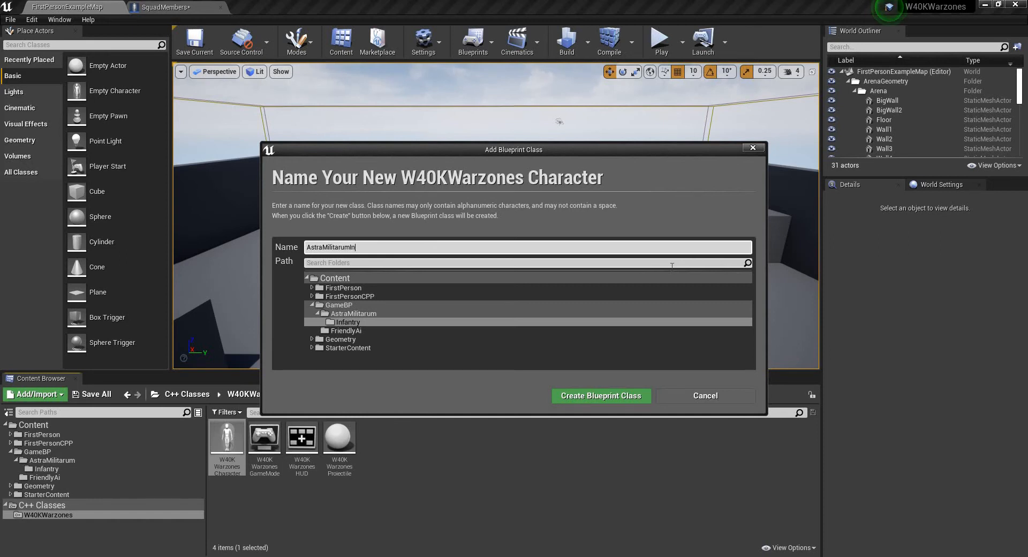
pyautogui.write('fantry')
pyautogui.press('Return')
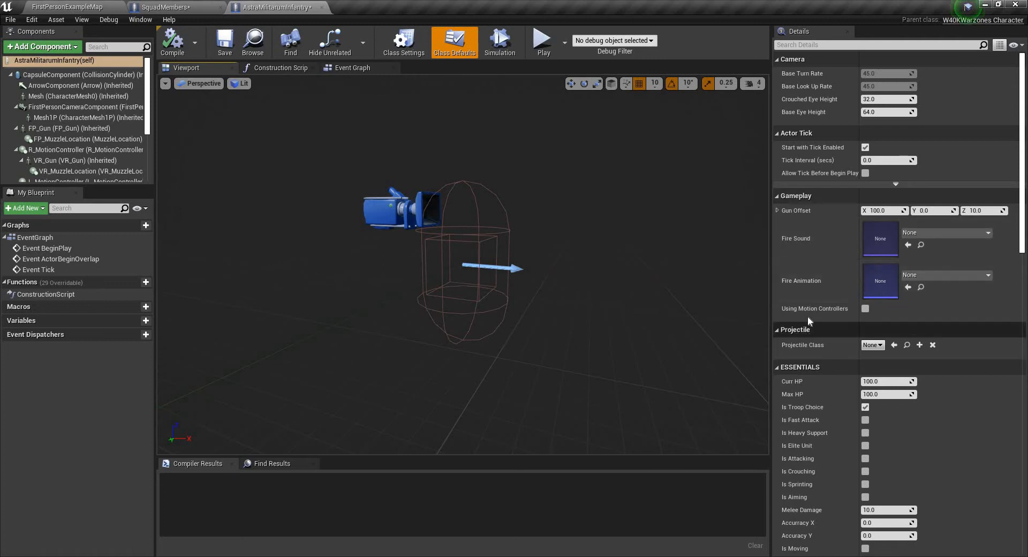
# Assign the uploads_files_2687760_Soldier_of_Krieg_low_poly skeletal mesh to the inherited Mesh component of AstraMilitarumInfantry
pyautogui.scroll(-5, 856, 268)
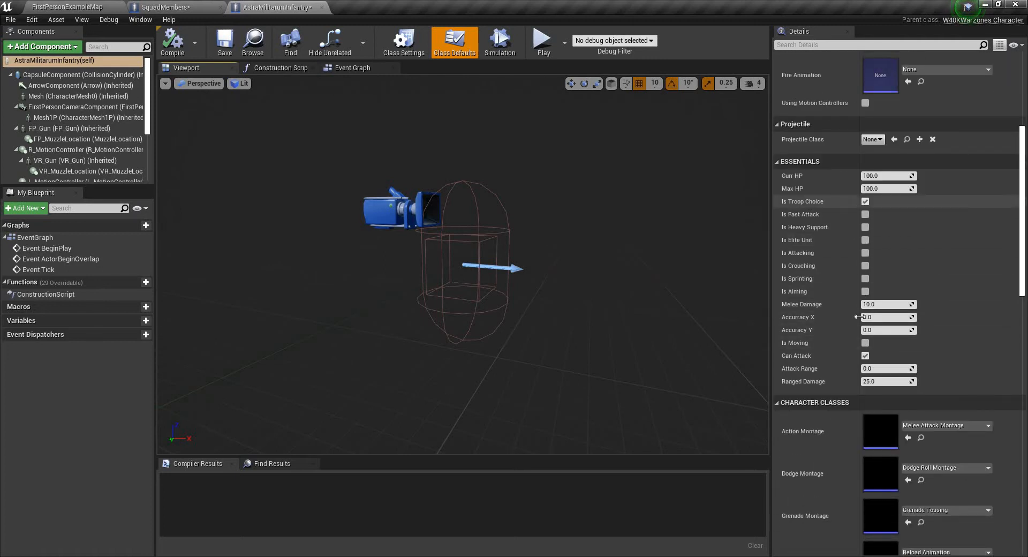
pyautogui.scroll(-7, 857, 308)
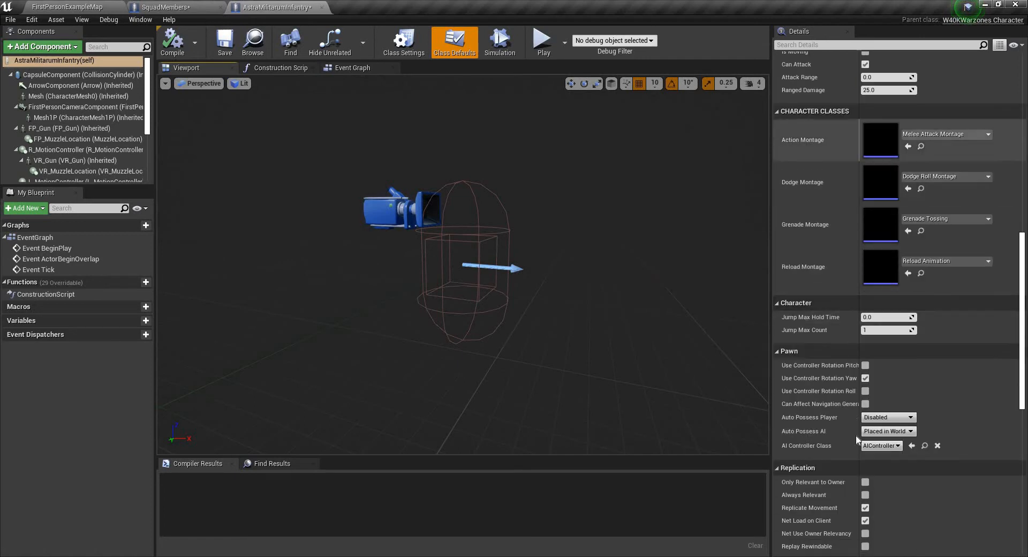
pyautogui.scroll(10, 847, 272)
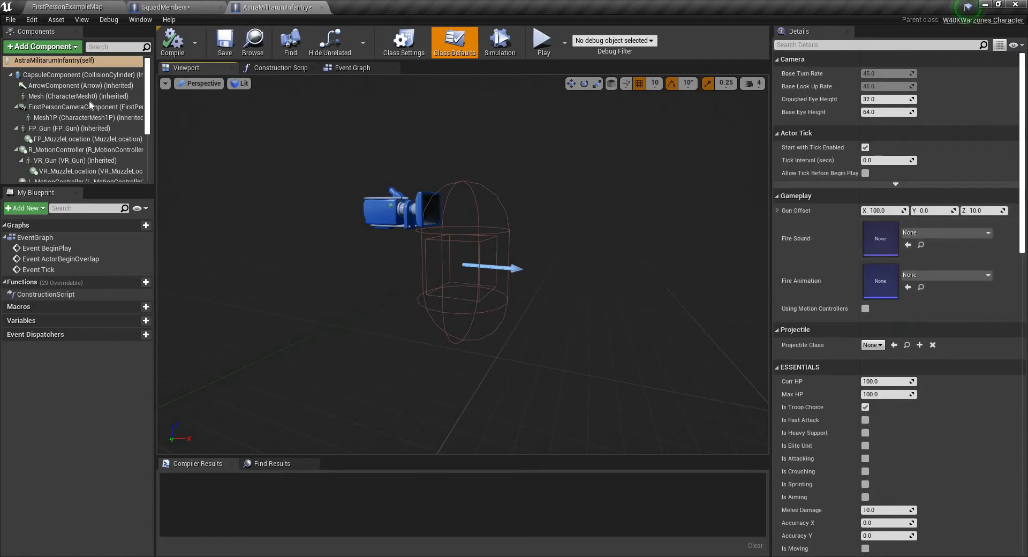
pyautogui.click(48, 97)
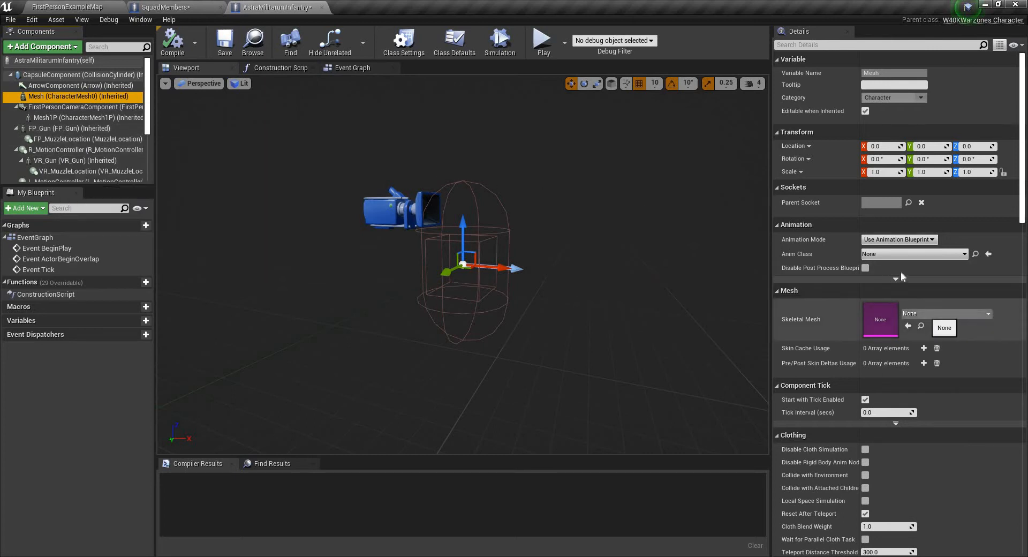
pyautogui.click(925, 313)
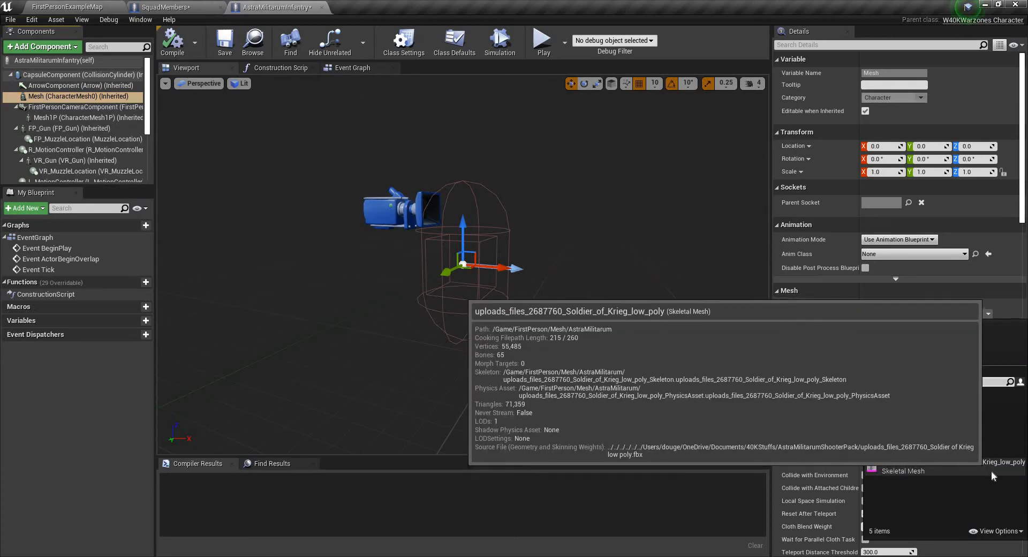
pyautogui.click(991, 470)
# Set the soldier mesh's scale to 11.25 on X, Y and Z
pyautogui.press('f')
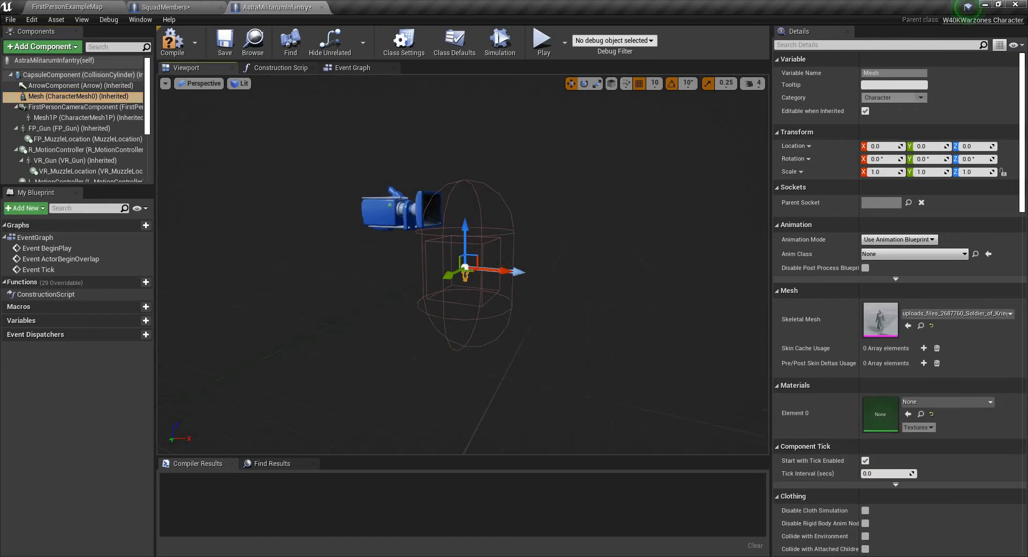
pyautogui.scroll(-2, 463, 265)
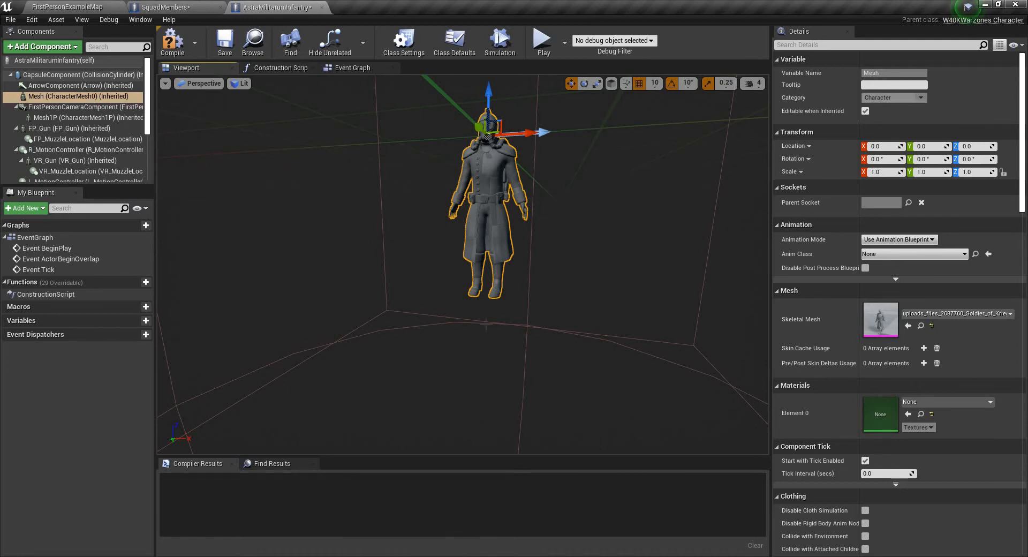
pyautogui.moveTo(463, 267)
pyautogui.mouseDown()
pyautogui.moveTo(463, 332)
pyautogui.moveTo(463, 257)
pyautogui.moveTo(463, 332)
pyautogui.moveTo(482, 321)
pyautogui.moveTo(444, 299)
pyautogui.moveTo(471, 279)
pyautogui.mouseUp()
pyautogui.moveTo(485, 325)
pyautogui.mouseDown()
pyautogui.moveTo(481, 289)
pyautogui.moveTo(491, 347)
pyautogui.moveTo(495, 313)
pyautogui.mouseUp()
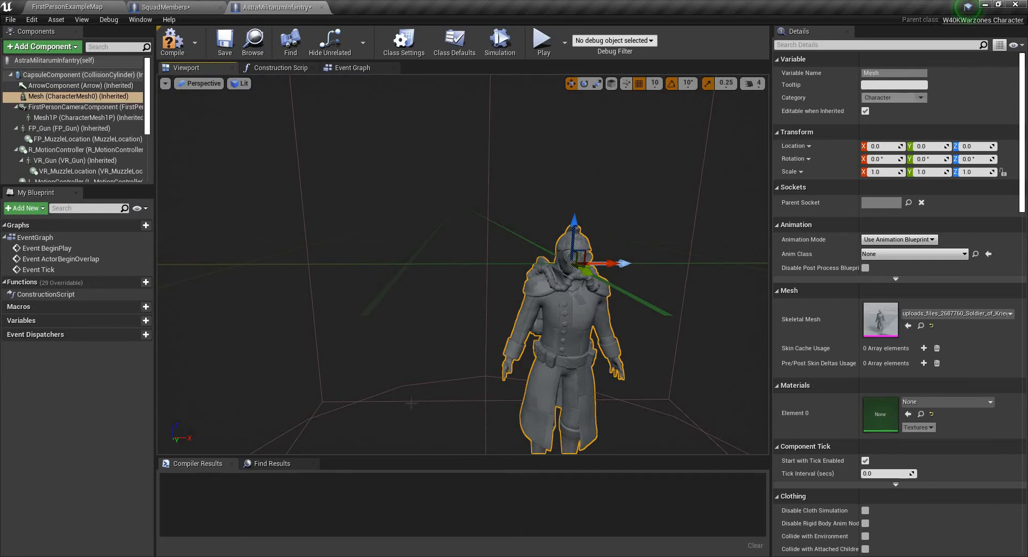
pyautogui.scroll(-5, 422, 268)
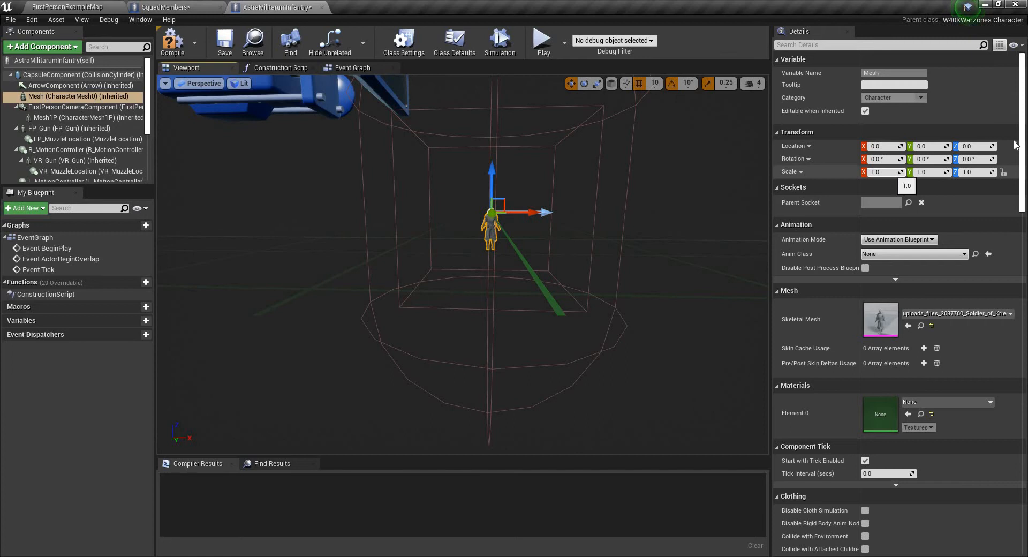
pyautogui.click(882, 171)
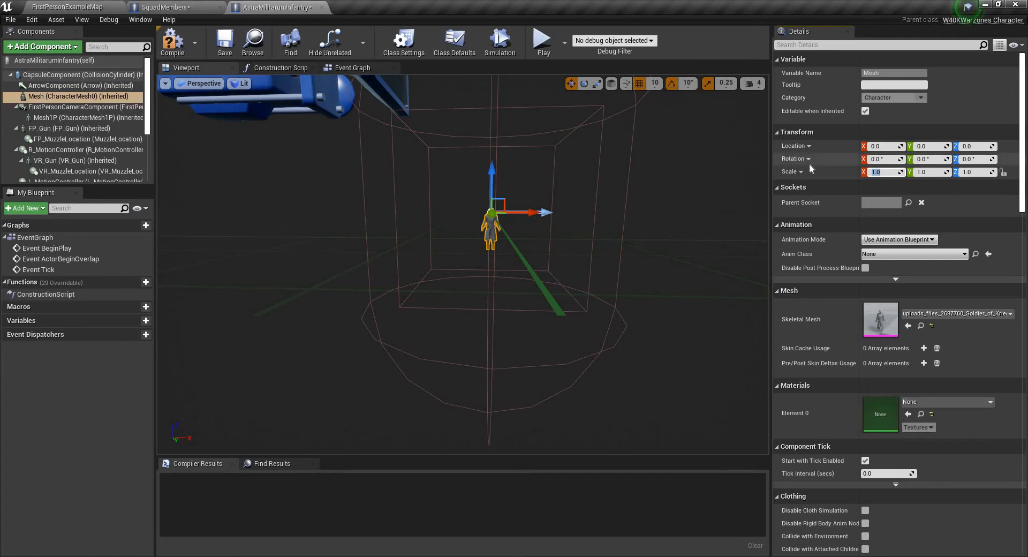
pyautogui.write('11.25')
pyautogui.press('Tab')
pyautogui.write('1')
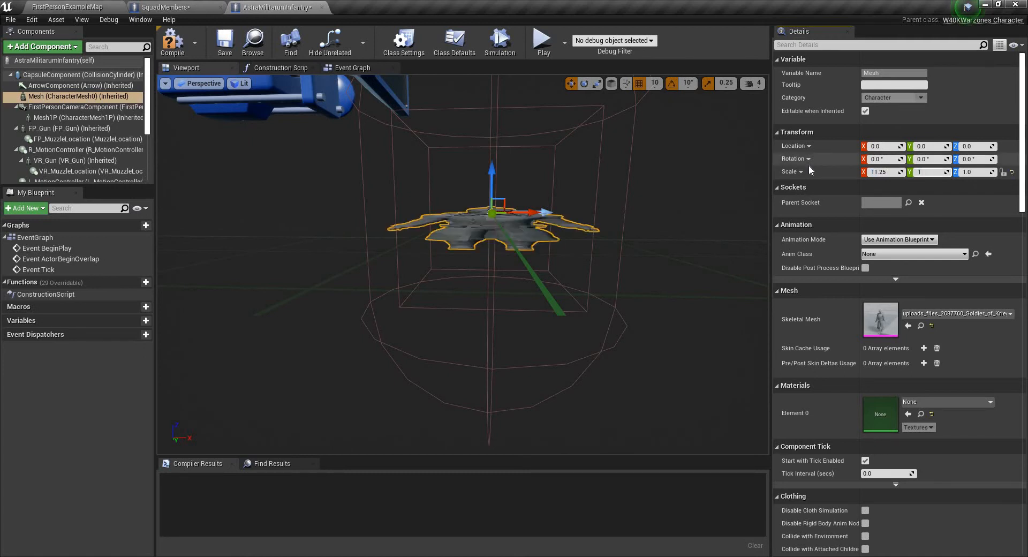
pyautogui.write('1.25')
pyautogui.press('Tab')
pyautogui.write('11')
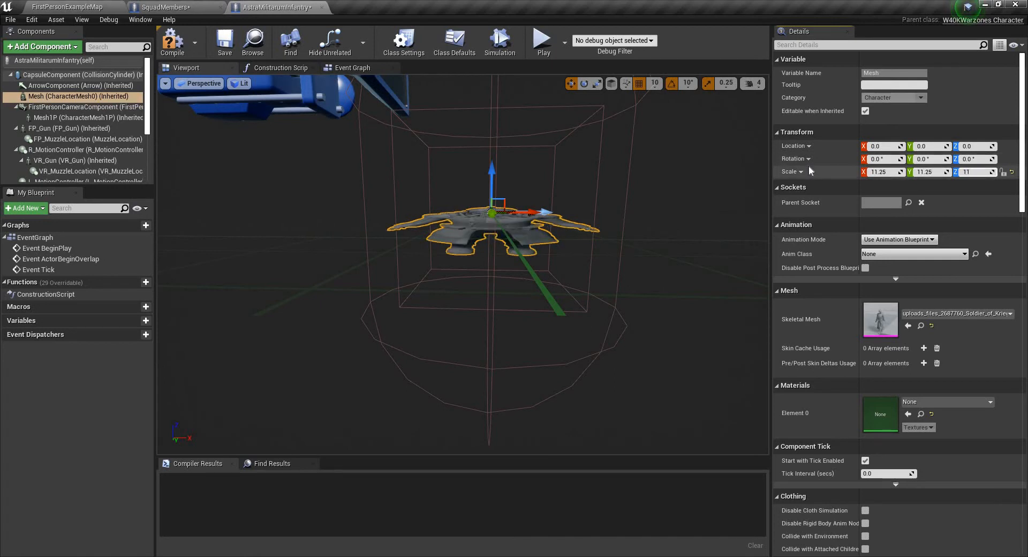
pyautogui.write('.25')
pyautogui.press('Return')
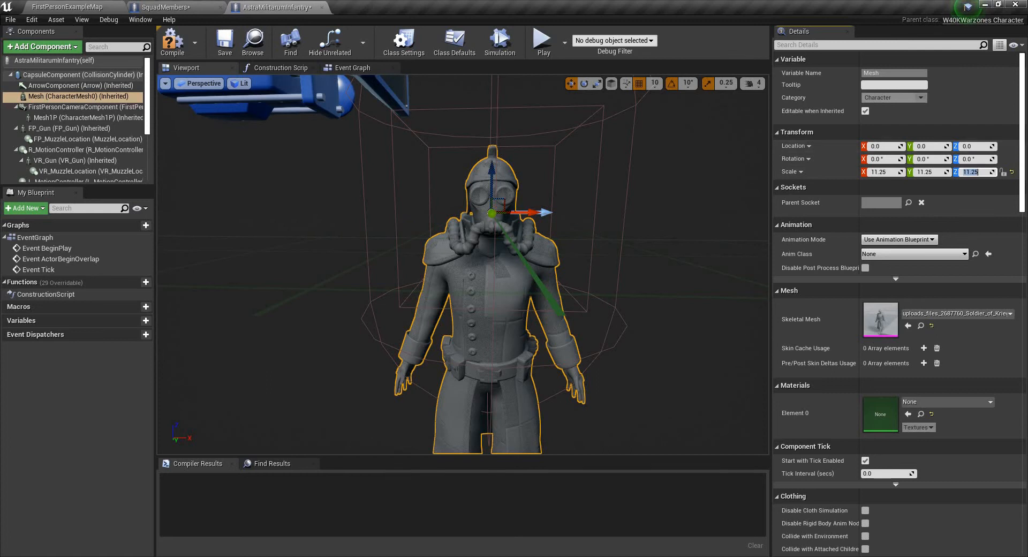
# Raise the soldier mesh within the capsule to a Z location of 70
pyautogui.moveTo(346, 264); pyautogui.dragTo(577, 262, button='right')
pyautogui.press('s')
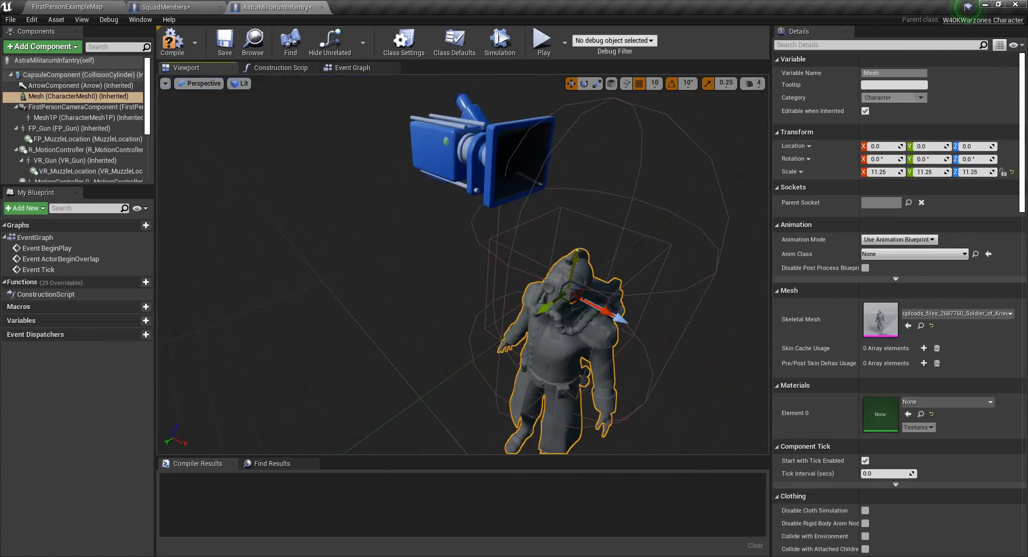
pyautogui.moveTo(577, 263); pyautogui.dragTo(600, 148)
# Rotate the soldier mesh -90° about Z so it faces along the forward arrow, and compile the AstraMilitarumInfantry blueprint
pyautogui.moveTo(600, 147); pyautogui.dragTo(690, 152, button='right')
pyautogui.press('a')
pyautogui.press('e')
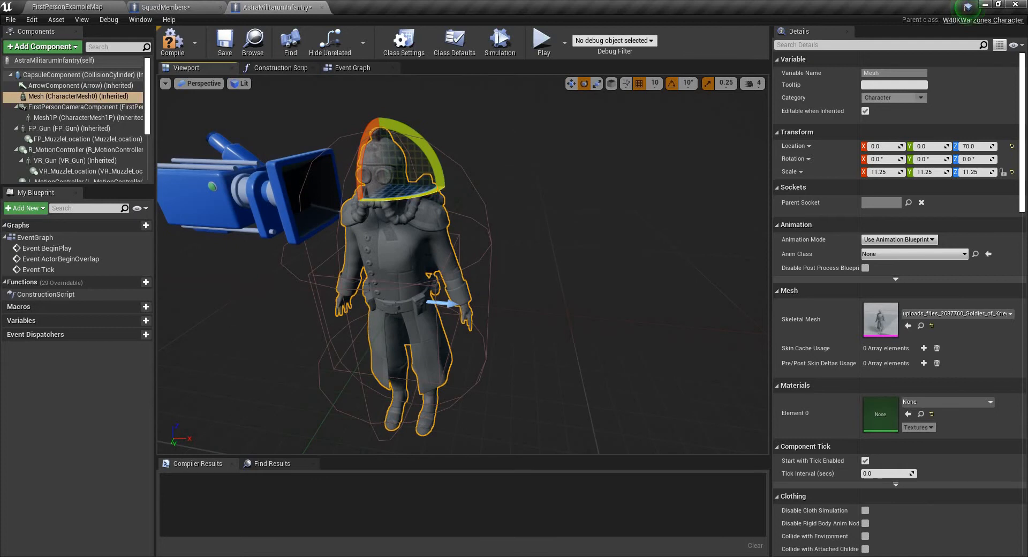
pyautogui.moveTo(403, 194); pyautogui.dragTo(351, 197)
pyautogui.press('w')
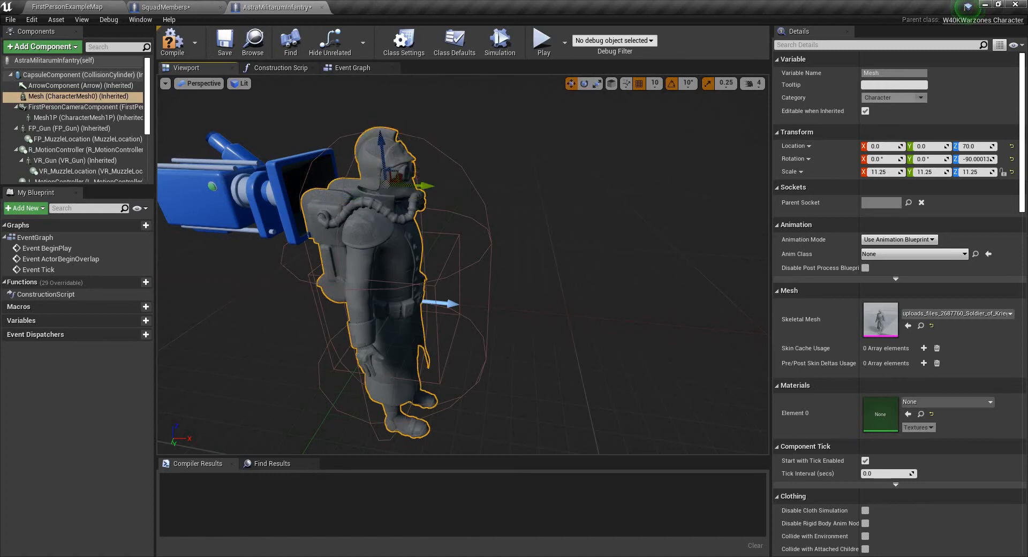
pyautogui.moveTo(535, 229)
pyautogui.mouseDown(button='right')
pyautogui.moveTo(471, 257)
pyautogui.moveTo(535, 228)
pyautogui.mouseUp(button='right')
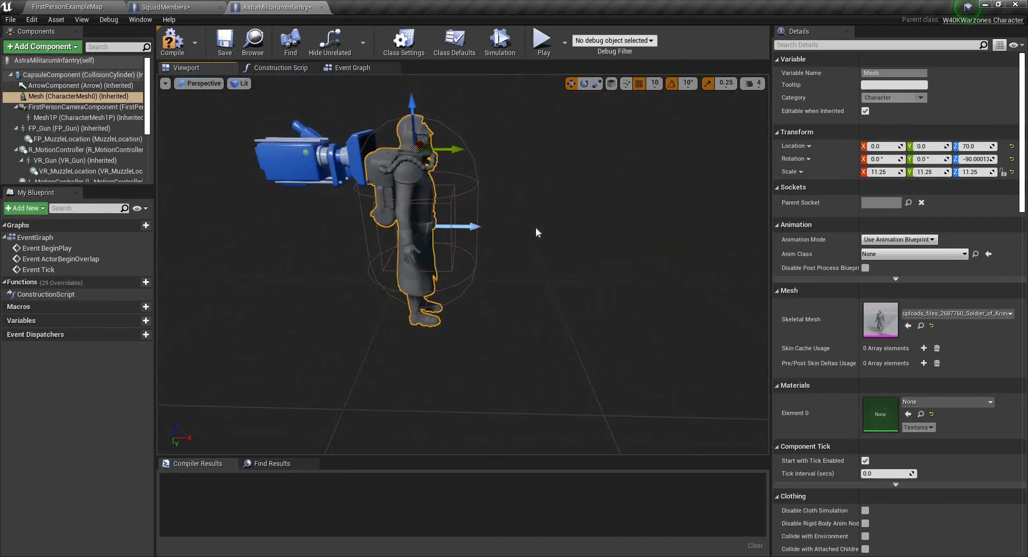
pyautogui.click(179, 53)
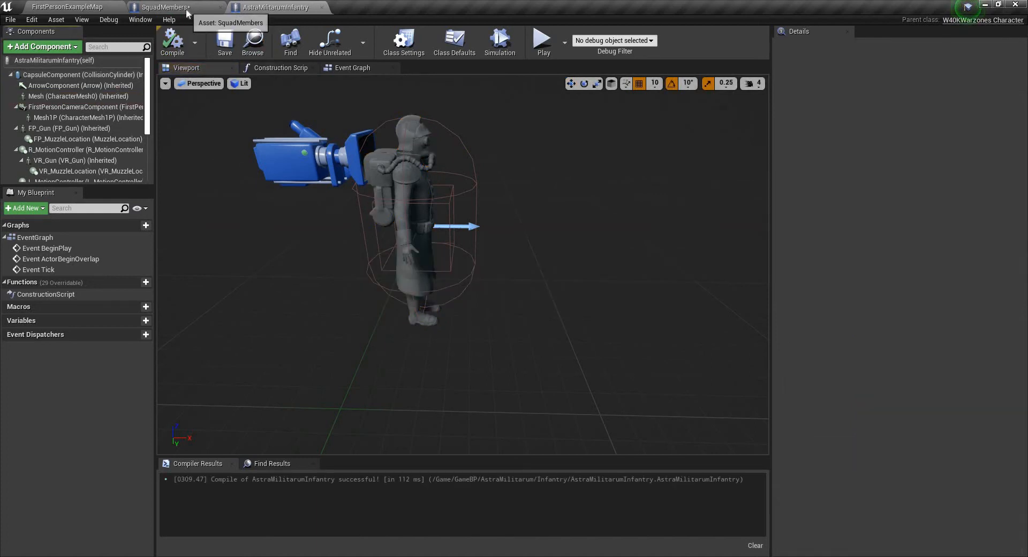
# In the SquadMembers blueprint, assign the uploads_files_2687760_Soldier_of_Krieg_low_poly skeletal mesh to the inherited Mesh component
pyautogui.click(186, 10)
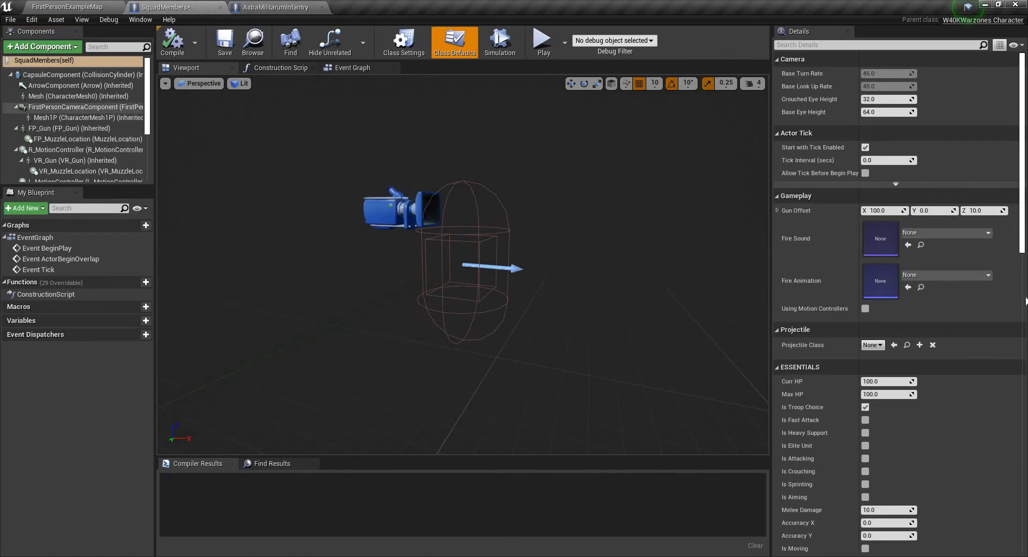
pyautogui.click(78, 97)
pyautogui.click(944, 314)
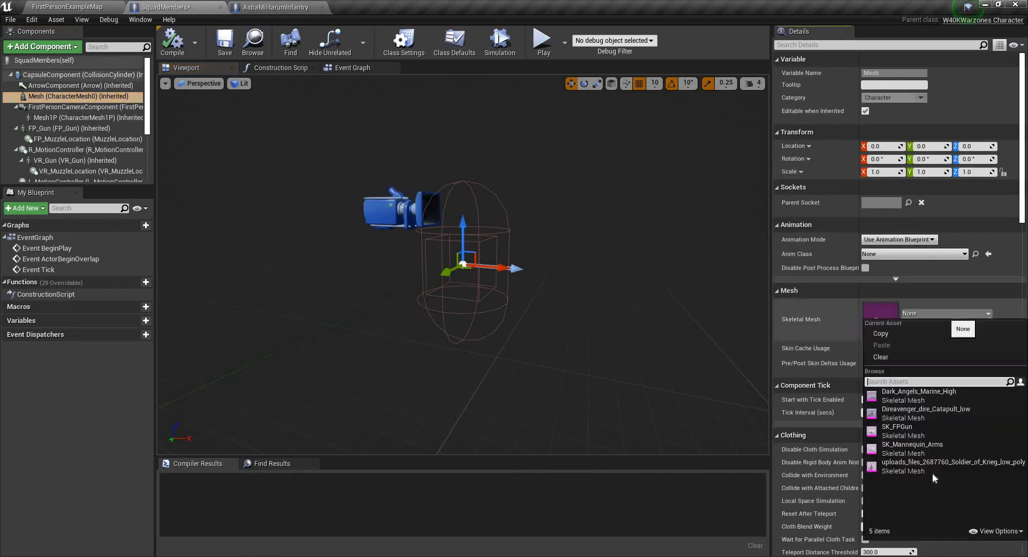
pyautogui.click(930, 464)
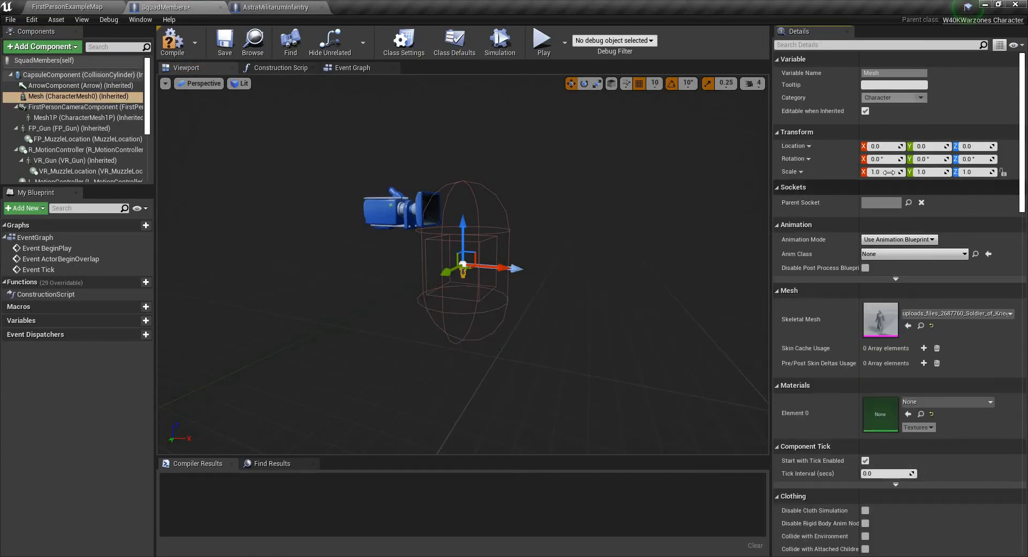
# Set the scale of the SquadMembers soldier mesh to 11.25 on X, Y and Z
pyautogui.click(889, 172)
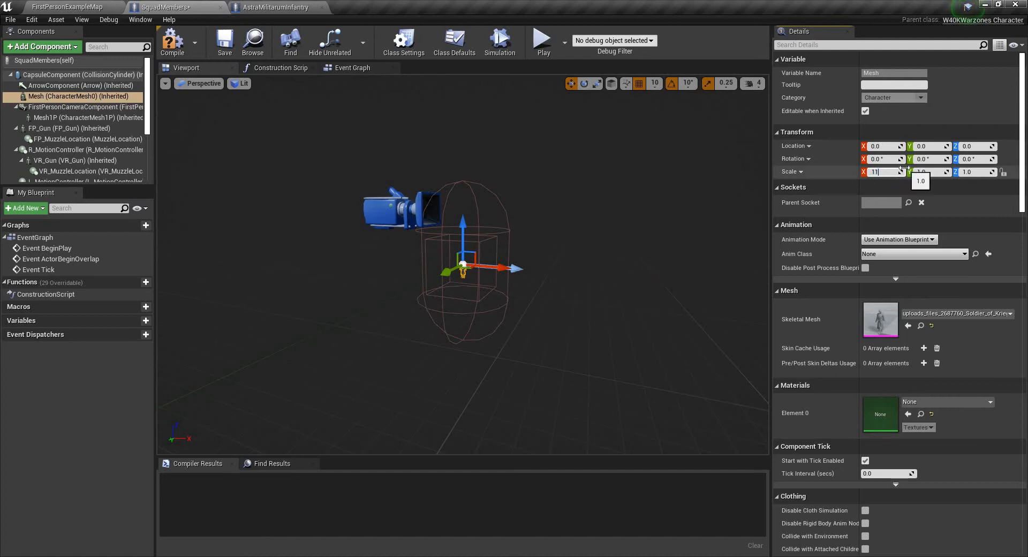
pyautogui.write('11.25')
pyautogui.press('Return')
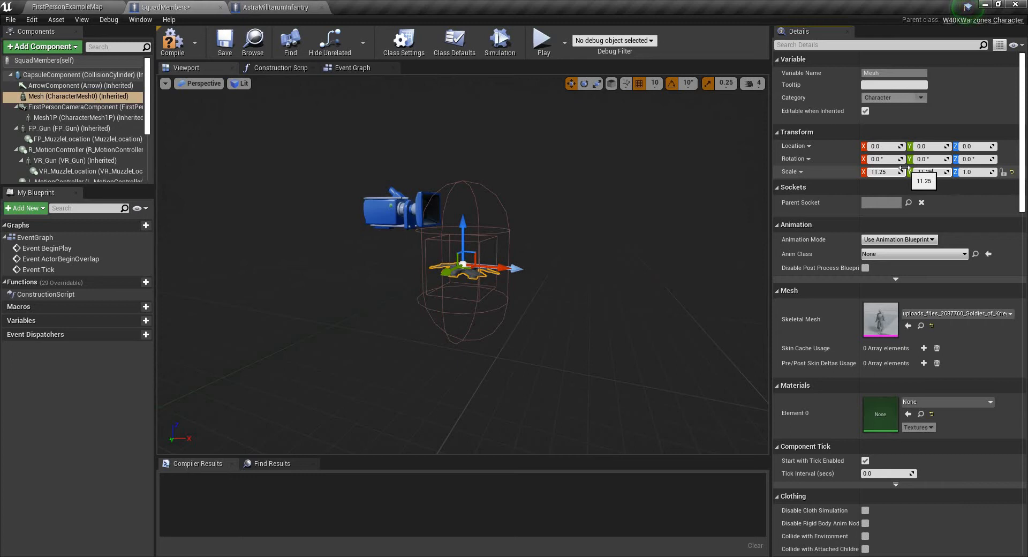
pyautogui.write('11.25')
pyautogui.press('Tab')
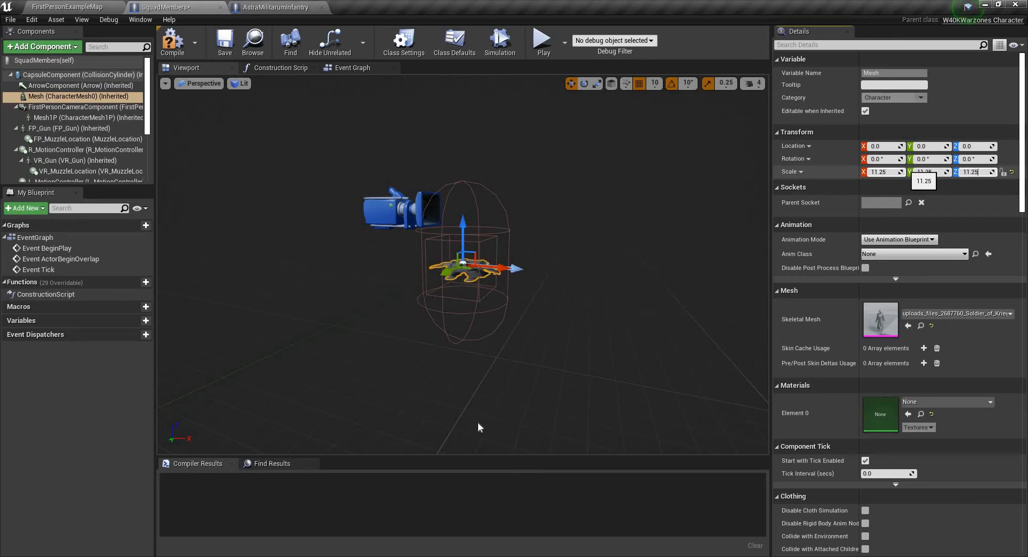
pyautogui.press('Return')
# Raise the SquadMembers soldier mesh to a Z location of 60 and rotate it -90° about Z to face along the forward arrow
pyautogui.moveTo(478, 428); pyautogui.dragTo(514, 421, button='right')
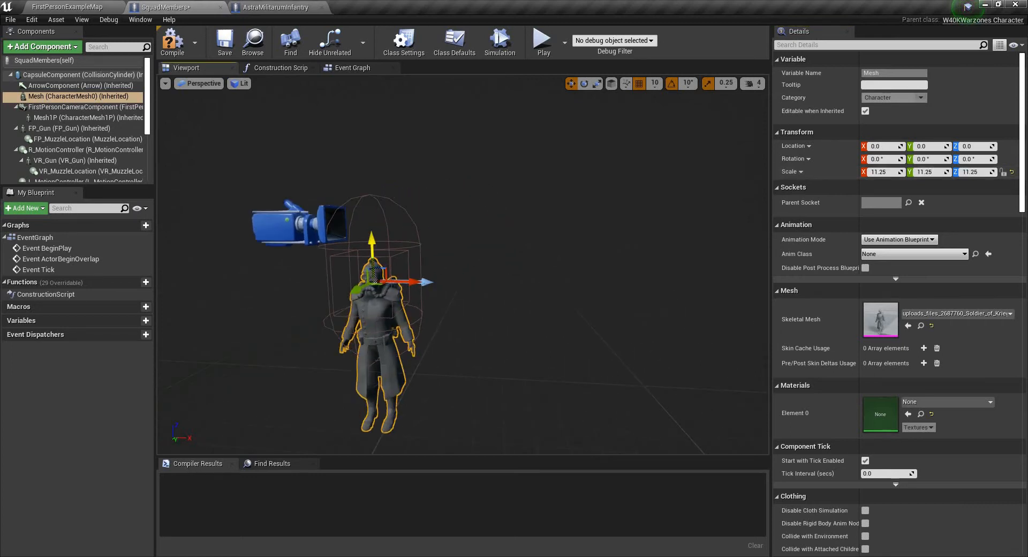
pyautogui.moveTo(372, 249); pyautogui.dragTo(370, 195)
pyautogui.press('e')
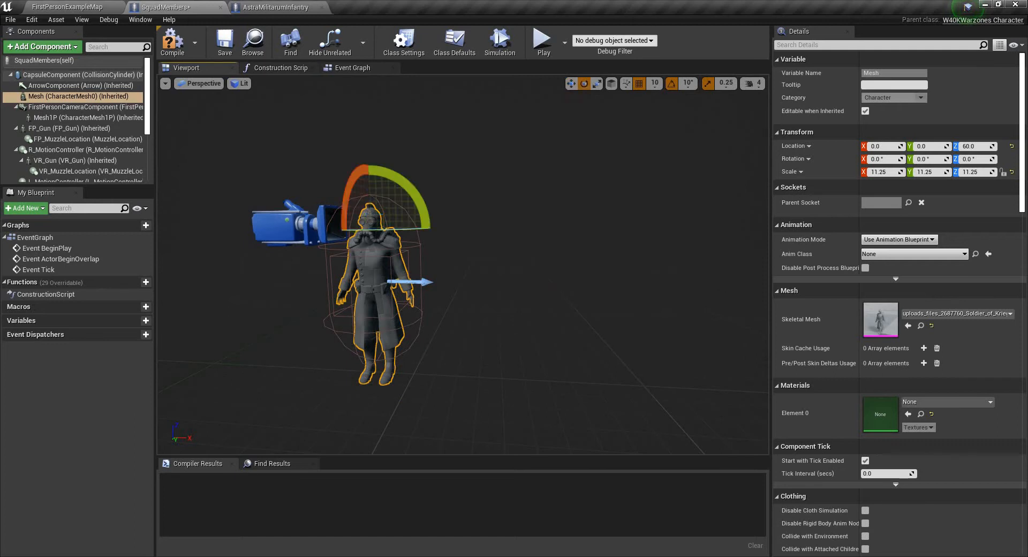
pyautogui.moveTo(382, 231); pyautogui.dragTo(389, 236)
pyautogui.press('w')
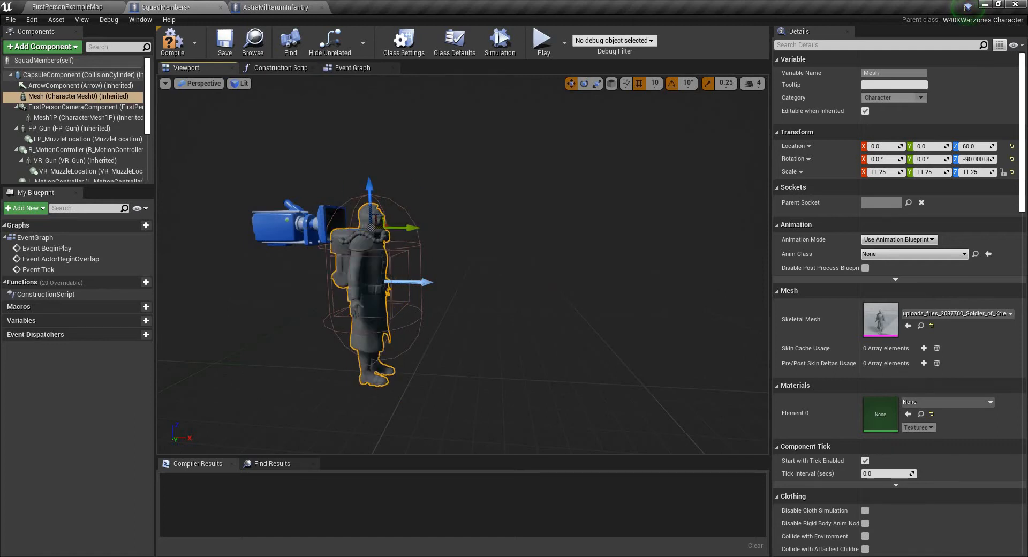
# Raise the soldier mesh to a Z location of 70 within the capsule and compile the SquadMembers blueprint
pyautogui.press('d')
pyautogui.moveTo(528, 195); pyautogui.dragTo(375, 196, button='right')
pyautogui.scroll(-2, 529, 195)
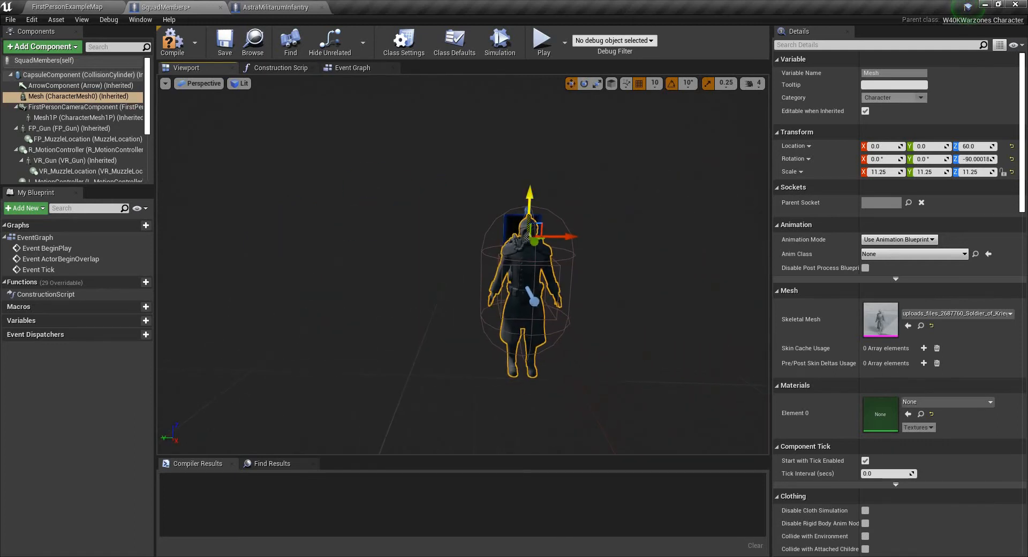
pyautogui.moveTo(529, 196); pyautogui.dragTo(530, 187)
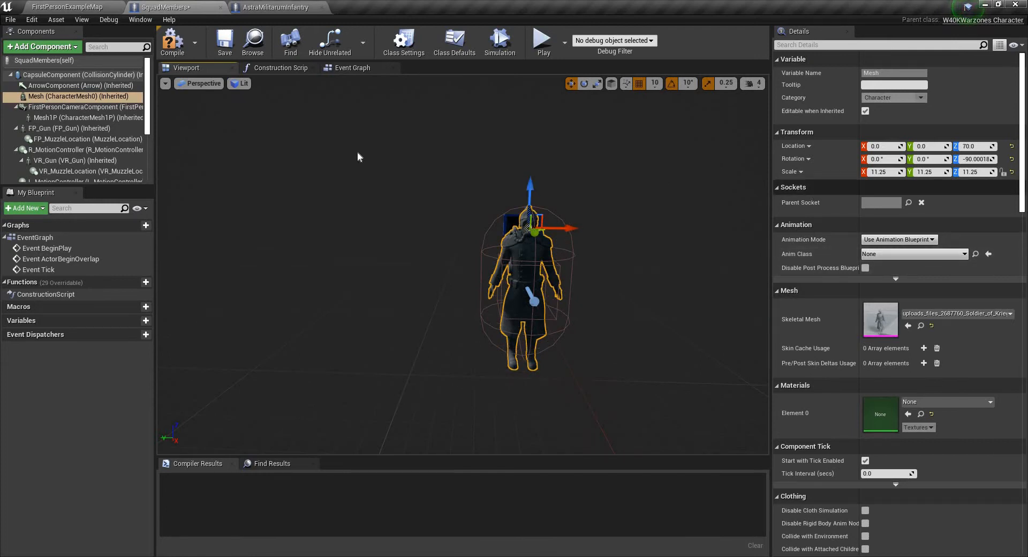
pyautogui.click(171, 39)
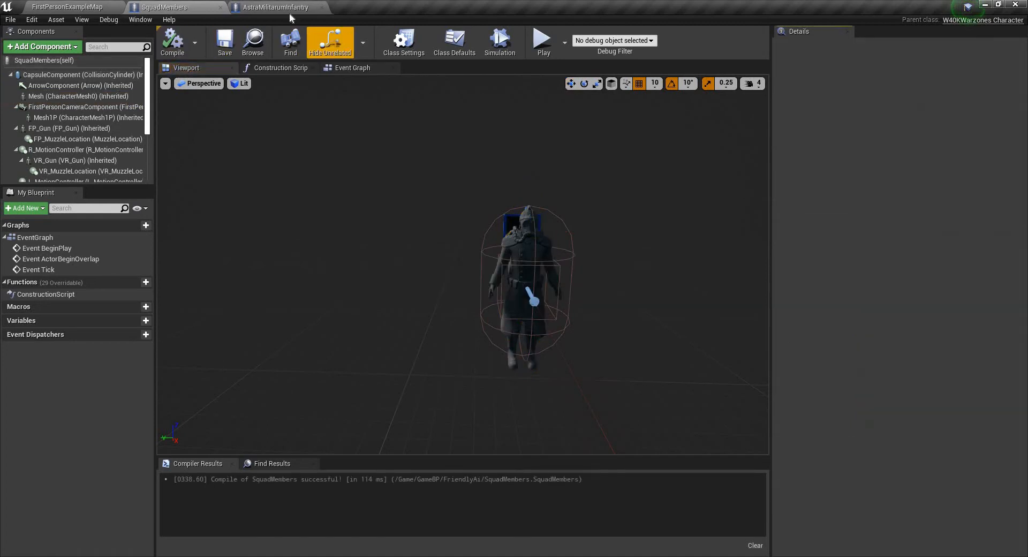
# Add a Billboard component under the CapsuleComponent of the AstraMilitarumInfantry blueprint
pyautogui.click(275, 7)
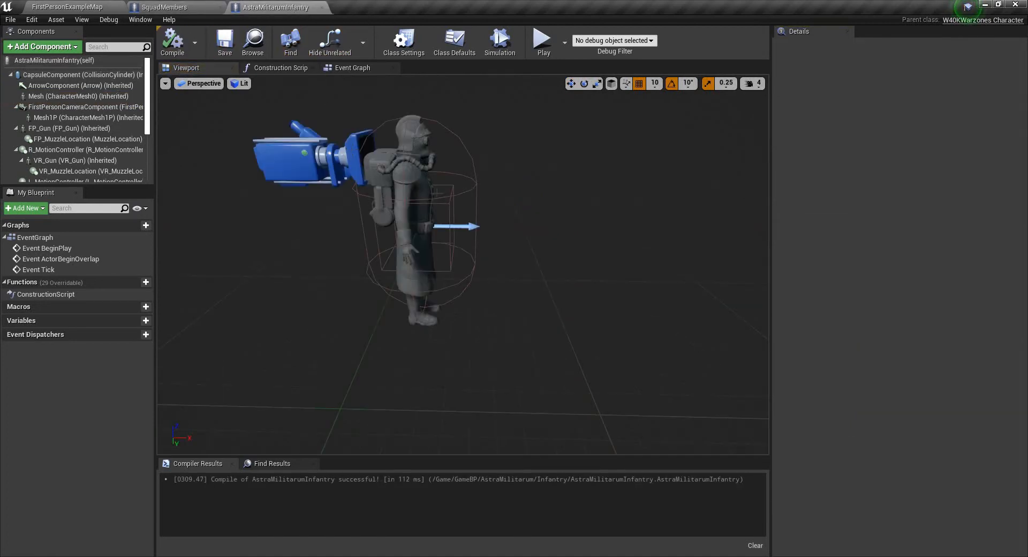
pyautogui.click(72, 75)
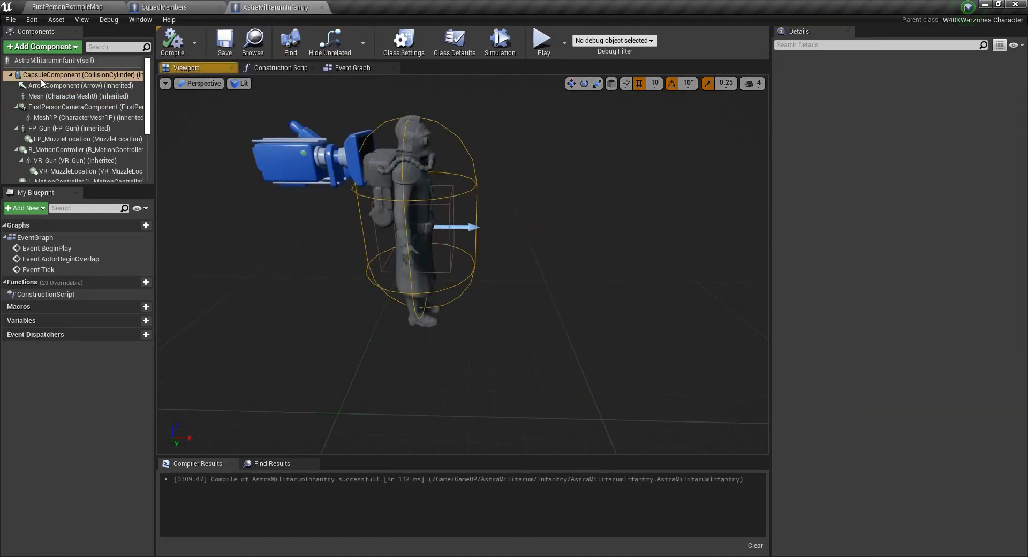
pyautogui.click(73, 47)
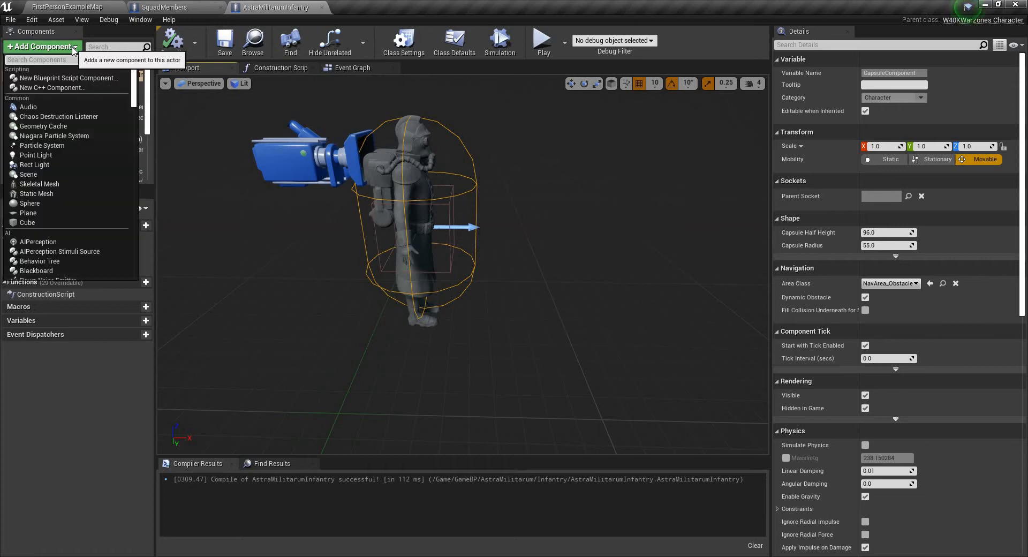
pyautogui.write('bill')
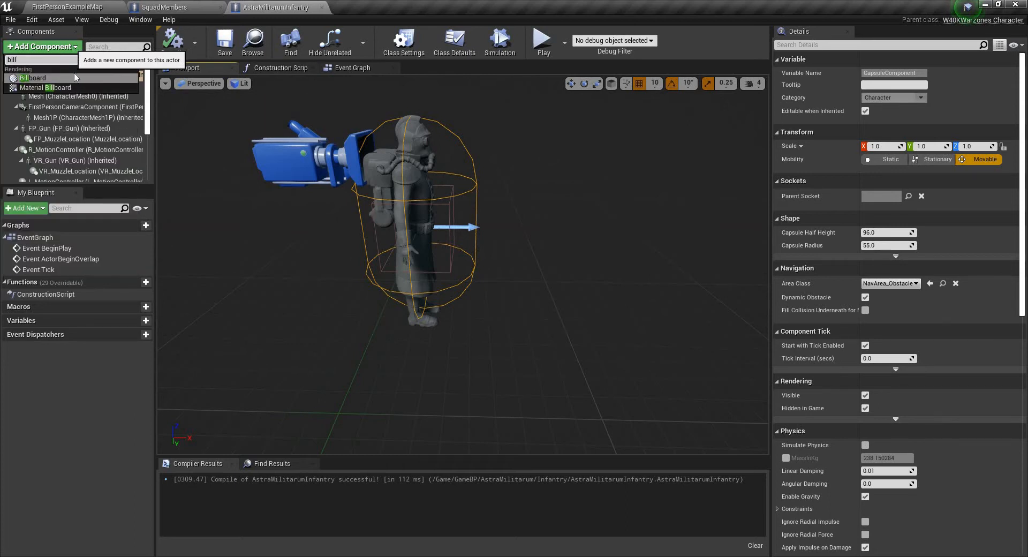
pyautogui.click(74, 78)
# Move the billboard beside the soldier's feet, to Y -140 and Z -70
pyautogui.moveTo(578, 306); pyautogui.dragTo(506, 302, button='right')
pyautogui.press('d')
pyautogui.press('s')
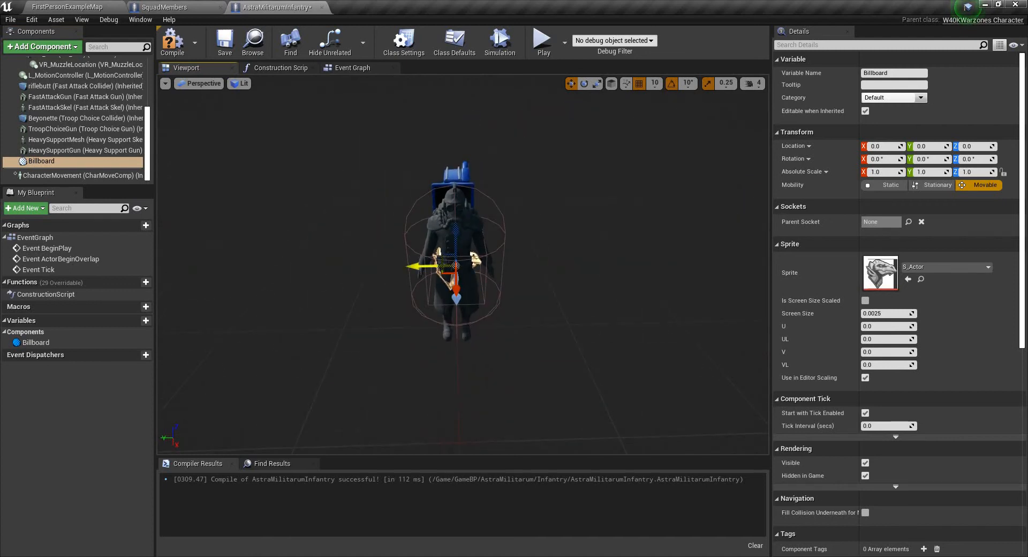
pyautogui.moveTo(422, 266); pyautogui.dragTo(538, 264)
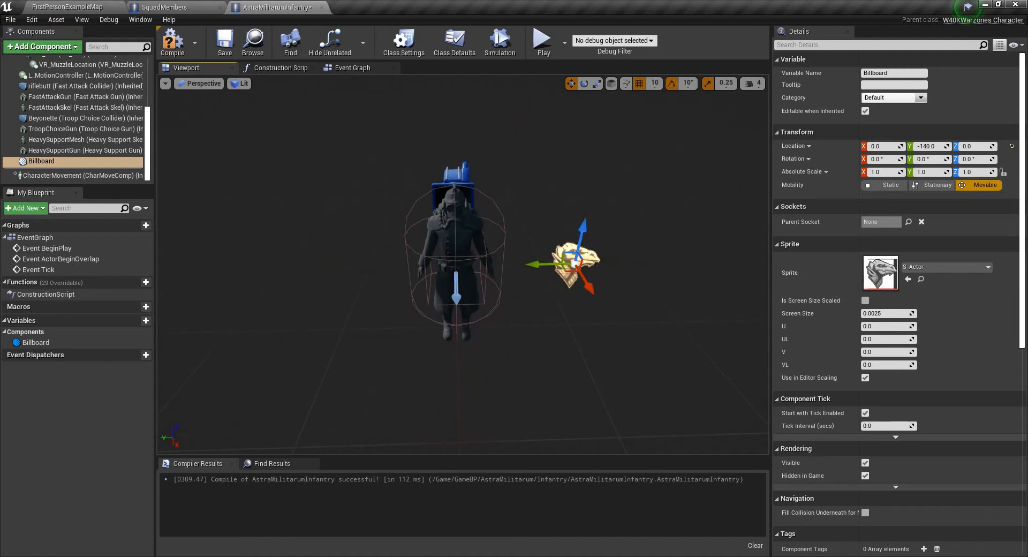
pyautogui.moveTo(581, 236); pyautogui.dragTo(571, 281)
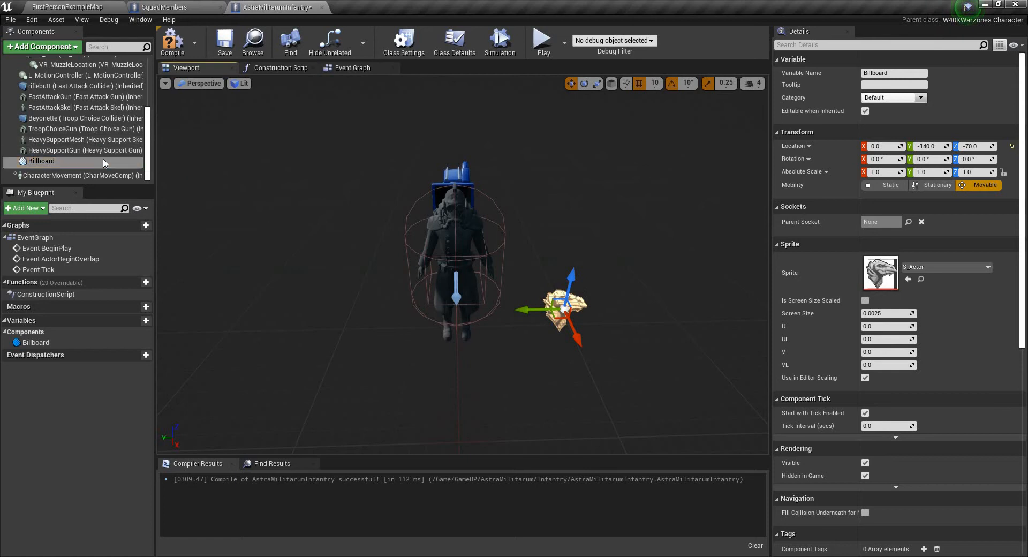
# Duplicate the billboard and move the copy to the opposite side of the soldier, at Y 190
pyautogui.hotkey('ctrl', 'w')
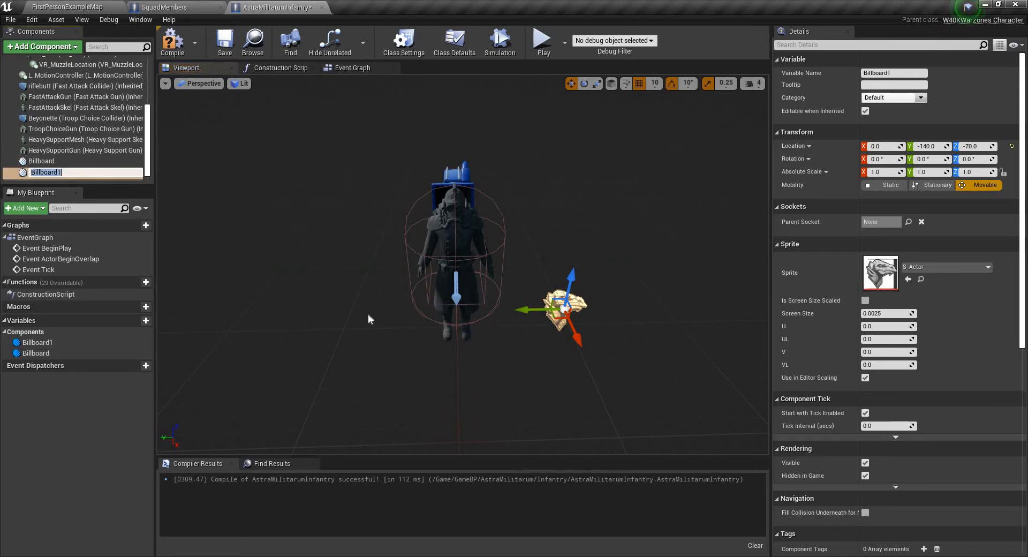
pyautogui.click(523, 309)
pyautogui.moveTo(522, 309); pyautogui.dragTo(262, 303)
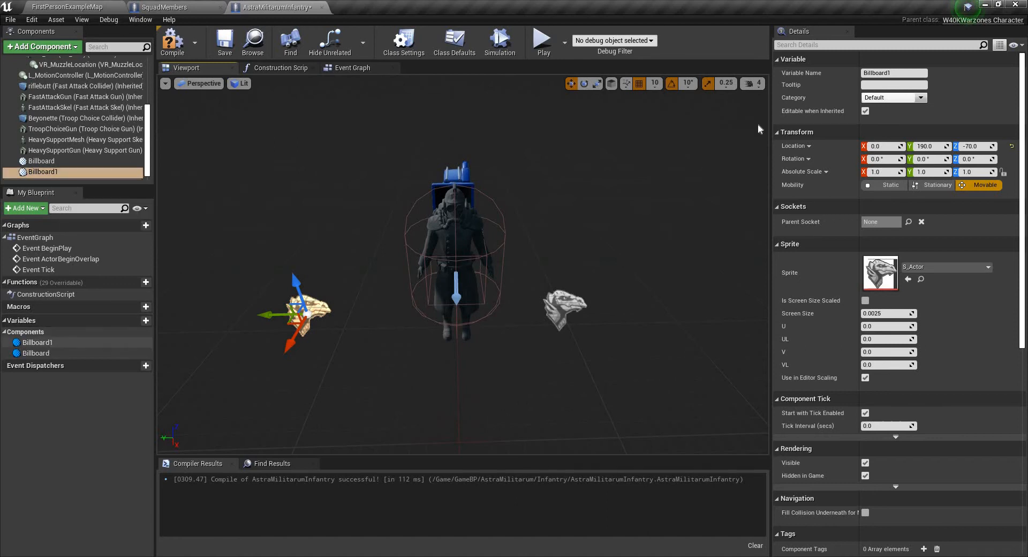
# Rename the duplicated billboard WayPoint1 and the original billboard WayPoint
pyautogui.click(37, 342)
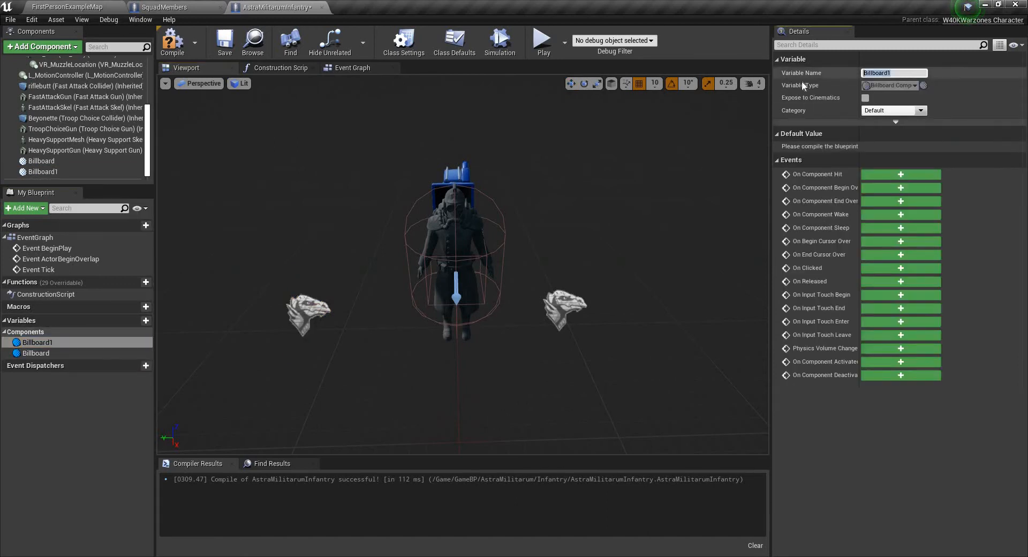
pyautogui.write('WayPoint1')
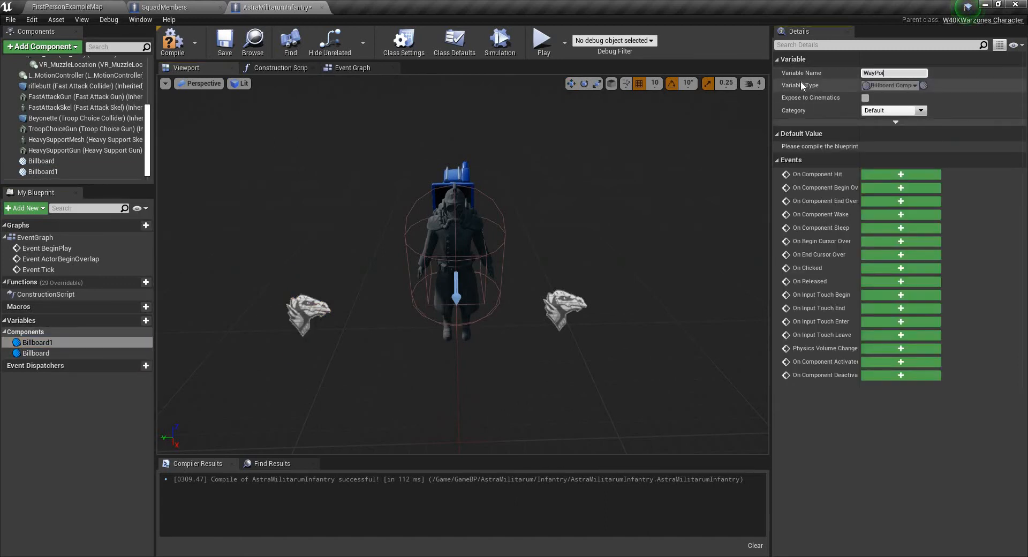
pyautogui.press('Return')
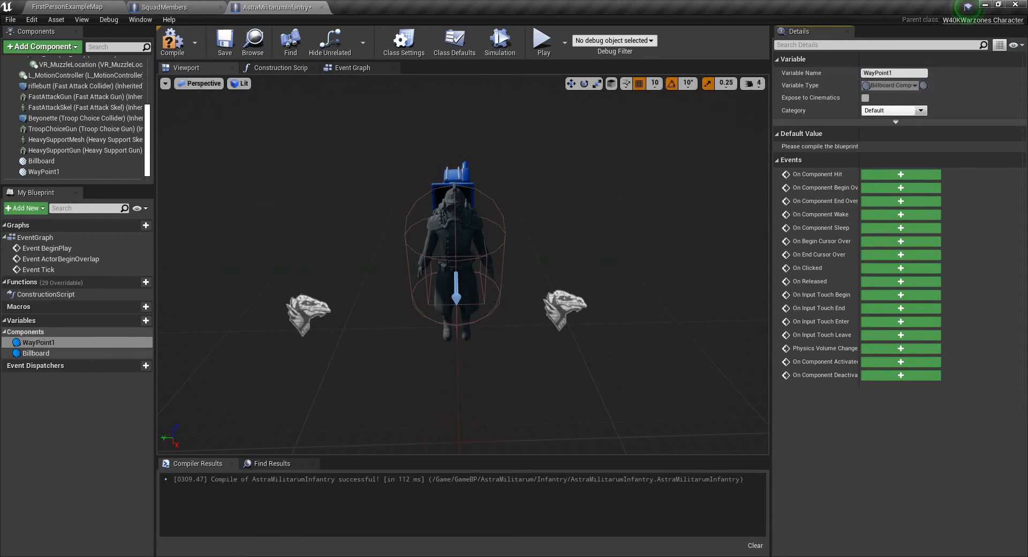
pyautogui.click(101, 353)
pyautogui.write('Way')
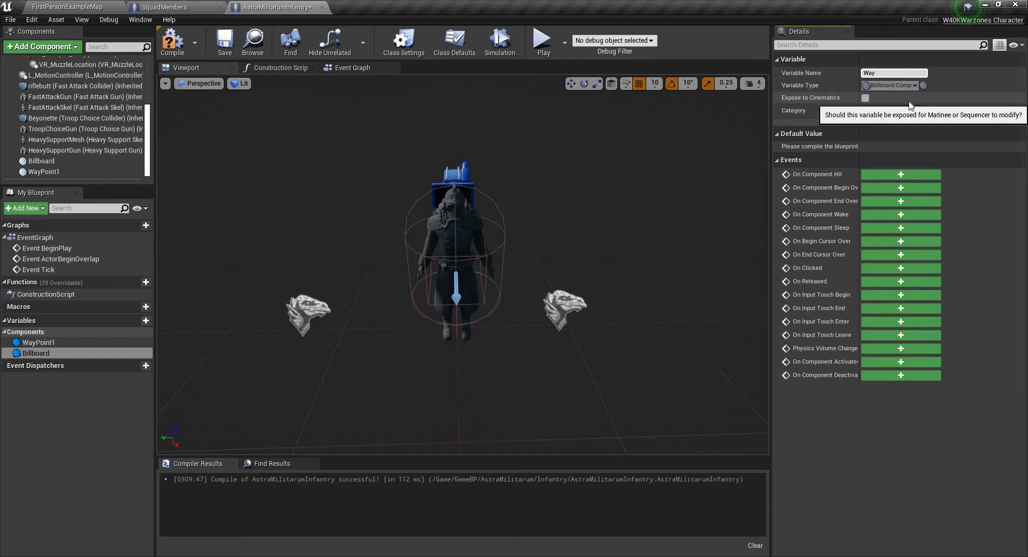
pyautogui.write('Point')
pyautogui.press('Return')
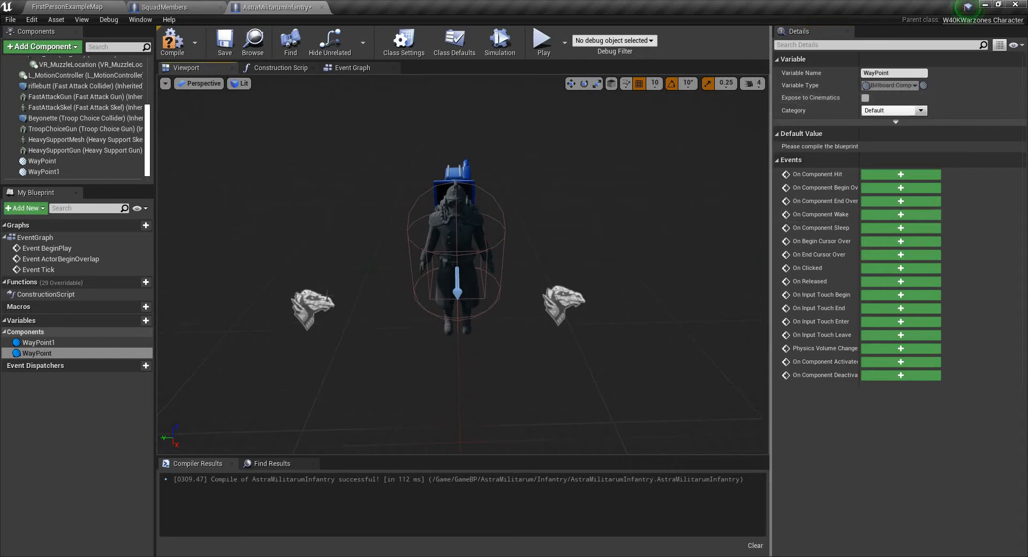
# Move WayPoint1 closer to the soldier, to a Y location of 150, and compile the blueprint
pyautogui.click(309, 314)
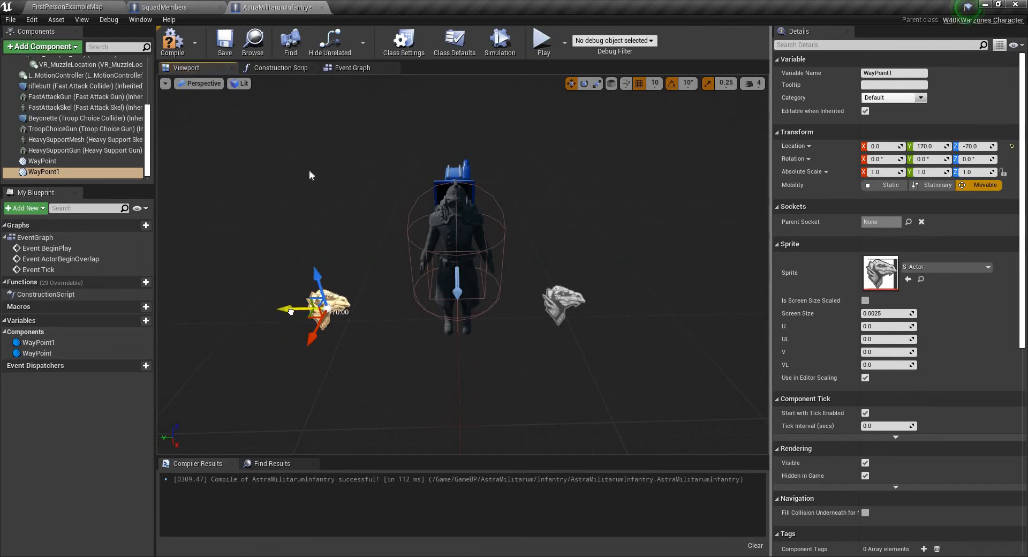
pyautogui.moveTo(291, 311); pyautogui.dragTo(307, 312)
pyautogui.click(172, 42)
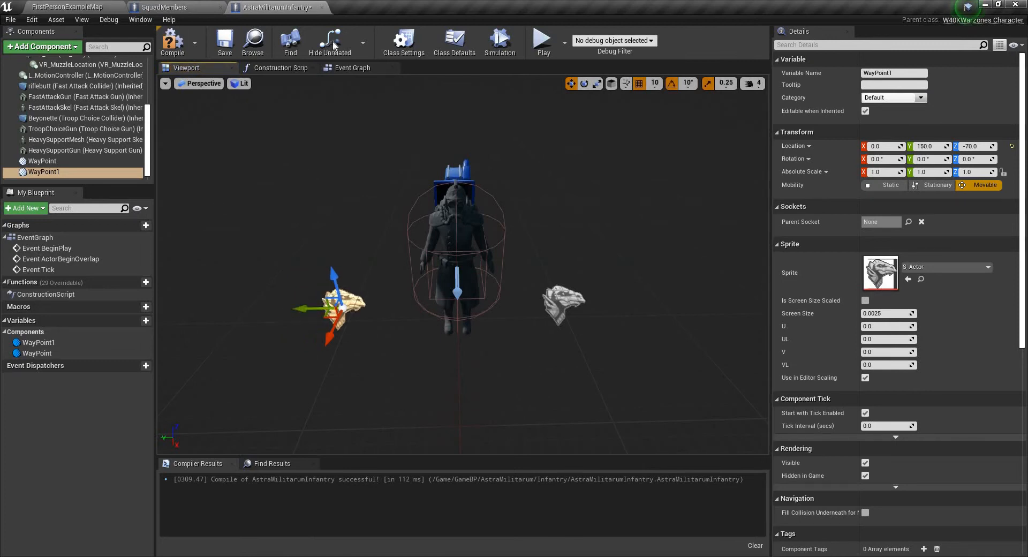
# Delete the Event ActorBeginOverlap and Event Tick nodes from the AstraMilitarumInfantry event graph
pyautogui.click(352, 68)
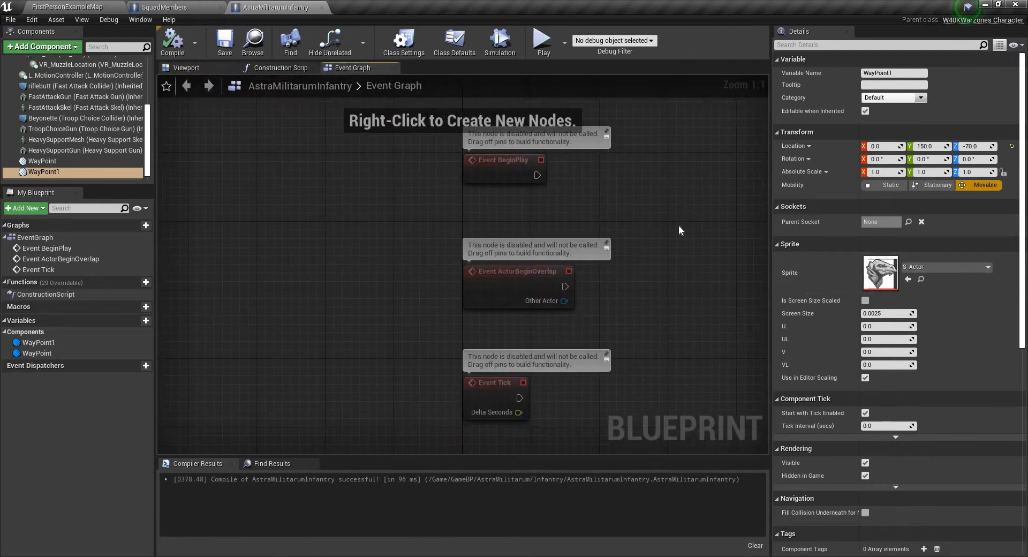
pyautogui.moveTo(329, 248); pyautogui.dragTo(697, 498)
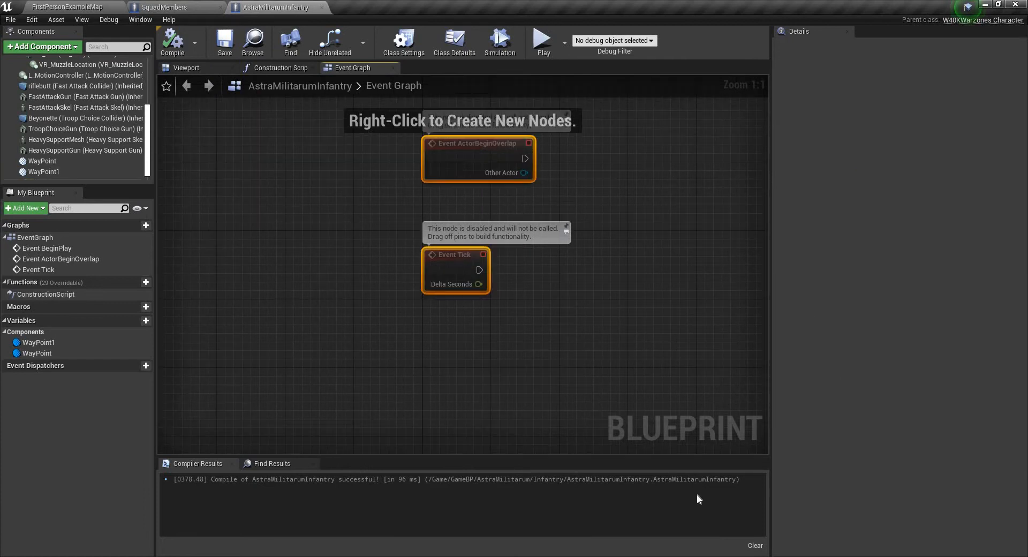
pyautogui.press('Delete')
pyautogui.moveTo(494, 237); pyautogui.dragTo(449, 236, button='right')
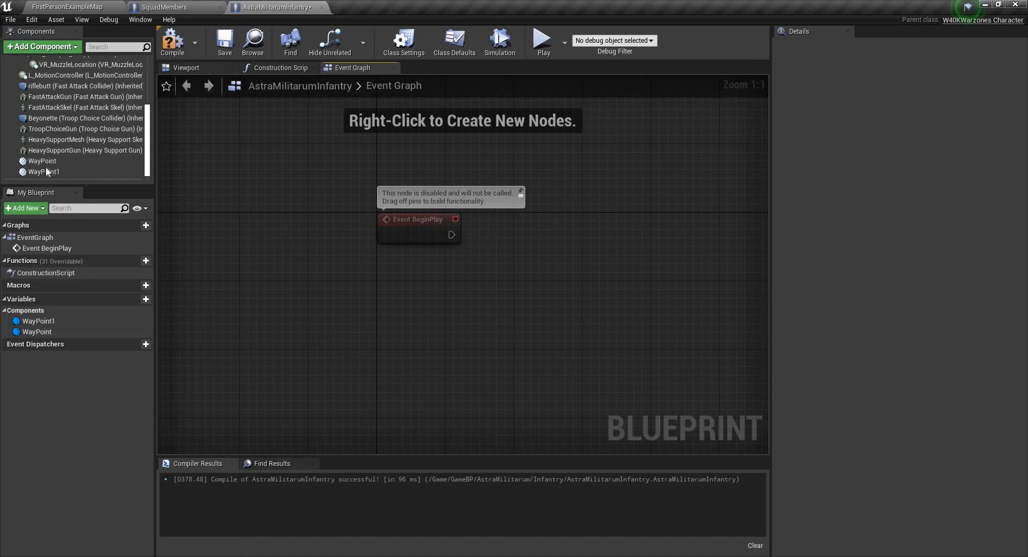
# Add a WayPoint reference below Event BeginPlay with a GetWorldLocation node connected to it, and place that node beside the reference
pyautogui.moveTo(46, 161); pyautogui.dragTo(461, 252)
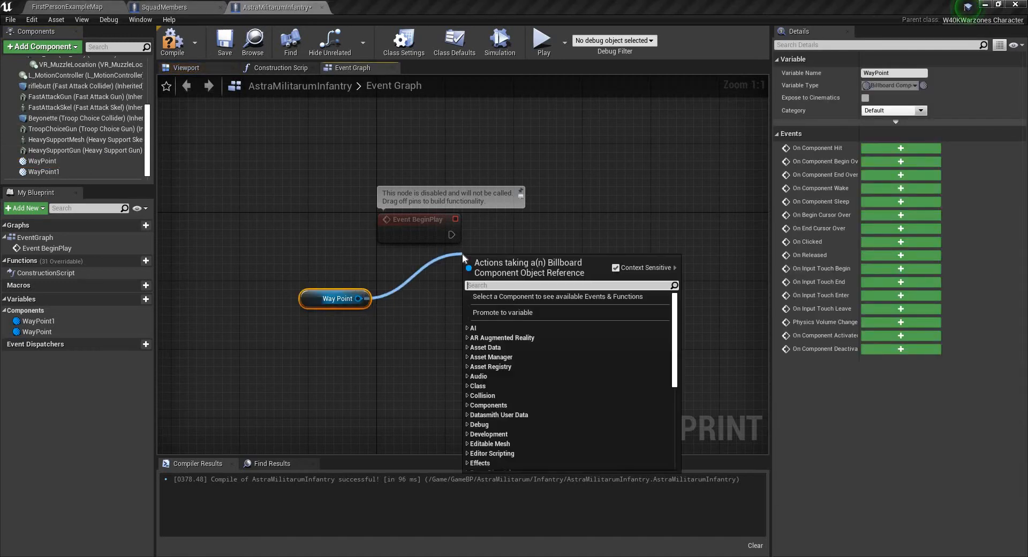
pyautogui.write('getw')
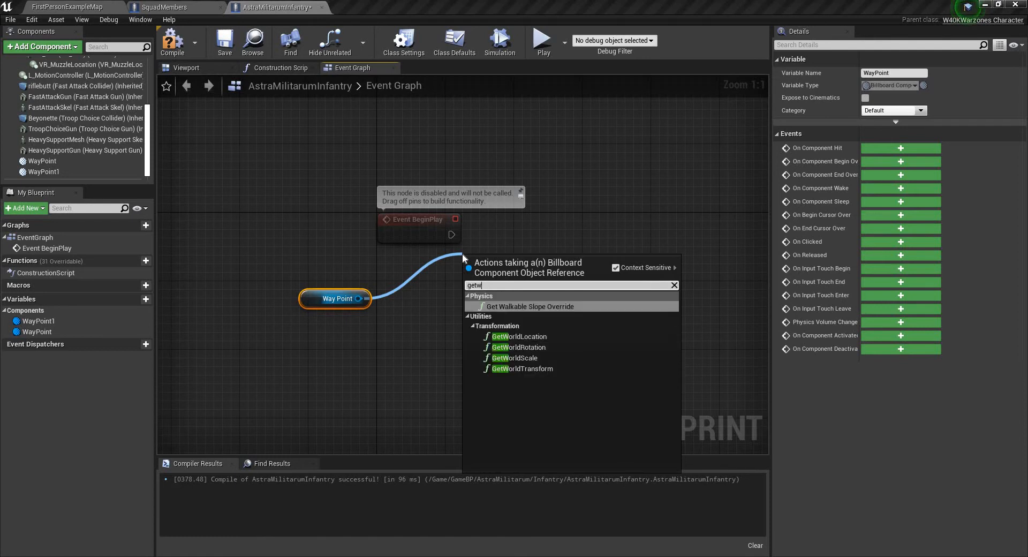
pyautogui.write('orl')
pyautogui.press('Up')
pyautogui.press('Up')
pyautogui.press('Return')
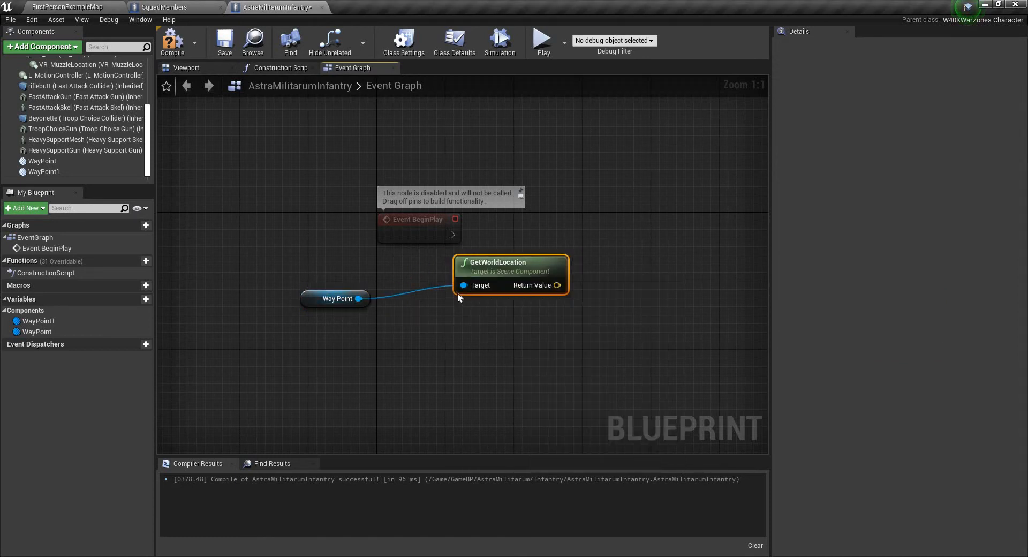
pyautogui.moveTo(459, 292); pyautogui.dragTo(416, 300)
# Add a Self reference below the WayPoint reference and connect it to a new GetActorRotation node
pyautogui.rightClick(288, 354)
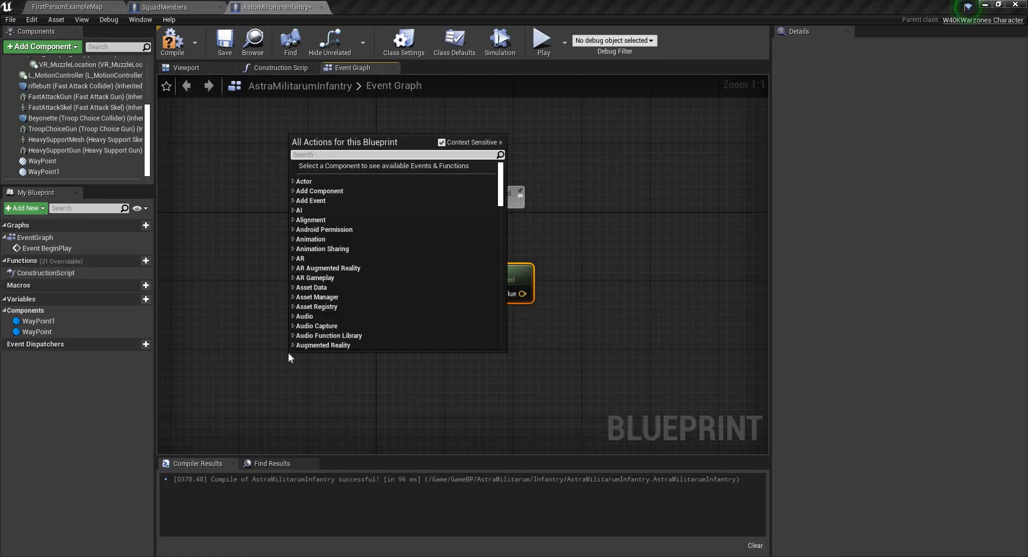
pyautogui.write('self')
pyautogui.press('Return')
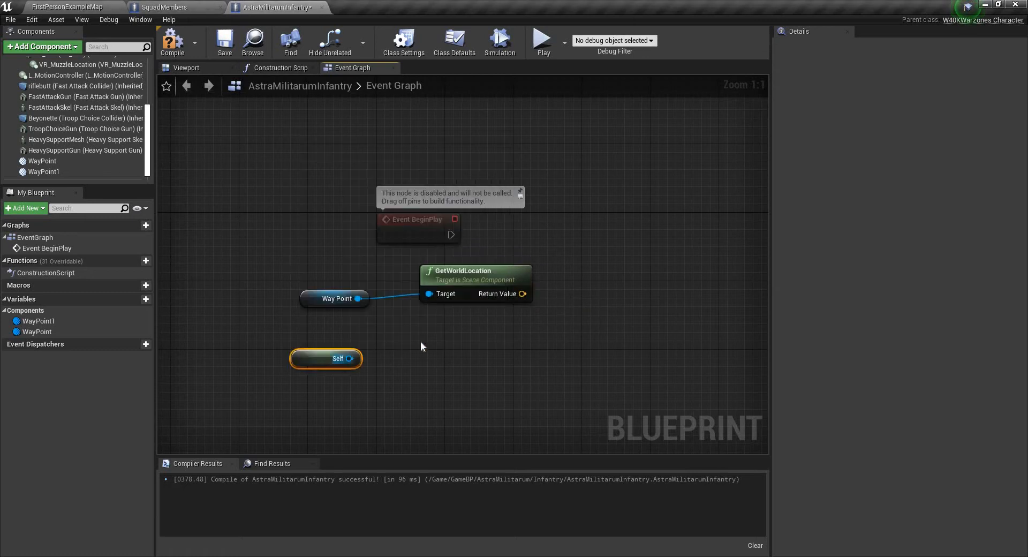
pyautogui.moveTo(349, 358); pyautogui.dragTo(420, 344)
pyautogui.write('g')
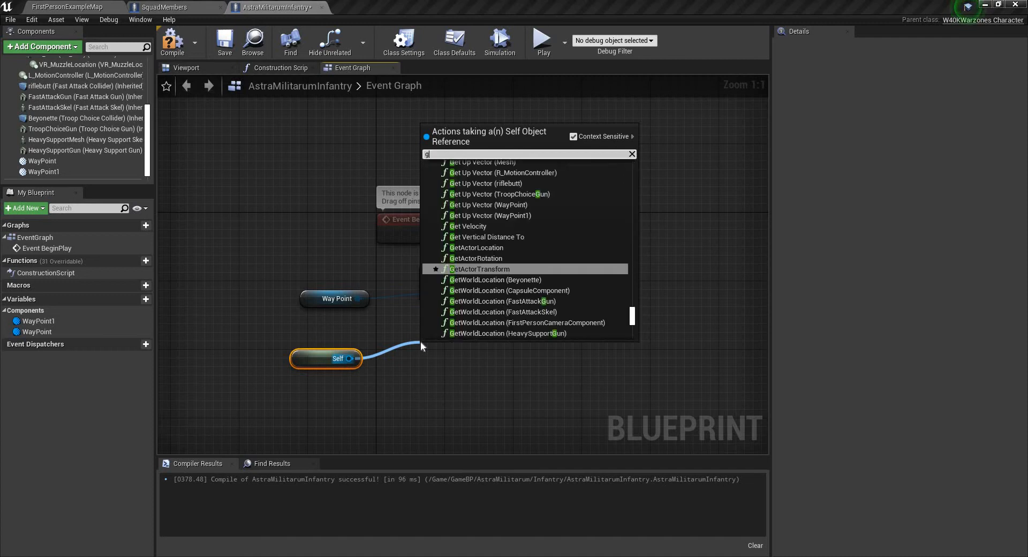
pyautogui.write('etactorrotation')
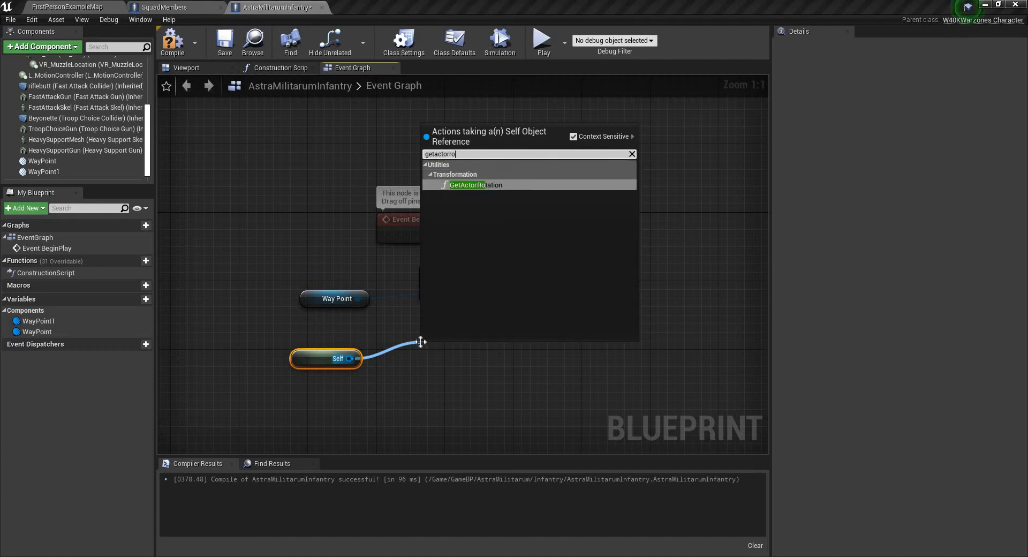
pyautogui.press('Return')
# Add a Spawn AIFrom Class node, feed its Location from GetWorldLocation and its Rotation from GetActorRotation, and move it up beside them
pyautogui.moveTo(522, 293); pyautogui.dragTo(592, 253)
pyautogui.write('spawn')
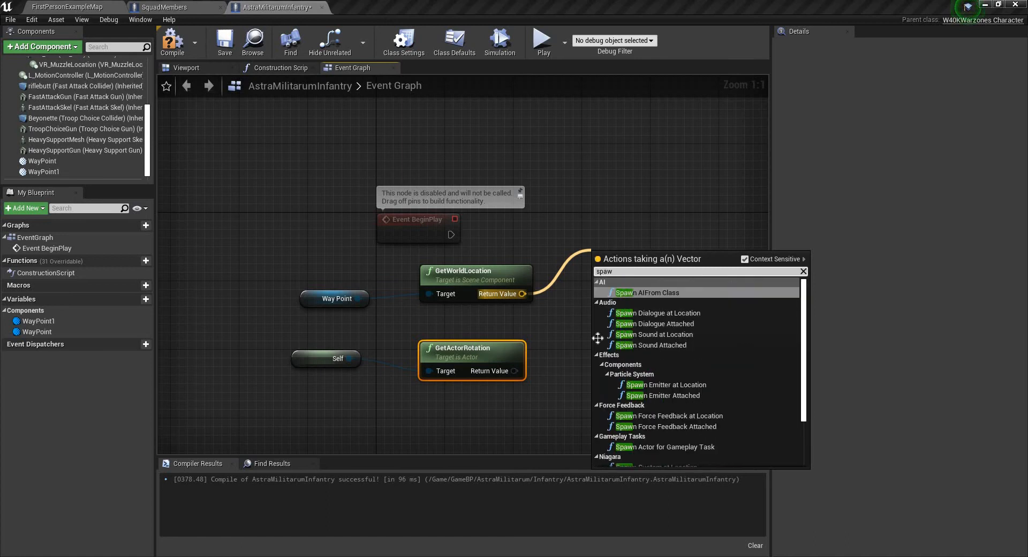
pyautogui.press('Return')
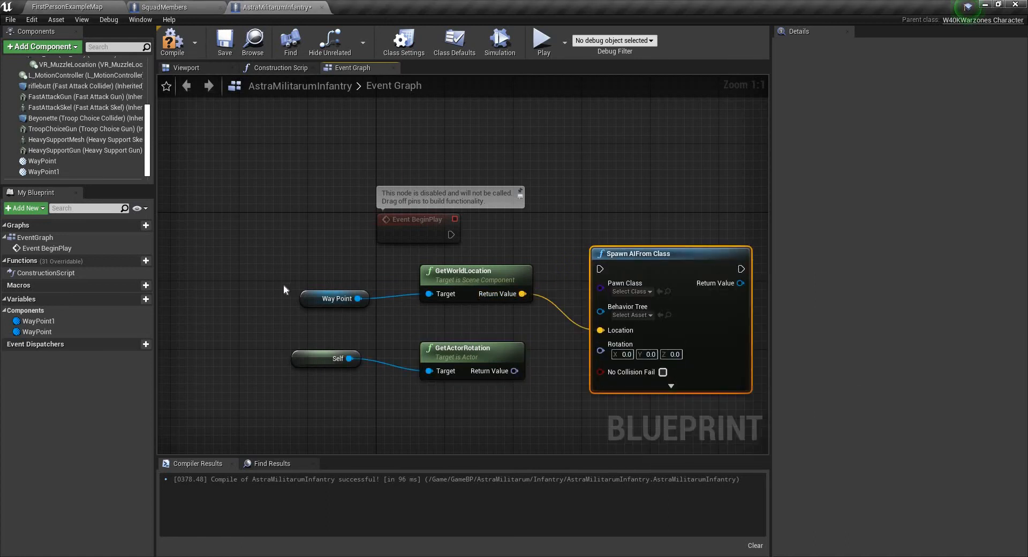
pyautogui.moveTo(271, 275); pyautogui.dragTo(305, 294)
pyautogui.moveTo(600, 350); pyautogui.dragTo(518, 369)
pyautogui.moveTo(640, 254); pyautogui.dragTo(630, 220)
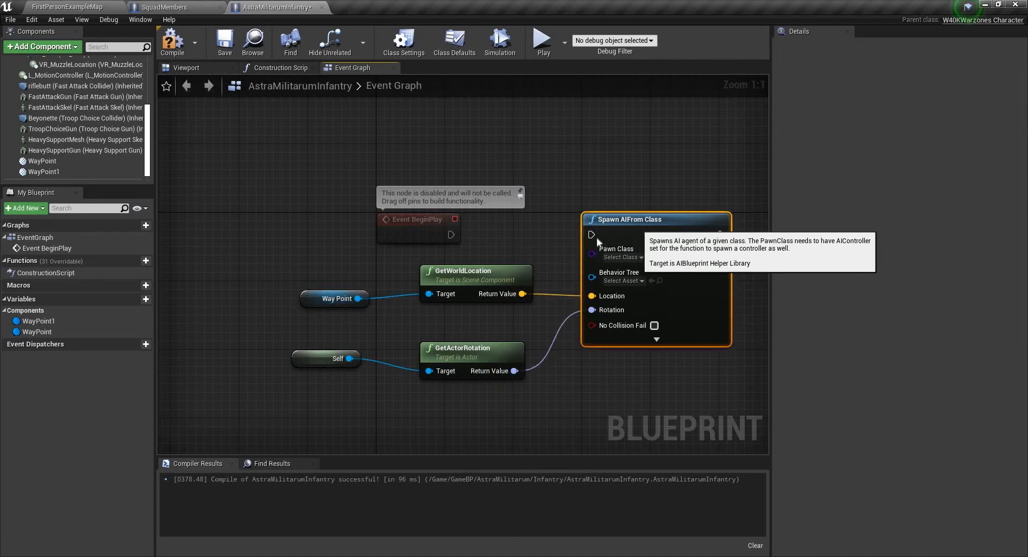
# Connect Event BeginPlay to Spawn AIFrom Class and set its Pawn Class to SquadMembers
pyautogui.moveTo(451, 233); pyautogui.dragTo(591, 235)
pyautogui.click(627, 258)
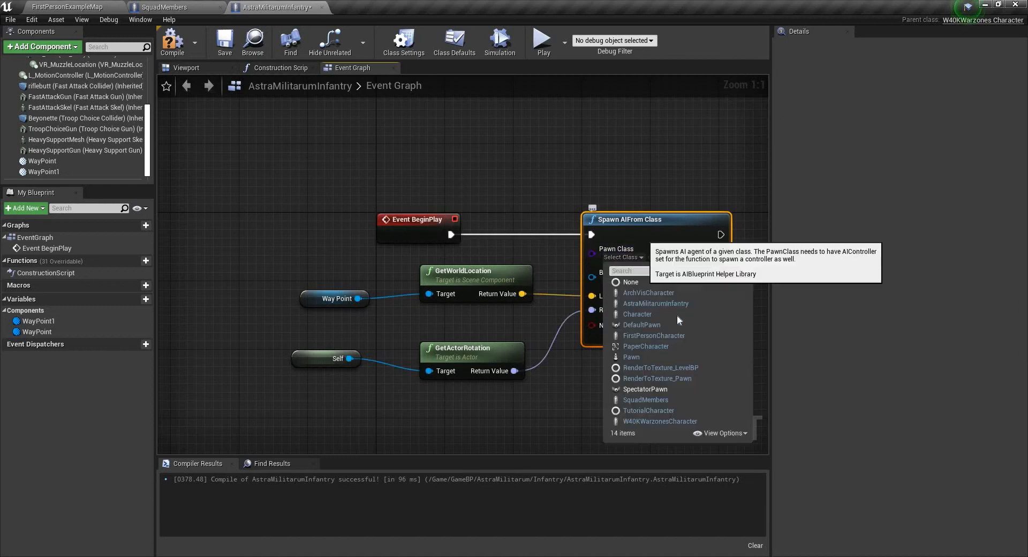
pyautogui.write('sq')
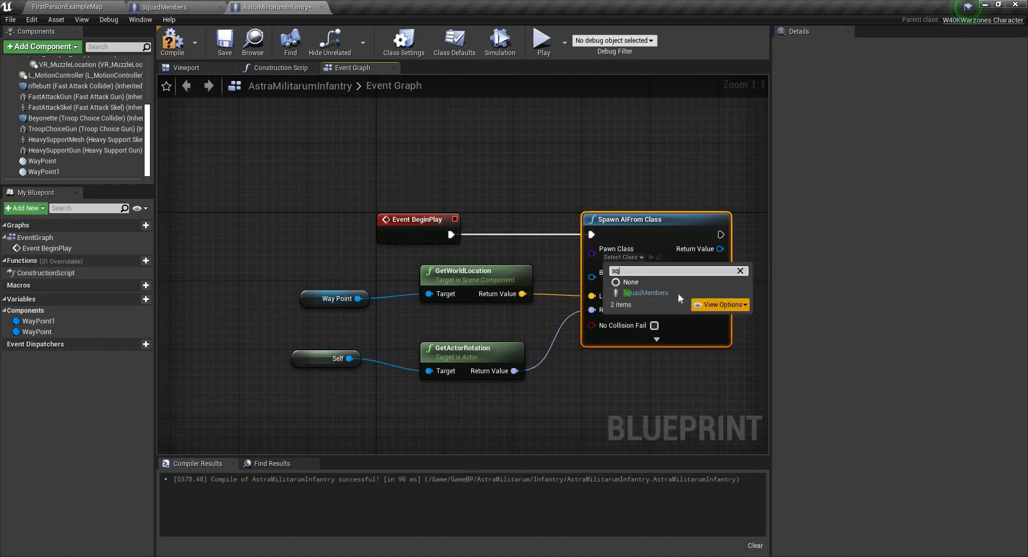
pyautogui.click(669, 292)
# Add a Cast To SquadMembers node from the spawn node's Return Value and align it with the spawn node
pyautogui.moveTo(731, 247); pyautogui.dragTo(554, 252, button='right')
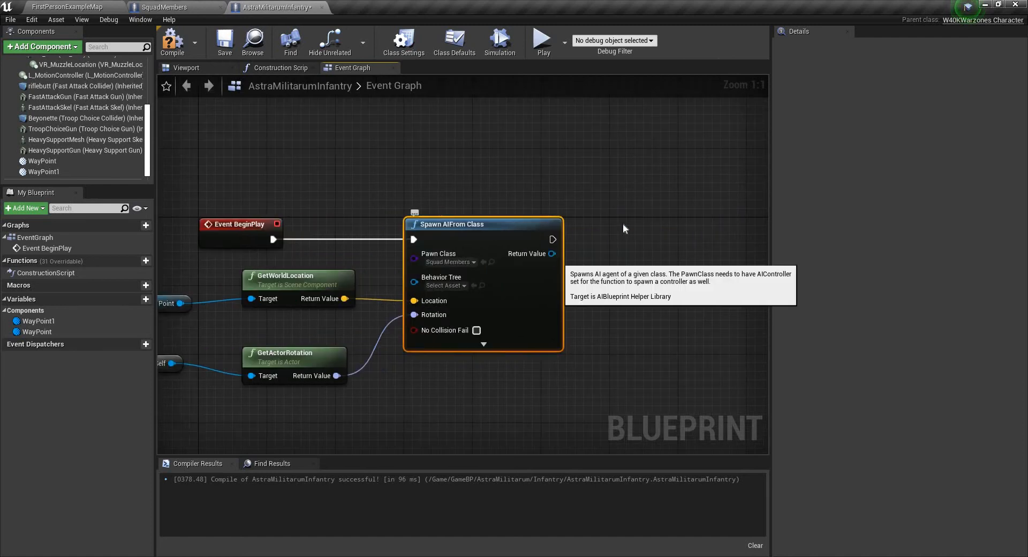
pyautogui.moveTo(552, 253); pyautogui.dragTo(581, 269)
pyautogui.write('cast')
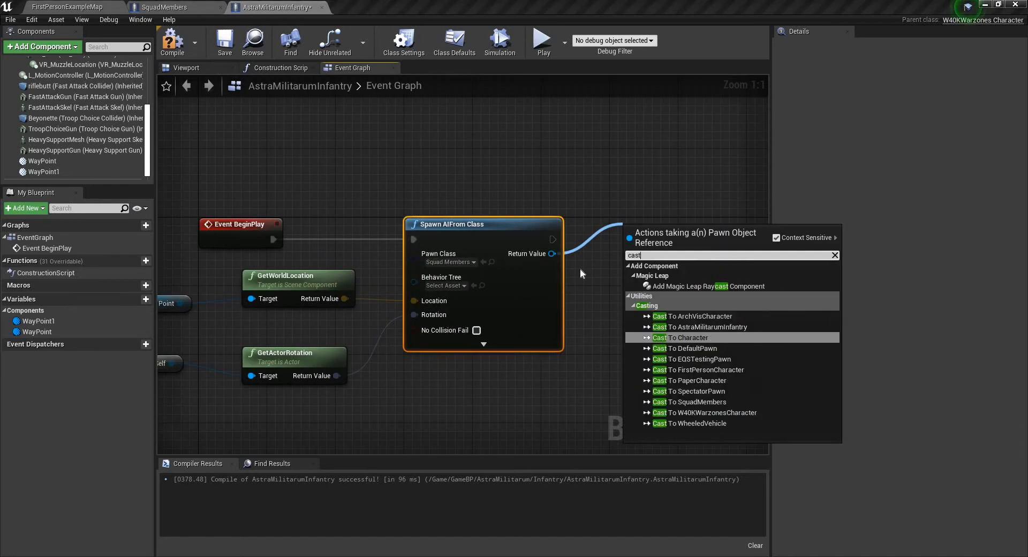
pyautogui.write('tosq')
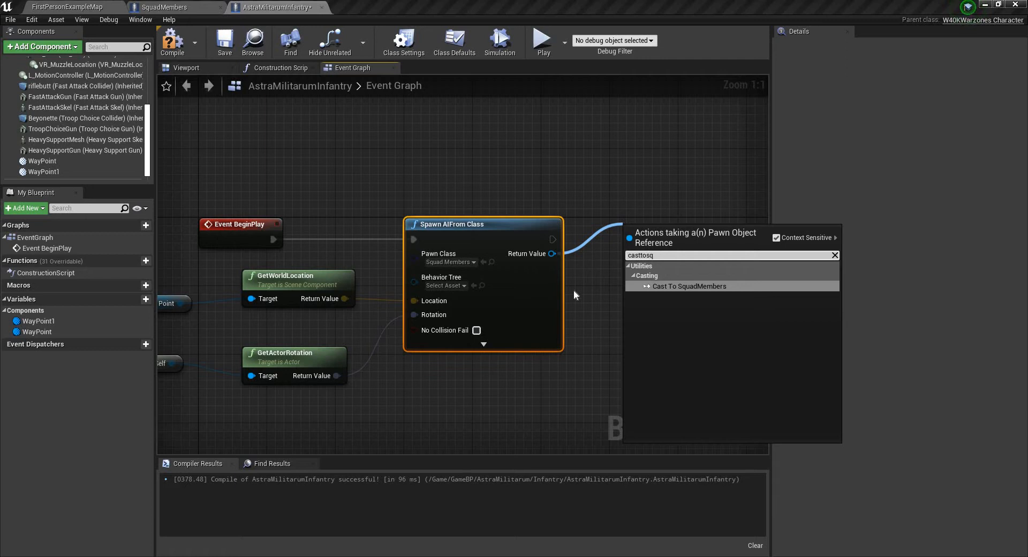
pyautogui.press('Return')
pyautogui.moveTo(551, 237); pyautogui.dragTo(426, 226, button='right')
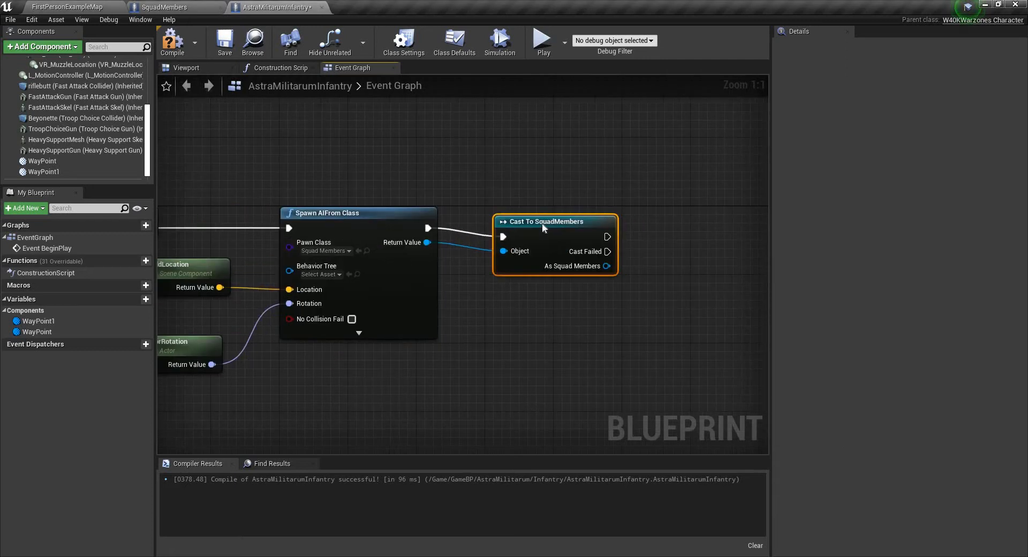
pyautogui.moveTo(543, 234); pyautogui.dragTo(535, 225)
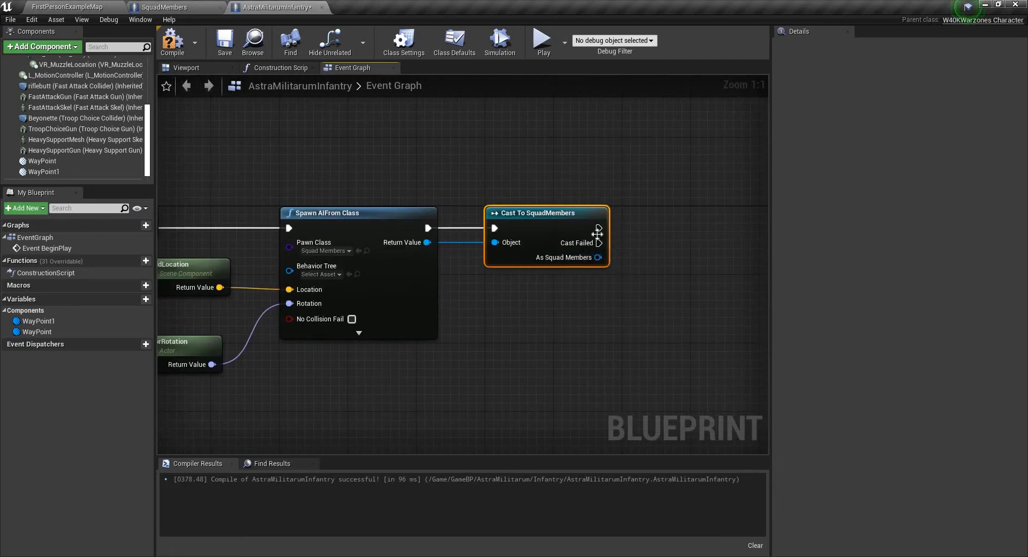
# Promote the cast's As Squad Members output to a variable named MemberOne and align its SET node
pyautogui.moveTo(476, 268); pyautogui.dragTo(360, 278, button='right')
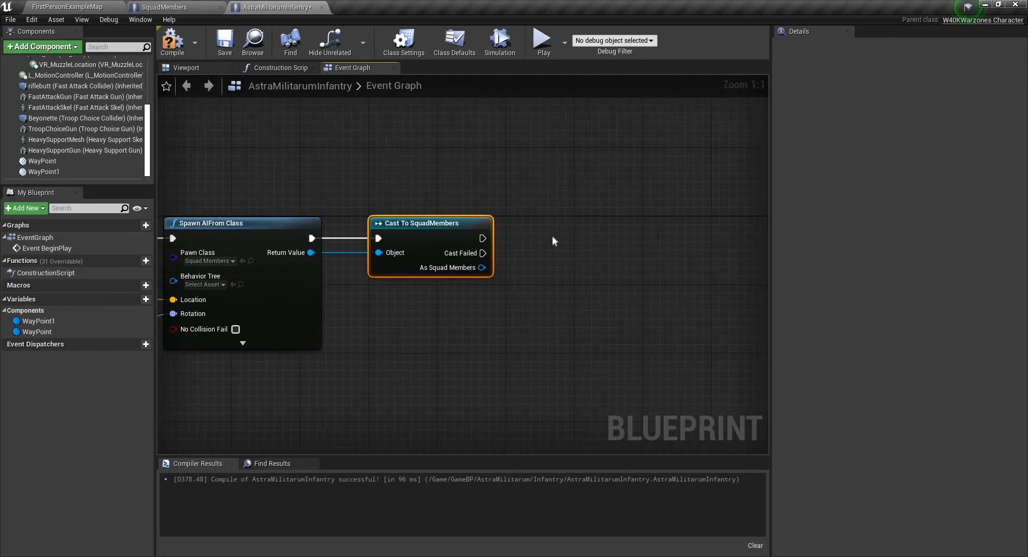
pyautogui.moveTo(481, 267); pyautogui.dragTo(545, 233)
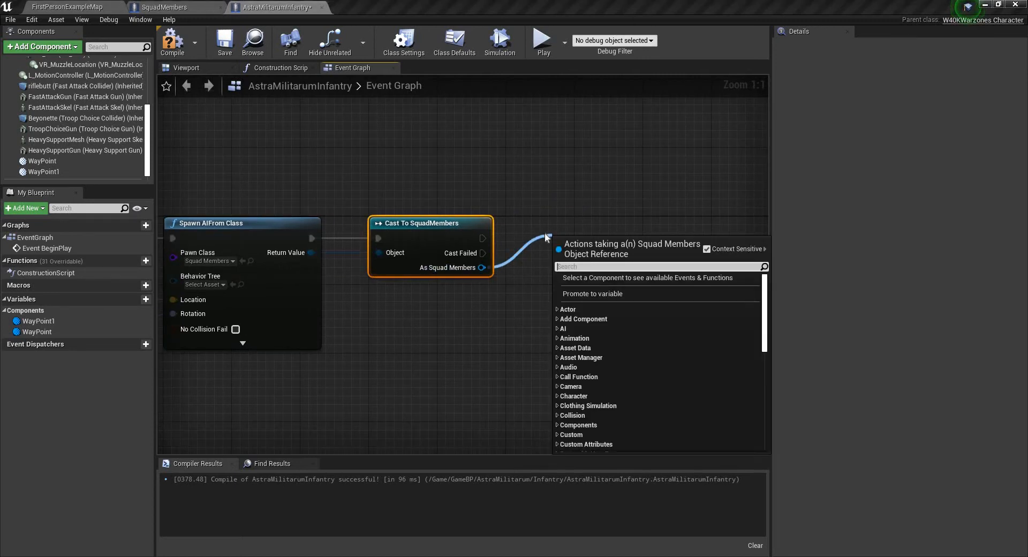
pyautogui.write('promote')
pyautogui.press('Return')
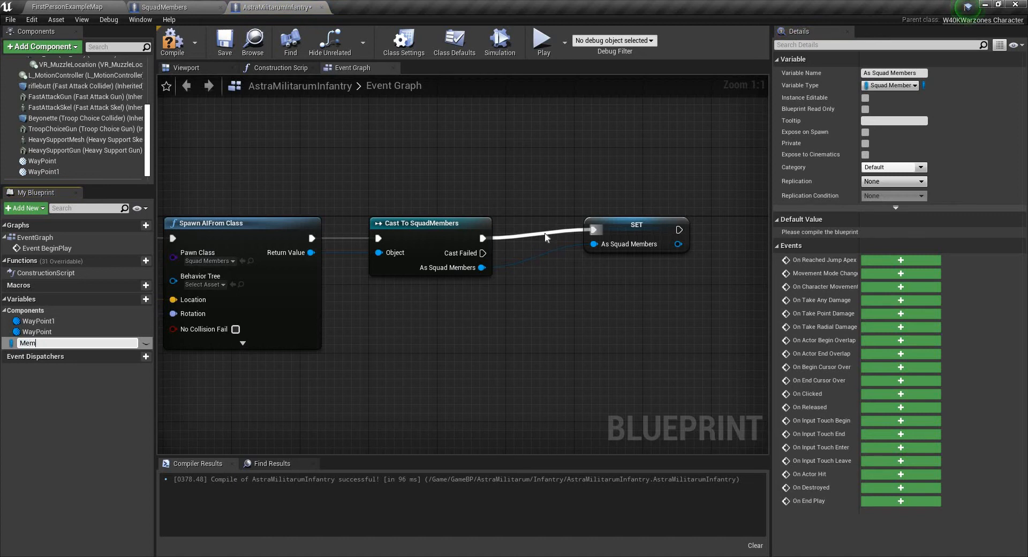
pyautogui.write('MemberOne')
pyautogui.press('Return')
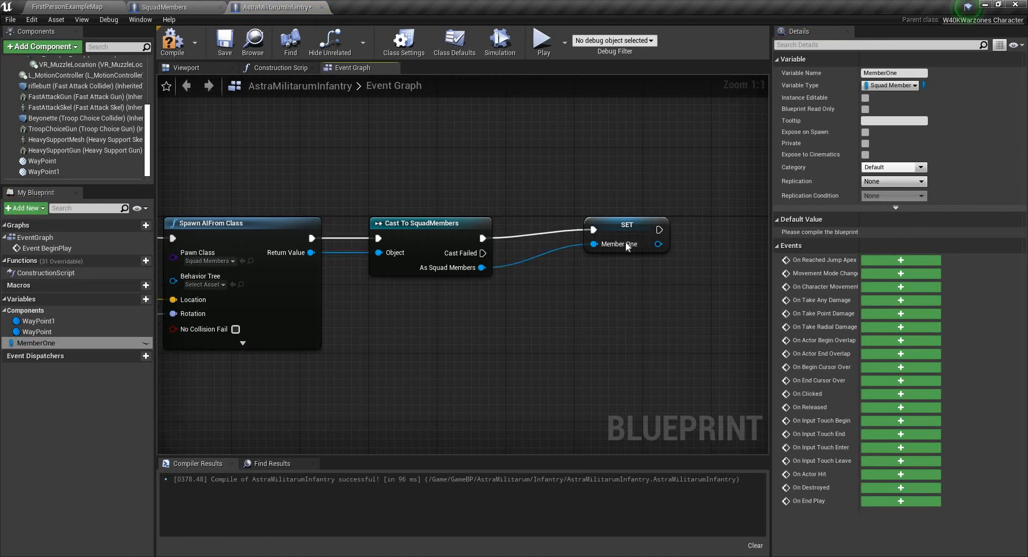
pyautogui.moveTo(626, 225); pyautogui.dragTo(624, 233)
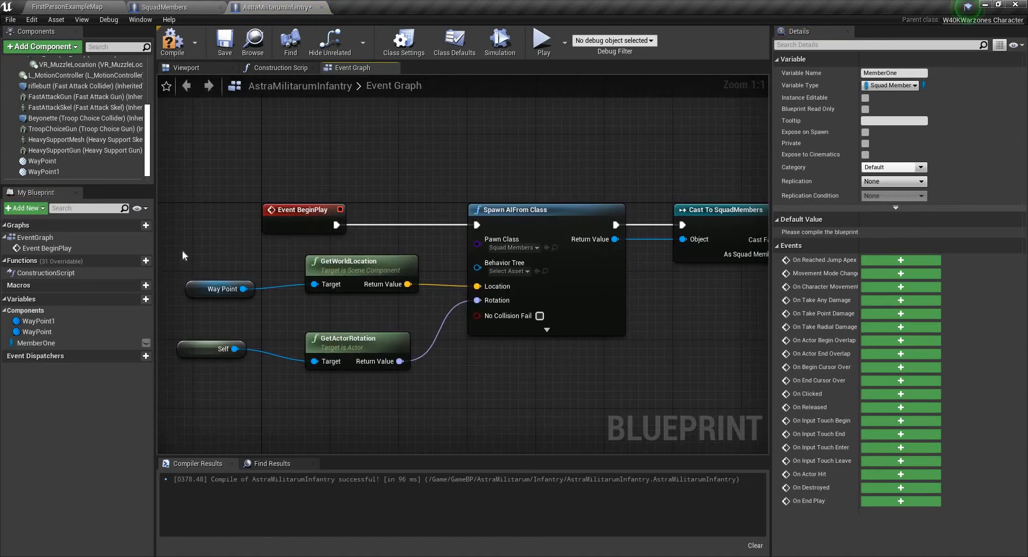
# Duplicate the waypoint, rotation, spawn and cast nodes after the MemberOne SET node and connect its execution output to the copied spawn node
pyautogui.moveTo(185, 253); pyautogui.dragTo(696, 364)
pyautogui.moveTo(579, 321); pyautogui.dragTo(288, 352, button='right')
pyautogui.hotkey('ctrl', 'v')
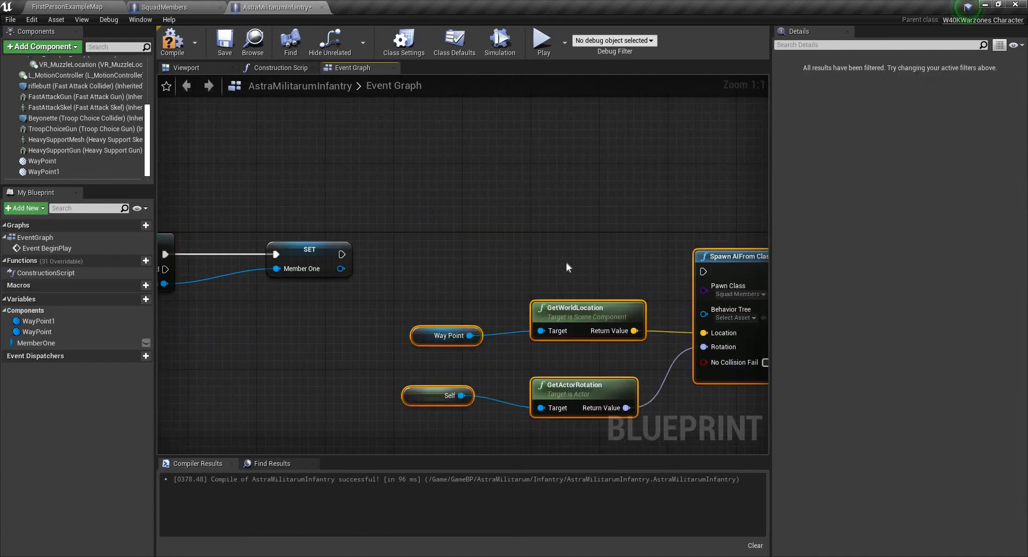
pyautogui.moveTo(703, 272); pyautogui.dragTo(686, 235)
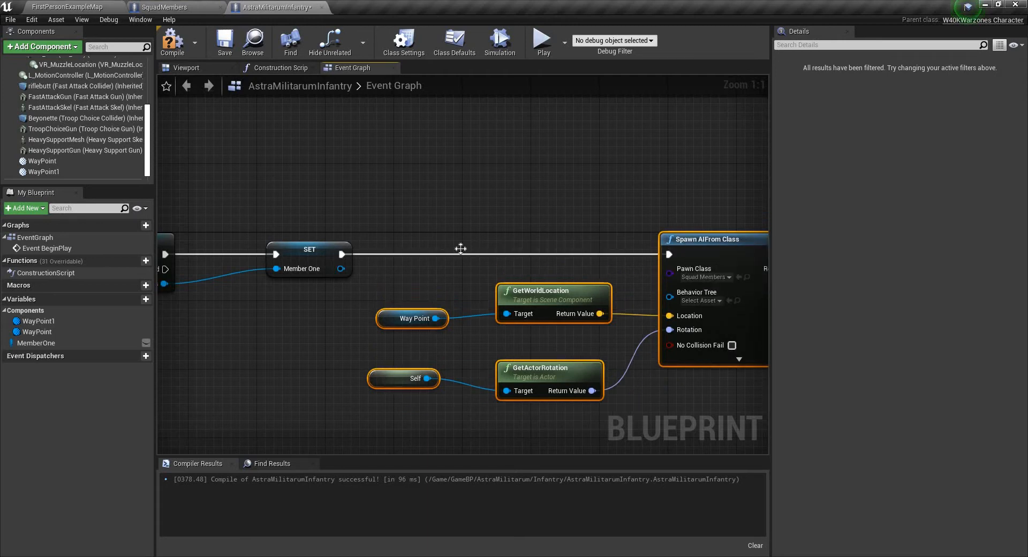
pyautogui.moveTo(754, 222); pyautogui.dragTo(522, 236, button='right')
pyautogui.moveTo(261, 316); pyautogui.dragTo(432, 304, button='right')
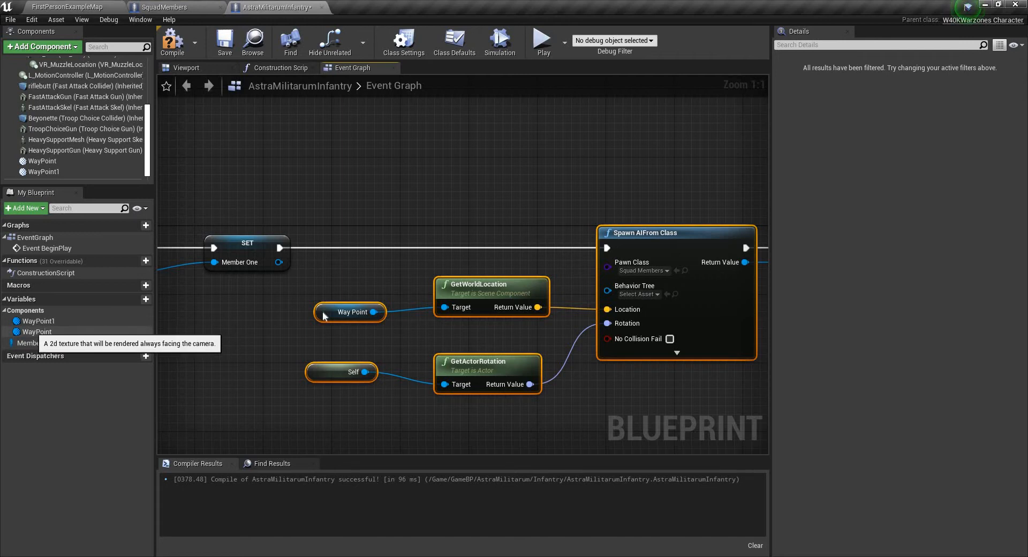
# Replace the WayPoint reference in the duplicated nodes with WayPoint1
pyautogui.moveTo(37, 321); pyautogui.dragTo(368, 333)
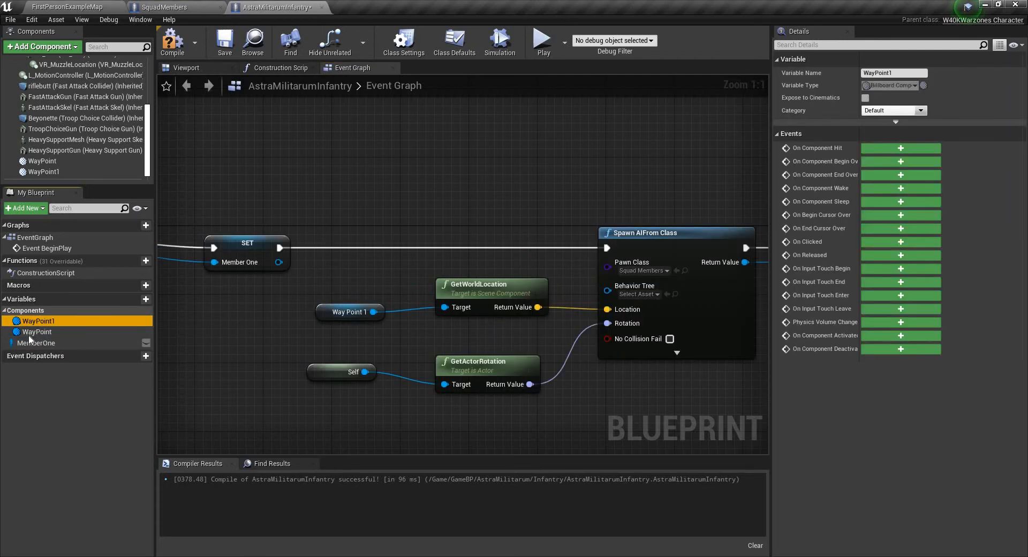
pyautogui.moveTo(36, 331); pyautogui.dragTo(329, 313)
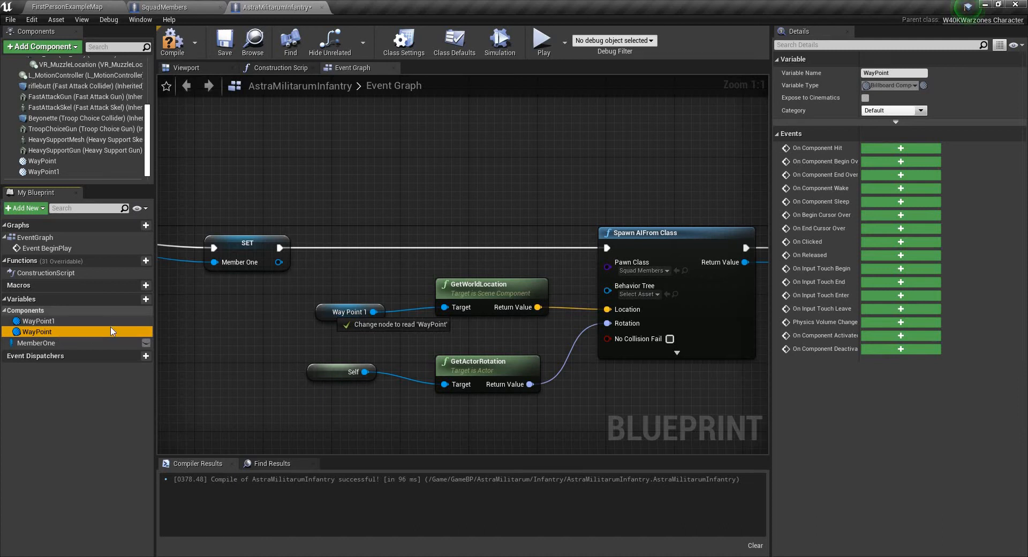
pyautogui.moveTo(112, 331); pyautogui.dragTo(297, 321)
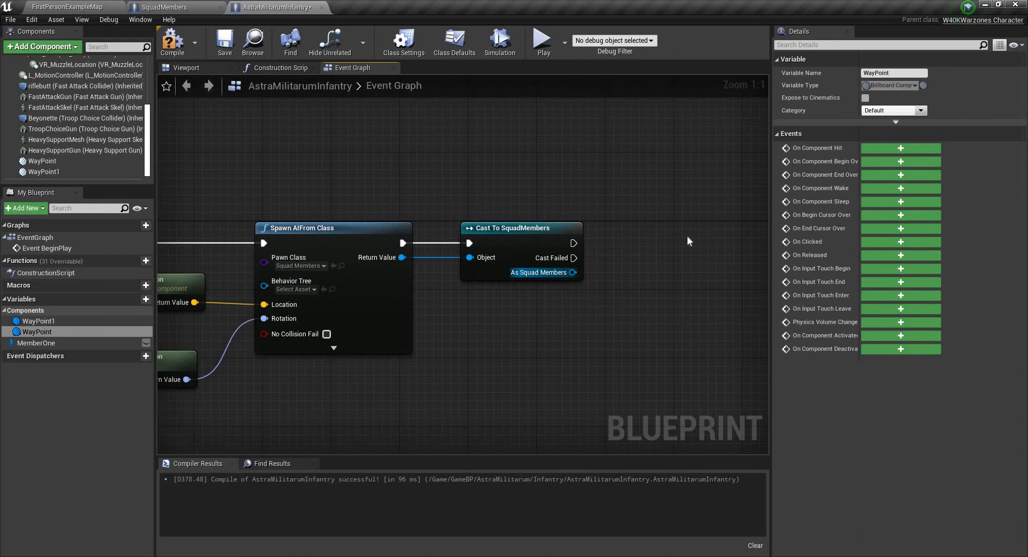
# Promote the second cast's As Squad Members output to a variable named MemberTwo and align its SET node
pyautogui.moveTo(572, 272); pyautogui.dragTo(689, 241)
pyautogui.write('Promo')
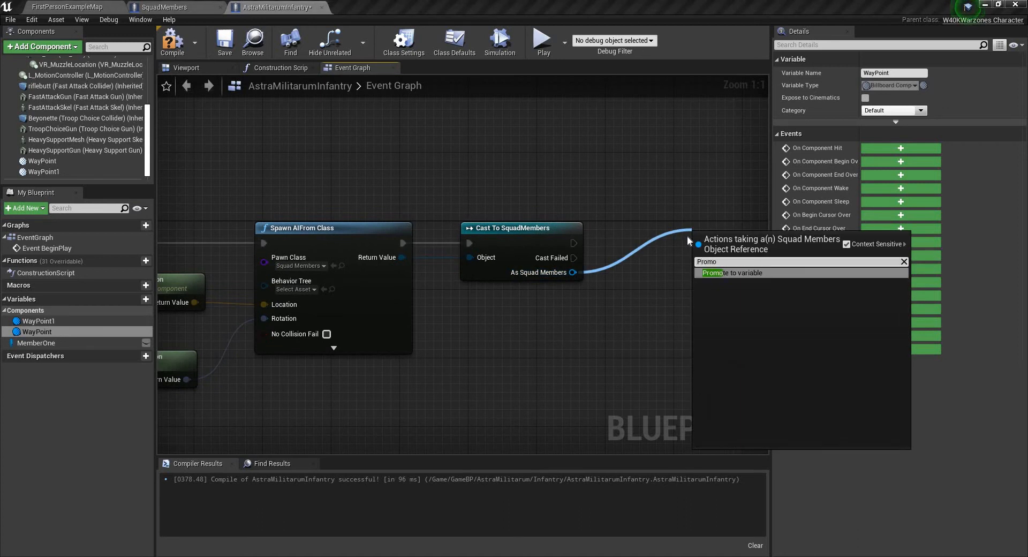
pyautogui.press('Return')
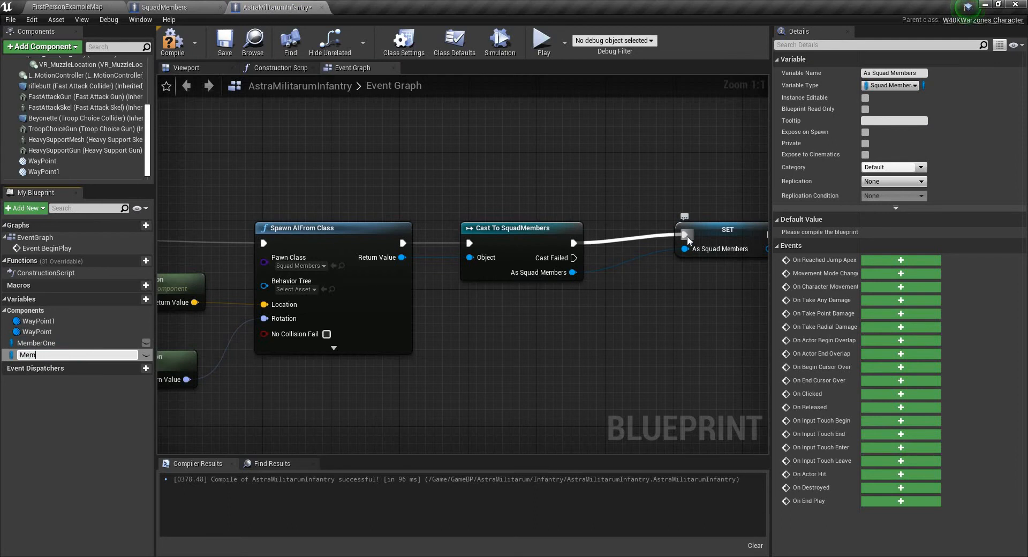
pyautogui.write('MemberTwo')
pyautogui.press('Return')
pyautogui.moveTo(723, 244); pyautogui.dragTo(722, 251)
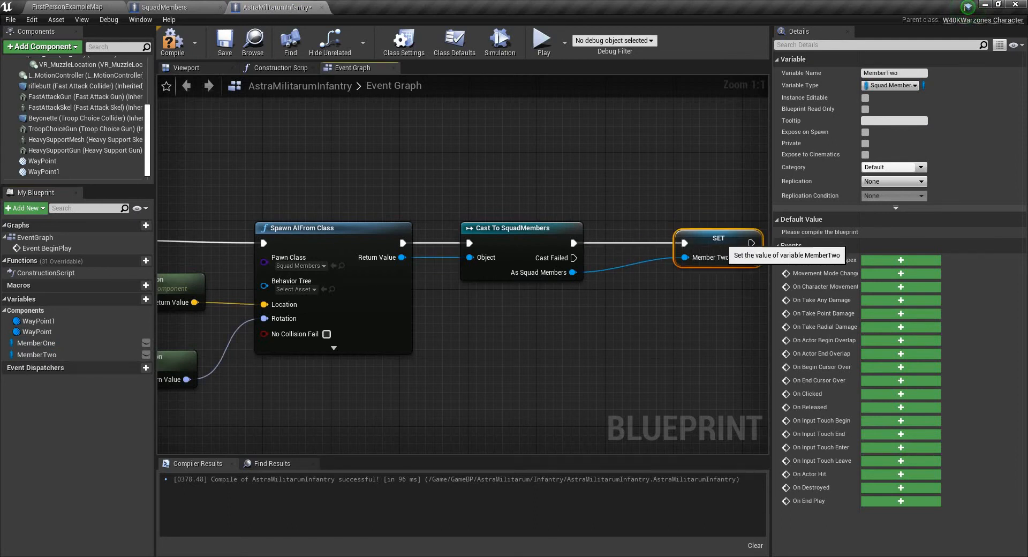
pyautogui.click(500, 346)
pyautogui.scroll(-5, 500, 348)
pyautogui.moveTo(501, 351); pyautogui.dragTo(651, 222, button='right')
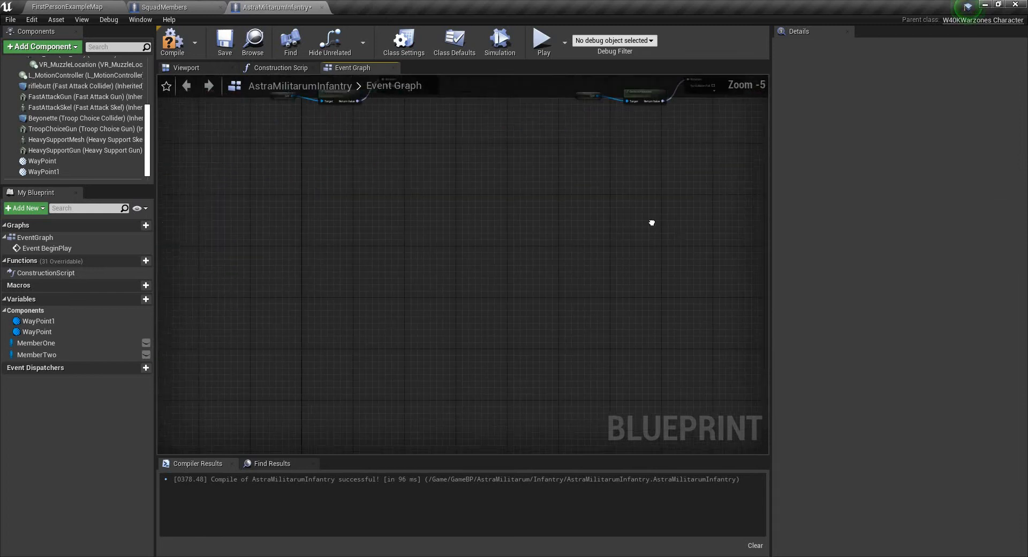
# Open the World Settings of FirstPersonExampleMap, expand Selected GameMode and set GameMode Override to GameModeBase
pyautogui.click(107, 6)
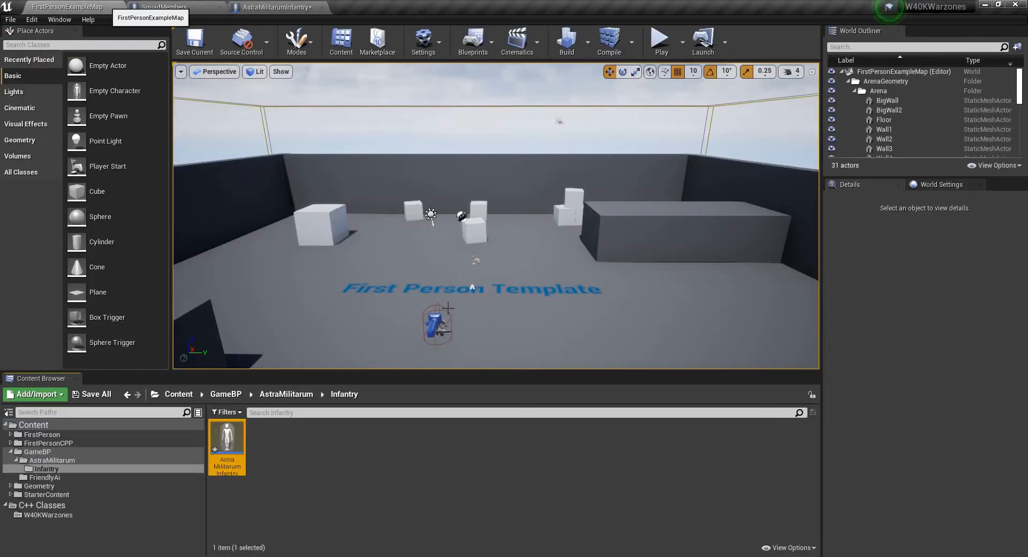
pyautogui.click(956, 188)
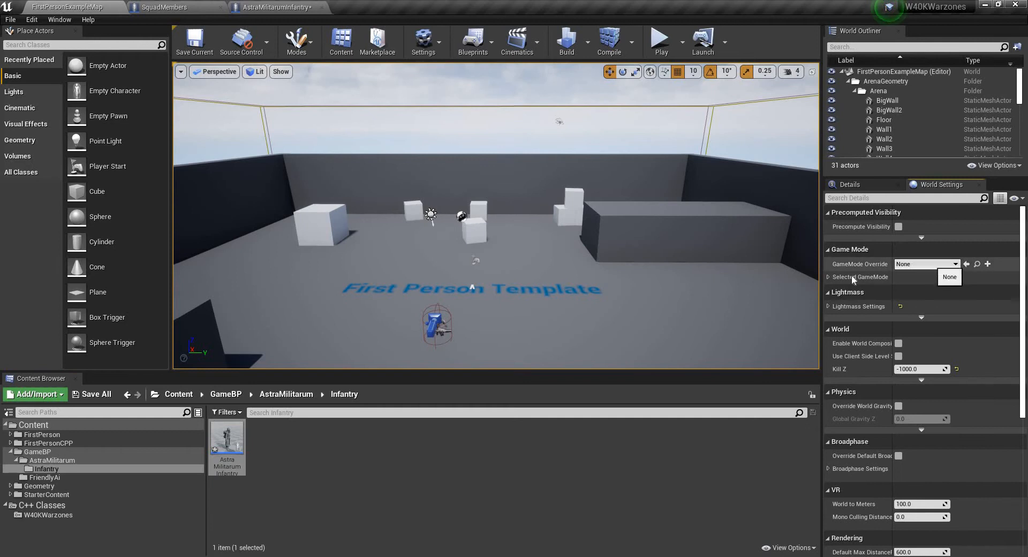
pyautogui.click(828, 276)
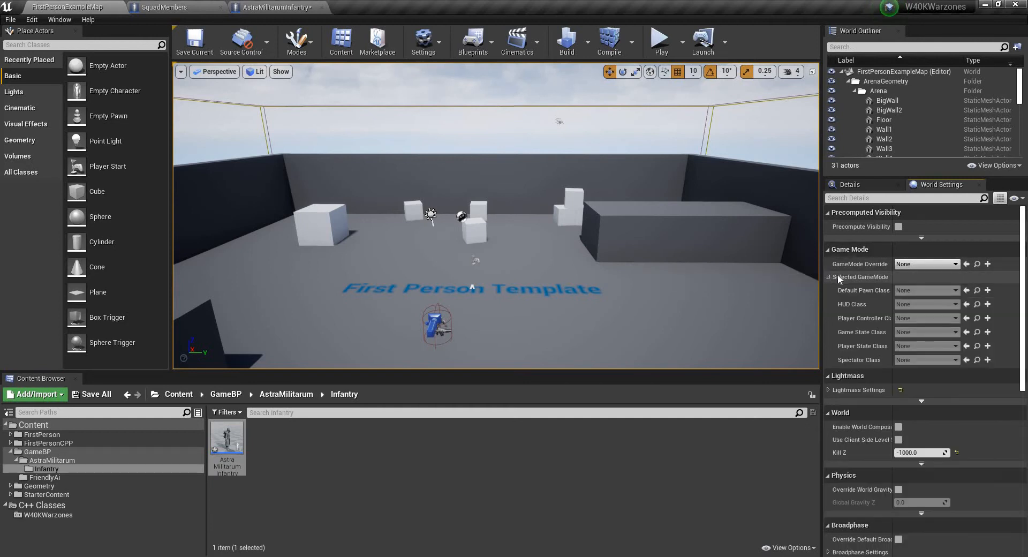
pyautogui.click(953, 263)
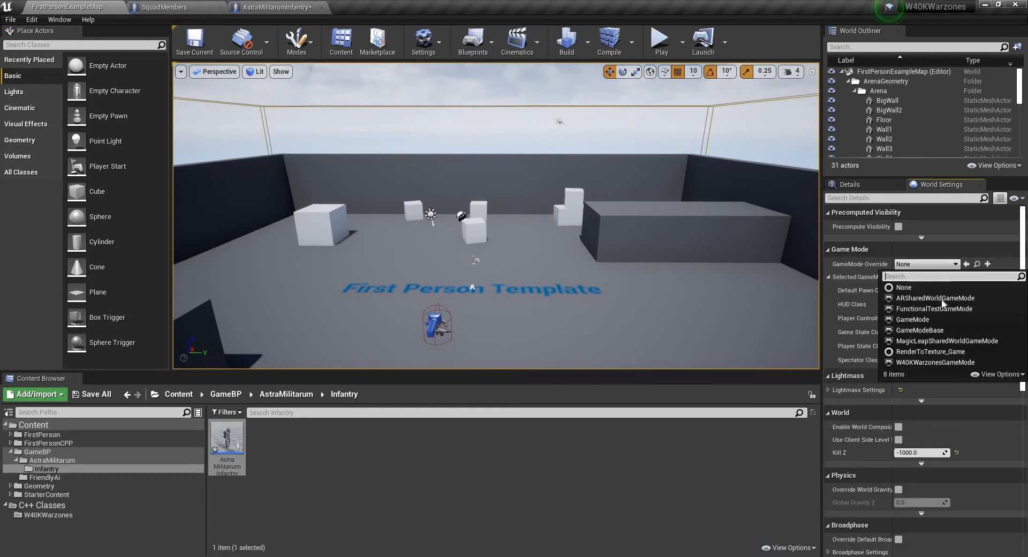
pyautogui.click(990, 329)
# Try ARSharedWorldGameMode as the GameMode Override, and change it to FunctionalTestGameMode
pyautogui.click(926, 265)
pyautogui.click(926, 264)
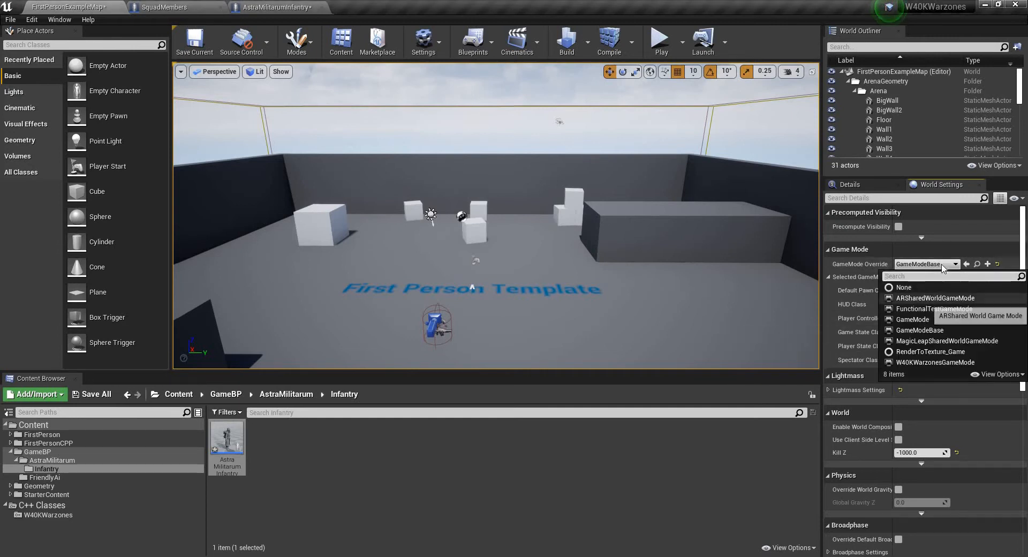
pyautogui.click(937, 297)
pyautogui.click(926, 264)
pyautogui.click(934, 308)
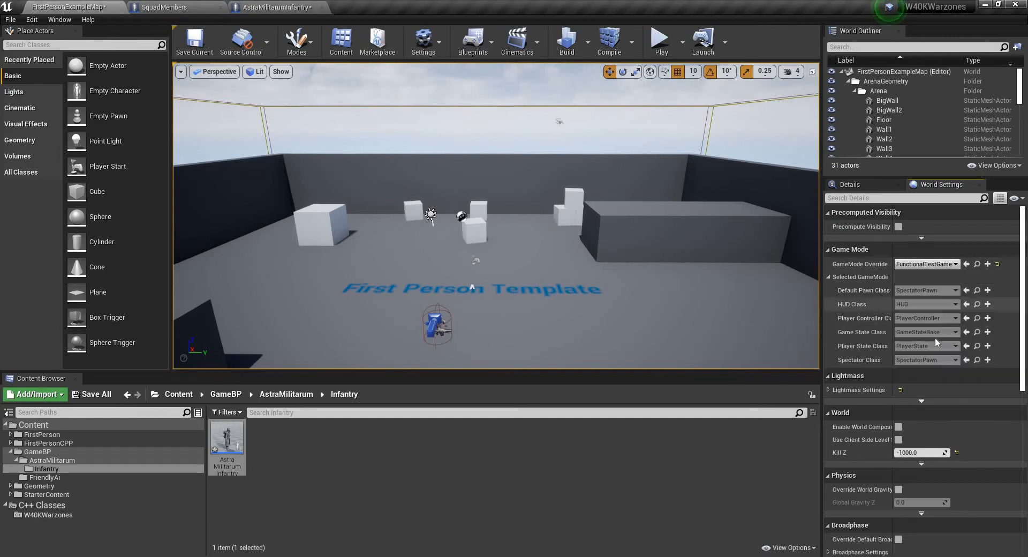
# Set GameMode Override to the W40KWarzones game mode and replace the FirstPersonCharacter2 actor in the level with AstraMilitarumInfantry
pyautogui.click(926, 264)
pyautogui.click(942, 362)
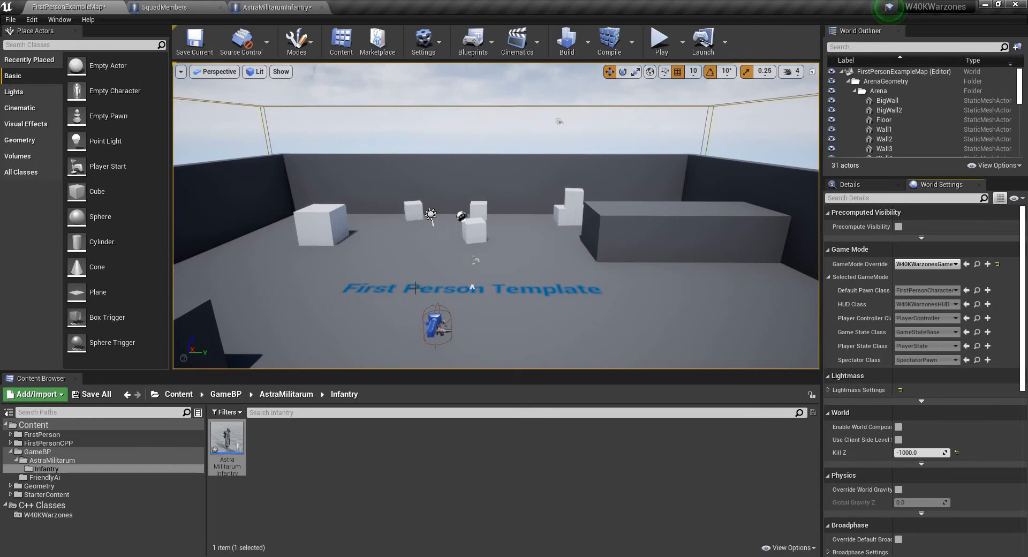
pyautogui.click(435, 321)
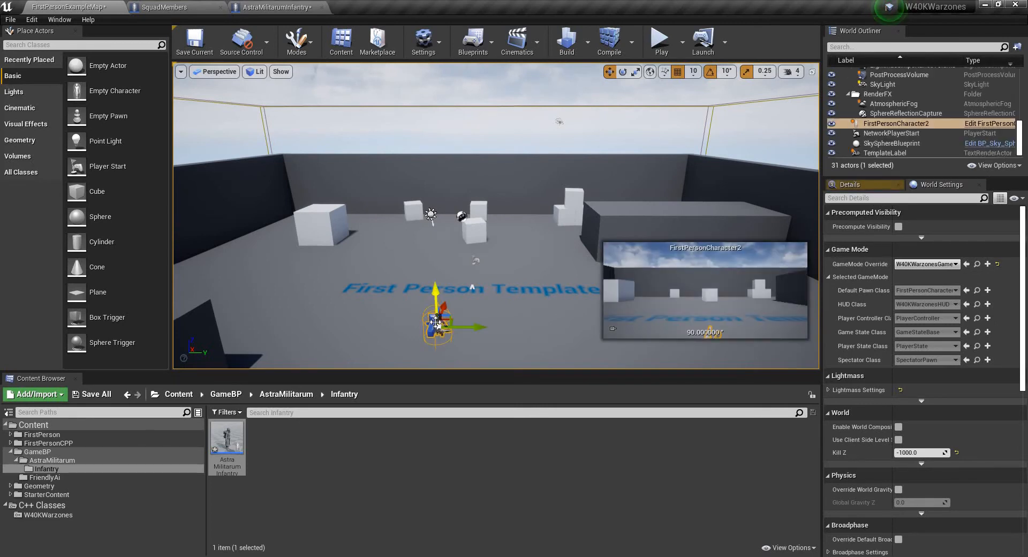
pyautogui.press('Delete')
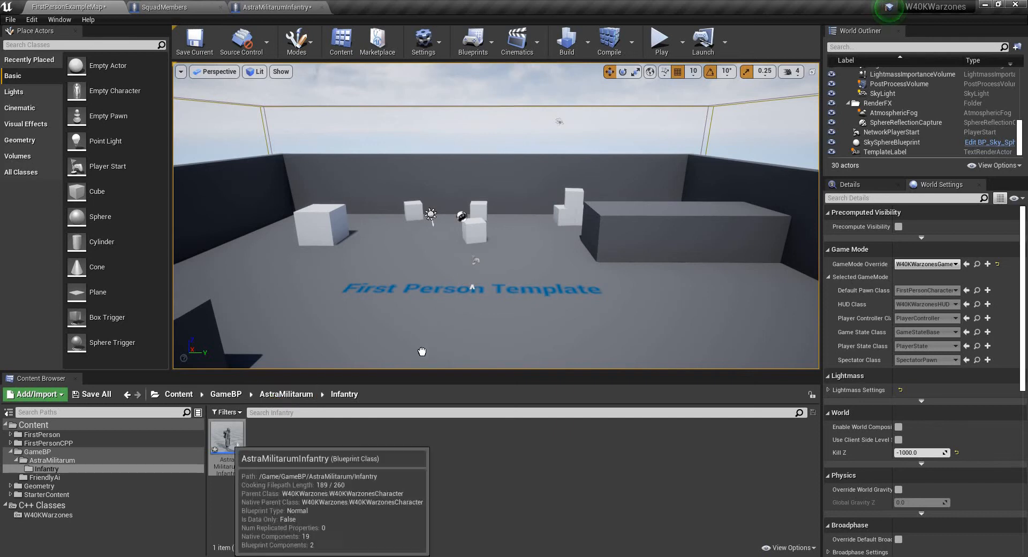
pyautogui.moveTo(227, 436); pyautogui.dragTo(421, 343)
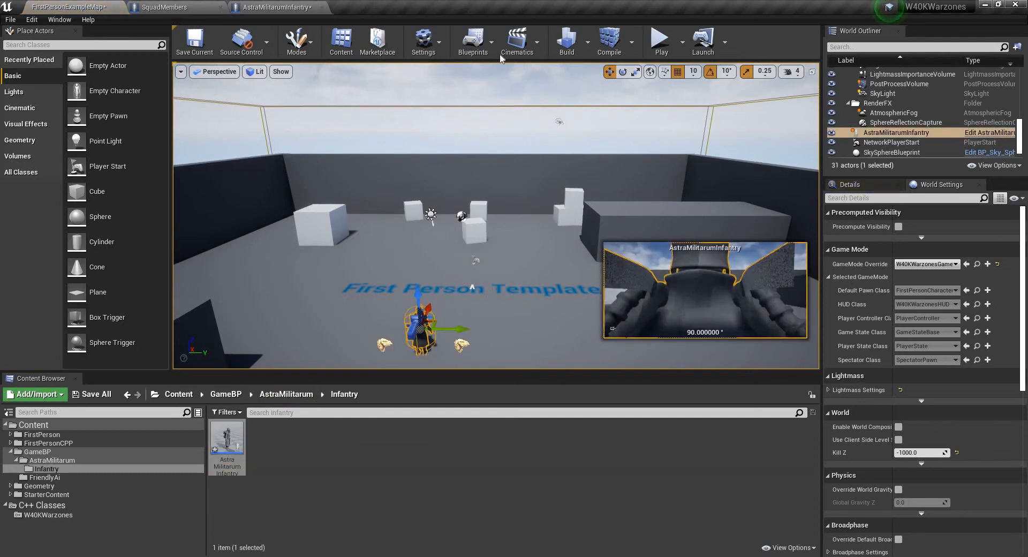
# Open the Level Blueprint of FirstPersonExampleMap and add an Event BeginPlay node
pyautogui.click(473, 40)
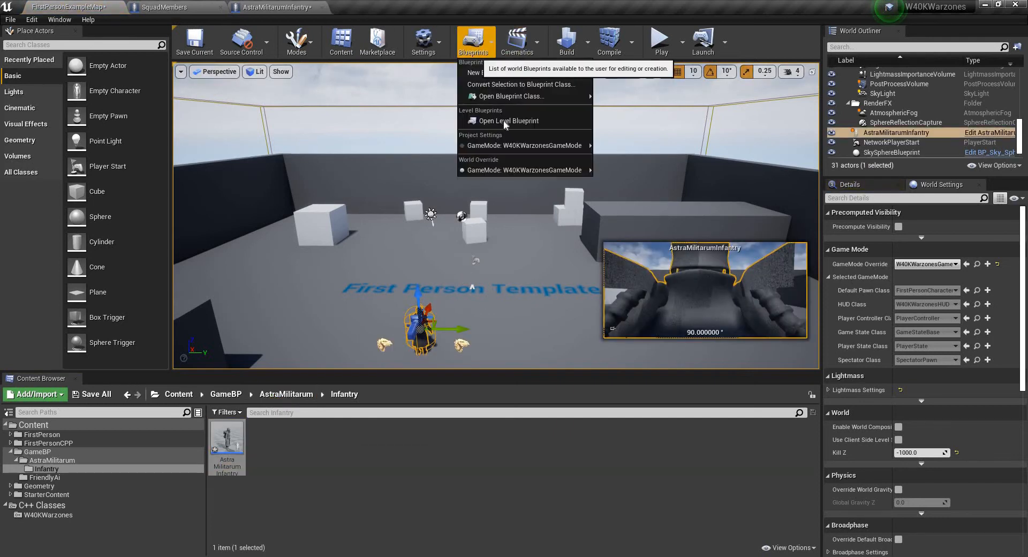
pyautogui.click(503, 119)
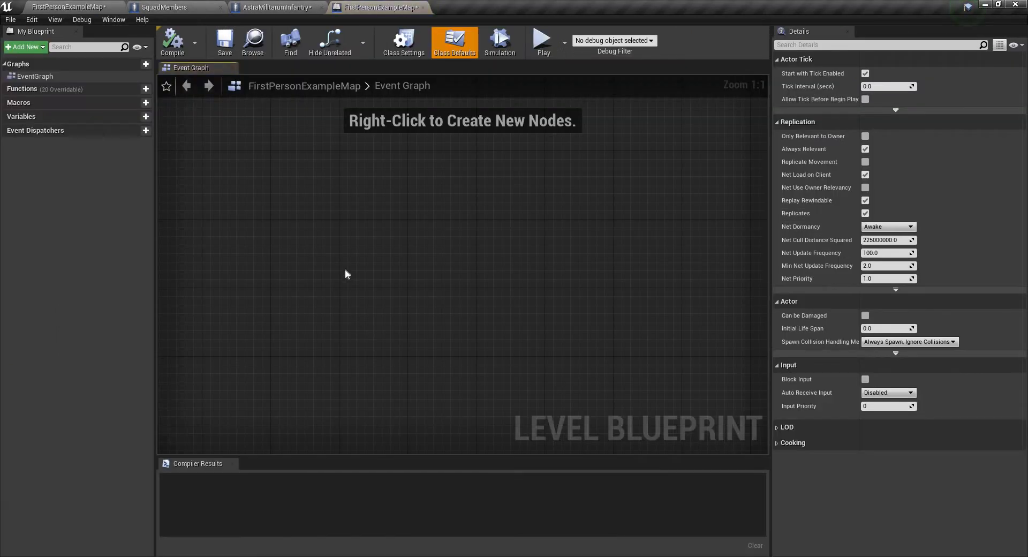
pyautogui.rightClick(343, 273)
pyautogui.write('beg')
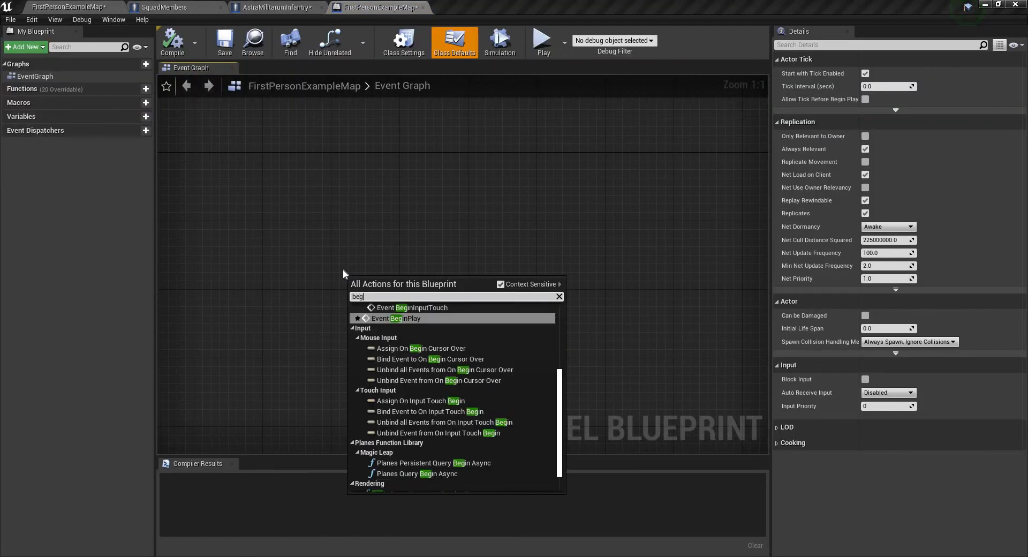
pyautogui.press('Return')
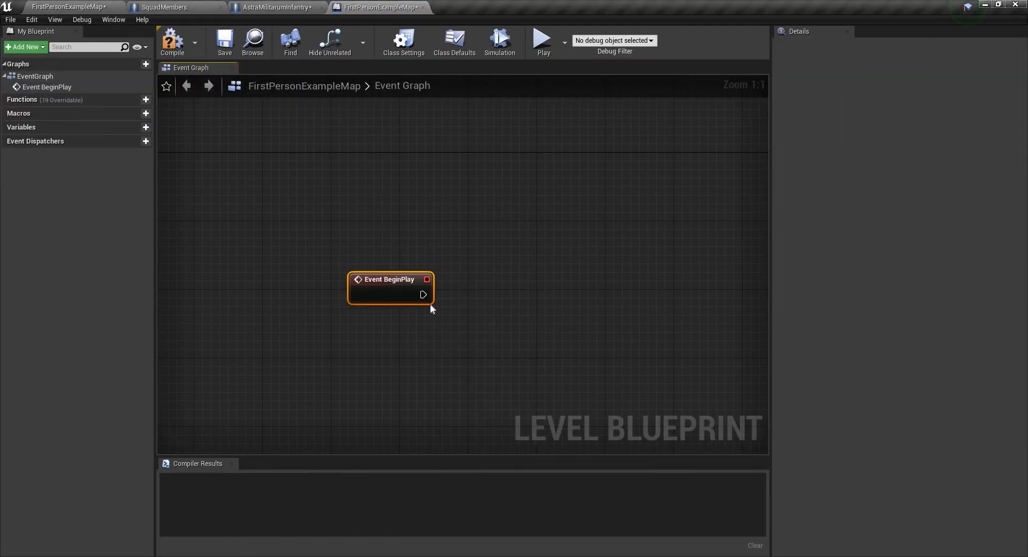
# Add a Get Player Controller node and a Possess node that takes its Return Value as Target
pyautogui.rightClick(383, 333)
pyautogui.write('getpl')
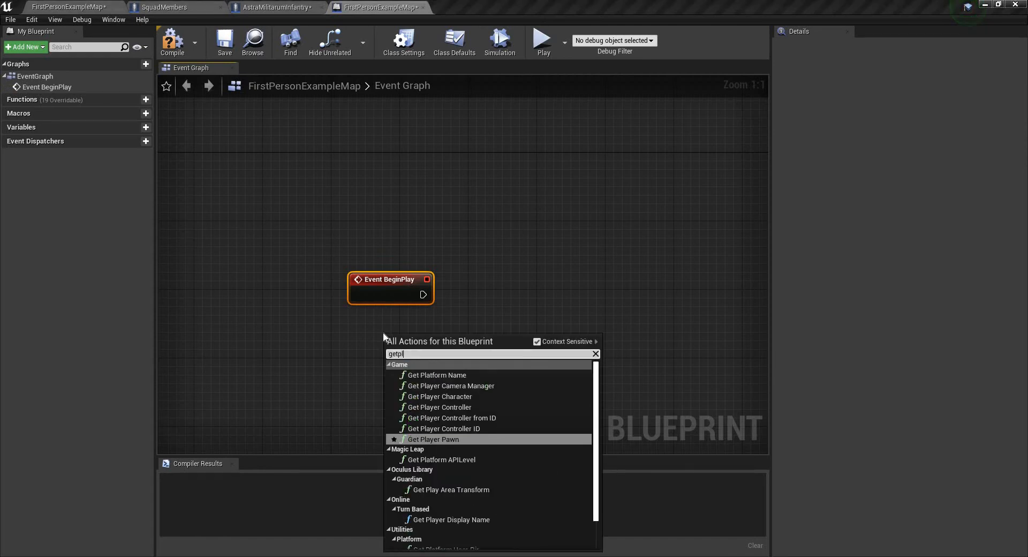
pyautogui.write('ayercontroller')
pyautogui.press('Return')
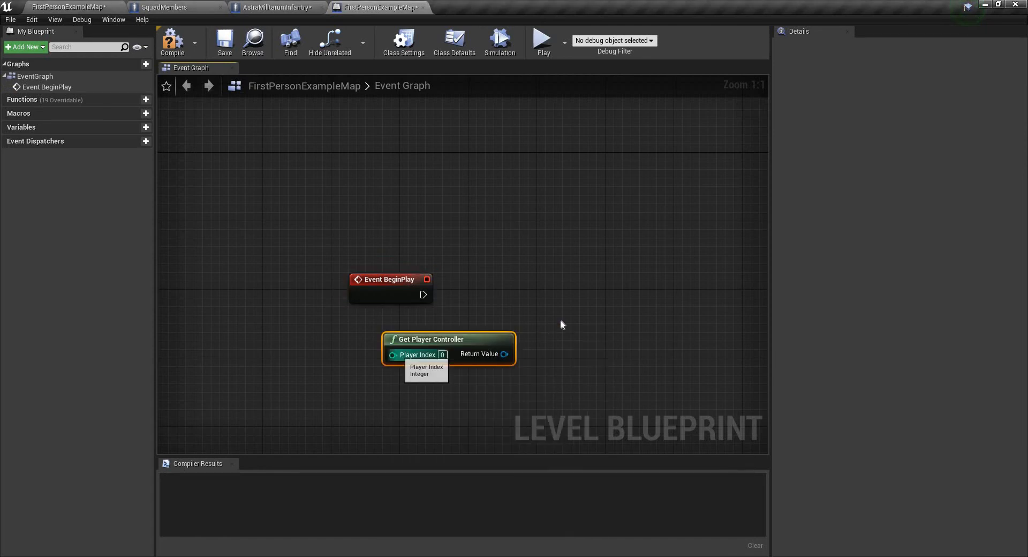
pyautogui.moveTo(504, 354); pyautogui.dragTo(547, 323)
pyautogui.write('pos')
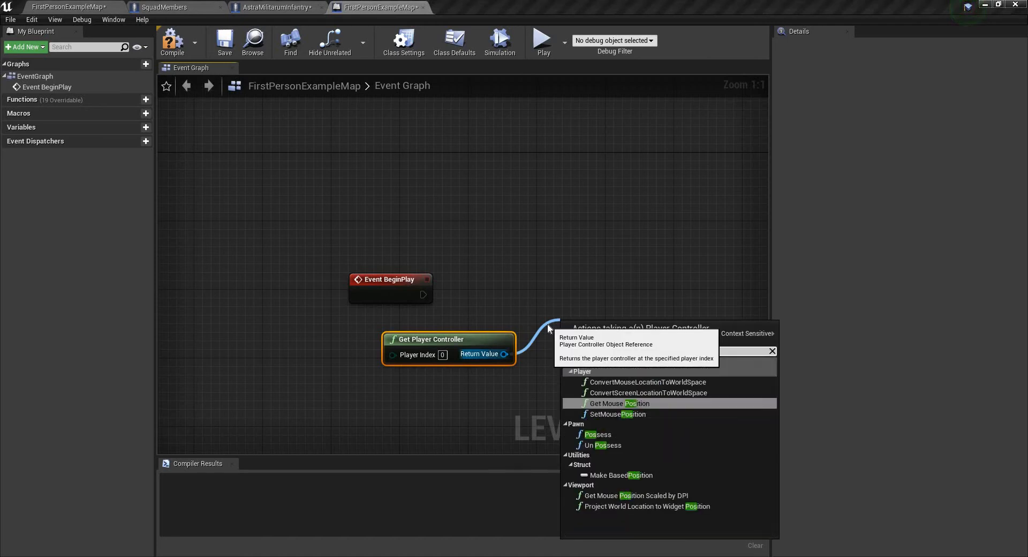
pyautogui.write('sess')
pyautogui.press('Return')
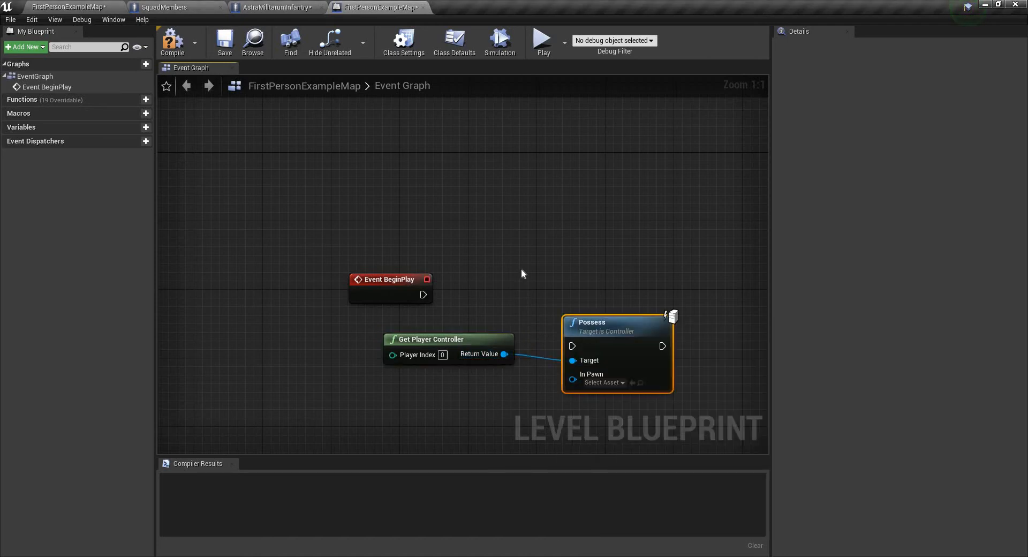
# Add a reference to the placed AstraMilitarumInfantry, wire it to Possess's In Pawn, and run Possess from Event BeginPlay
pyautogui.rightClick(432, 406)
pyautogui.click(525, 239)
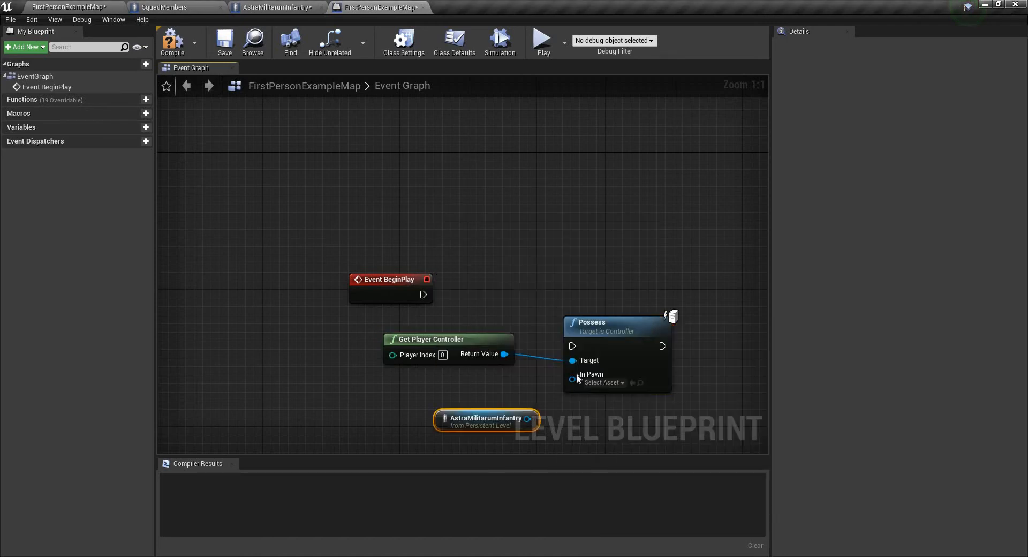
pyautogui.moveTo(527, 419); pyautogui.dragTo(573, 378)
pyautogui.moveTo(426, 296); pyautogui.dragTo(591, 273)
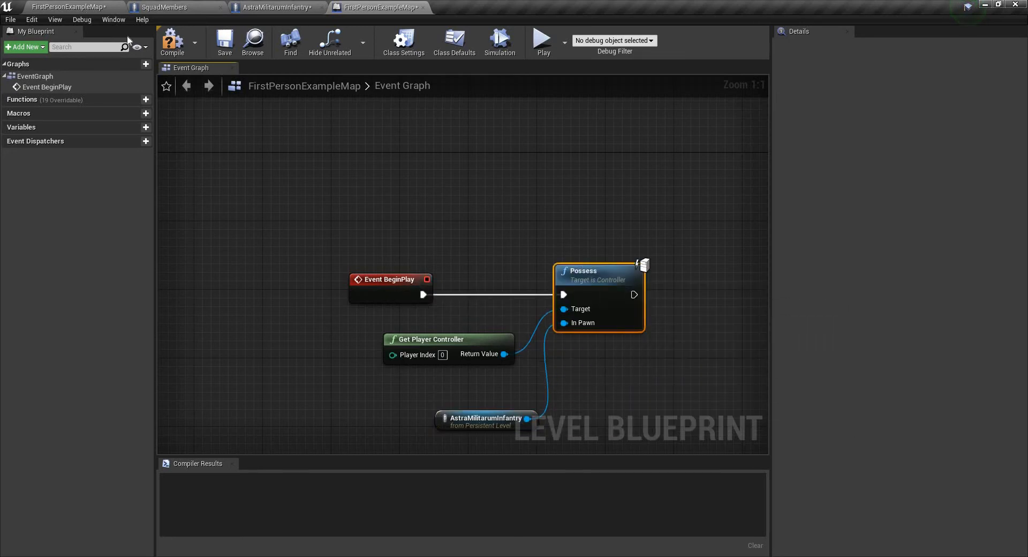
# Compile and save the AstraMilitarumInfantry blueprint, and open its Save on Compile options
pyautogui.click(274, 4)
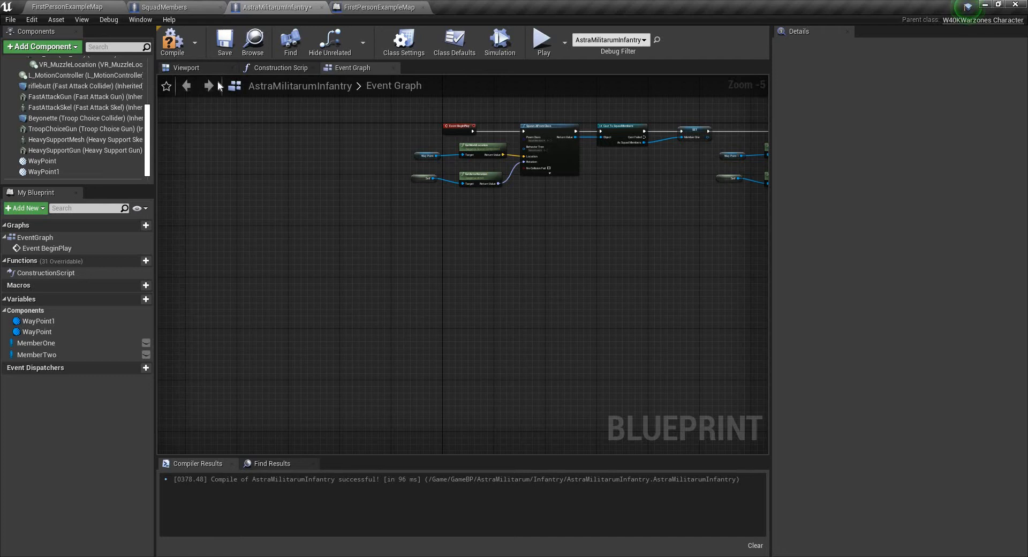
pyautogui.click(173, 47)
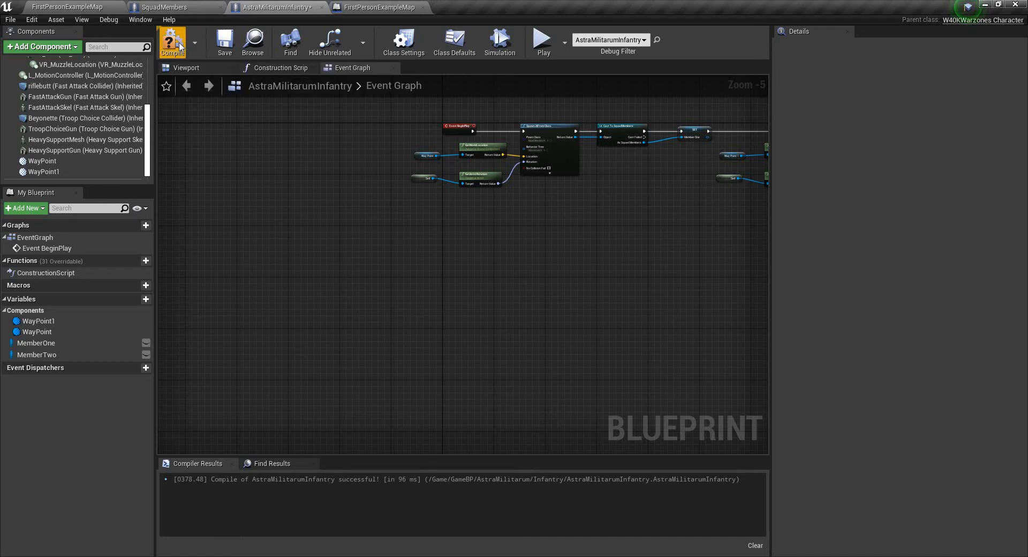
pyautogui.click(227, 46)
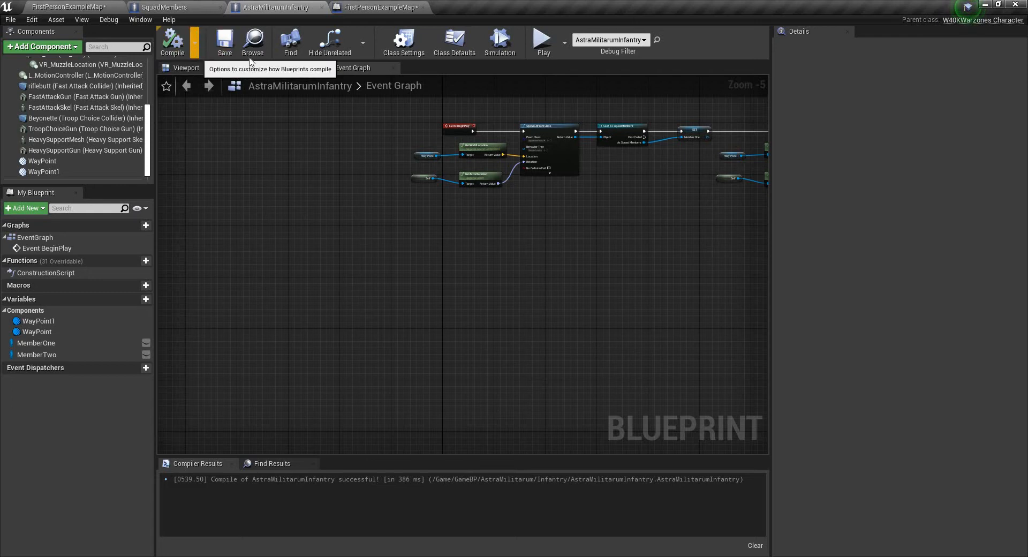
pyautogui.click(194, 42)
pyautogui.moveTo(225, 64)
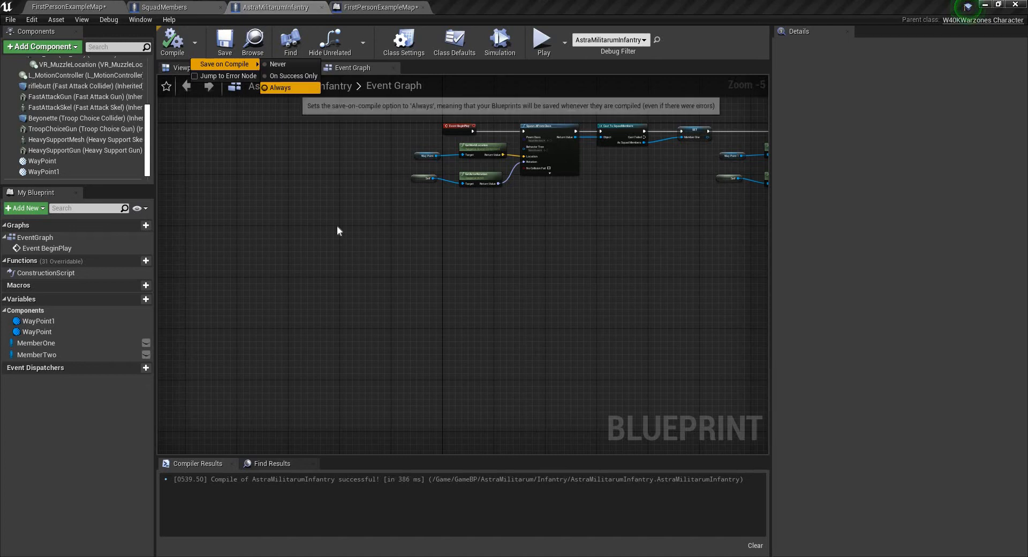
# Detach the AstraMilitarumInfantry editor into a floating window, show its Viewport, and place it clear of the level's camera preview
pyautogui.click(92, 4)
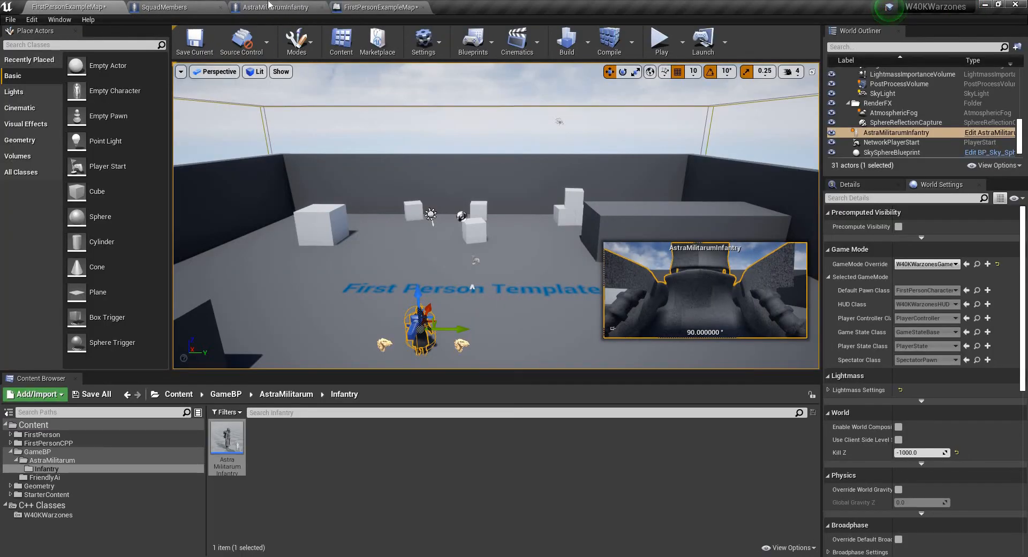
pyautogui.moveTo(269, 2); pyautogui.dragTo(635, 201)
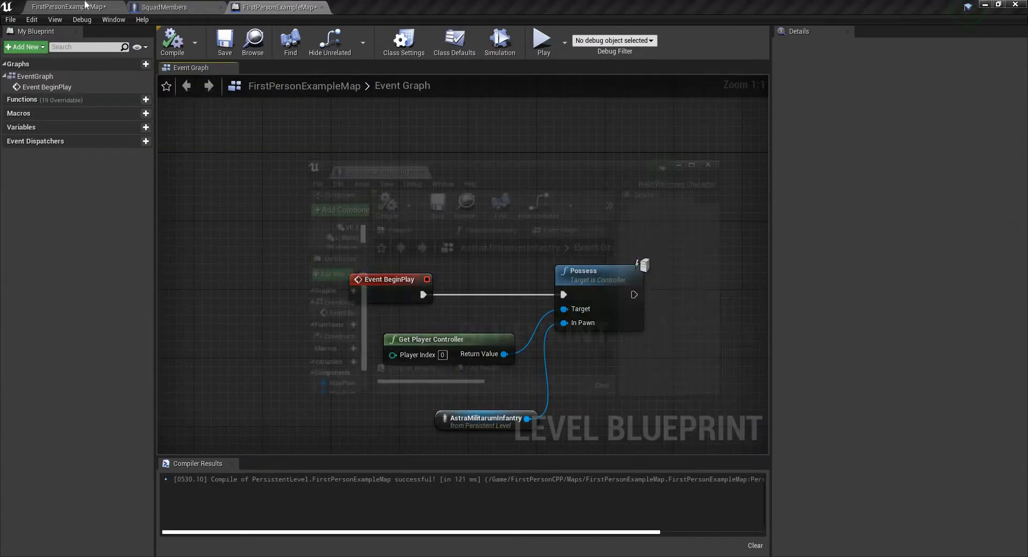
pyautogui.click(85, 4)
pyautogui.moveTo(559, 170); pyautogui.dragTo(804, 172)
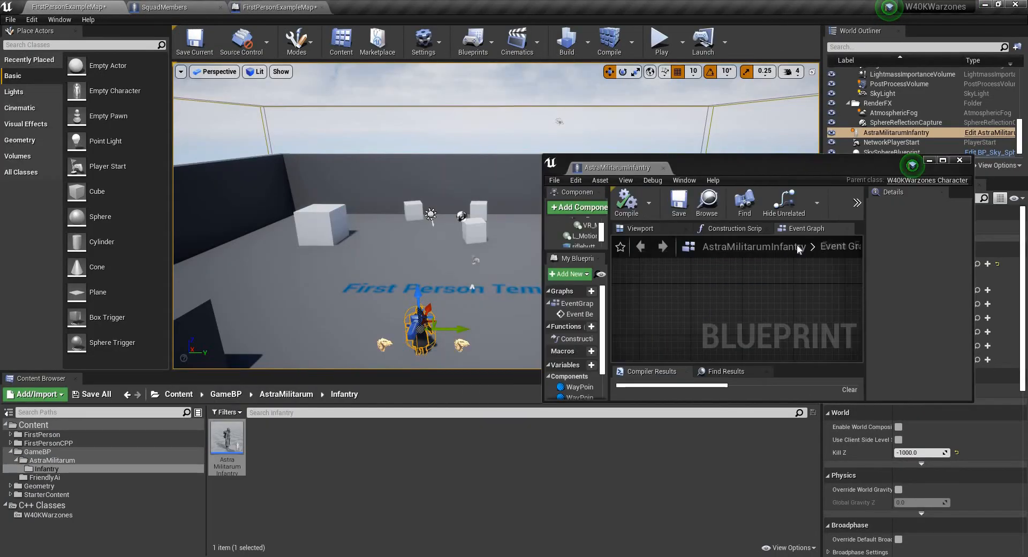
pyautogui.click(780, 239)
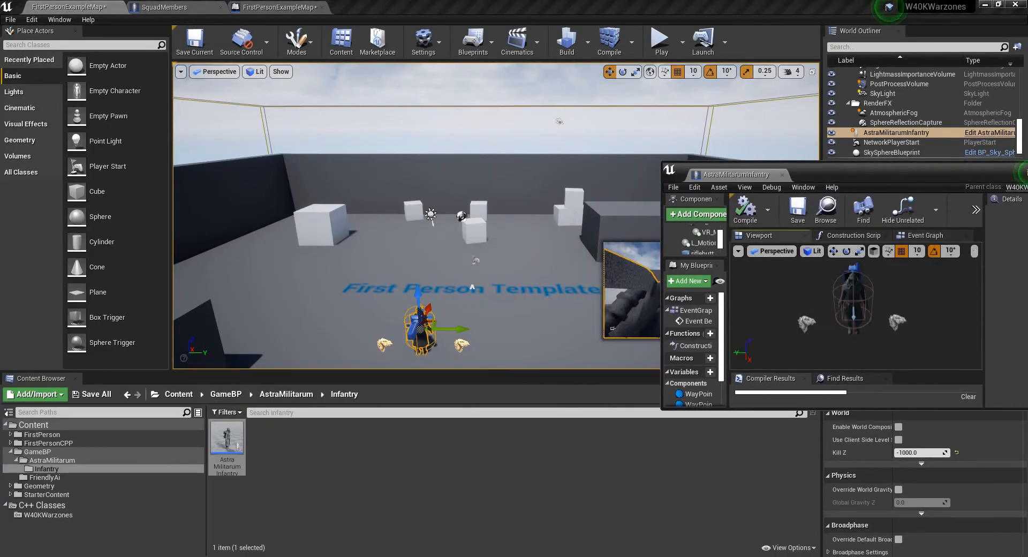
pyautogui.moveTo(856, 311); pyautogui.dragTo(902, 310, button='right')
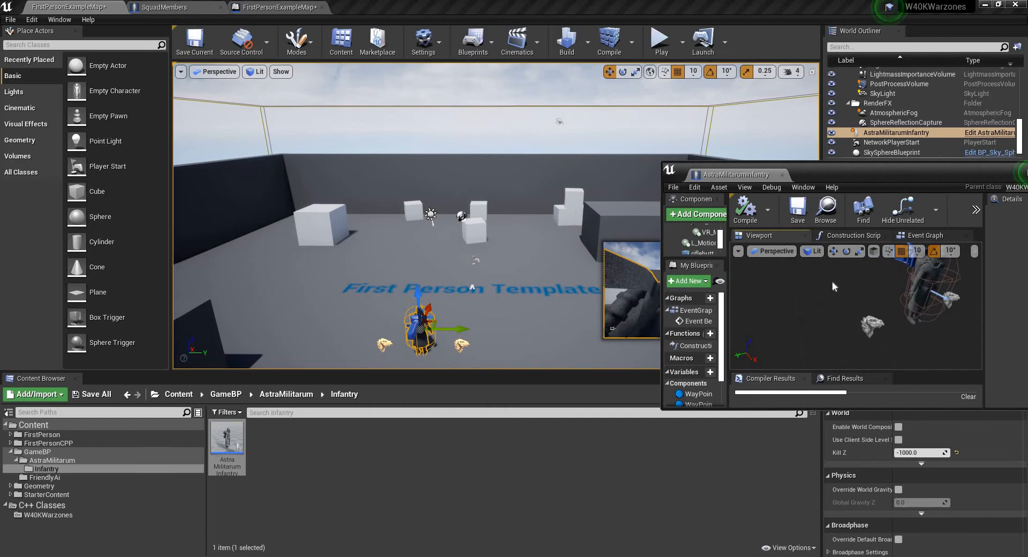
pyautogui.moveTo(854, 185); pyautogui.dragTo(741, 394)
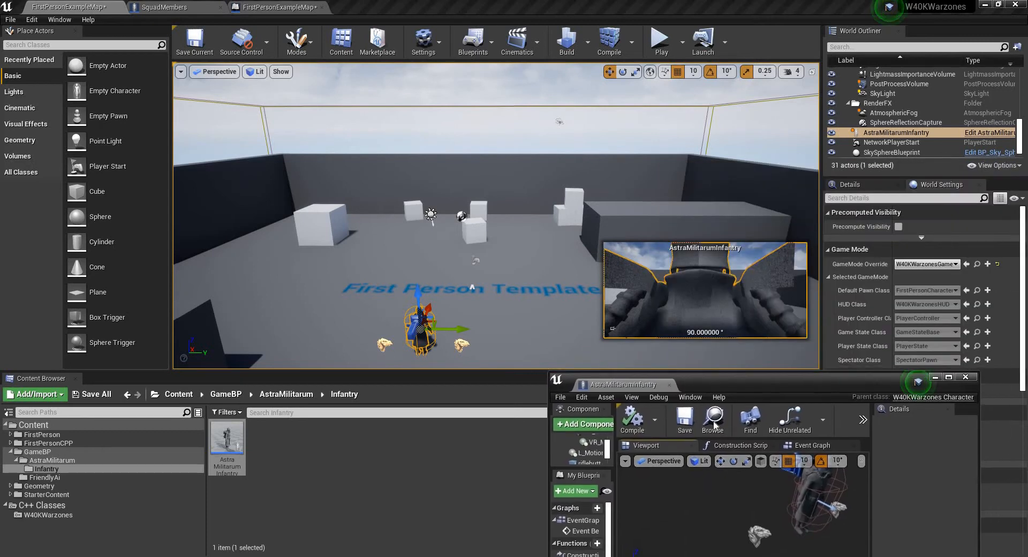
# Move the FirstPersonCamera component back behind the infantry character for a third-person view, and compile the blueprint
pyautogui.moveTo(731, 514); pyautogui.dragTo(746, 503, button='right')
pyautogui.click(753, 506)
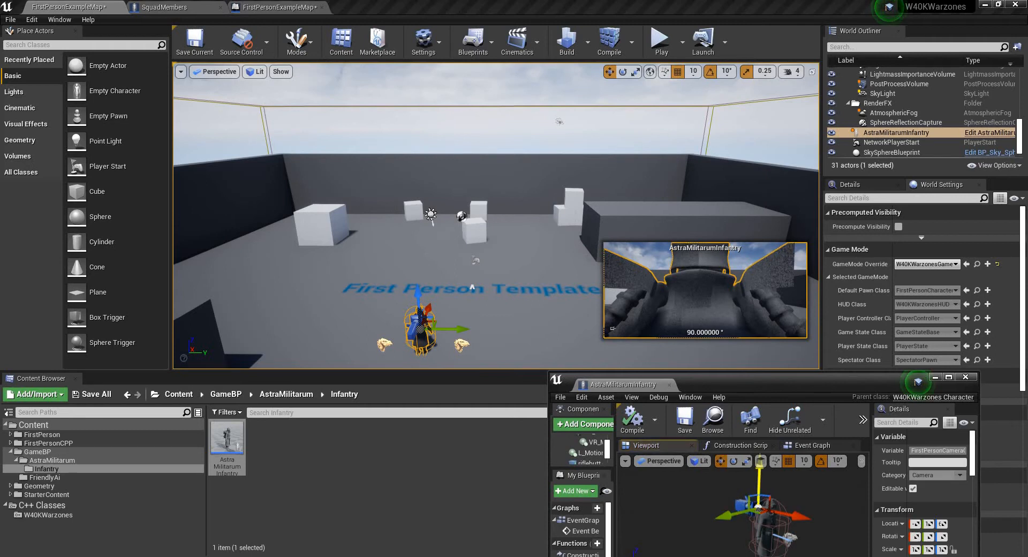
pyautogui.moveTo(772, 498)
pyautogui.mouseDown()
pyautogui.moveTo(759, 487)
pyautogui.moveTo(720, 488)
pyautogui.mouseUp()
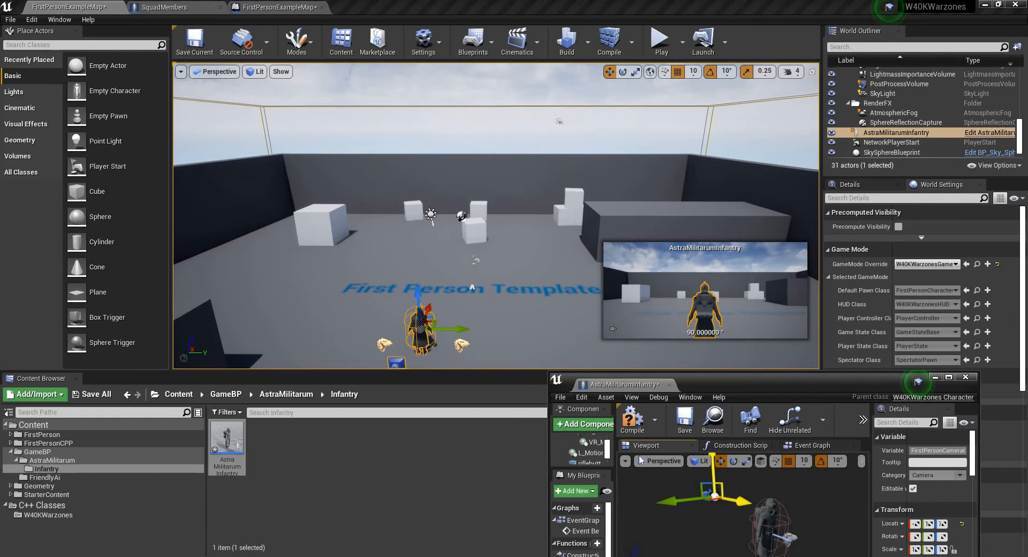
pyautogui.click(627, 419)
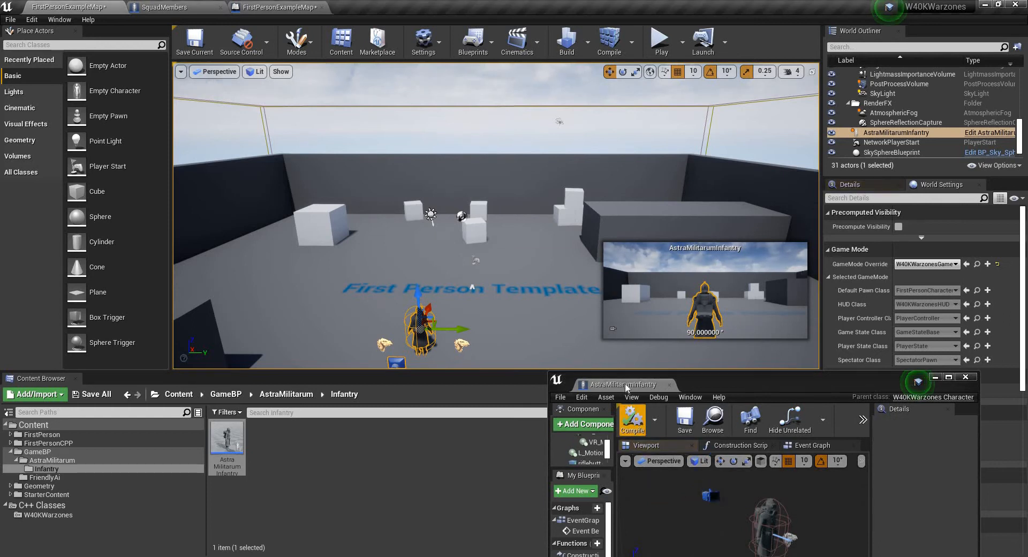
# Redock the AstraMilitarumInfantry editor and play-test the level to check the camera view and spawned squad members
pyautogui.click(528, 60)
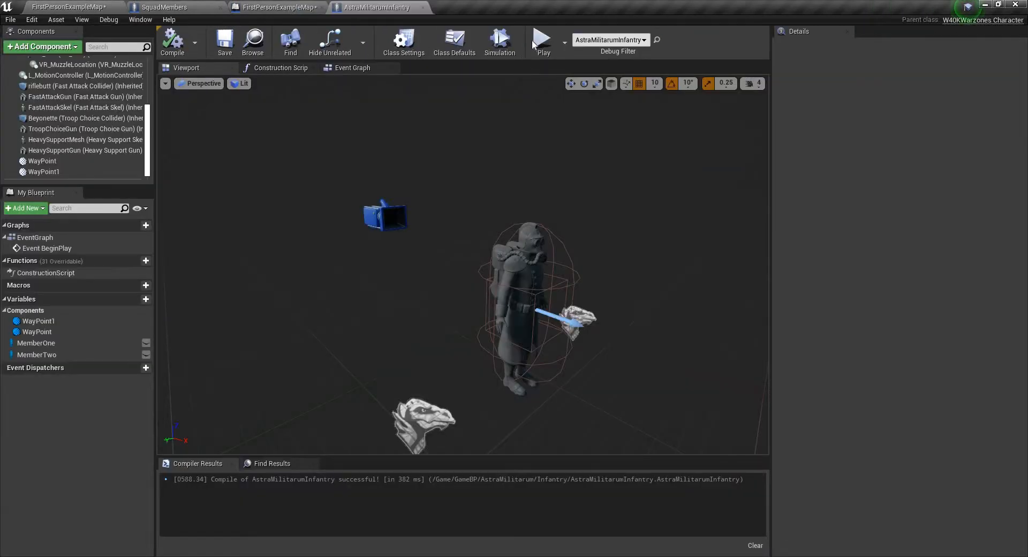
pyautogui.click(541, 41)
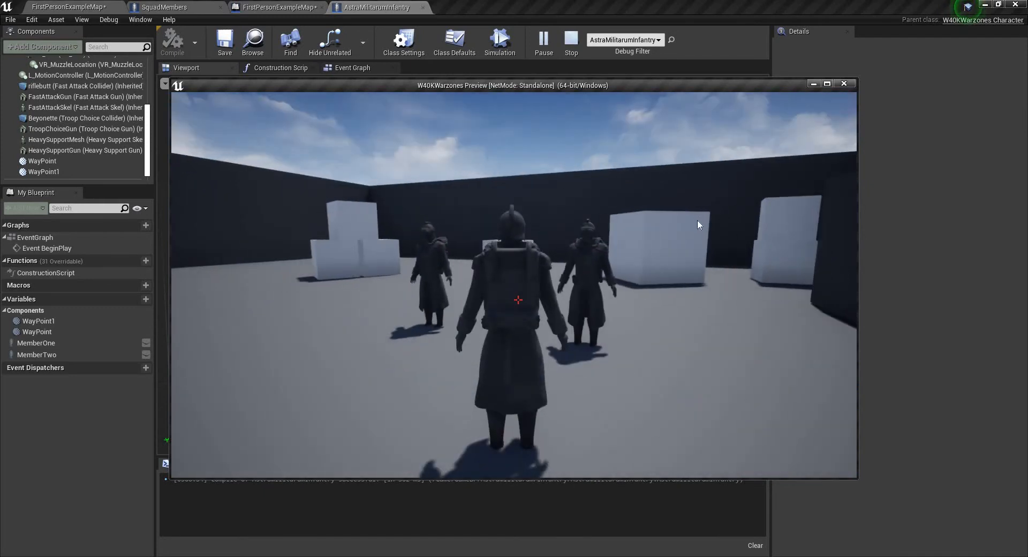
pyautogui.press('Escape')
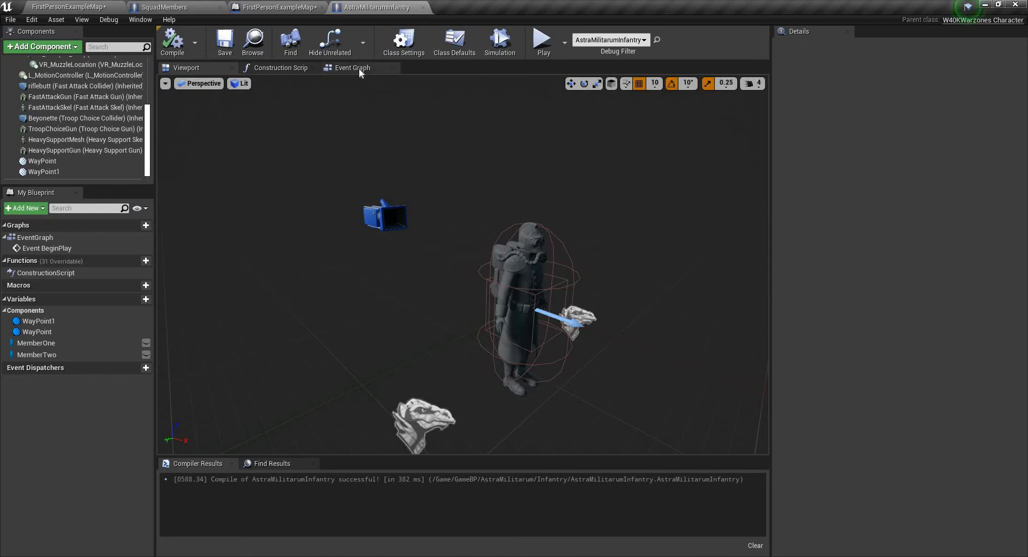
# Place the SquadMembers editor after AstraMilitarumInfantry, and examine the squad-spawning nodes in AstraMilitarumInfantry's Event Graph
pyautogui.moveTo(169, 6); pyautogui.dragTo(374, 7)
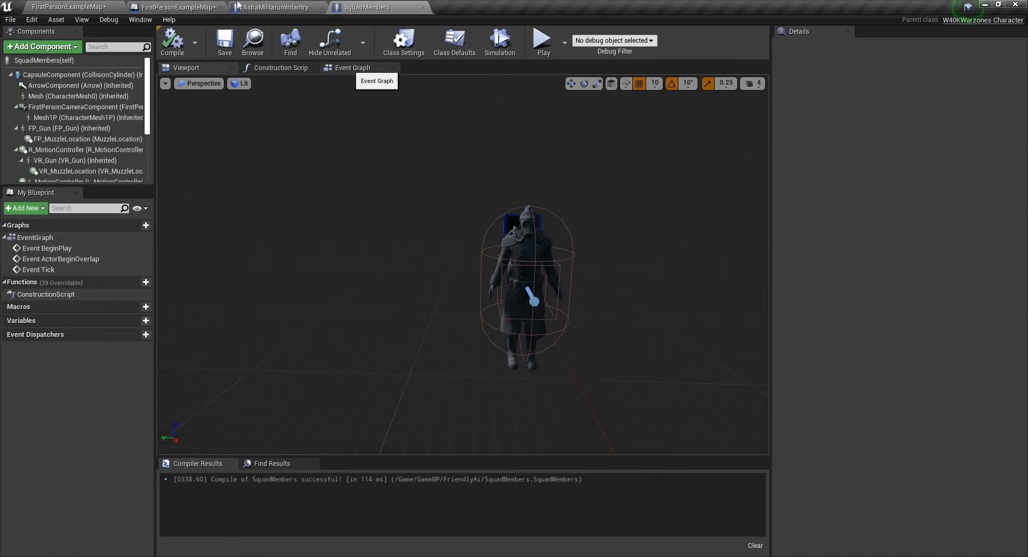
pyautogui.click(273, 7)
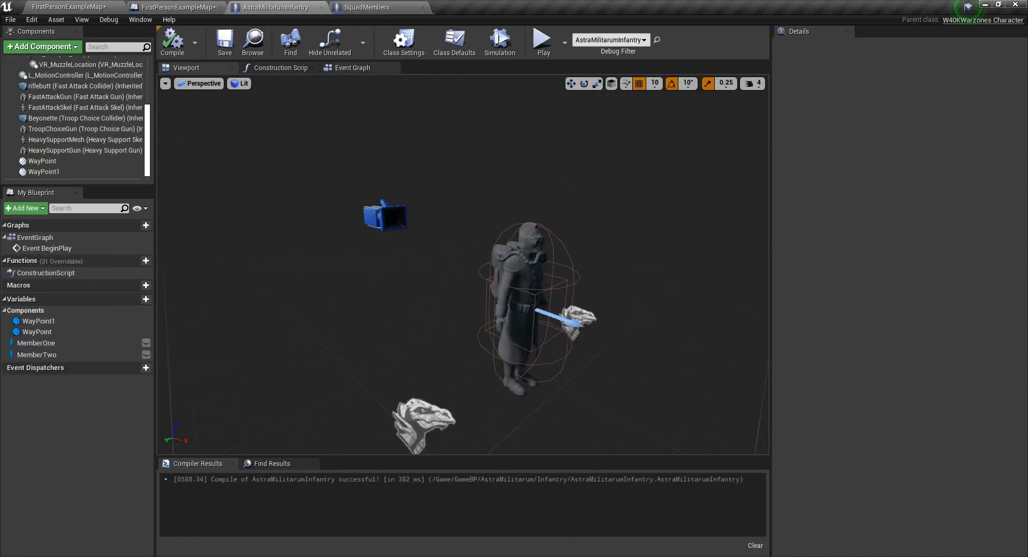
pyautogui.click(364, 69)
pyautogui.scroll(-6, 625, 224)
pyautogui.moveTo(438, 200); pyautogui.dragTo(566, 222, button='right')
pyautogui.moveTo(293, 146); pyautogui.dragTo(109, 183, button='right')
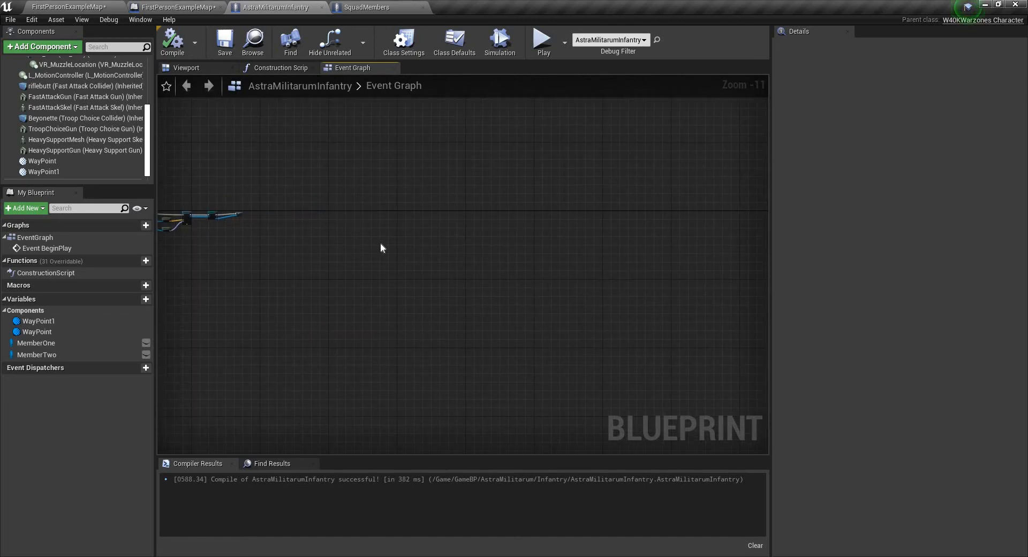
pyautogui.moveTo(380, 244); pyautogui.dragTo(555, 208, button='right')
pyautogui.scroll(12, 555, 209)
pyautogui.moveTo(353, 300); pyautogui.dragTo(375, 375, button='right')
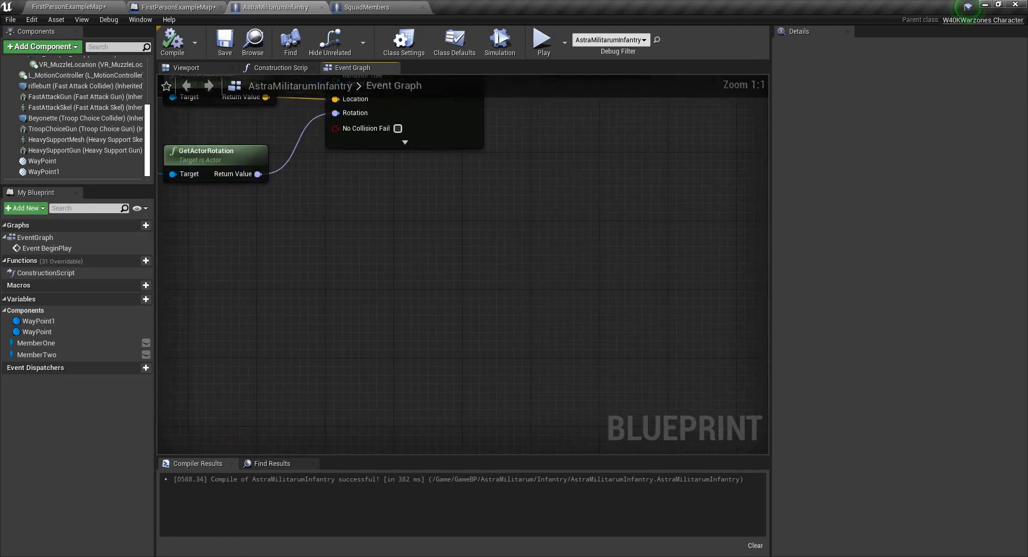
pyautogui.moveTo(510, 348); pyautogui.dragTo(377, 337, button='right')
pyautogui.moveTo(292, 349); pyautogui.dragTo(504, 288, button='right')
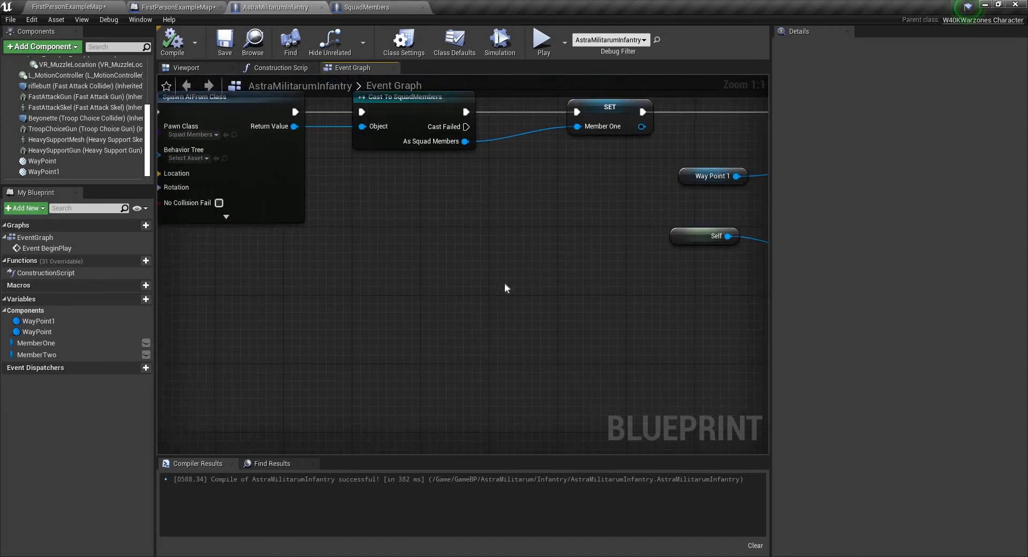
# Add an Event Tick node in an empty area of AstraMilitarumInfantry's Event Graph
pyautogui.scroll(-4, 340, 292)
pyautogui.scroll(4, 378, 242)
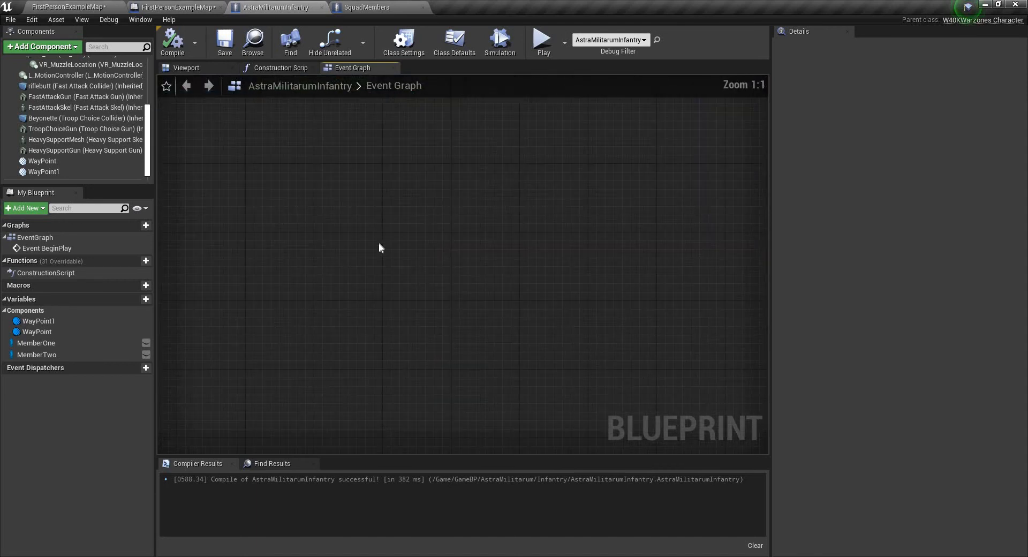
pyautogui.rightClick(379, 247)
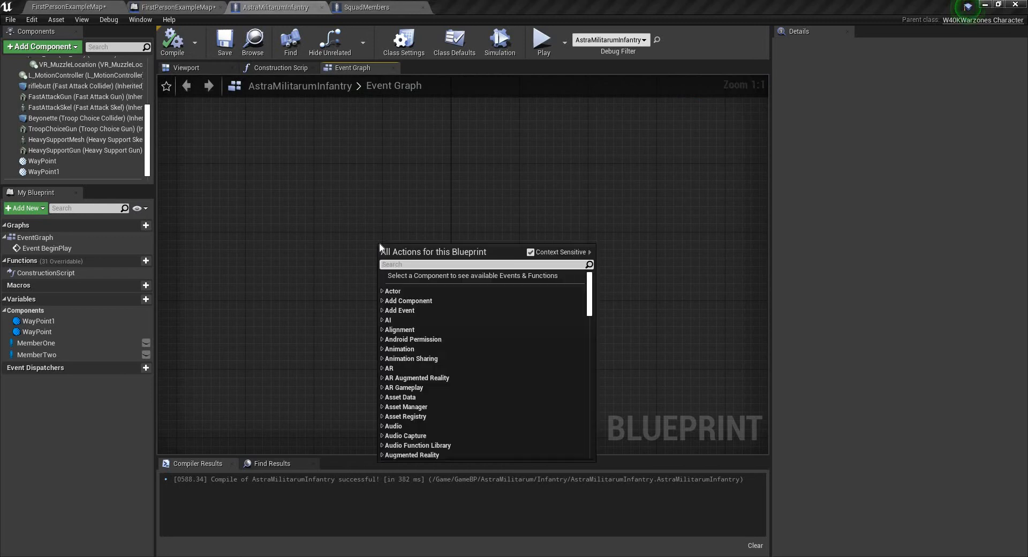
pyautogui.write('tick')
pyautogui.press('Return')
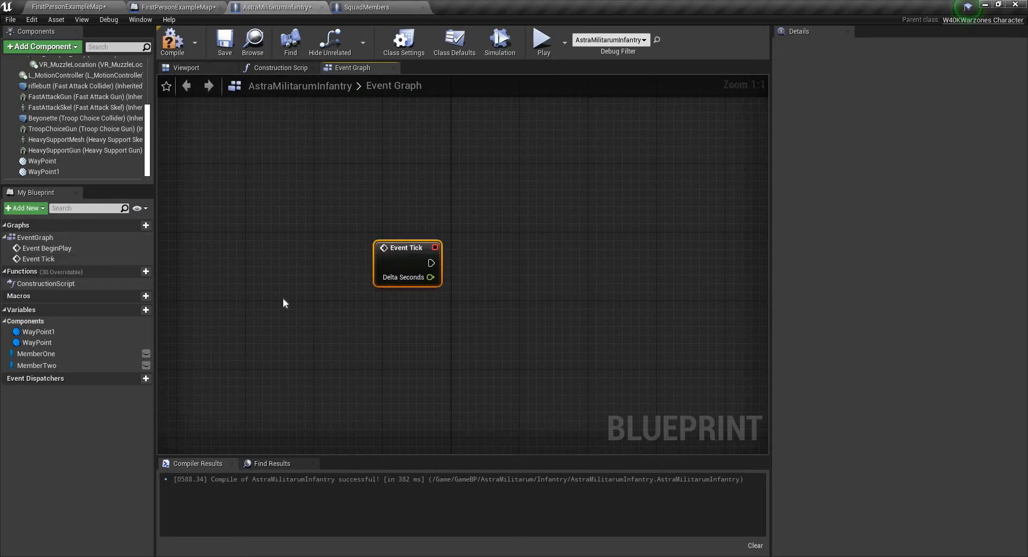
# Place getter nodes for the MemberOne and MemberTwo variables below Event Tick, with Member Two farther along the graph
pyautogui.moveTo(70, 349); pyautogui.dragTo(402, 365)
pyautogui.press('Down')
pyautogui.press('Return')
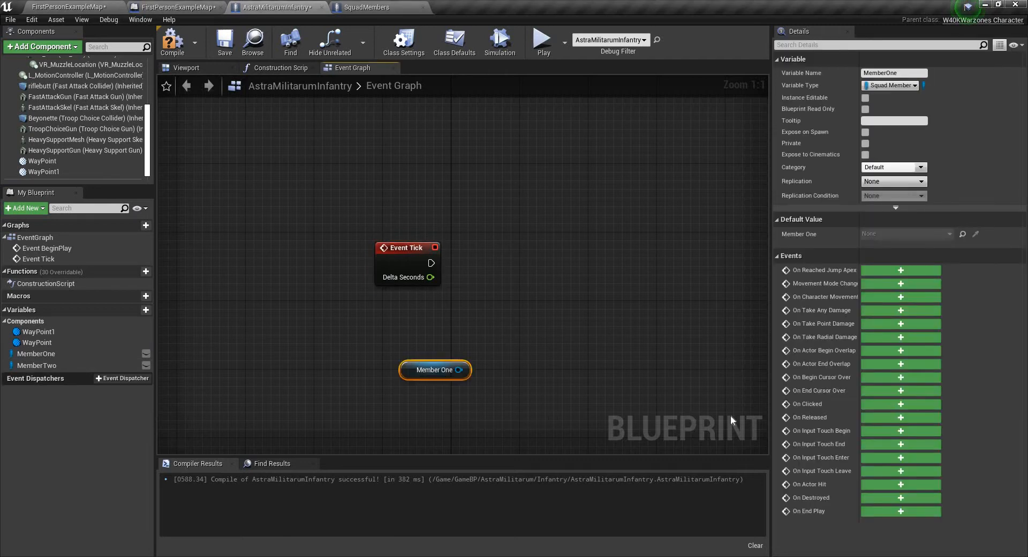
pyautogui.keyDown('ctrl'); pyautogui.moveTo(37, 365); pyautogui.dragTo(698, 397); pyautogui.keyUp('ctrl')
pyautogui.moveTo(699, 397); pyautogui.dragTo(647, 409, button='right')
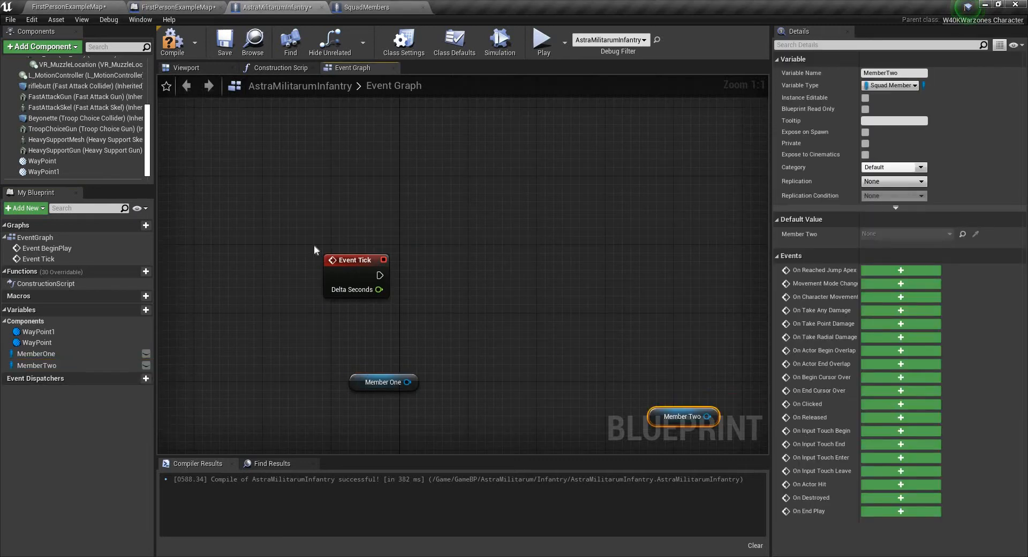
# Add an AI MoveTo node, break its link to Event Tick, and move it farther away with Member One beneath it
pyautogui.moveTo(379, 275); pyautogui.dragTo(476, 228)
pyautogui.write('aimov')
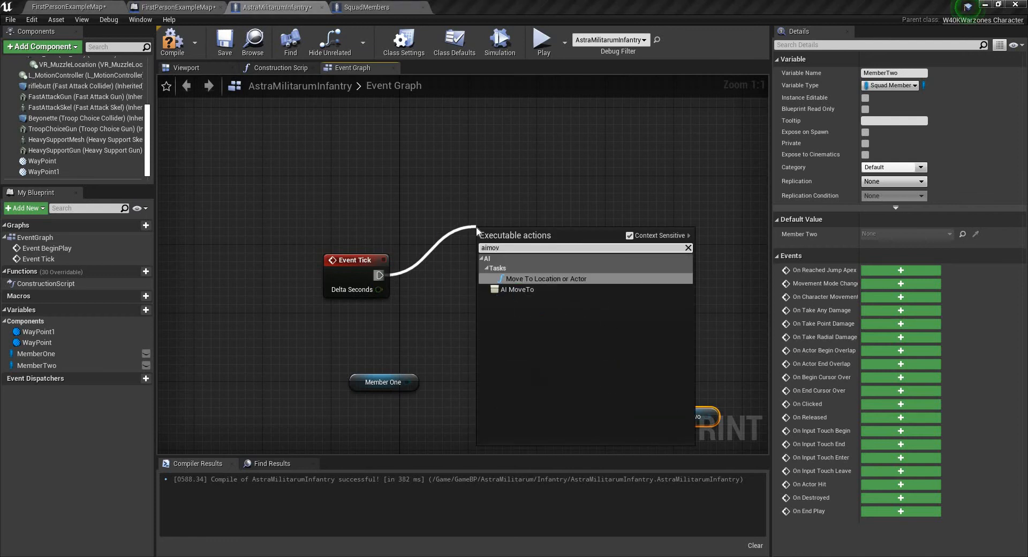
pyautogui.click(516, 289)
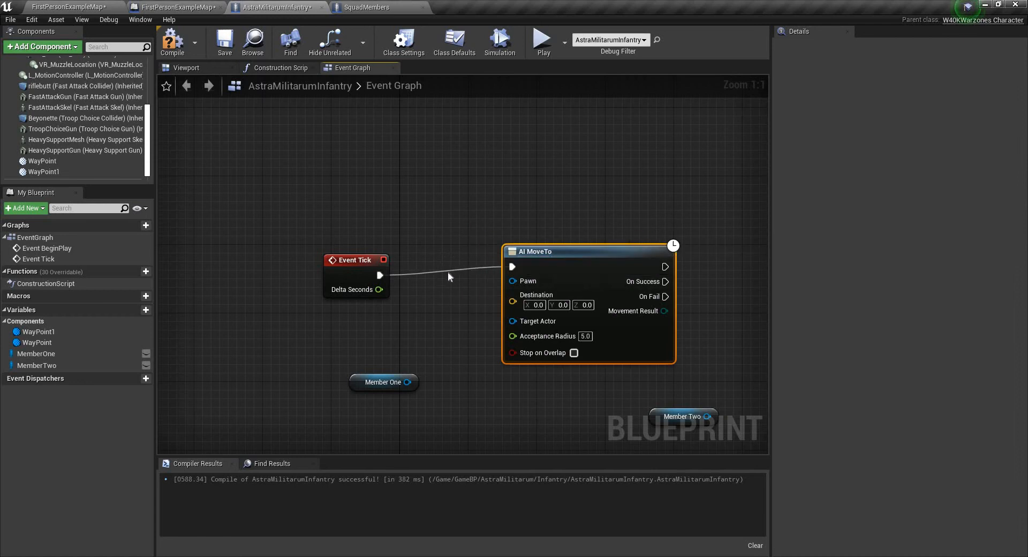
pyautogui.click(447, 271)
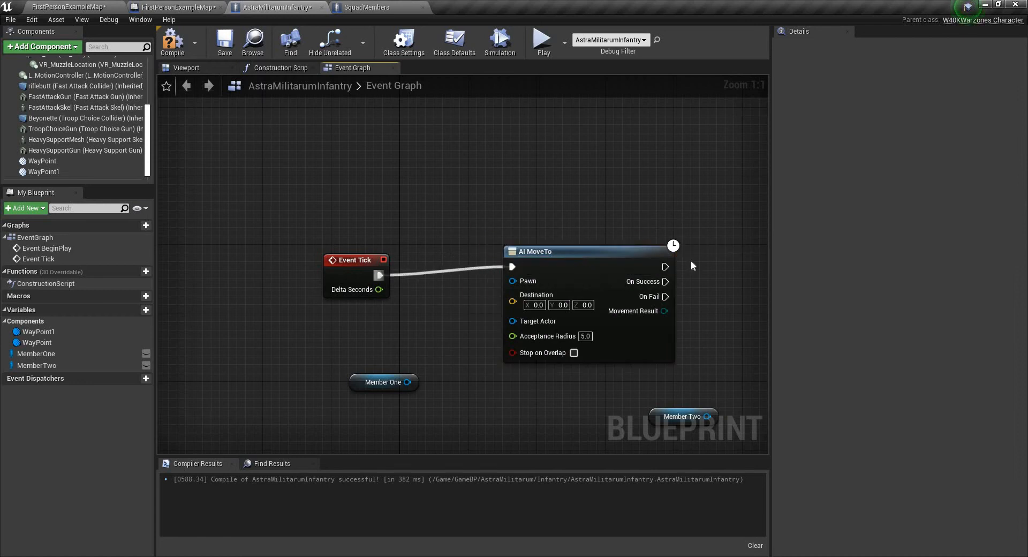
pyautogui.moveTo(655, 262); pyautogui.dragTo(828, 261)
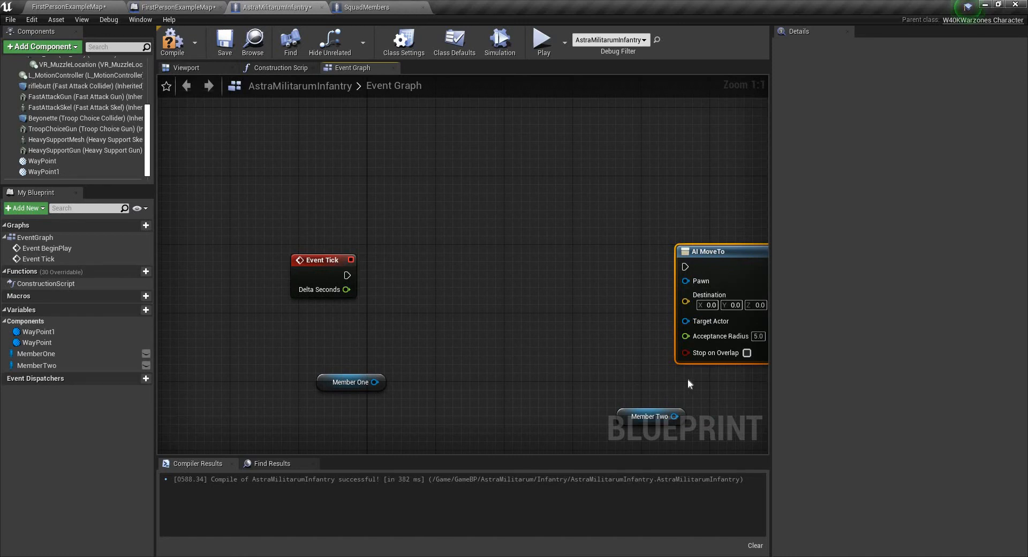
pyautogui.moveTo(351, 381); pyautogui.dragTo(718, 390)
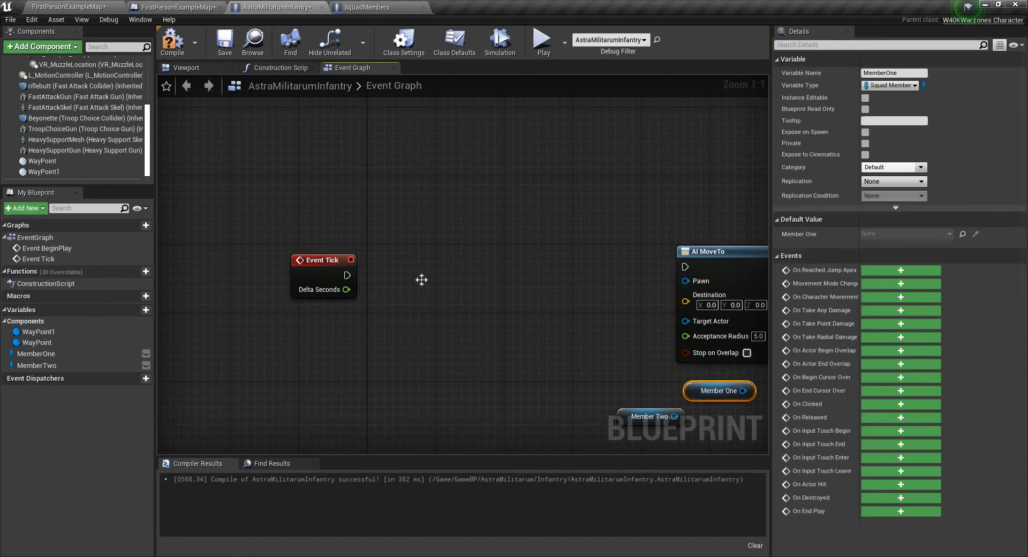
# Insert a Sequence node driven by Event Tick, with Then 0 executing AI MoveTo, and move Member Two farther down
pyautogui.press('s')
pyautogui.click(411, 260)
pyautogui.moveTo(543, 207); pyautogui.dragTo(430, 96, button='right')
pyautogui.moveTo(535, 304); pyautogui.dragTo(544, 432)
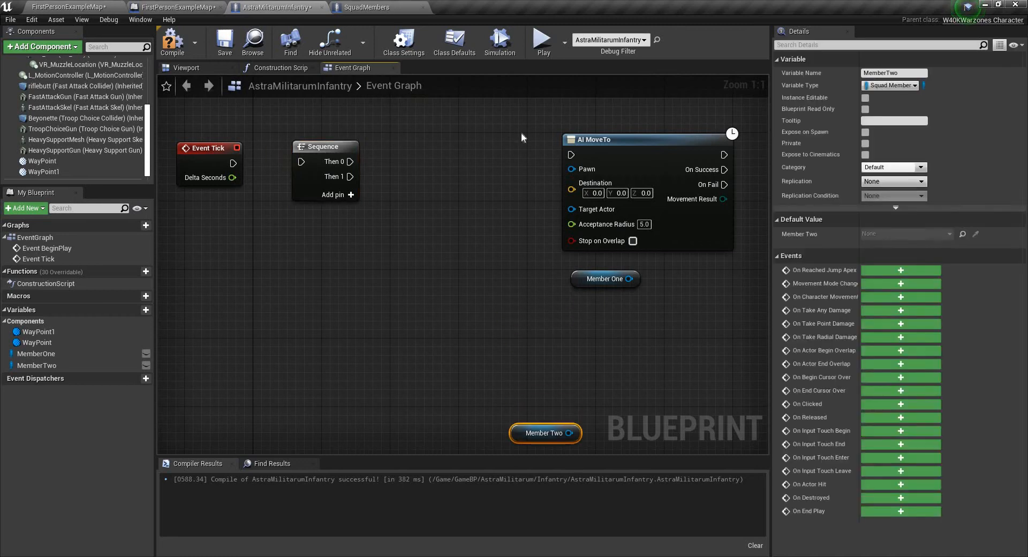
pyautogui.moveTo(233, 163); pyautogui.dragTo(300, 162)
pyautogui.moveTo(350, 161); pyautogui.dragTo(571, 155)
# Duplicate the AI MoveTo node below the original and execute the copy from the Sequence's Then 1 output
pyautogui.click(594, 140)
pyautogui.hotkey('ctrl', 'c')
pyautogui.moveTo(683, 329); pyautogui.dragTo(577, 285, button='right')
pyautogui.hotkey('ctrl', 'v')
pyautogui.moveTo(585, 307); pyautogui.dragTo(245, 133)
# Connect Member One to the first AI MoveTo's Pawn input, and place a WayPoint1 getter beside it
pyautogui.moveTo(475, 233); pyautogui.dragTo(465, 125)
pyautogui.moveTo(465, 165); pyautogui.dragTo(512, 272)
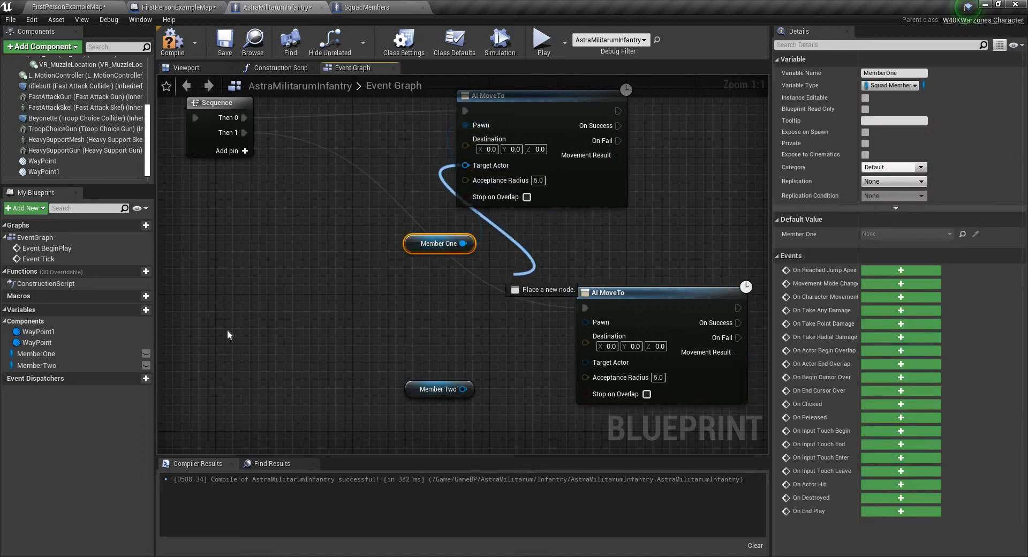
pyautogui.click(96, 323)
pyautogui.click(44, 331)
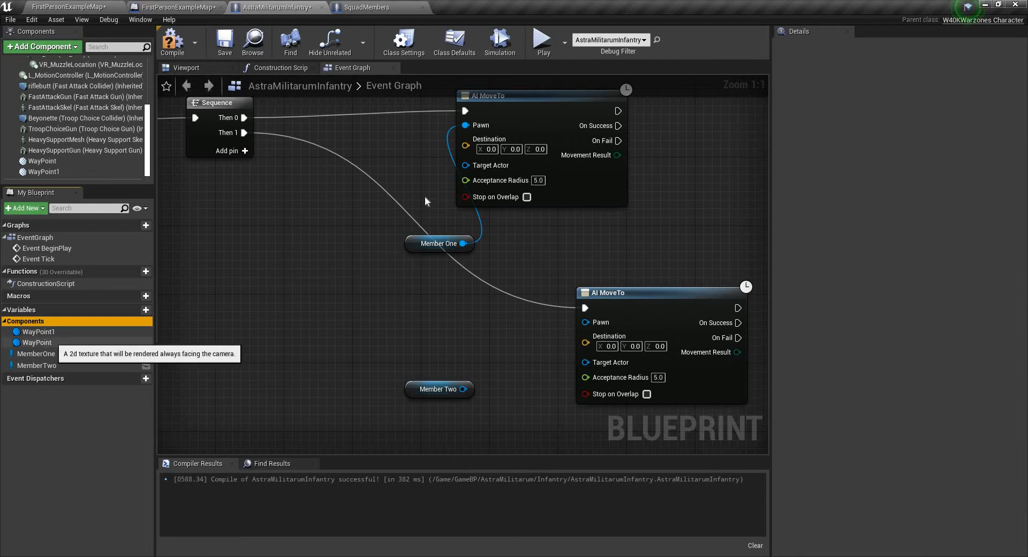
pyautogui.keyDown('ctrl'); pyautogui.moveTo(361, 301); pyautogui.dragTo(433, 213); pyautogui.keyUp('ctrl')
pyautogui.moveTo(461, 295); pyautogui.dragTo(320, 205)
pyautogui.click(426, 197)
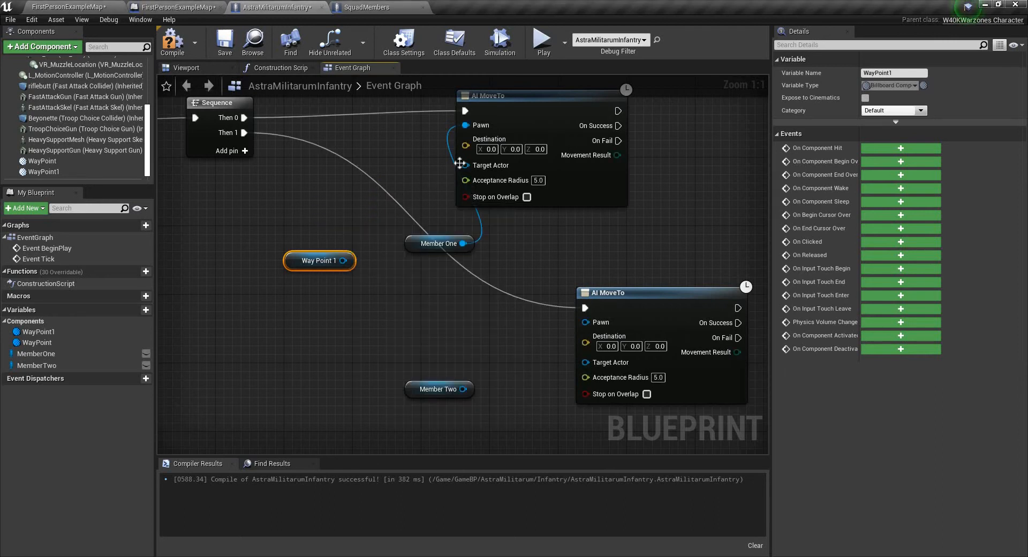
# Feed a Get Player Character node into the first AI MoveTo's Target Actor, and move Member One below it
pyautogui.moveTo(466, 165); pyautogui.dragTo(490, 264)
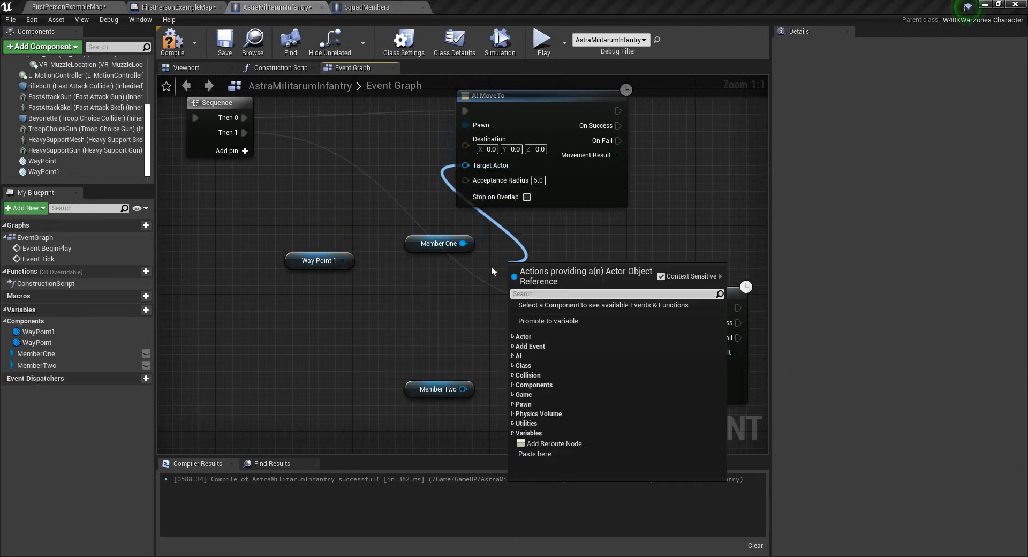
pyautogui.write('getplayercha')
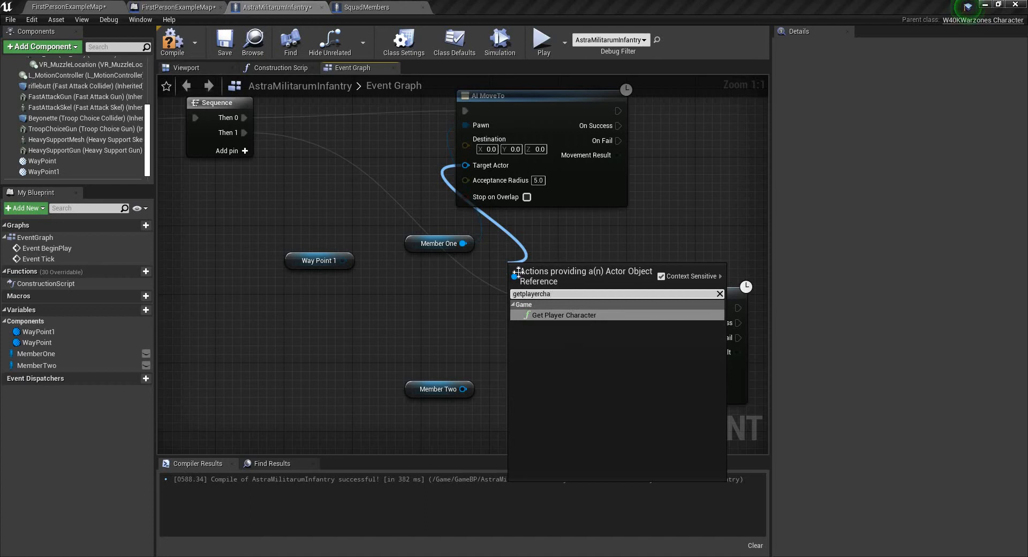
pyautogui.press('Return')
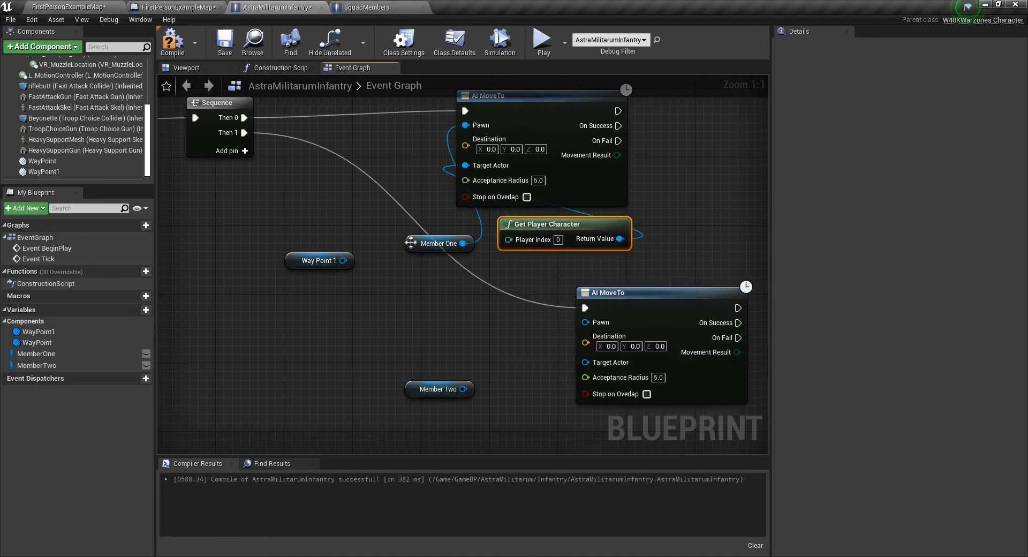
pyautogui.moveTo(411, 242); pyautogui.dragTo(554, 266)
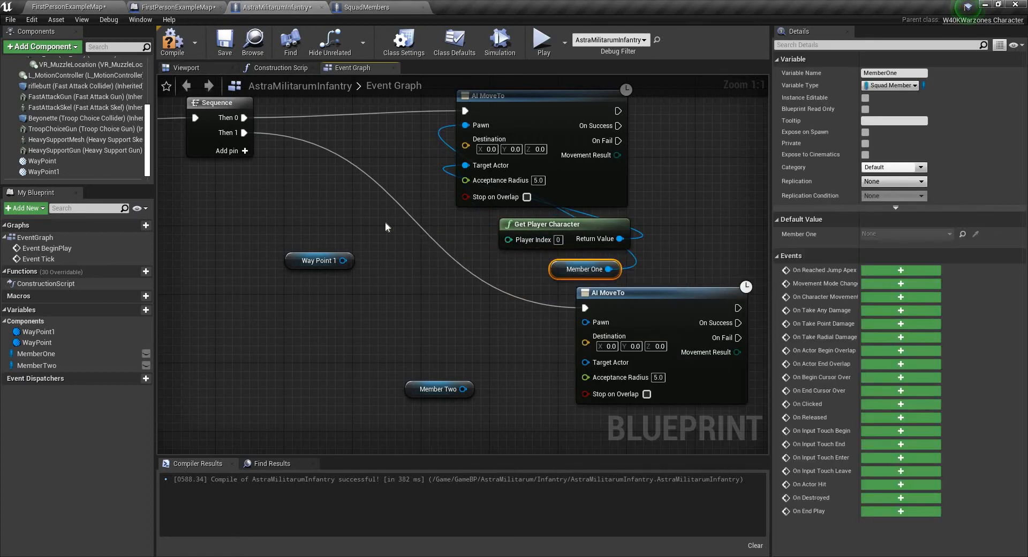
# Get WayPoint1's world location and connect it to the first AI MoveTo's Destination
pyautogui.moveTo(342, 260); pyautogui.dragTo(385, 220)
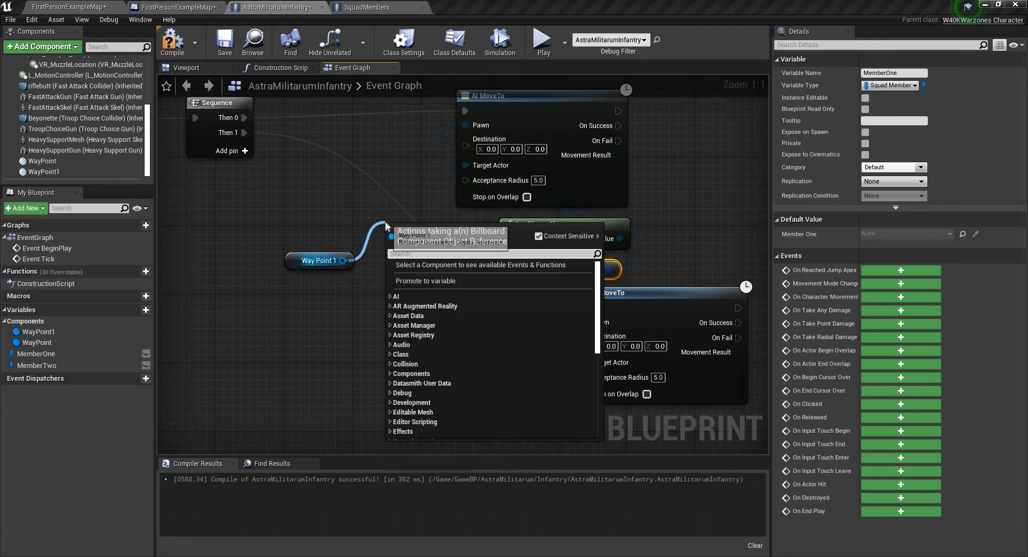
pyautogui.write('getworldlo')
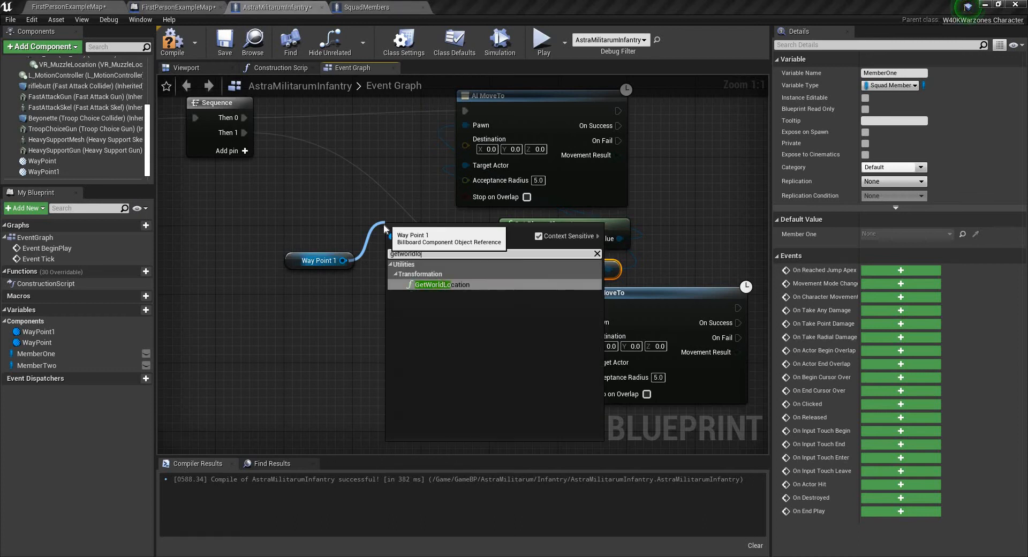
pyautogui.press('Return')
pyautogui.moveTo(459, 240); pyautogui.dragTo(465, 146)
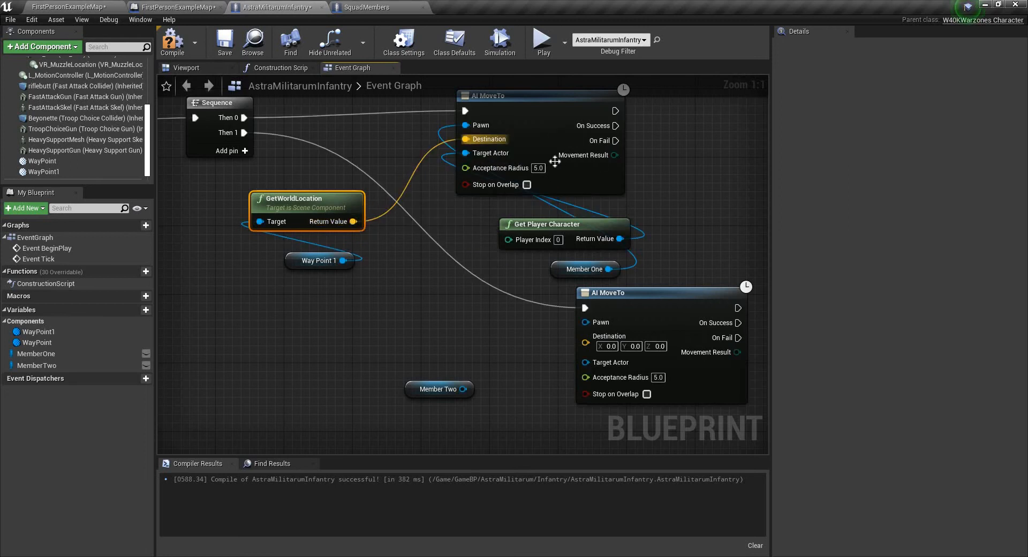
# Set the Acceptance Radius of both AI MoveTo nodes to 50.0, and connect Member Two to the second one's Pawn
pyautogui.click(538, 168)
pyautogui.write('50.0')
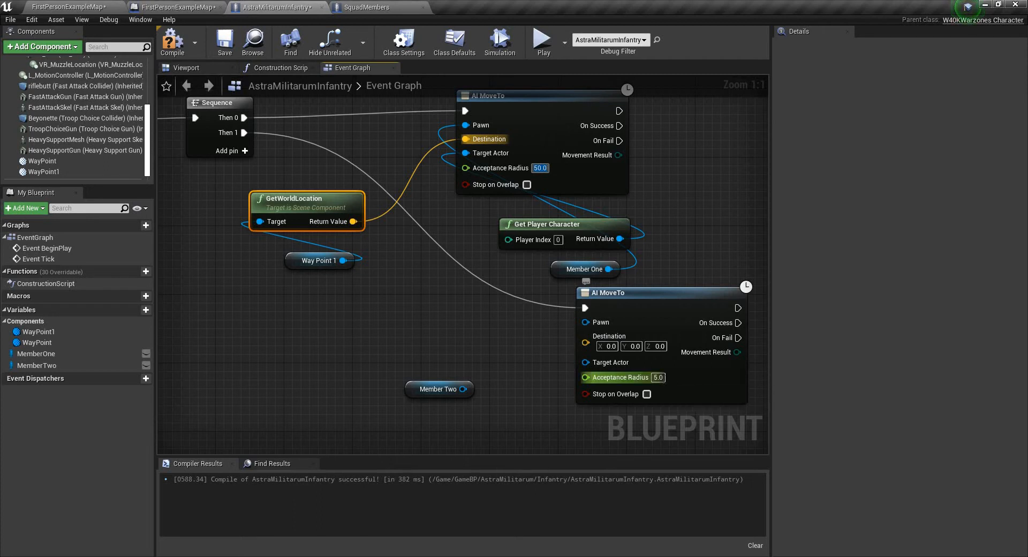
pyautogui.write('50.0')
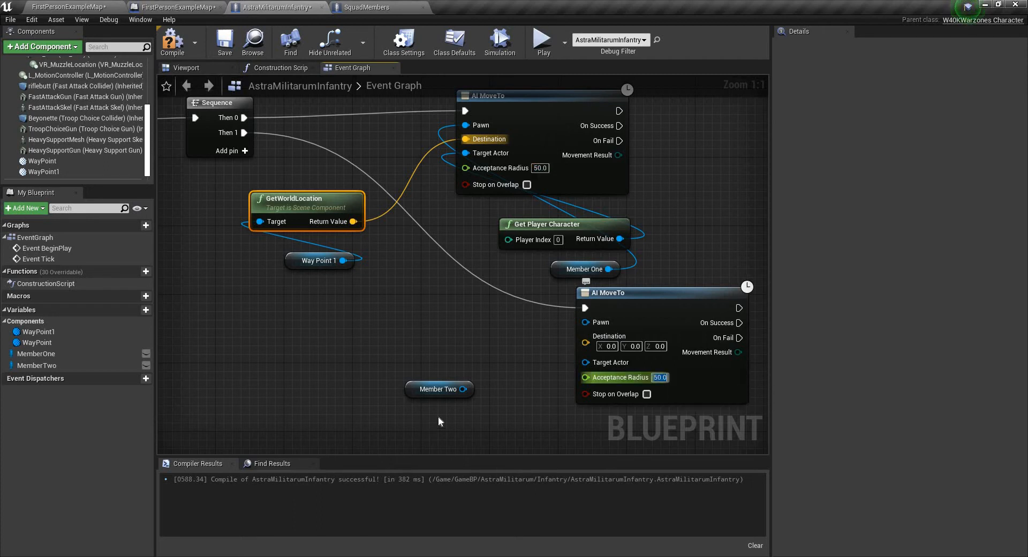
pyautogui.moveTo(580, 321); pyautogui.dragTo(462, 388)
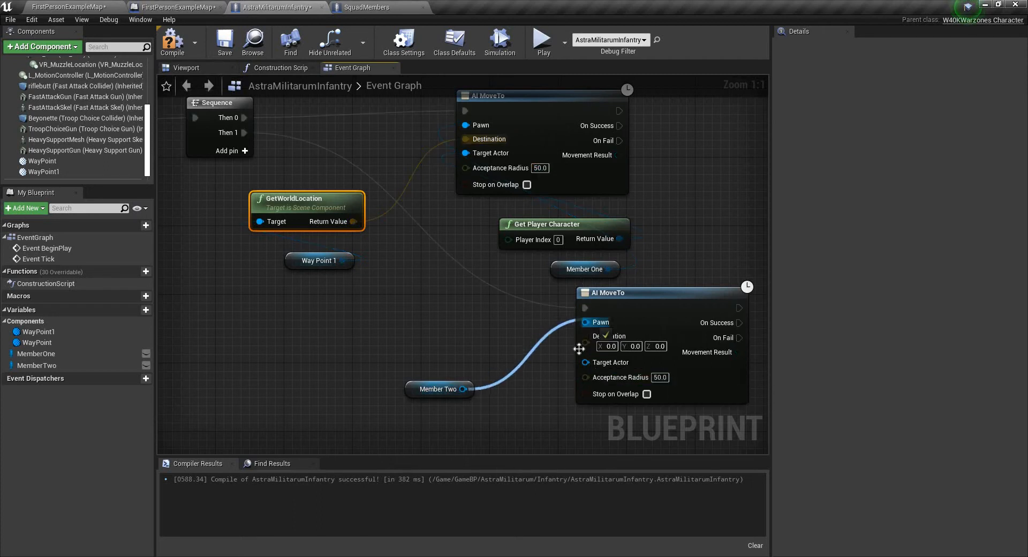
# Copy GetWorldLocation and Get Player Character into the second AI MoveTo's Destination and Target Actor, using WayPoint as the location's target
pyautogui.click(505, 232)
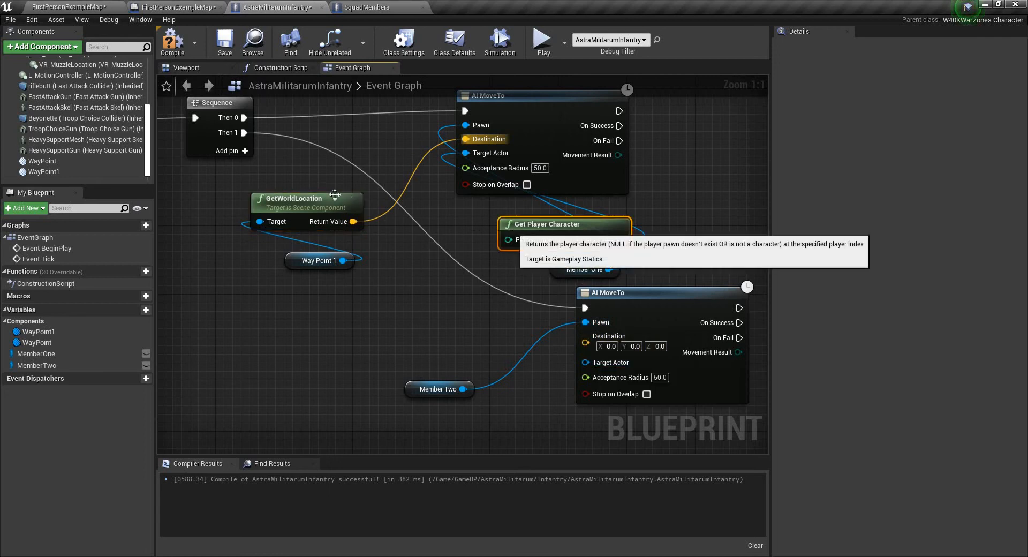
pyautogui.keyDown('ctrl'); pyautogui.moveTo(355, 200); pyautogui.dragTo(399, 209); pyautogui.keyUp('ctrl')
pyautogui.hotkey('ctrl', 'c')
pyautogui.moveTo(514, 434); pyautogui.dragTo(455, 360, button='right')
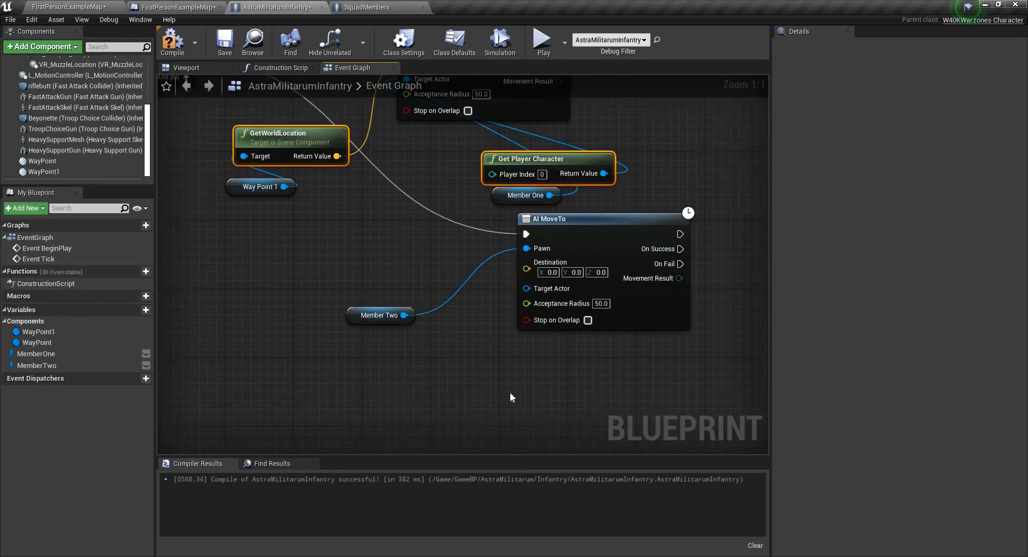
pyautogui.hotkey('ctrl', 'v')
pyautogui.moveTo(732, 422); pyautogui.dragTo(528, 268)
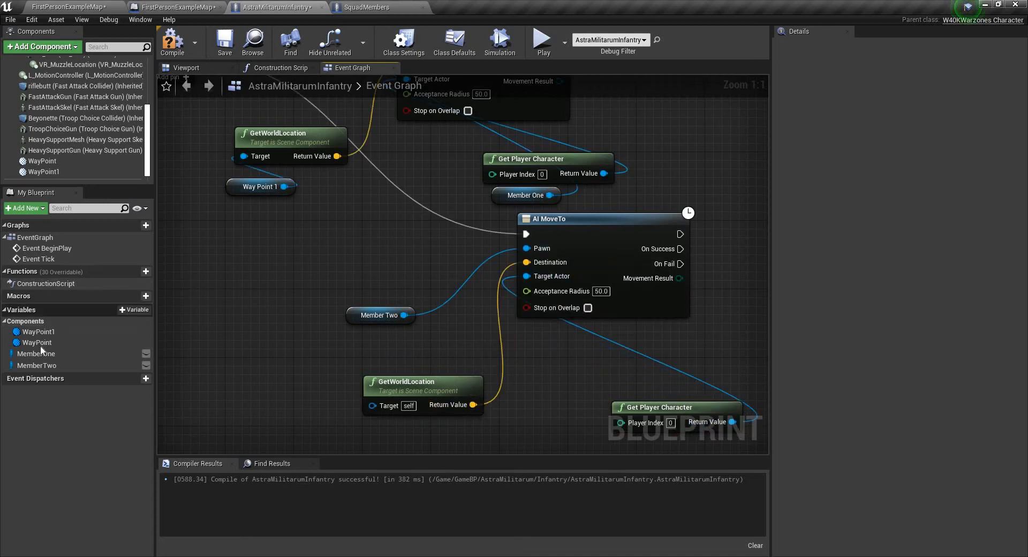
pyautogui.moveTo(40, 344); pyautogui.dragTo(376, 406)
pyautogui.click(278, 388)
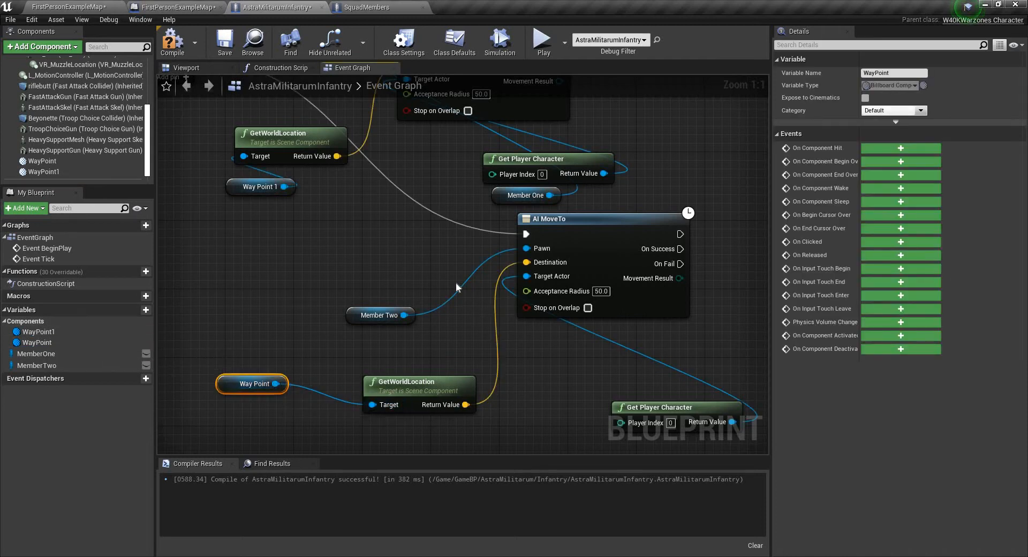
# Stack Member Two, GetWorldLocation, Way Point and Get Player Character compactly beneath the second AI MoveTo node
pyautogui.moveTo(229, 388); pyautogui.dragTo(376, 422)
pyautogui.moveTo(620, 250); pyautogui.dragTo(591, 133, button='right')
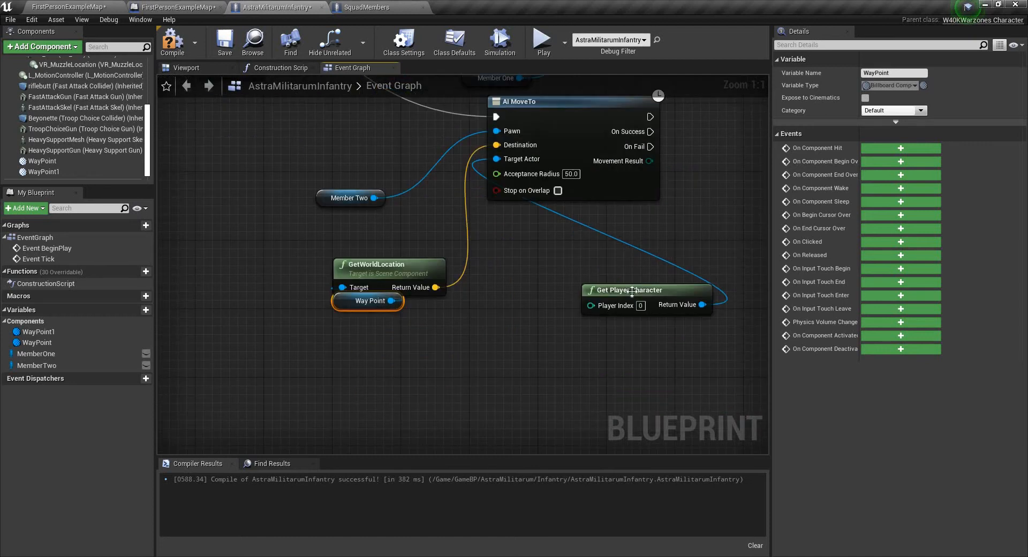
pyautogui.moveTo(594, 290); pyautogui.dragTo(328, 315)
pyautogui.moveTo(462, 242); pyautogui.dragTo(303, 337)
pyautogui.moveTo(401, 266); pyautogui.dragTo(546, 318)
pyautogui.moveTo(328, 194); pyautogui.dragTo(511, 294)
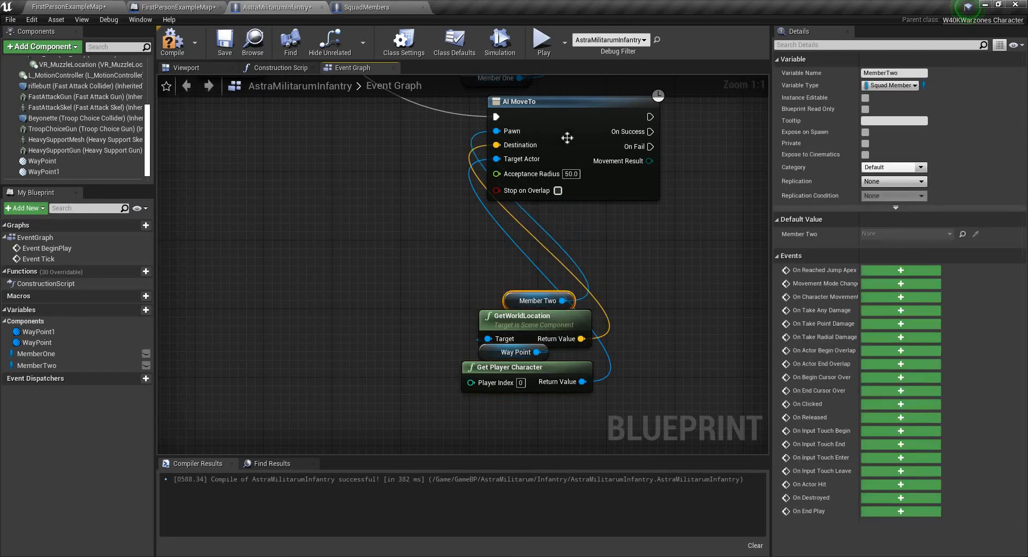
pyautogui.moveTo(549, 111); pyautogui.dragTo(548, 197)
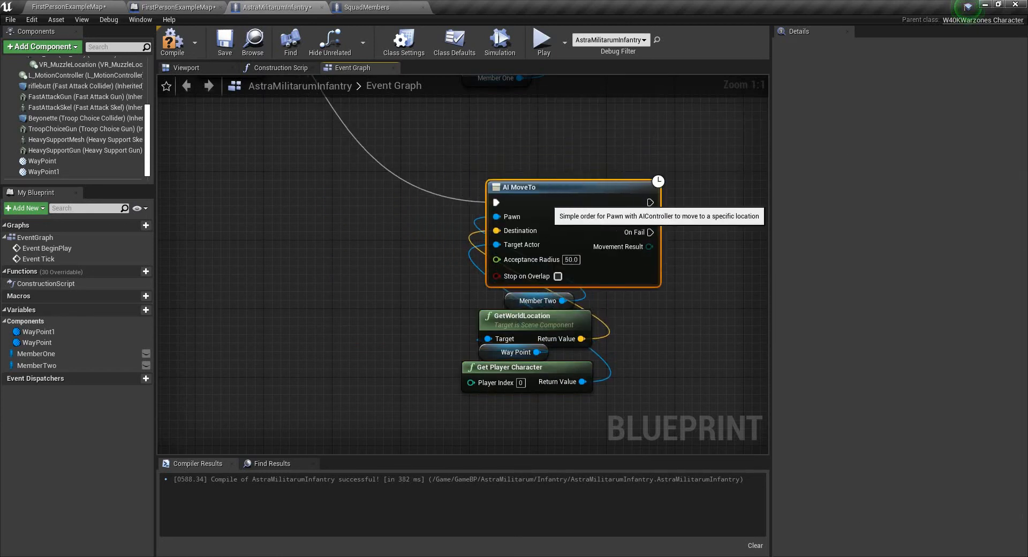
# Gather Get Player Character, Member One, GetWorldLocation and Way Point 1 directly beneath the first AI MoveTo node
pyautogui.moveTo(421, 157); pyautogui.dragTo(420, 346, button='right')
pyautogui.moveTo(419, 286); pyautogui.dragTo(434, 203)
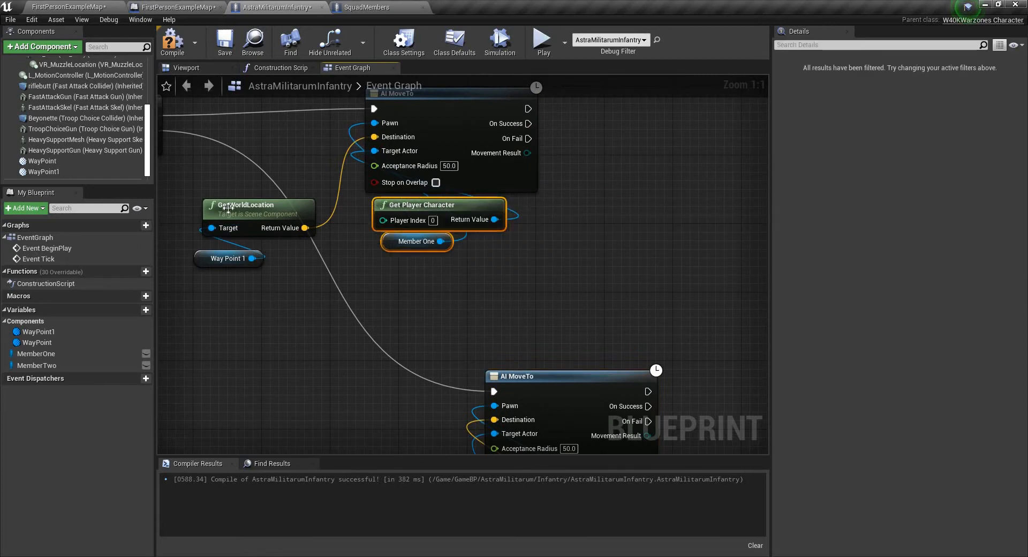
pyautogui.moveTo(228, 192); pyautogui.dragTo(230, 270)
pyautogui.moveTo(228, 204); pyautogui.dragTo(544, 201)
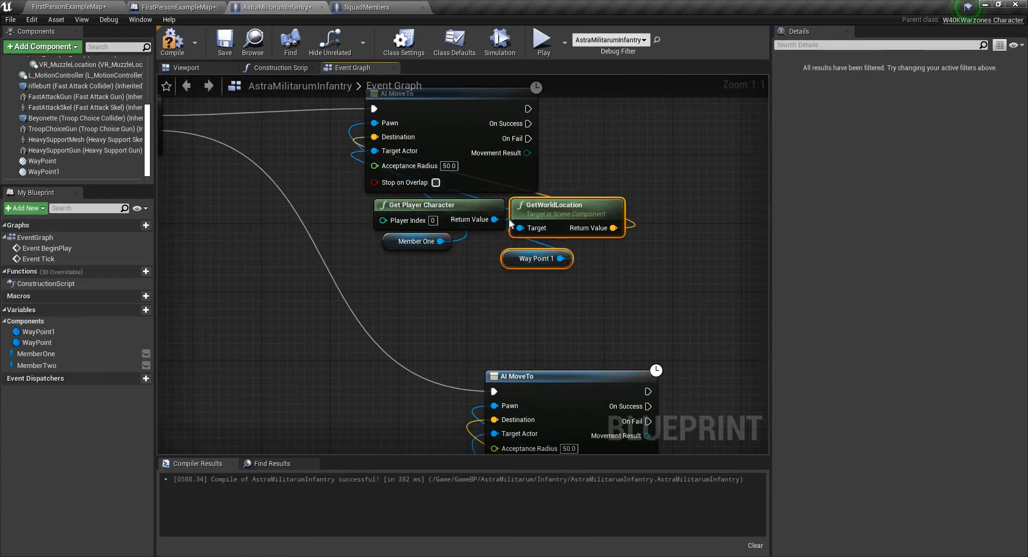
# Add a 0.2-second Delay above the first AI MoveTo, running from its On Fail output back to its execution input
pyautogui.moveTo(501, 84); pyautogui.dragTo(512, 229, button='right')
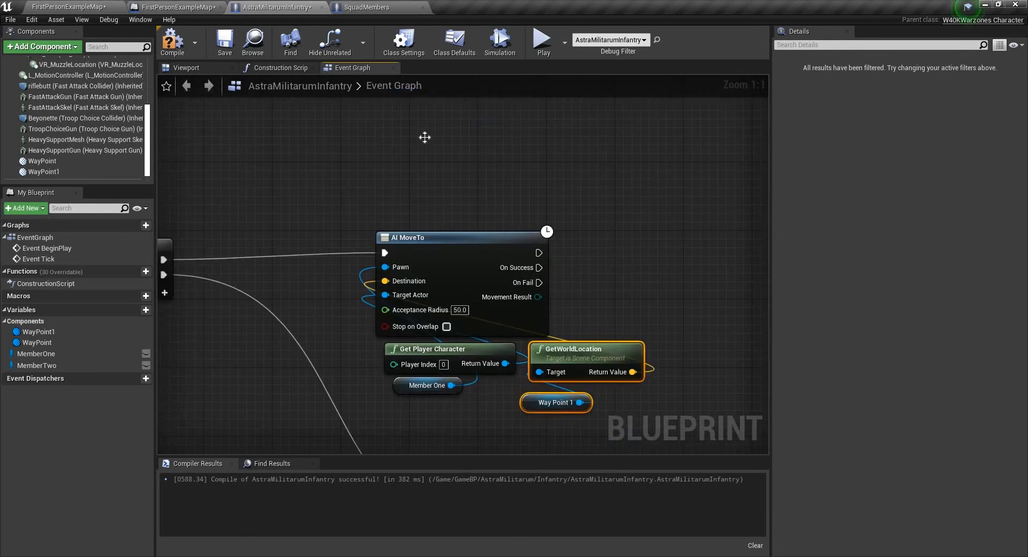
pyautogui.press('d')
pyautogui.click(394, 129)
pyautogui.moveTo(434, 135); pyautogui.dragTo(453, 167)
pyautogui.moveTo(537, 282); pyautogui.dragTo(418, 184)
pyautogui.moveTo(518, 183); pyautogui.dragTo(385, 252)
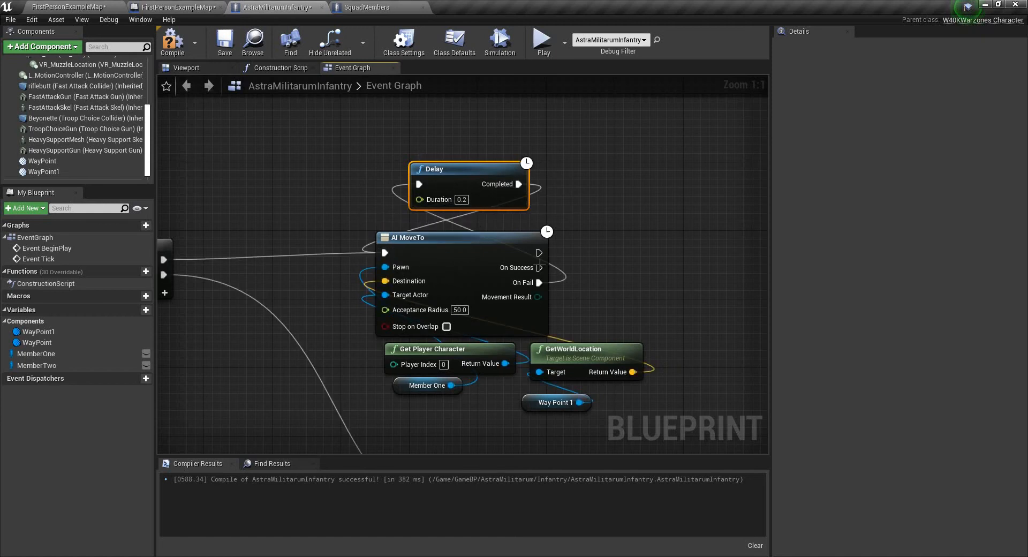
# Wire the first AI MoveTo's On Success into its Delay, and give the second AI MoveTo a matching 0.2-second Delay loop from On Success and On Fail
pyautogui.moveTo(538, 267); pyautogui.dragTo(420, 184)
pyautogui.moveTo(500, 432); pyautogui.dragTo(469, 270, button='right')
pyautogui.hotkey('ctrl', 'v')
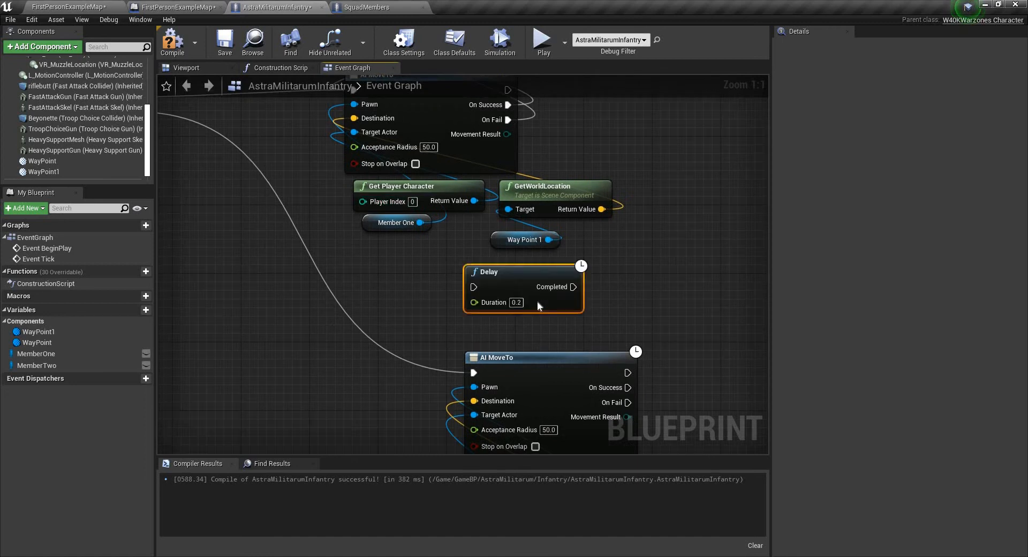
pyautogui.moveTo(518, 283); pyautogui.dragTo(541, 304)
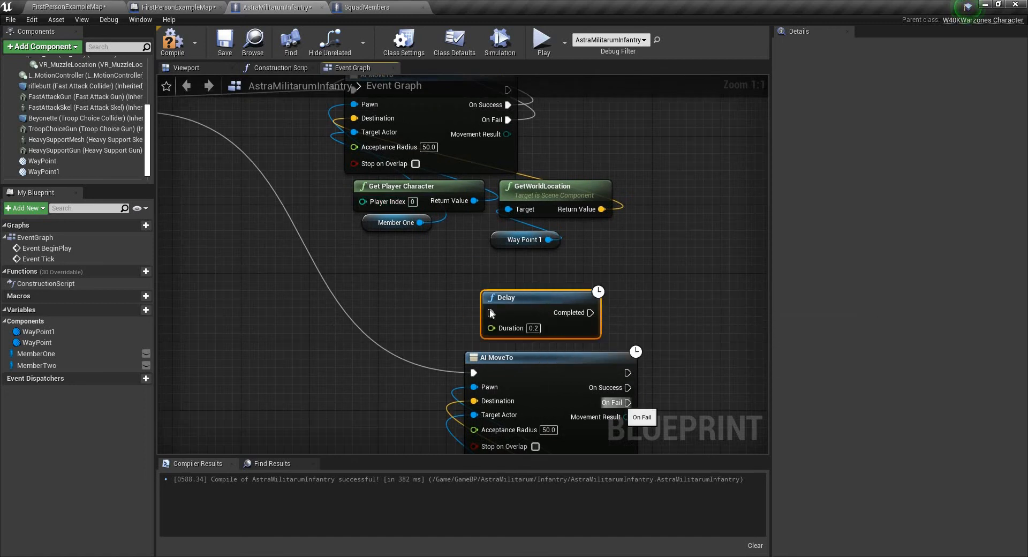
pyautogui.moveTo(491, 313); pyautogui.dragTo(492, 313)
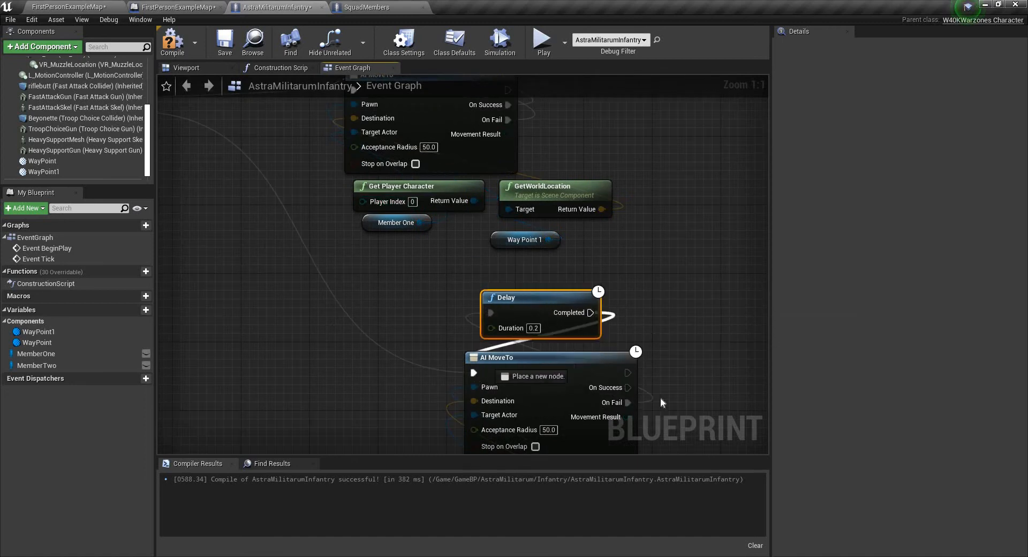
pyautogui.moveTo(628, 387); pyautogui.dragTo(493, 313)
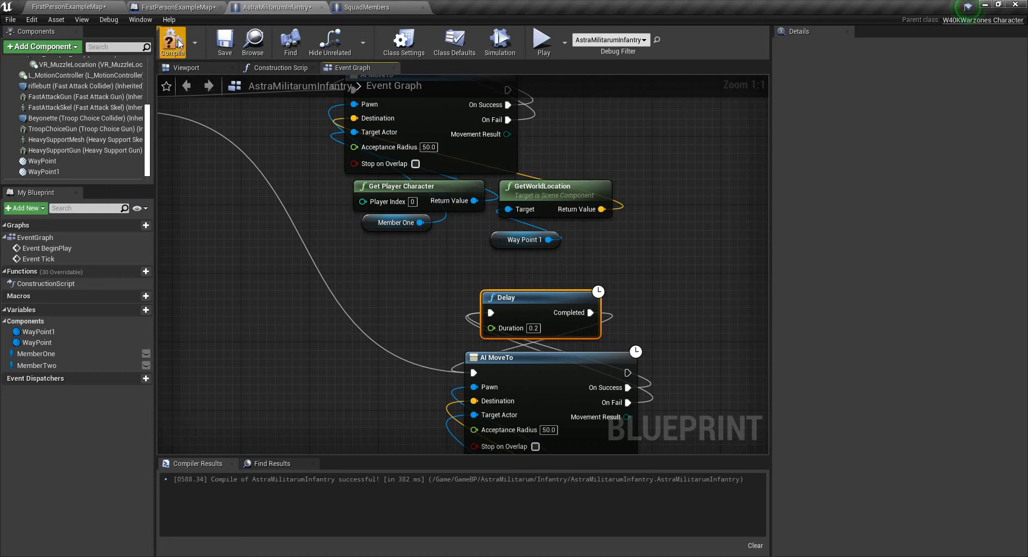
pyautogui.hotkey('ctrl', 's')
# Place a Nav Mesh Bounds Volume in FirstPersonExampleMap and scale it to enclose the whole walled arena
pyautogui.click(67, 7)
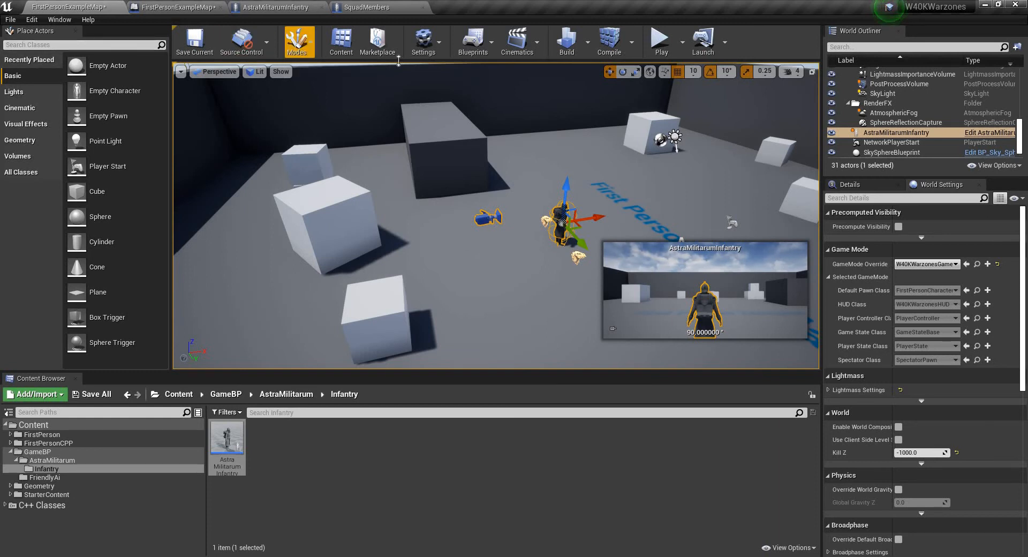
pyautogui.click(299, 43)
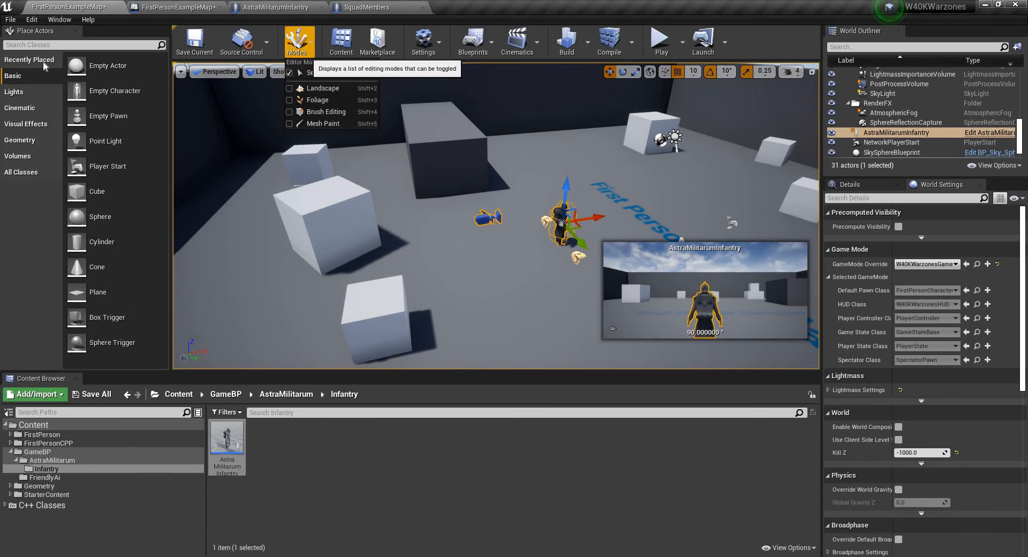
pyautogui.click(74, 44)
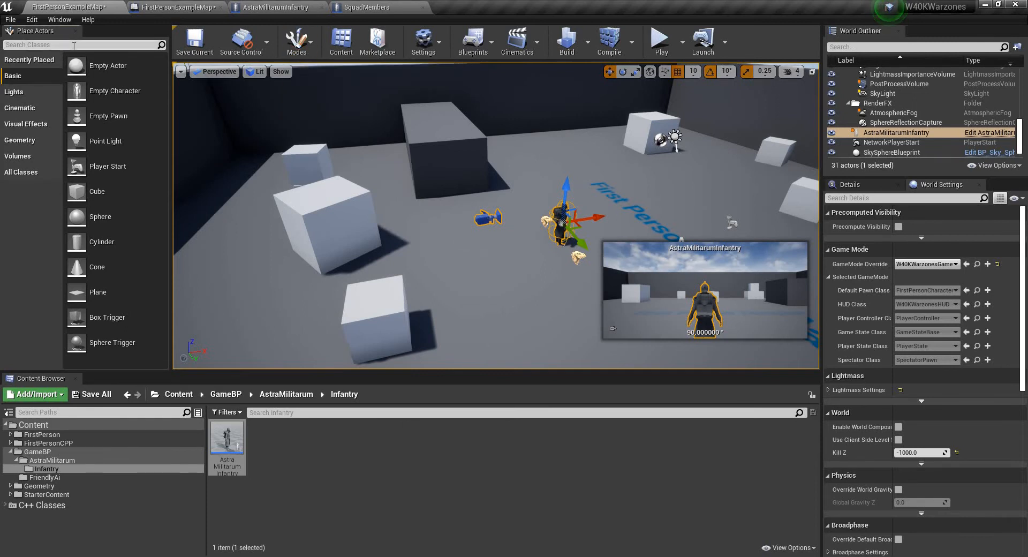
pyautogui.write('navm')
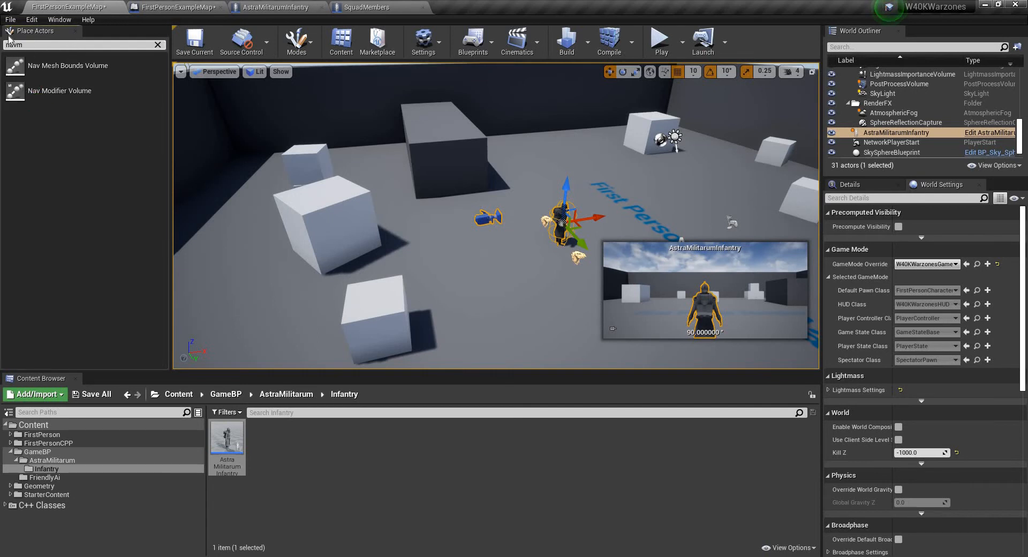
pyautogui.moveTo(36, 65); pyautogui.dragTo(560, 230)
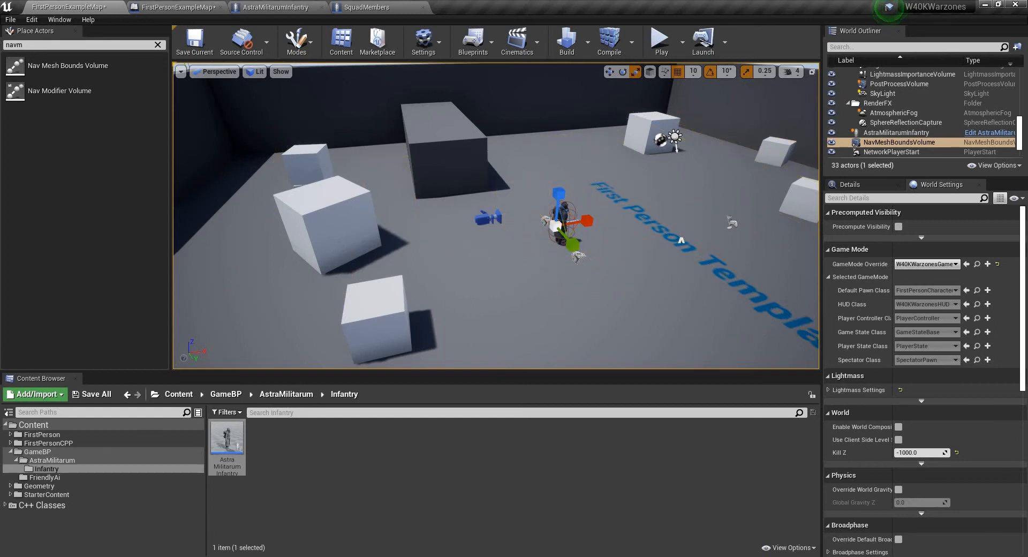
pyautogui.moveTo(495, 216); pyautogui.dragTo(588, 184, button='right')
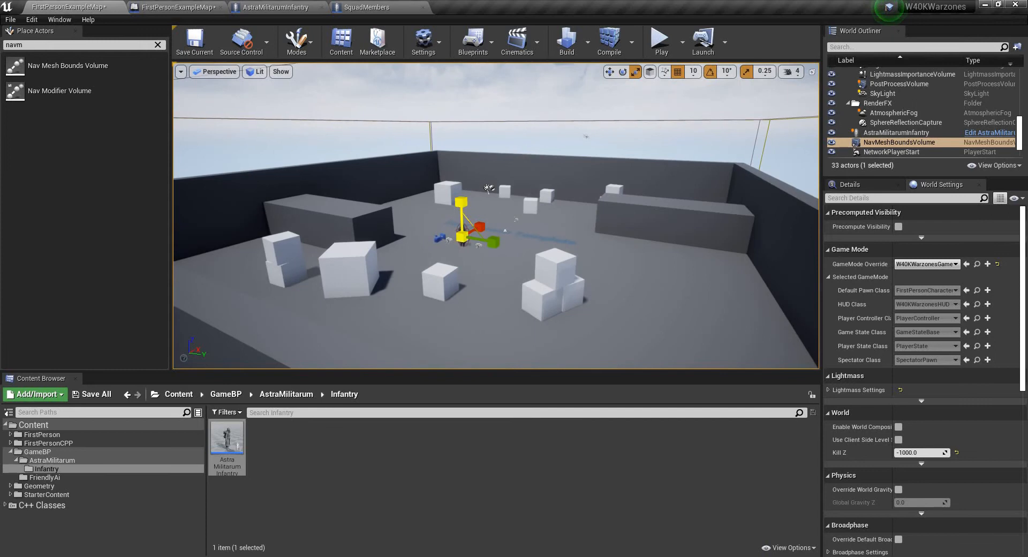
pyautogui.click(157, 45)
pyautogui.moveTo(314, 132); pyautogui.dragTo(313, 151, button='right')
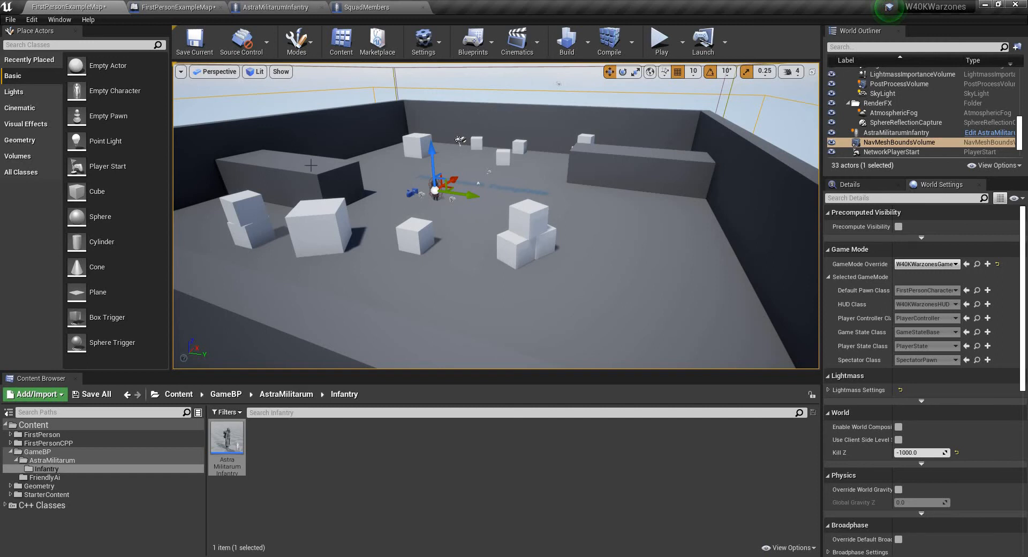
# Show the navigation mesh in the level view and inspect its coverage of the arena floor around the infantry character
pyautogui.press('p')
pyautogui.moveTo(387, 204); pyautogui.dragTo(249, 198, button='right')
pyautogui.moveTo(465, 236); pyautogui.dragTo(482, 256, button='right')
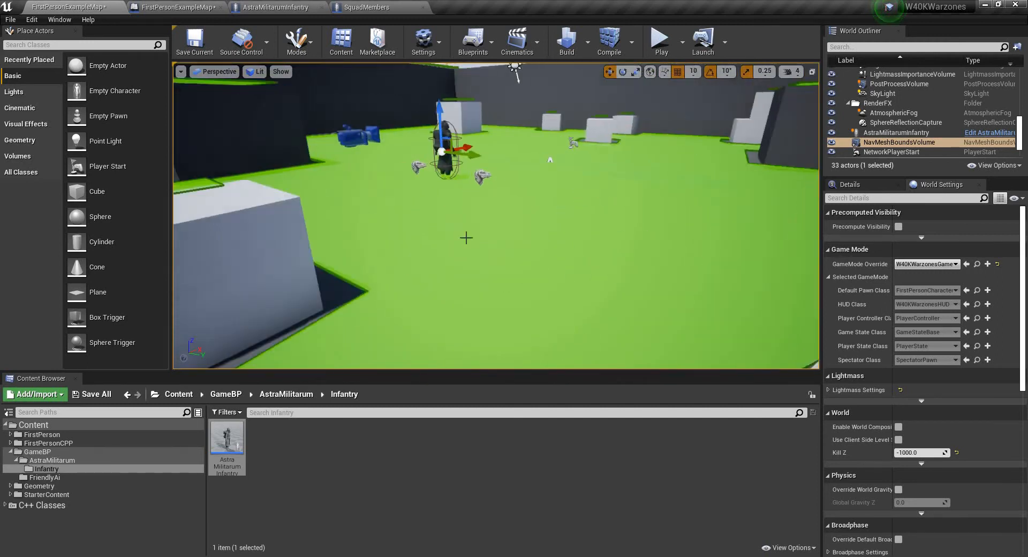
pyautogui.moveTo(474, 167); pyautogui.dragTo(501, 115, button='right')
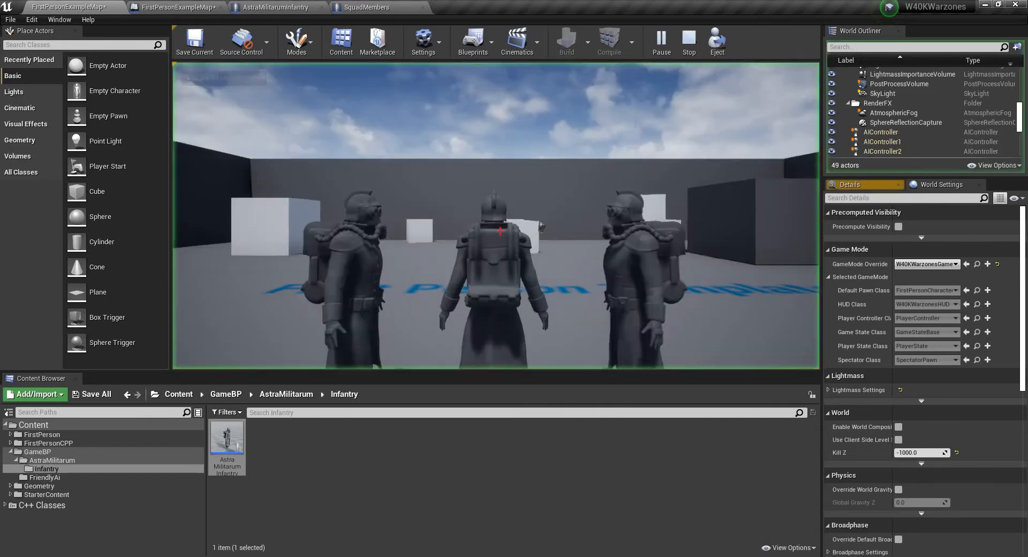
# Playtest the level, walking the infantry character around to check how the two squad members follow it
pyautogui.click(572, 211)
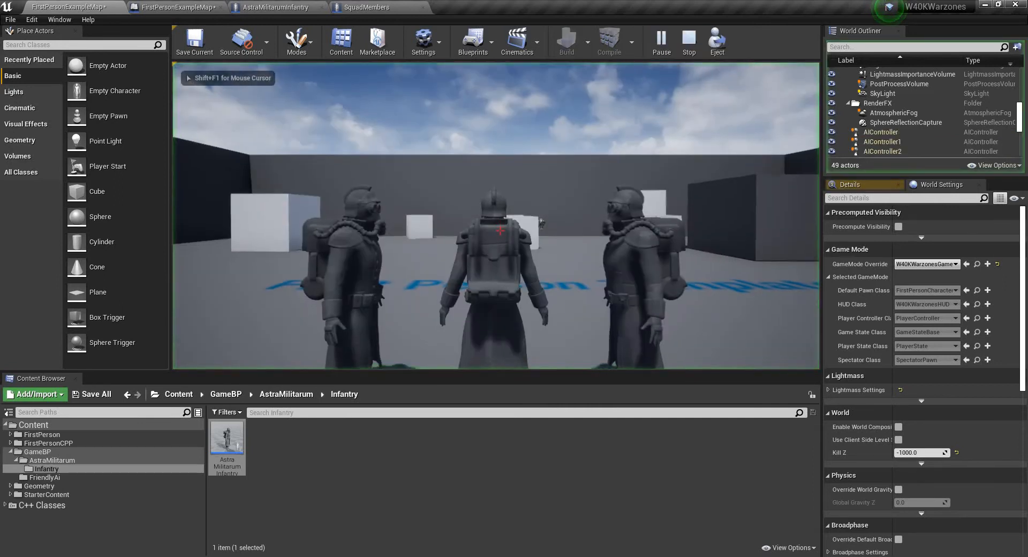
pyautogui.press('w')
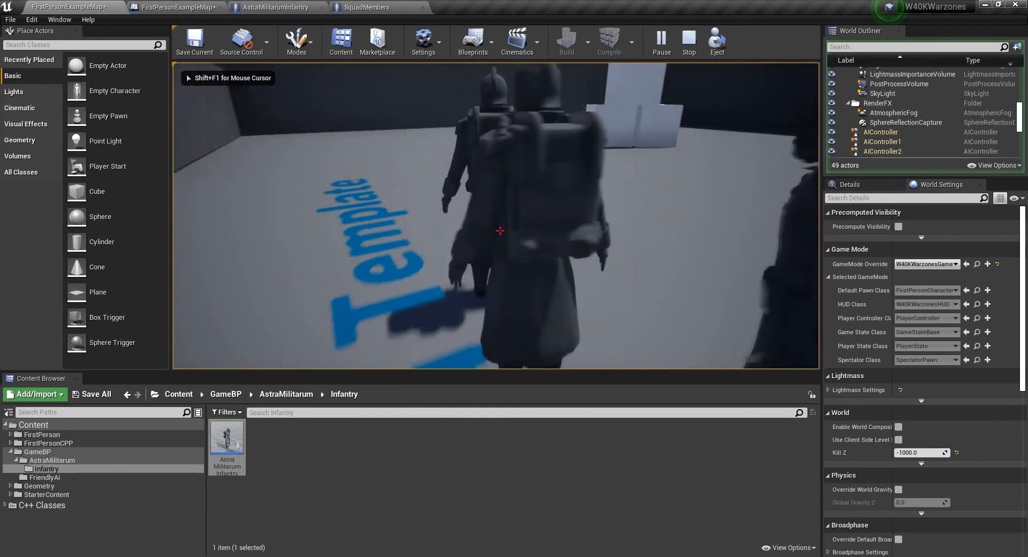
pyautogui.press('w')
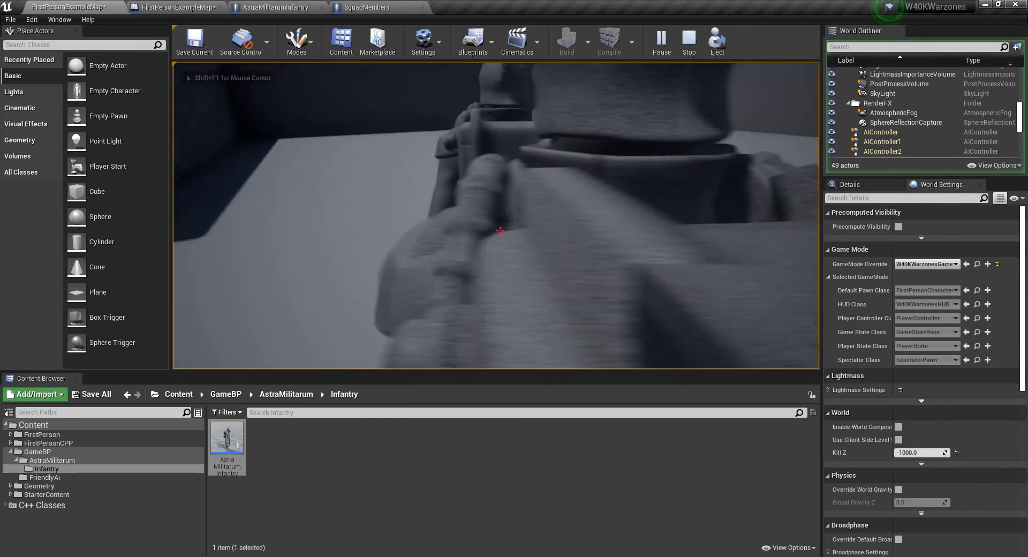
pyautogui.press('w')
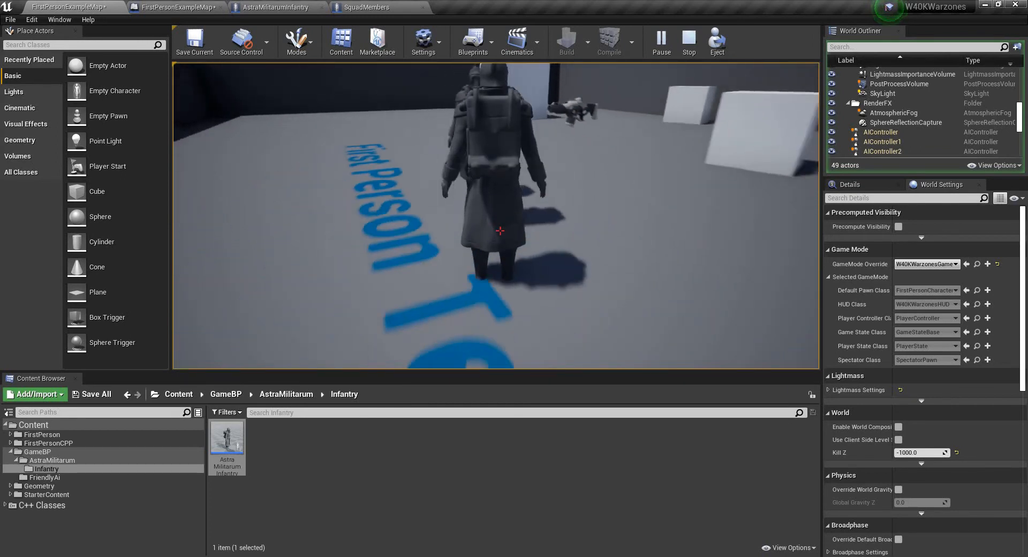
pyautogui.press('w')
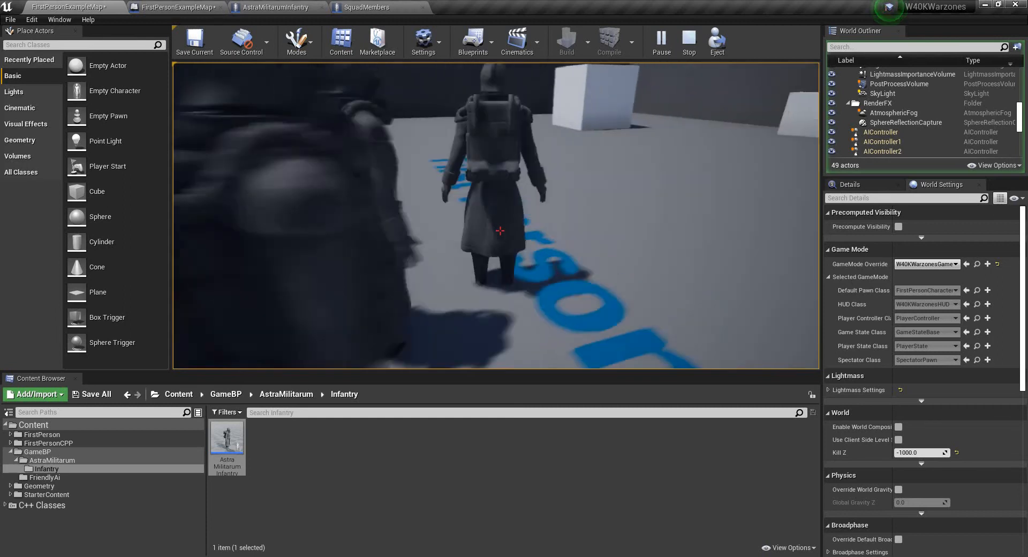
pyautogui.press('w')
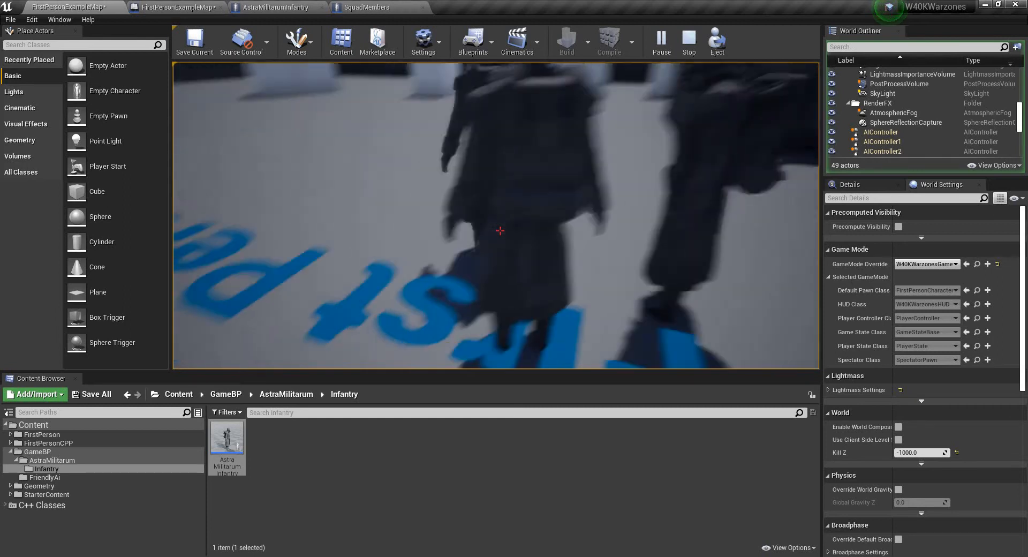
pyautogui.press('w')
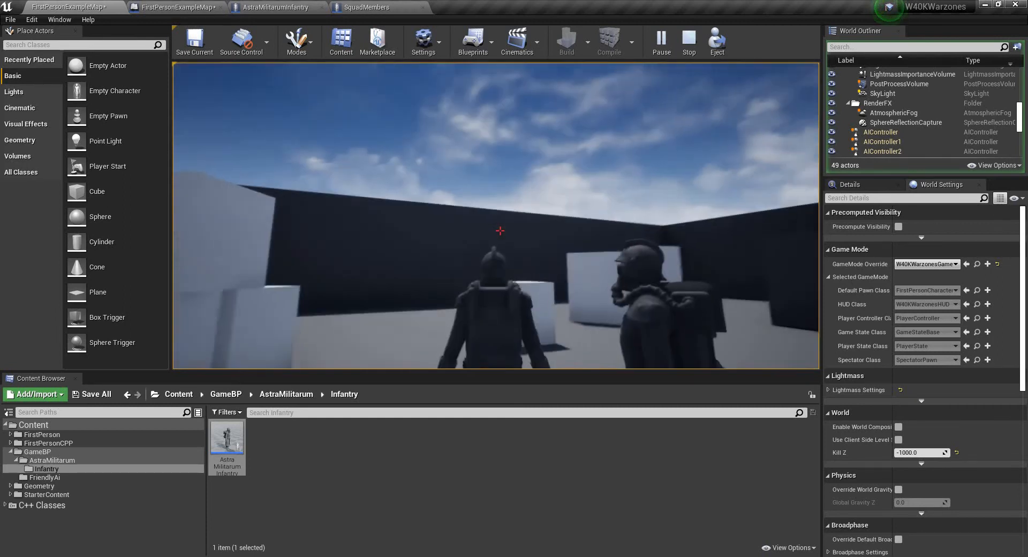
pyautogui.press('w')
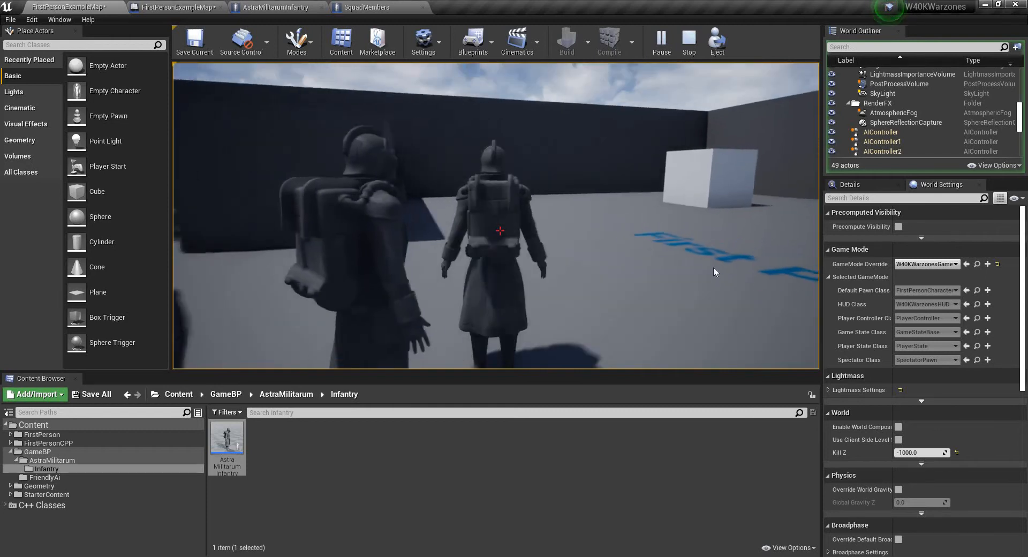
pyautogui.press('Escape')
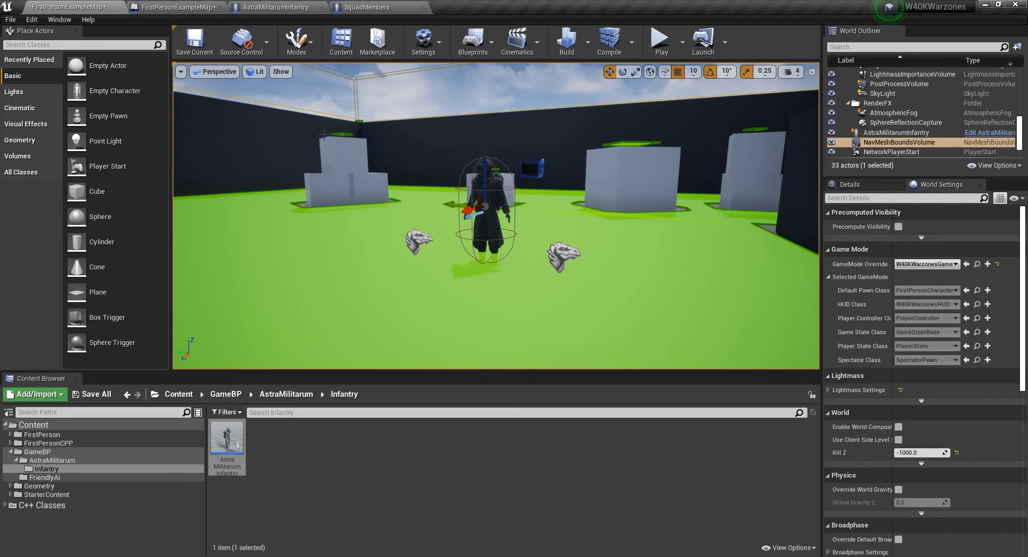
# Move AstraMilitarumInfantry's two waypoints farther out on either side, WayPoint to about Y -260 and WayPoint1 to Y 380
pyautogui.click(384, 5)
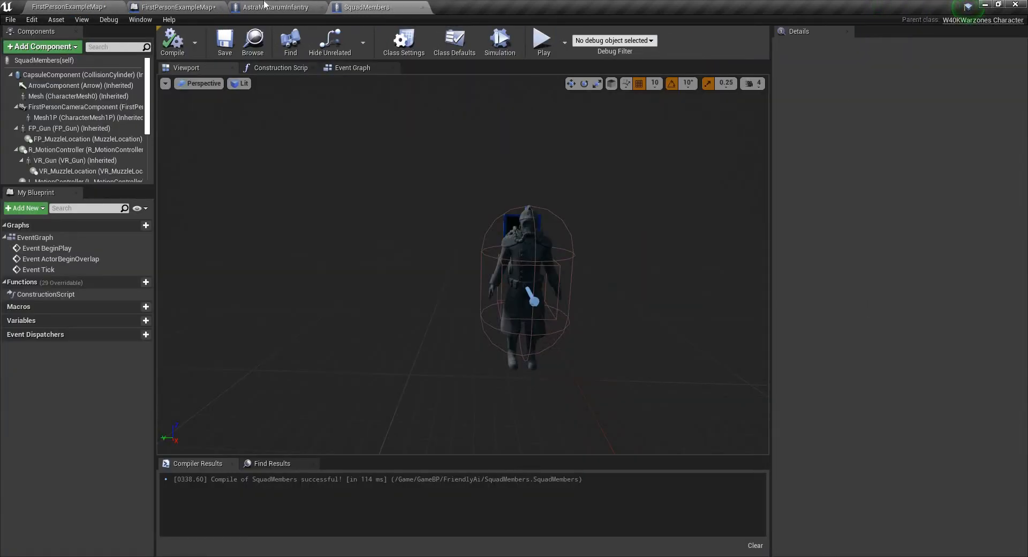
pyautogui.click(276, 7)
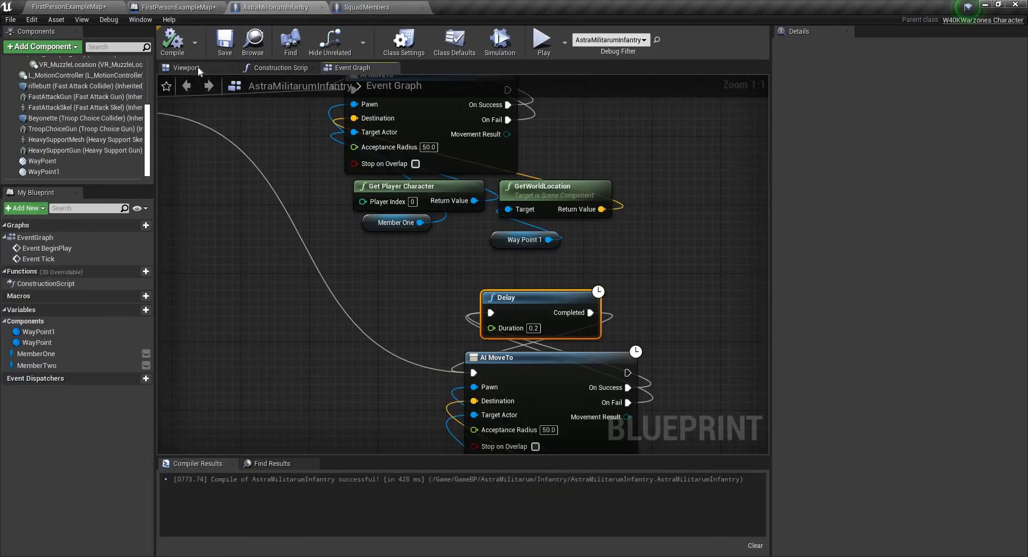
pyautogui.click(185, 67)
pyautogui.moveTo(579, 372); pyautogui.dragTo(519, 372)
pyautogui.click(497, 308)
pyautogui.moveTo(461, 309); pyautogui.dragTo(531, 314)
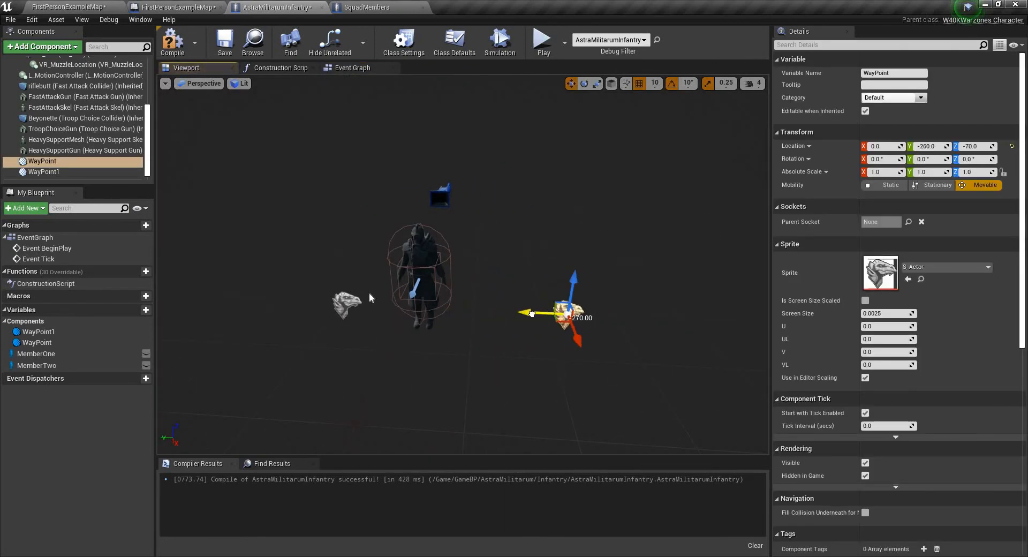
pyautogui.click(346, 305)
pyautogui.moveTo(321, 310); pyautogui.dragTo(207, 309)
# Run a short game preview to check the squad members' following with the wider waypoint spacing
pyautogui.click(542, 42)
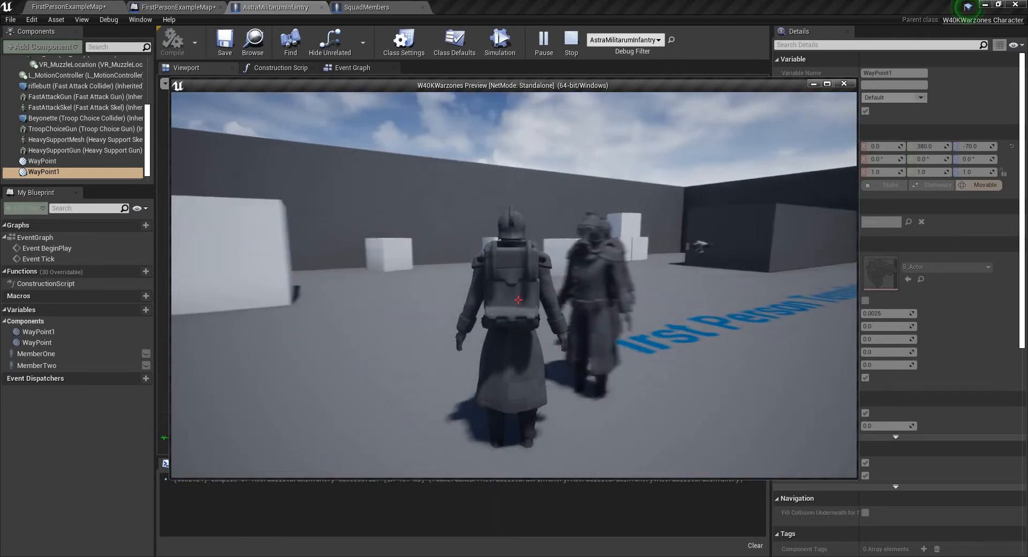
pyautogui.press('Escape')
pyautogui.press('Escape')
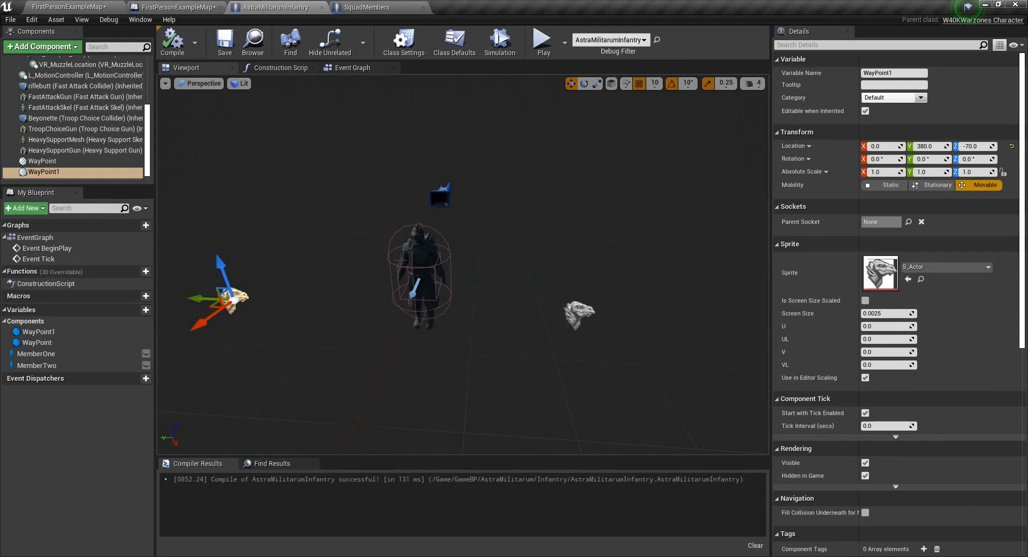
# Set the Acceptance Radius of both AI MoveTo nodes in the Event Graph to 100
pyautogui.click(368, 68)
pyautogui.scroll(-3, 482, 225)
pyautogui.moveTo(481, 226); pyautogui.dragTo(507, 191, button='right')
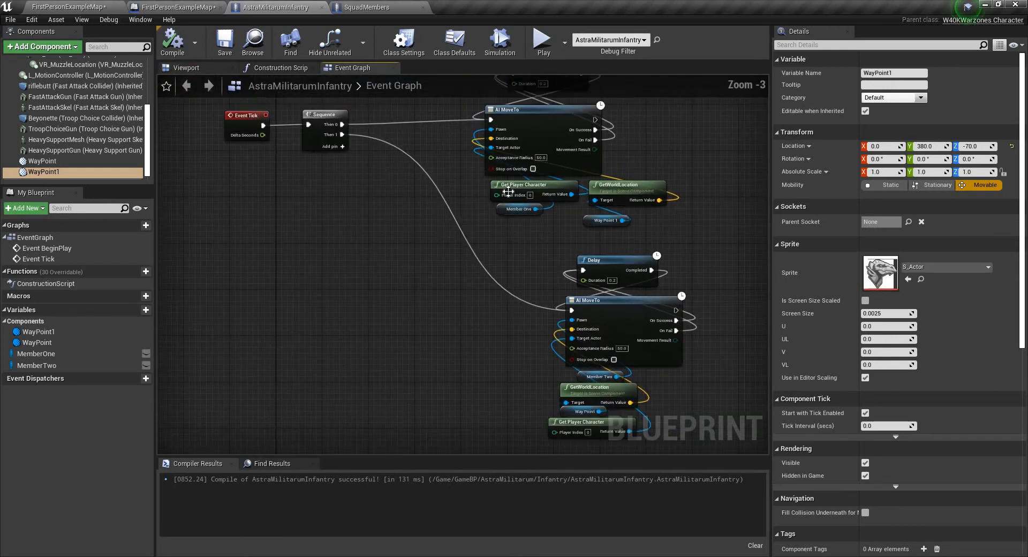
pyautogui.scroll(3, 575, 217)
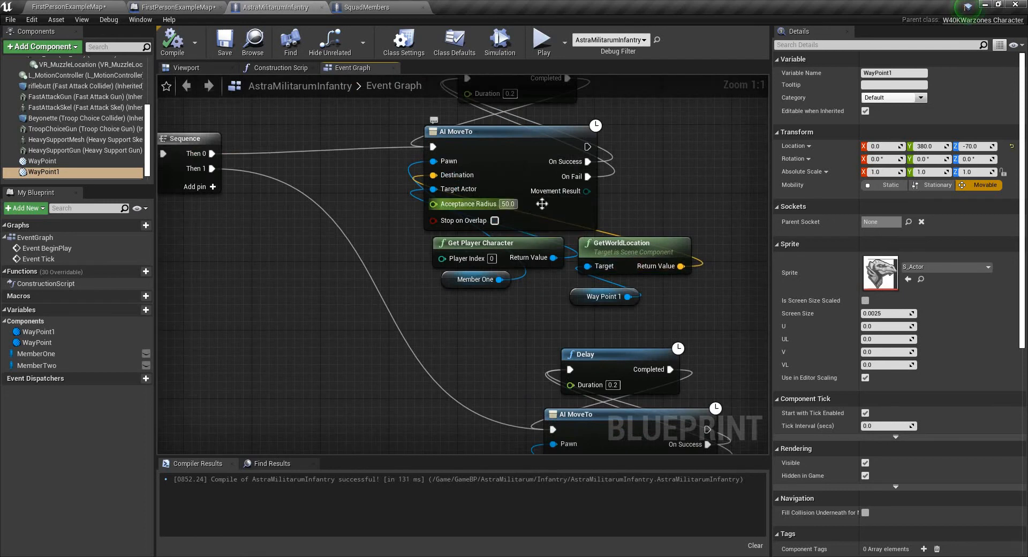
pyautogui.write('100')
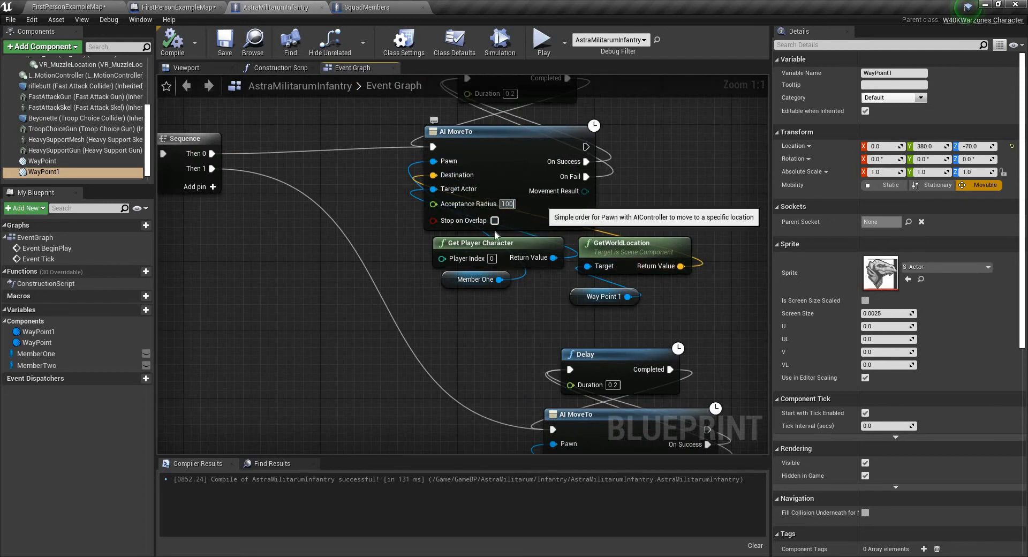
pyautogui.press('Return')
pyautogui.moveTo(620, 374); pyautogui.dragTo(594, 176, button='right')
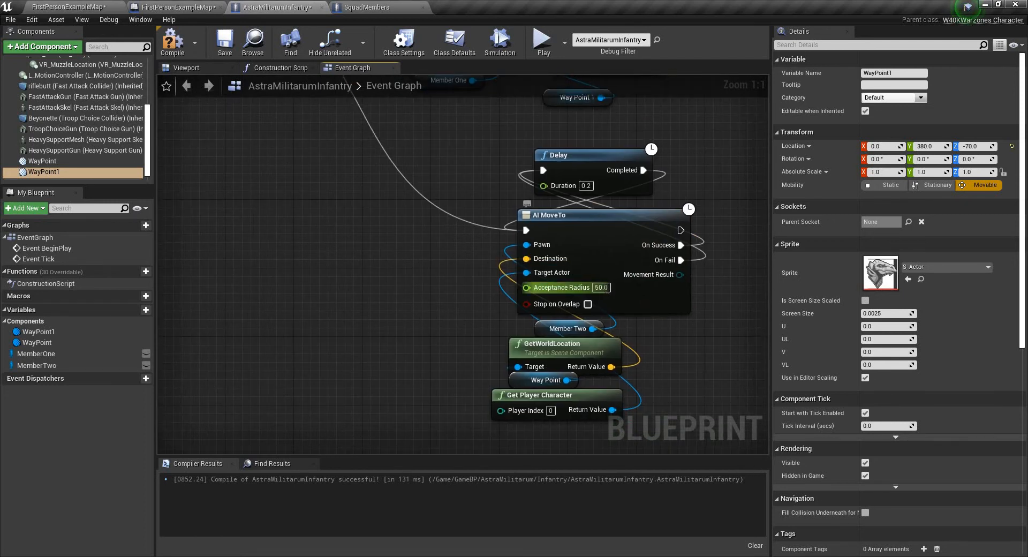
pyautogui.write('100')
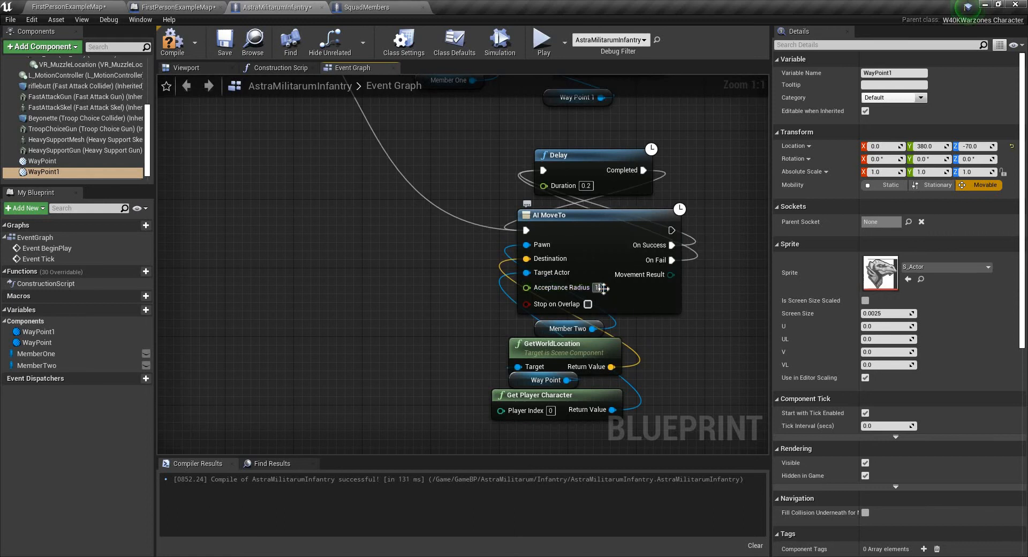
pyautogui.press('Return')
# Run a game preview and walk the infantry character around to check the squad members' following with the 100 acceptance radius
pyautogui.moveTo(380, 222); pyautogui.dragTo(379, 330, button='right')
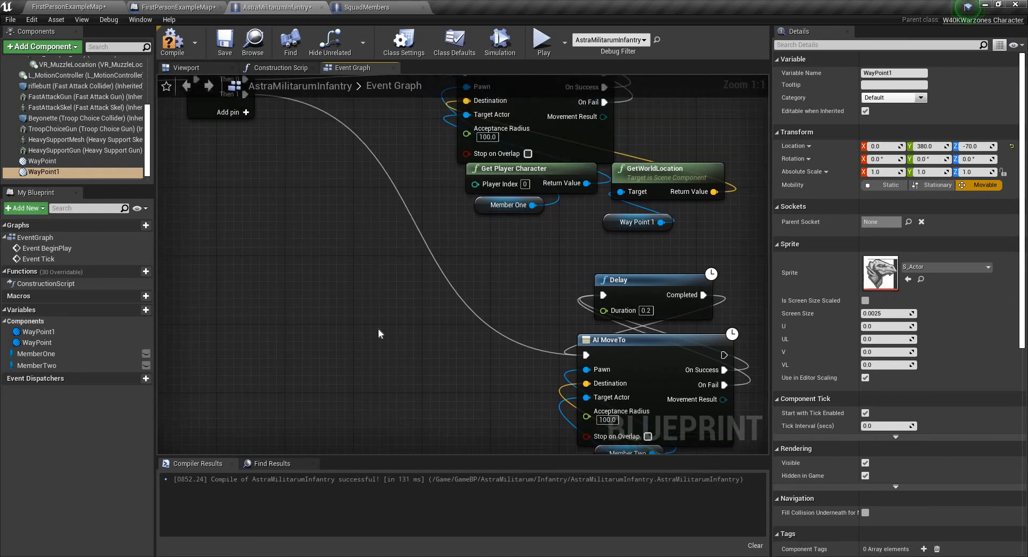
pyautogui.moveTo(502, 312); pyautogui.dragTo(490, 410, button='right')
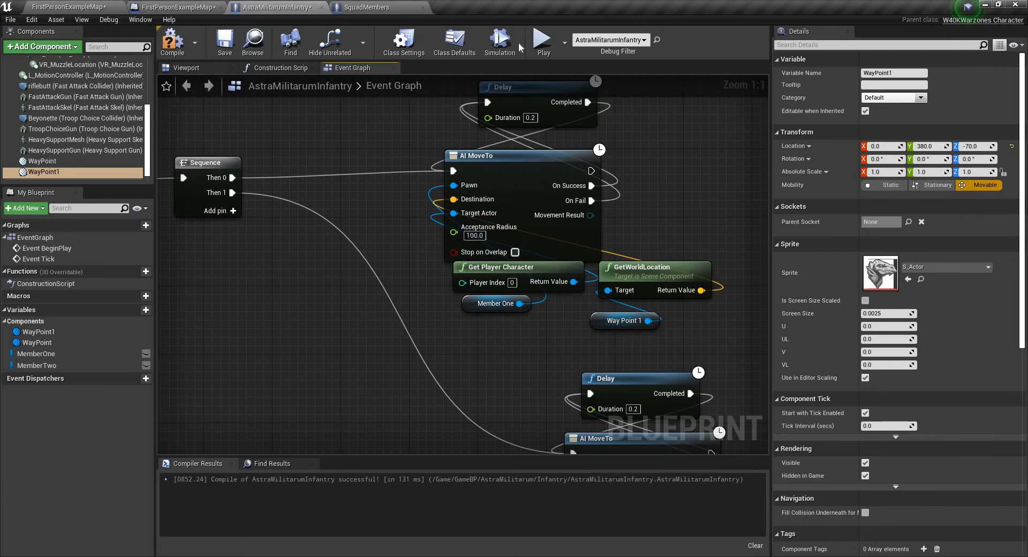
pyautogui.click(541, 41)
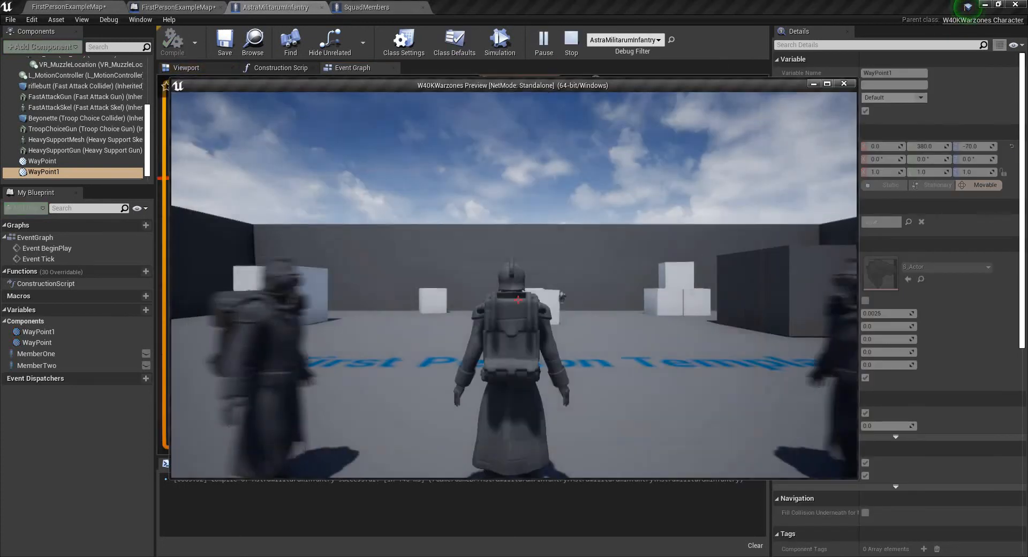
pyautogui.press('w')
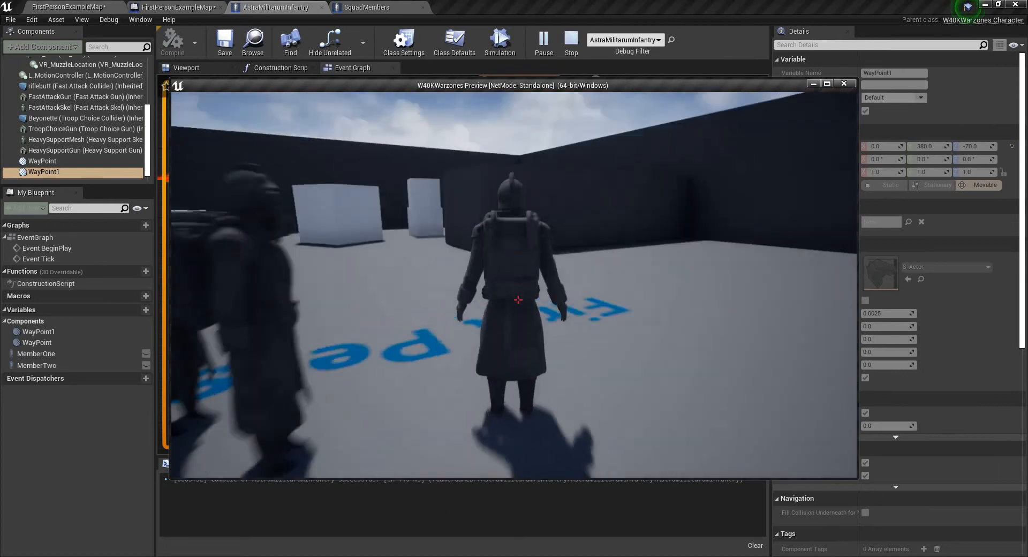
pyautogui.press('w')
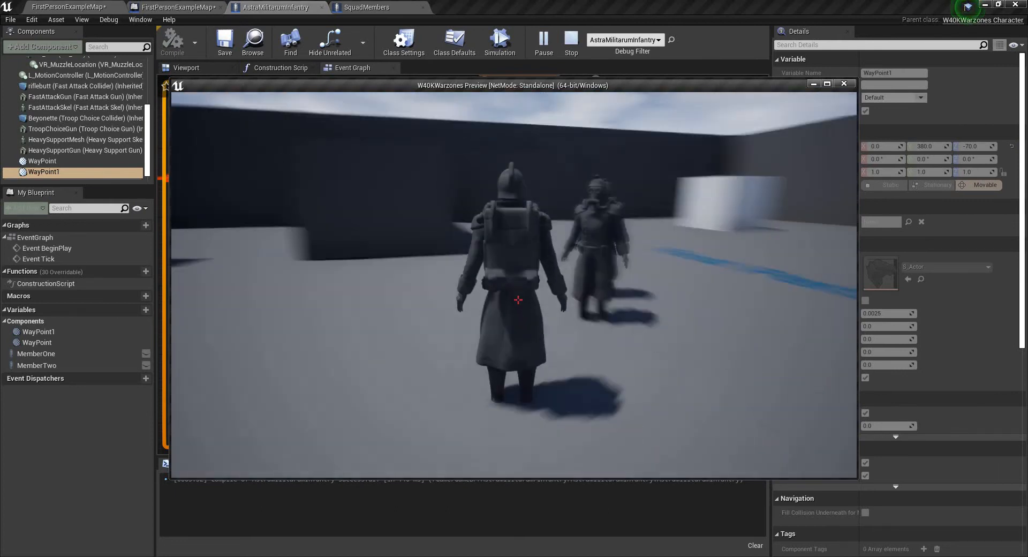
pyautogui.press('w')
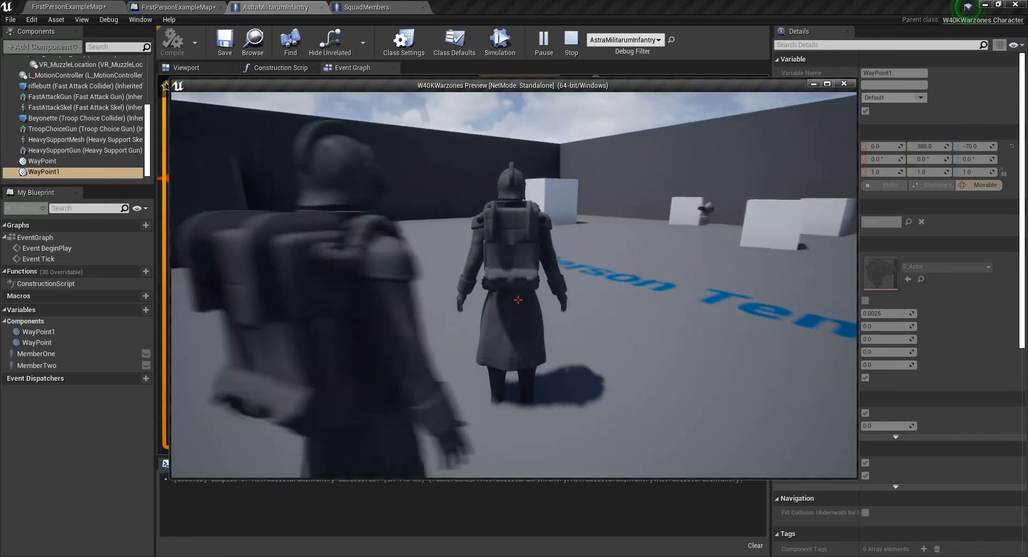
pyautogui.press('w')
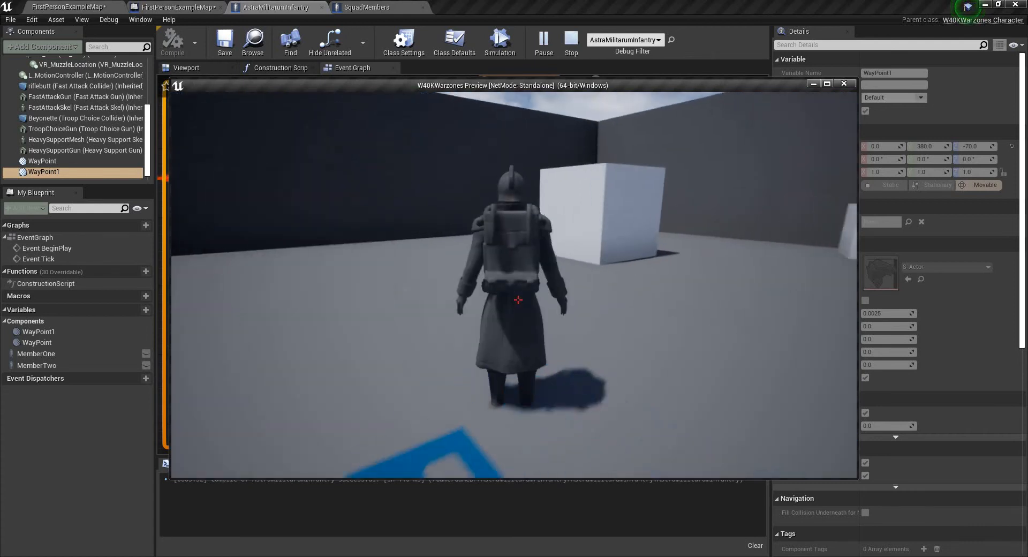
pyautogui.press('w')
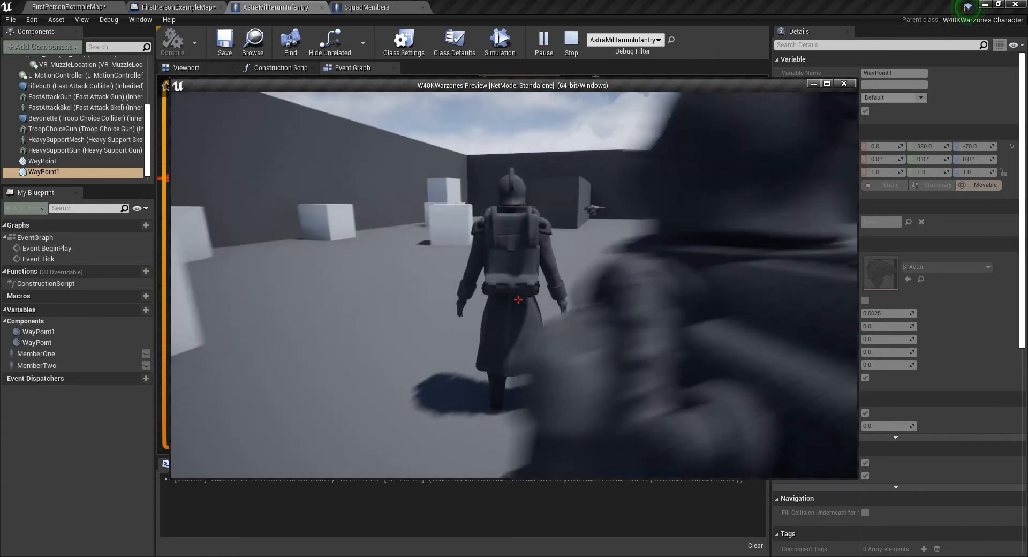
pyautogui.press('w')
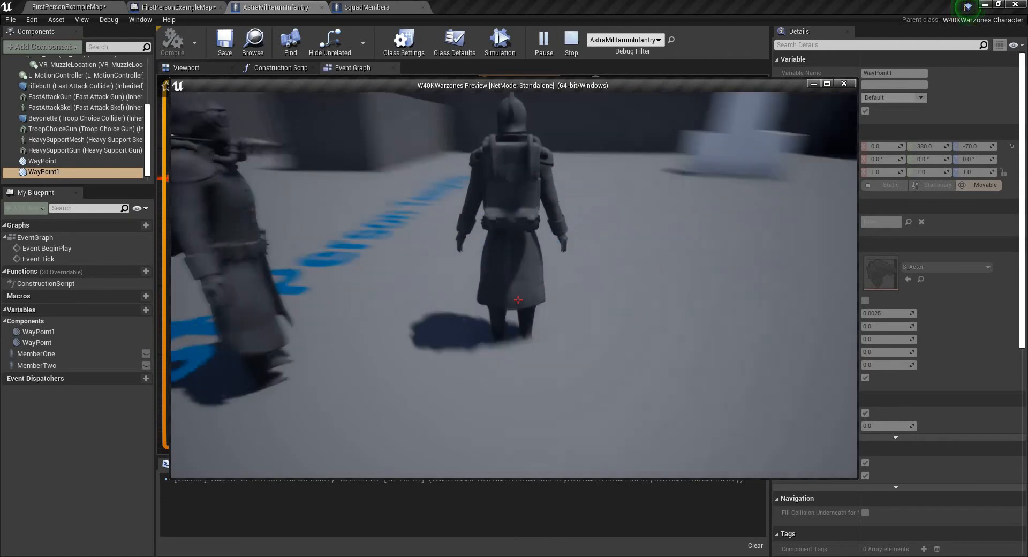
pyautogui.press('w')
pyautogui.press('Escape')
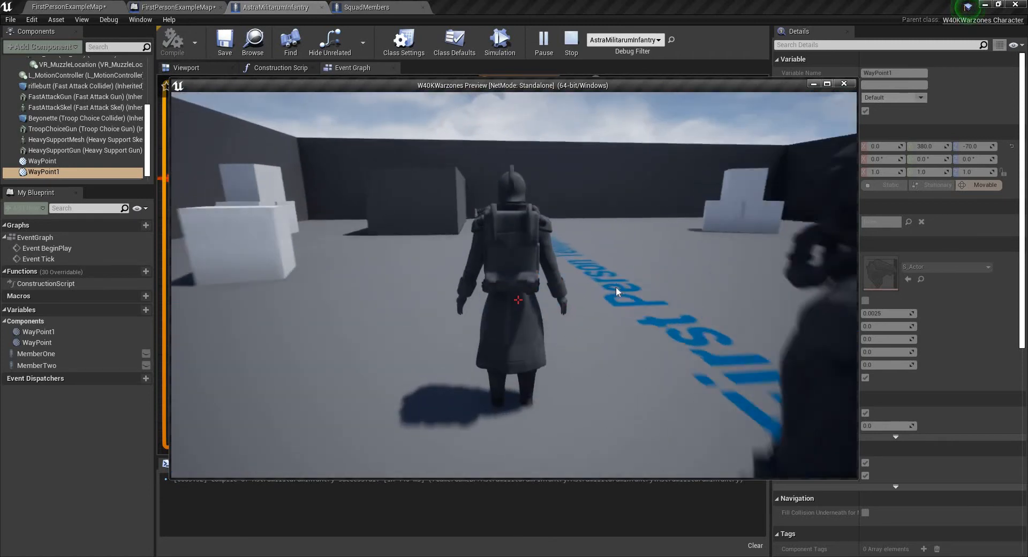
# Add a SetActorRotation node wired from the unnamed execution output of Member One's AI MoveTo node
pyautogui.moveTo(625, 200); pyautogui.dragTo(531, 211, button='right')
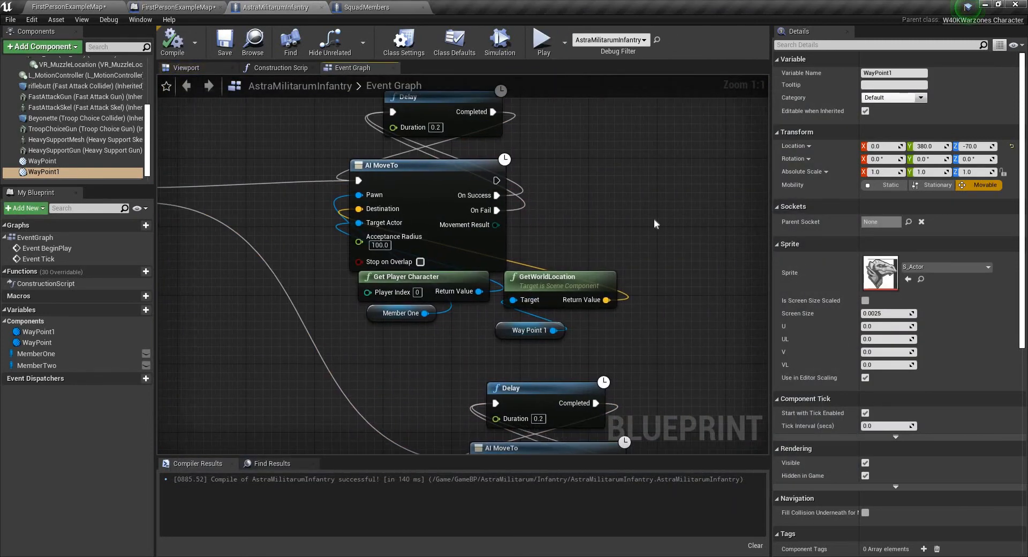
pyautogui.moveTo(656, 224); pyautogui.dragTo(827, 243, button='right')
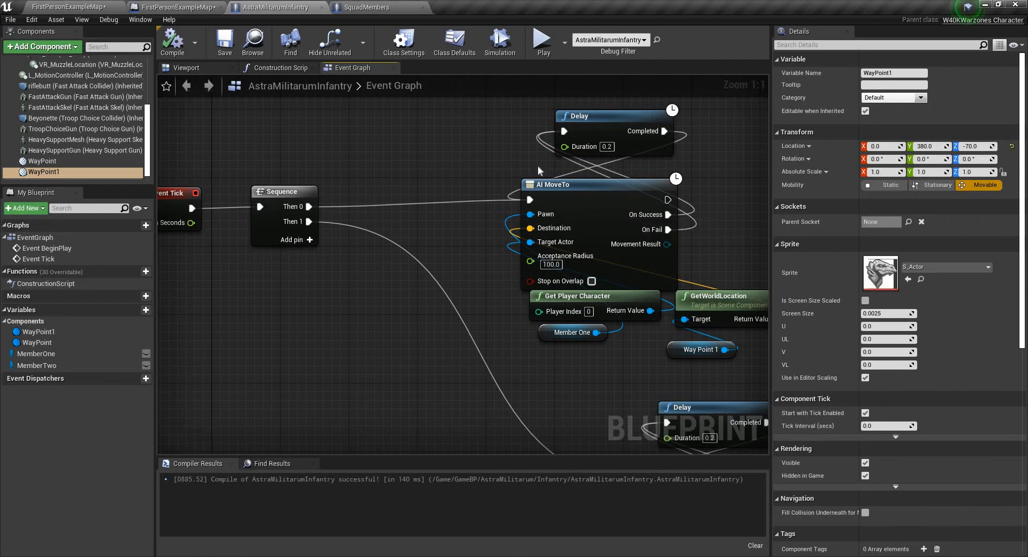
pyautogui.moveTo(537, 170); pyautogui.dragTo(411, 141, button='right')
pyautogui.moveTo(541, 170); pyautogui.dragTo(696, 139)
pyautogui.write('set')
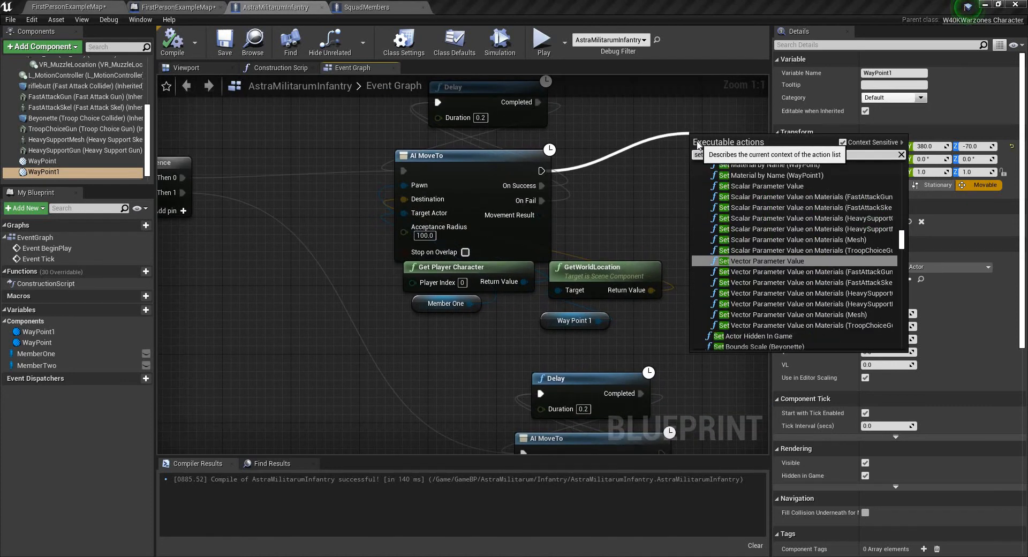
pyautogui.write('actor')
pyautogui.press('BackSpace')
pyautogui.press('BackSpace')
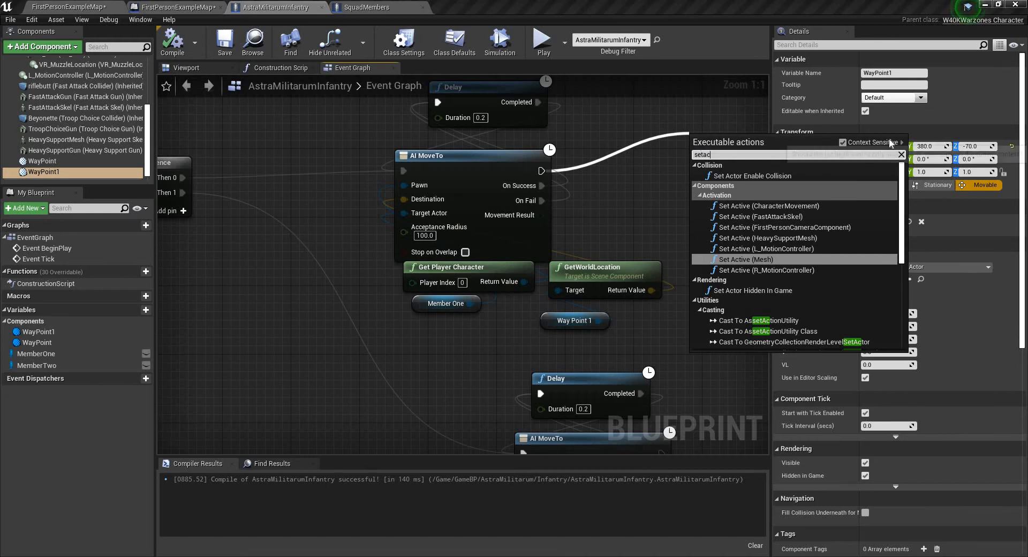
pyautogui.write('toro')
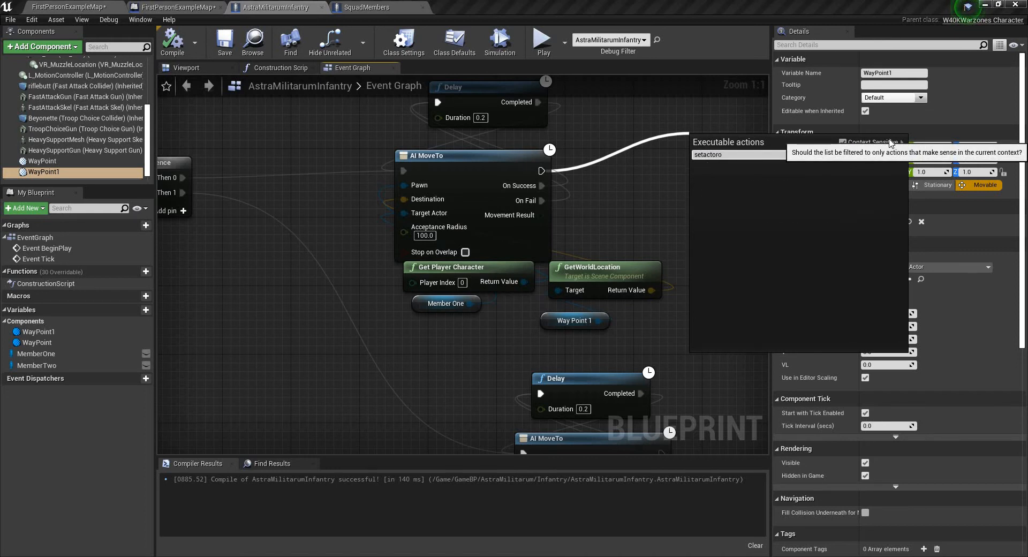
pyautogui.press('BackSpace')
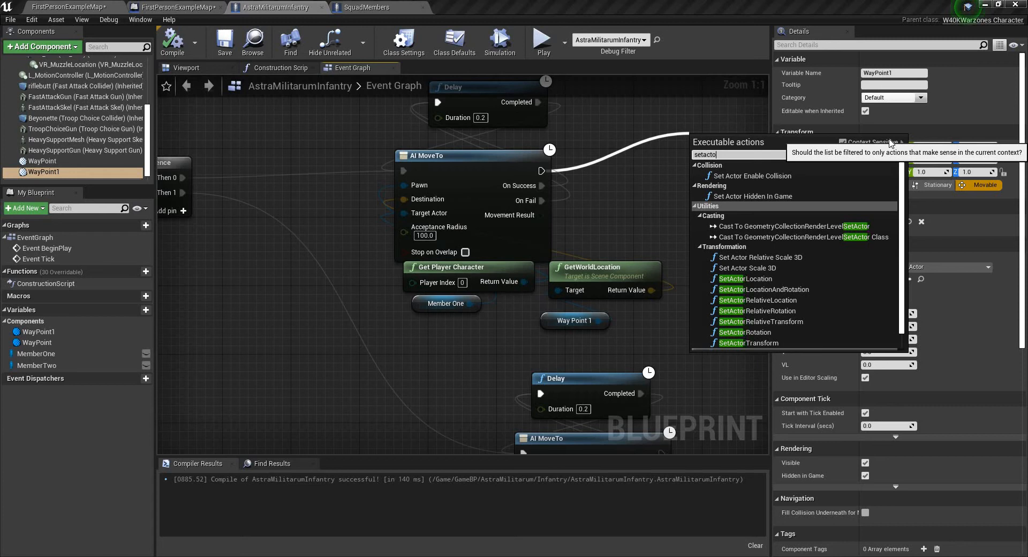
pyautogui.press('BackSpace')
pyautogui.press('BackSpace')
pyautogui.press('BackSpace')
pyautogui.press('BackSpace')
pyautogui.press('BackSpace')
pyautogui.write('t')
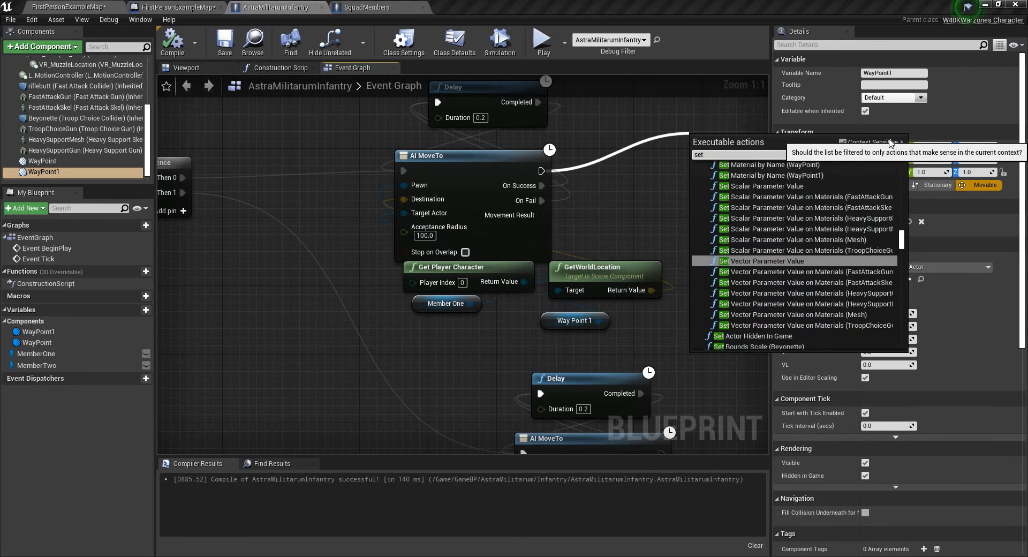
pyautogui.write('actorro')
pyautogui.press('Return')
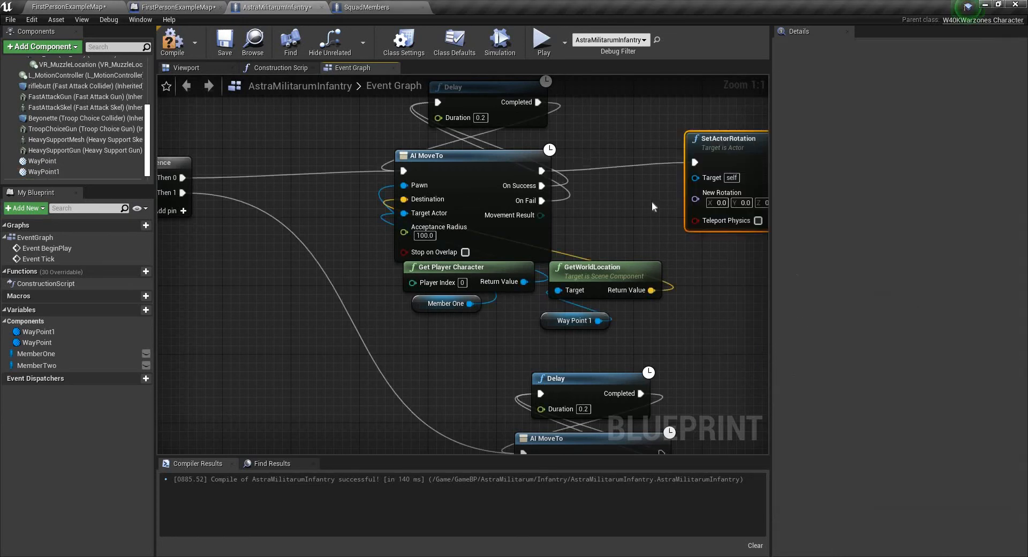
# Move SetActorRotation farther from the upper AI MoveTo and paste a copy wired to the lower AI MoveTo's execution output
pyautogui.moveTo(728, 178); pyautogui.dragTo(546, 160, button='right')
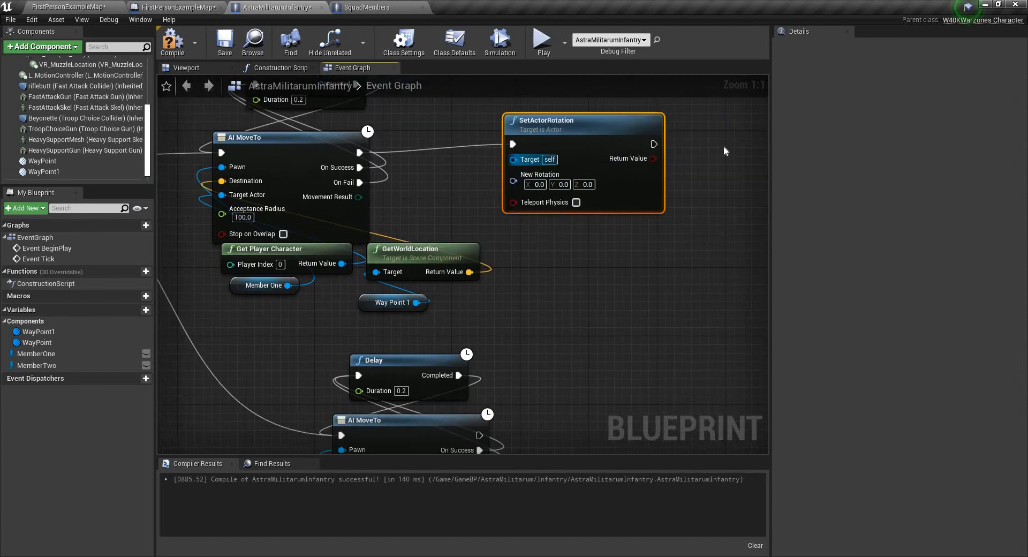
pyautogui.moveTo(566, 129); pyautogui.dragTo(727, 146)
pyautogui.moveTo(514, 253); pyautogui.dragTo(360, 96, button='right')
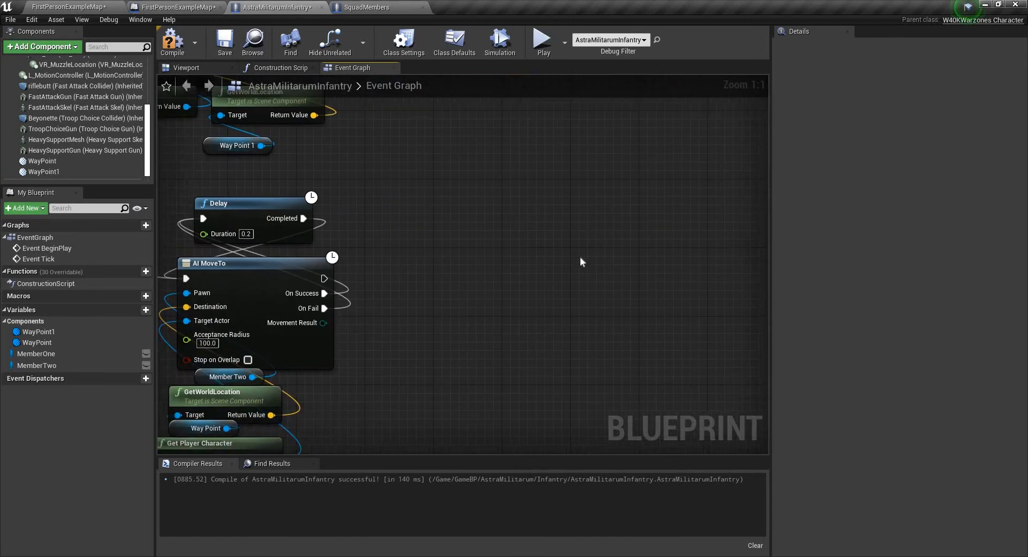
pyautogui.hotkey('ctrl', 'v')
pyautogui.moveTo(603, 242); pyautogui.dragTo(325, 278)
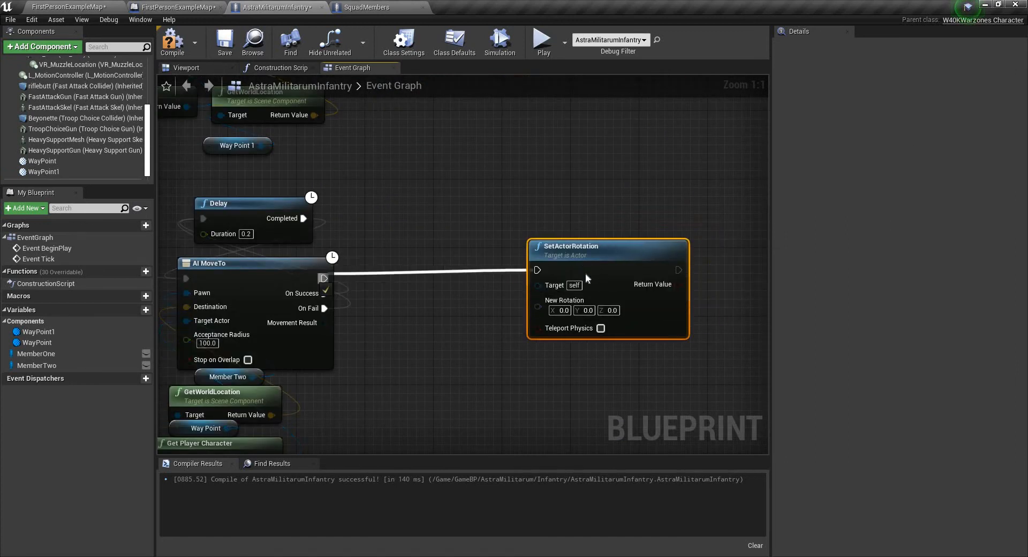
pyautogui.moveTo(594, 266); pyautogui.dragTo(592, 275)
# Duplicate the Member Two getter and connect it to the Target of the lower SetActorRotation
pyautogui.moveTo(331, 370); pyautogui.dragTo(479, 349, button='right')
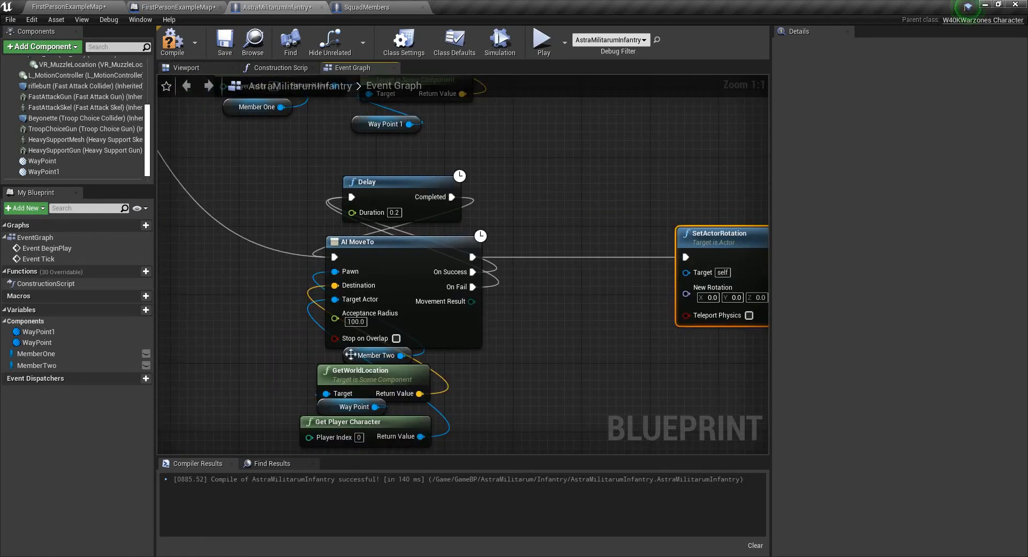
pyautogui.click(350, 353)
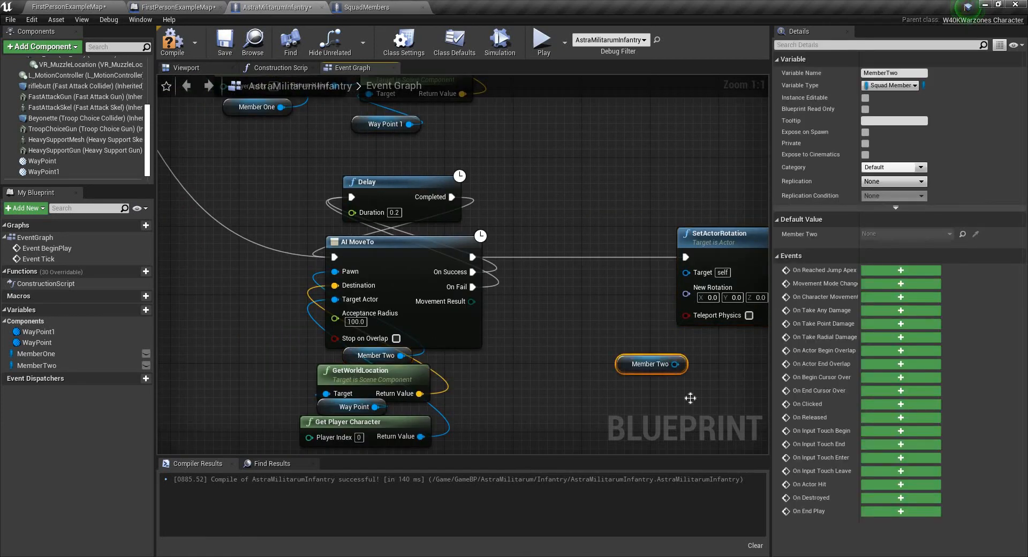
pyautogui.moveTo(690, 398); pyautogui.dragTo(690, 423)
pyautogui.moveTo(692, 389); pyautogui.dragTo(688, 273)
# Add GetActorRotation from the lower Get Player Character and feed its result into the lower SetActorRotation's New Rotation
pyautogui.moveTo(421, 436); pyautogui.dragTo(529, 392)
pyautogui.write('getactor')
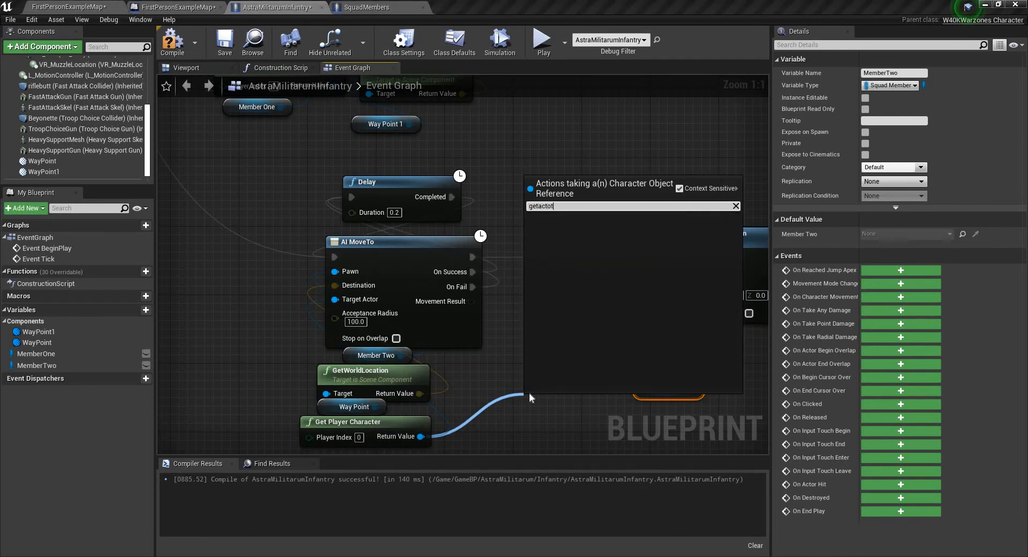
pyautogui.write('ro')
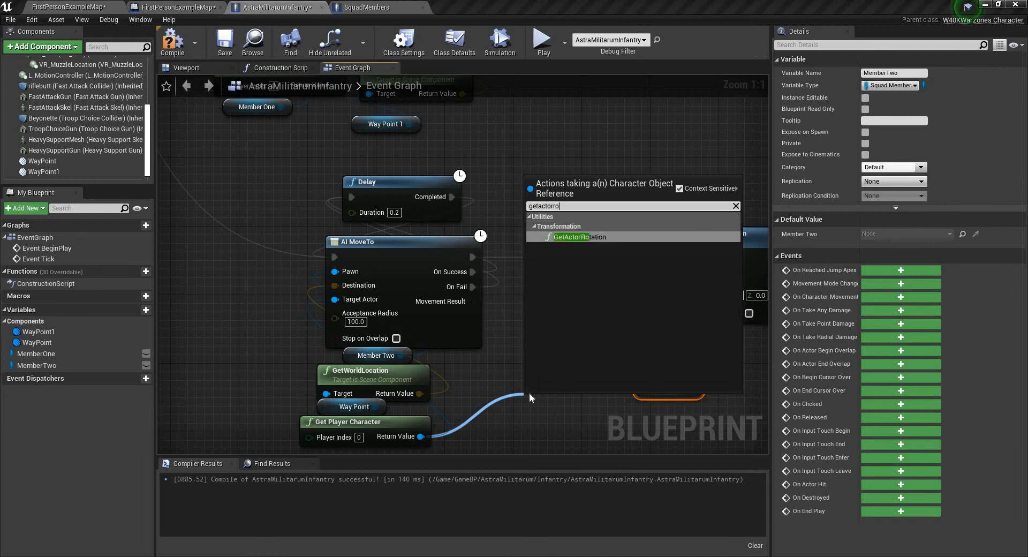
pyautogui.press('Return')
pyautogui.moveTo(574, 413); pyautogui.dragTo(558, 336)
pyautogui.moveTo(613, 358); pyautogui.dragTo(686, 285)
# Paste GetActorRotation for the upper branch, wiring Get Player Character through it to New Rotation and Member One to SetActorRotation's Target
pyautogui.moveTo(600, 103); pyautogui.dragTo(580, 256, button='right')
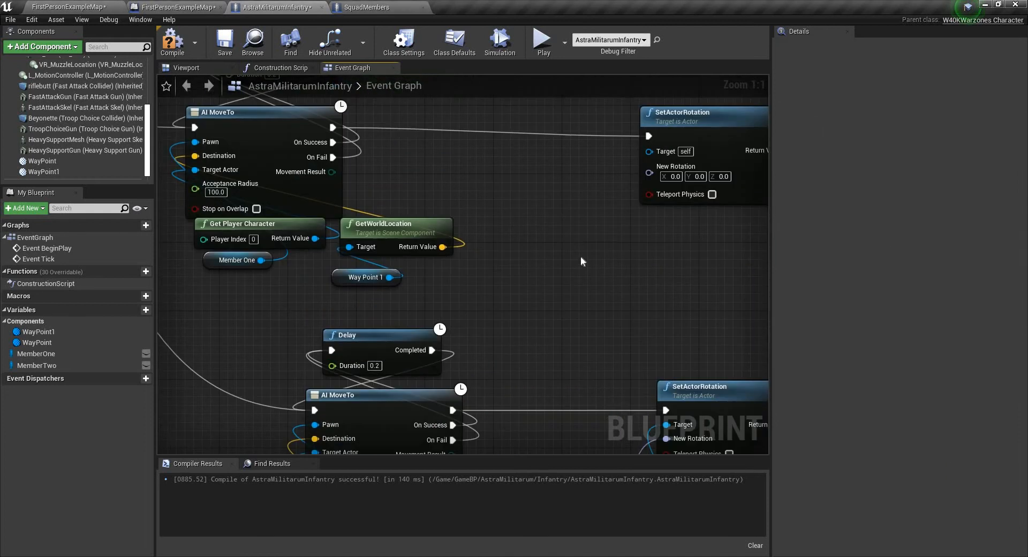
pyautogui.hotkey('ctrl', 'v')
pyautogui.moveTo(557, 206); pyautogui.dragTo(557, 257)
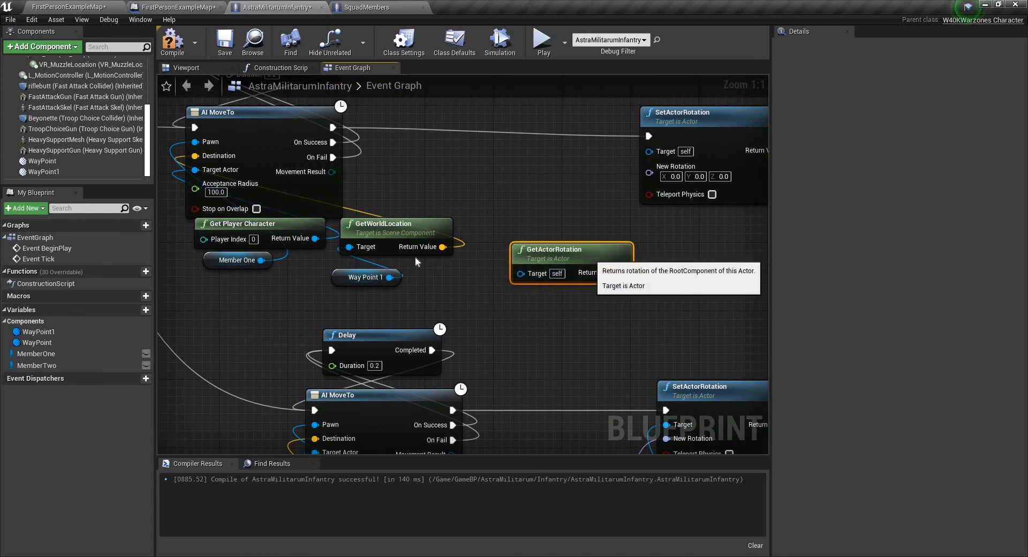
pyautogui.moveTo(389, 277); pyautogui.dragTo(521, 273)
pyautogui.moveTo(605, 272); pyautogui.dragTo(261, 261)
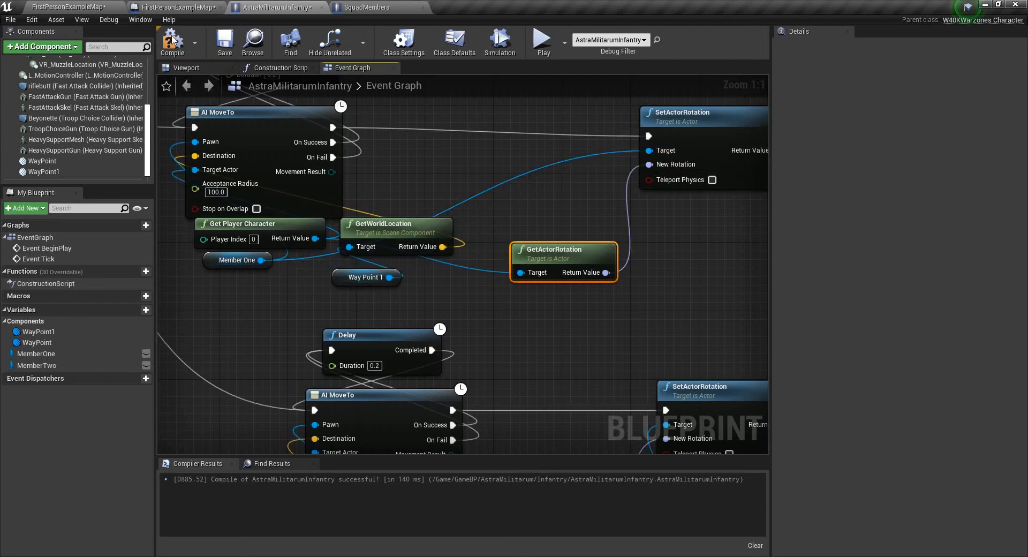
# Play-test the level, walking the character around to check how the squad members follow and turn
pyautogui.click(543, 43)
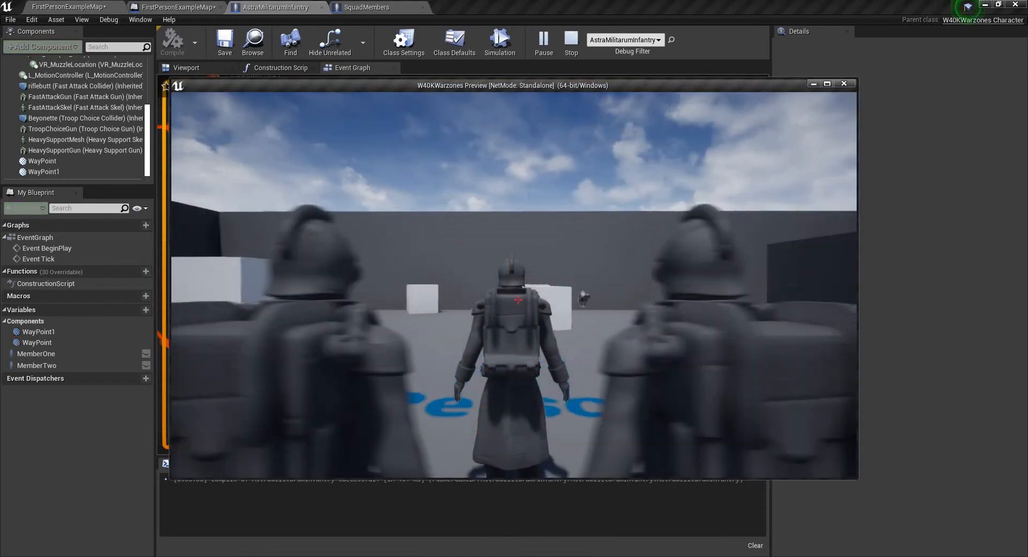
pyautogui.press('s')
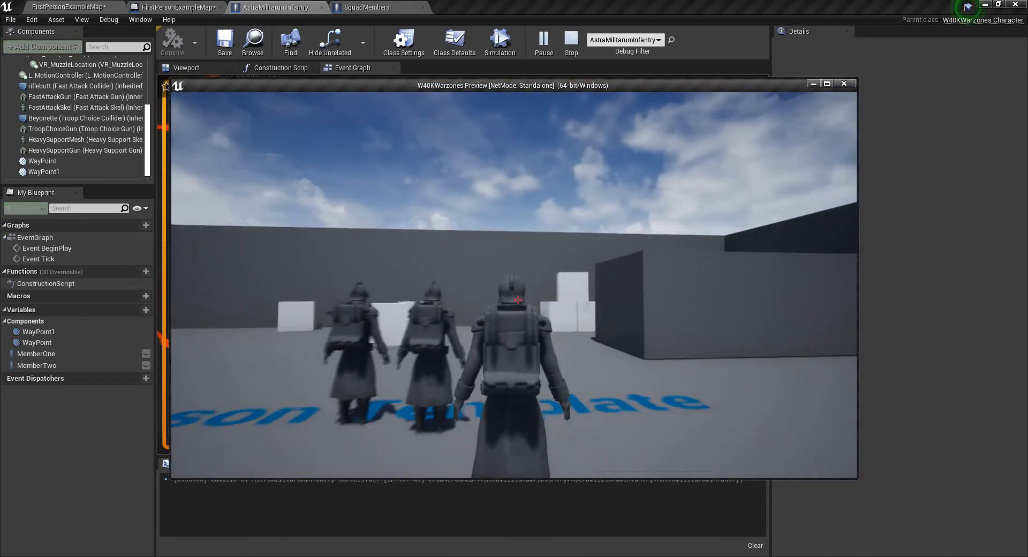
pyautogui.press('w')
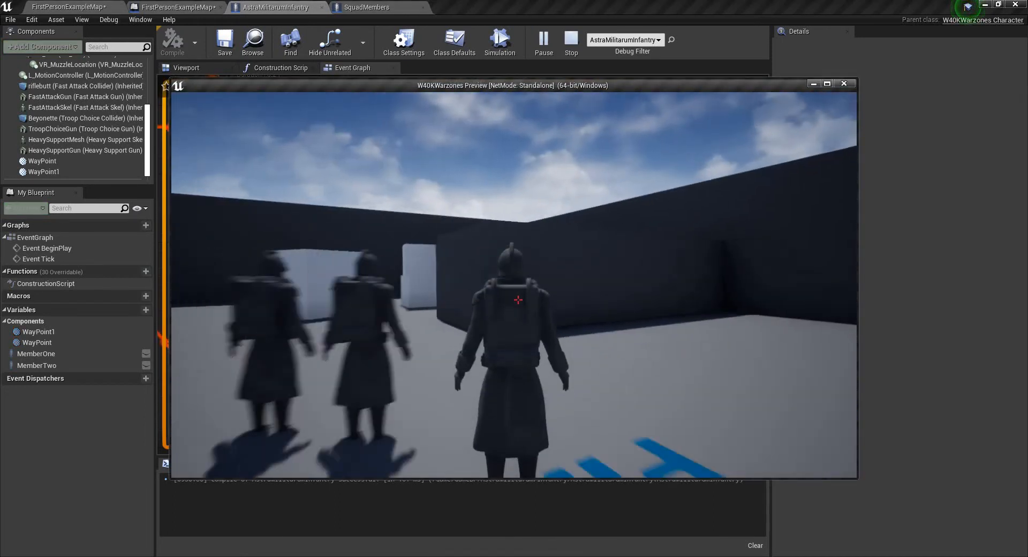
pyautogui.press('w')
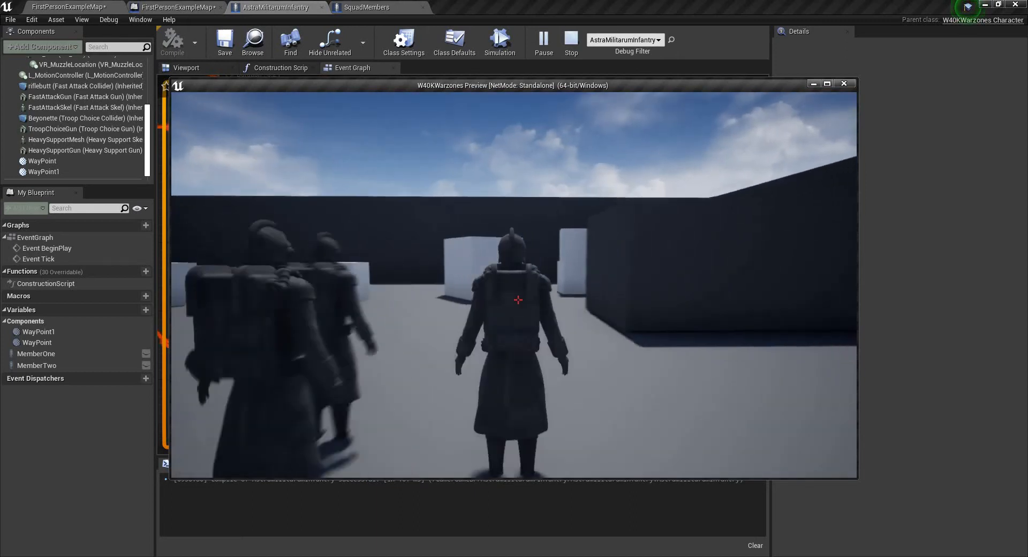
pyautogui.press('Escape')
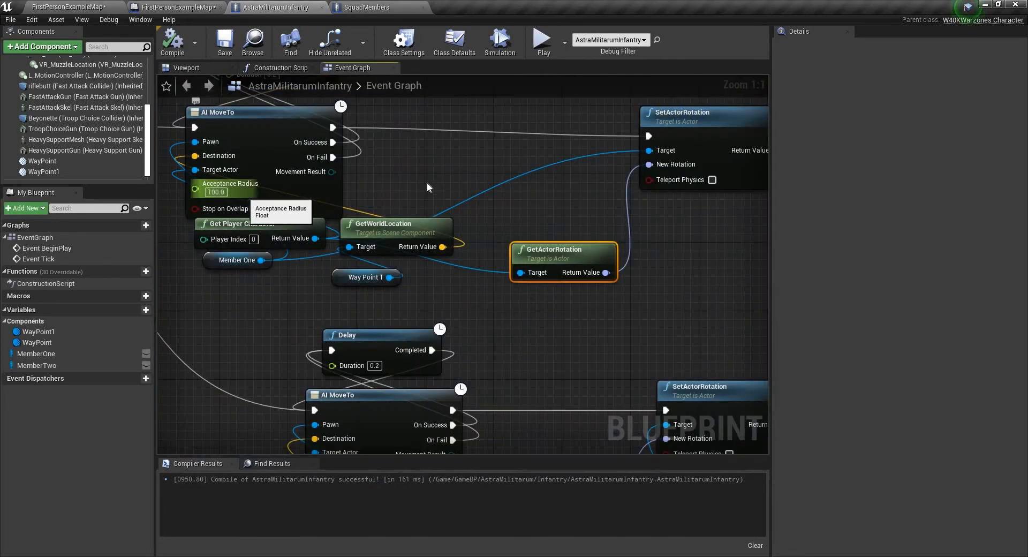
# Return to the FirstPersonExampleMap level editor and save the current level
pyautogui.moveTo(475, 183); pyautogui.dragTo(515, 202, button='right')
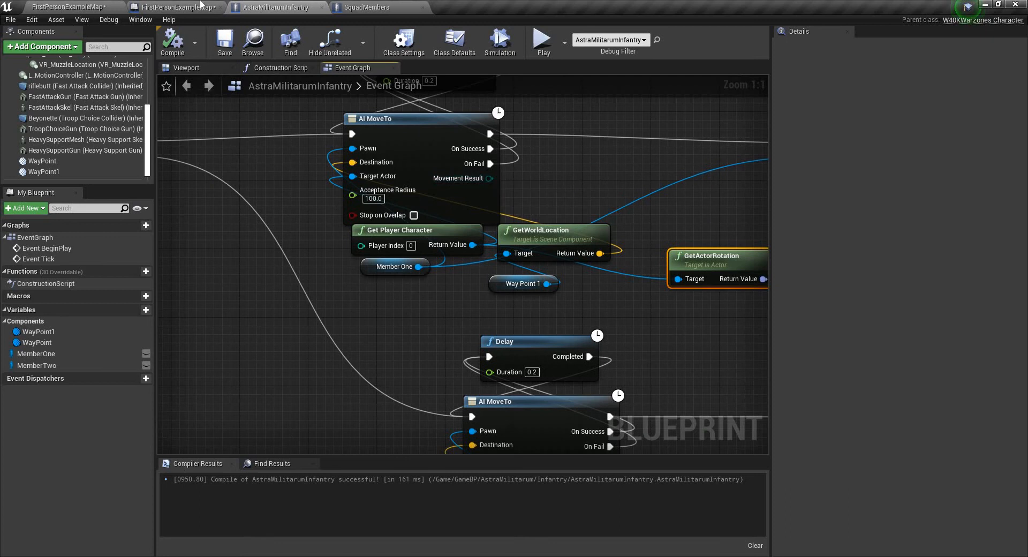
pyautogui.click(181, 7)
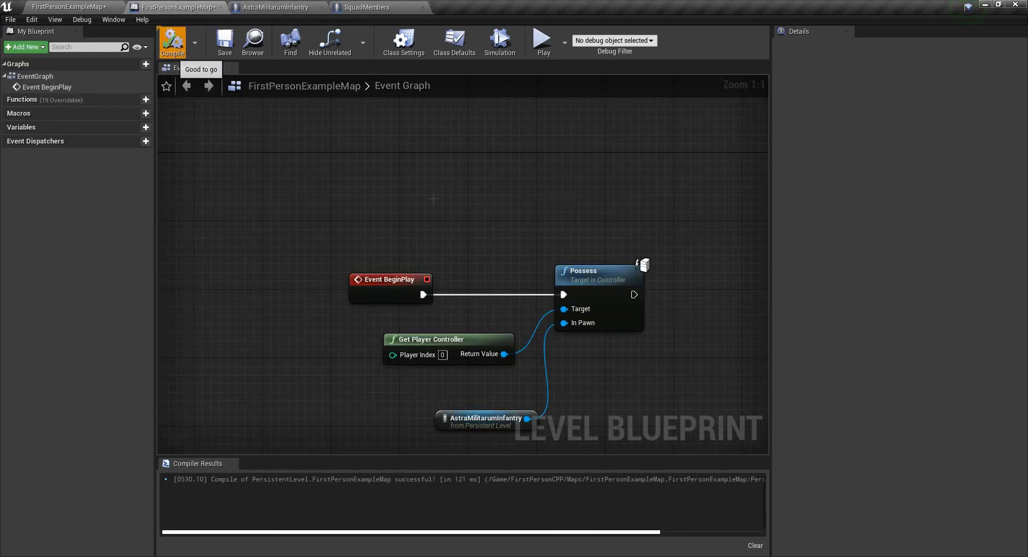
pyautogui.click(70, 7)
pyautogui.click(194, 41)
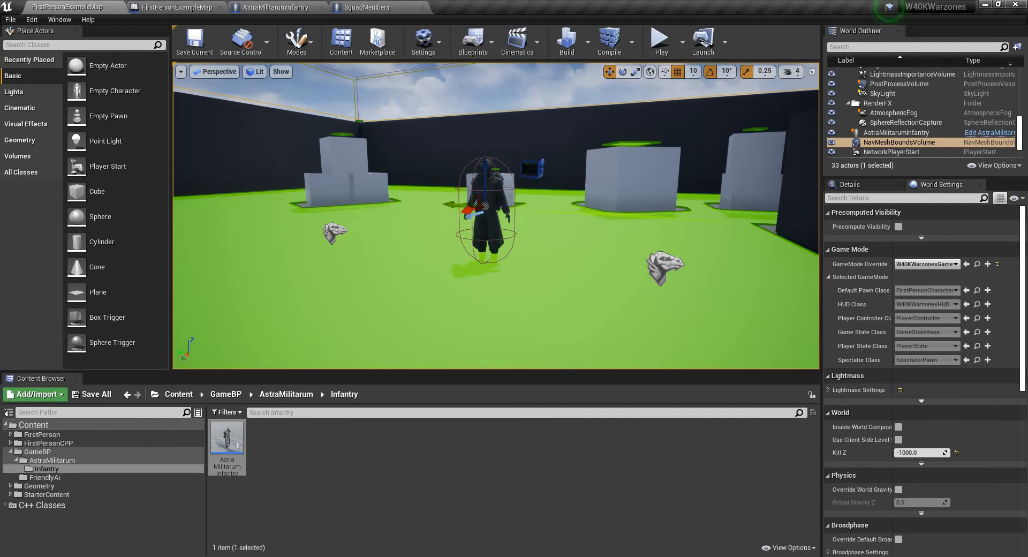
pyautogui.moveTo(625, 178); pyautogui.dragTo(582, 177, button='right')
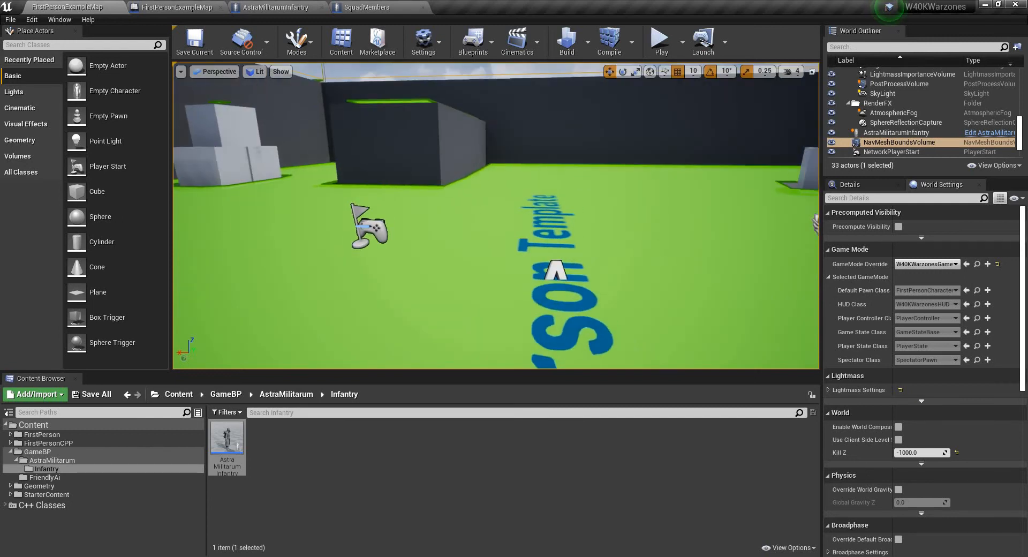
pyautogui.moveTo(628, 225)
pyautogui.mouseDown(button='right')
pyautogui.moveTo(605, 222)
pyautogui.moveTo(628, 225)
pyautogui.mouseUp(button='right')
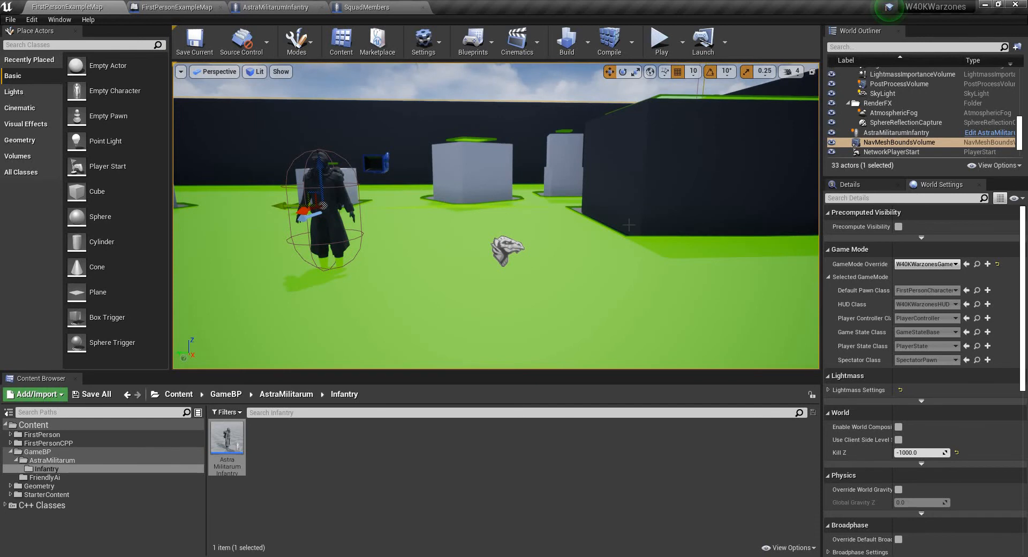
pyautogui.moveTo(673, 181); pyautogui.dragTo(608, 183, button='right')
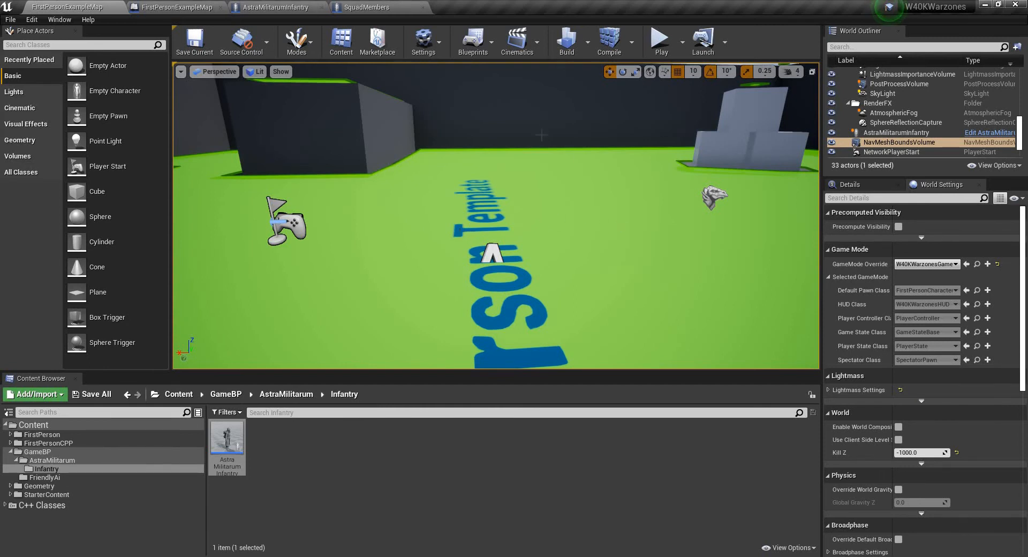
pyautogui.moveTo(387, 123); pyautogui.dragTo(498, 130, button='right')
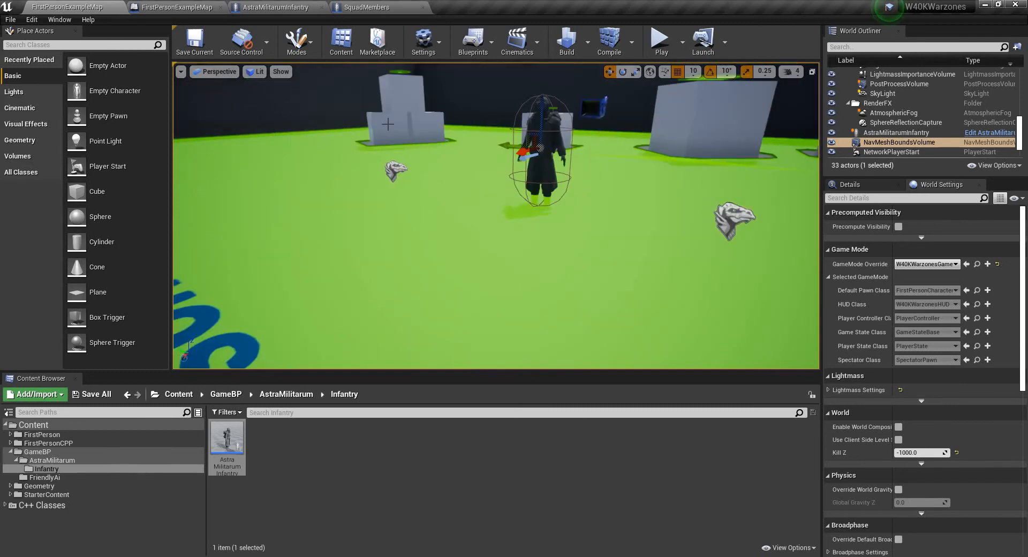
pyautogui.moveTo(356, 99); pyautogui.dragTo(471, 124, button='right')
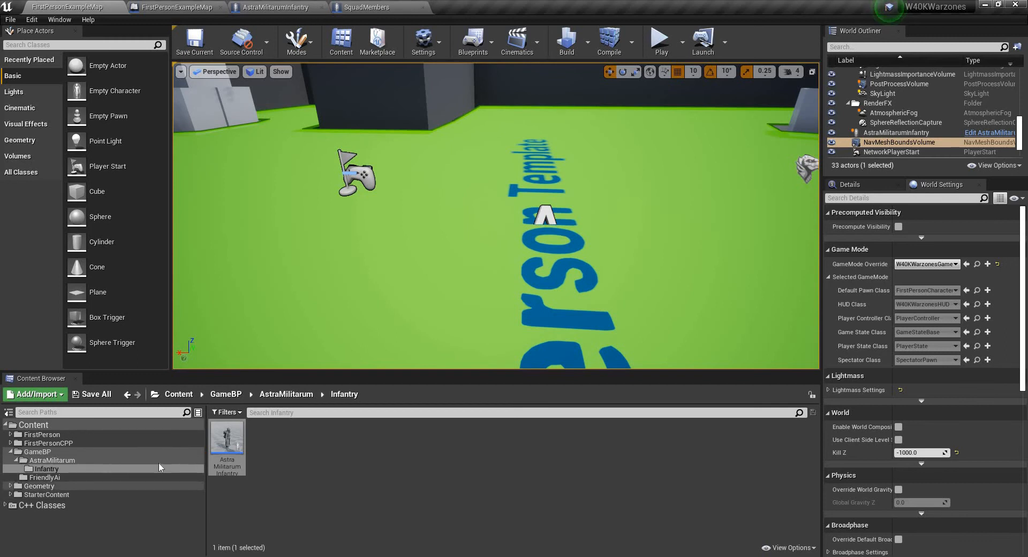
# Open the SquadMembers blueprint and locate its skeletal mesh asset in the project content
pyautogui.click(104, 422)
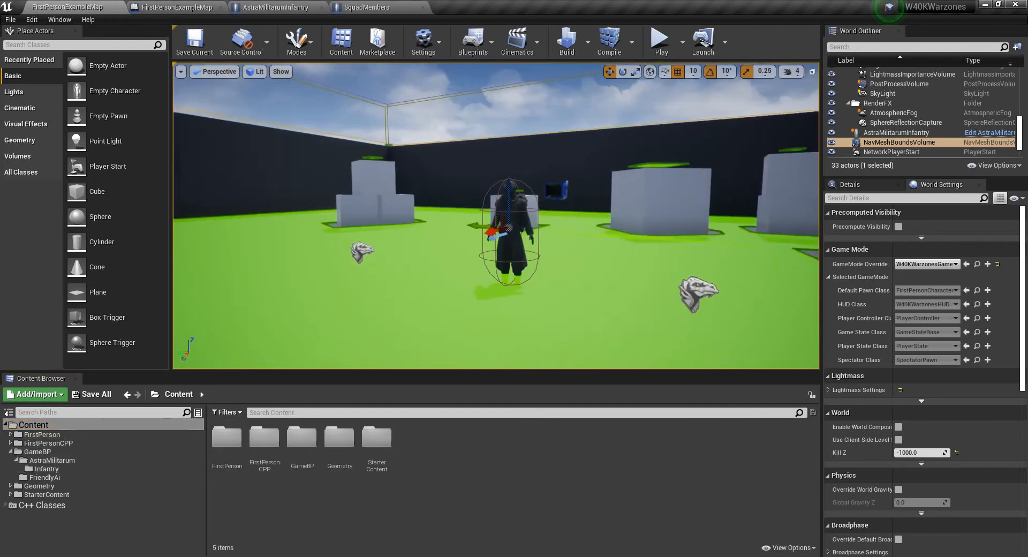
pyautogui.click(502, 228)
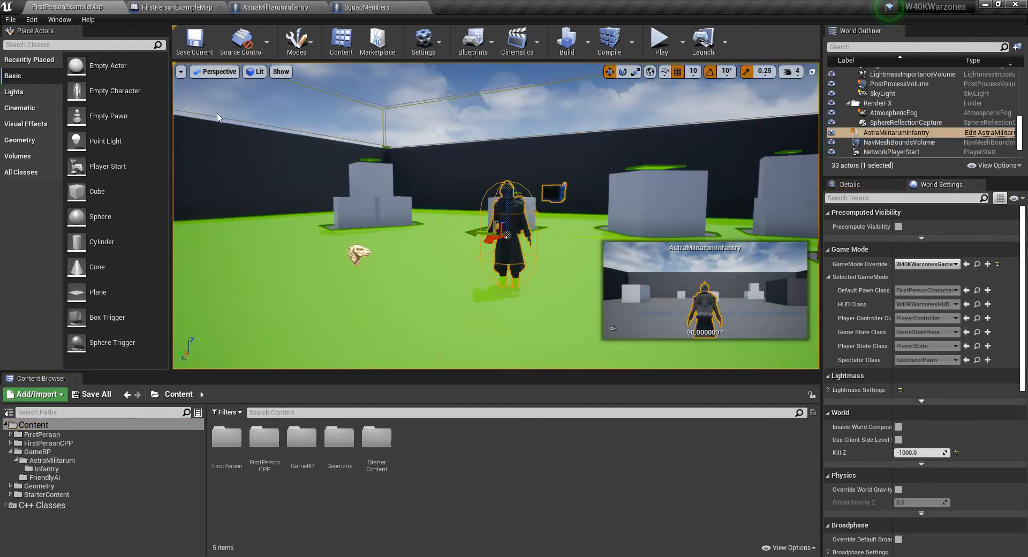
pyautogui.click(368, 6)
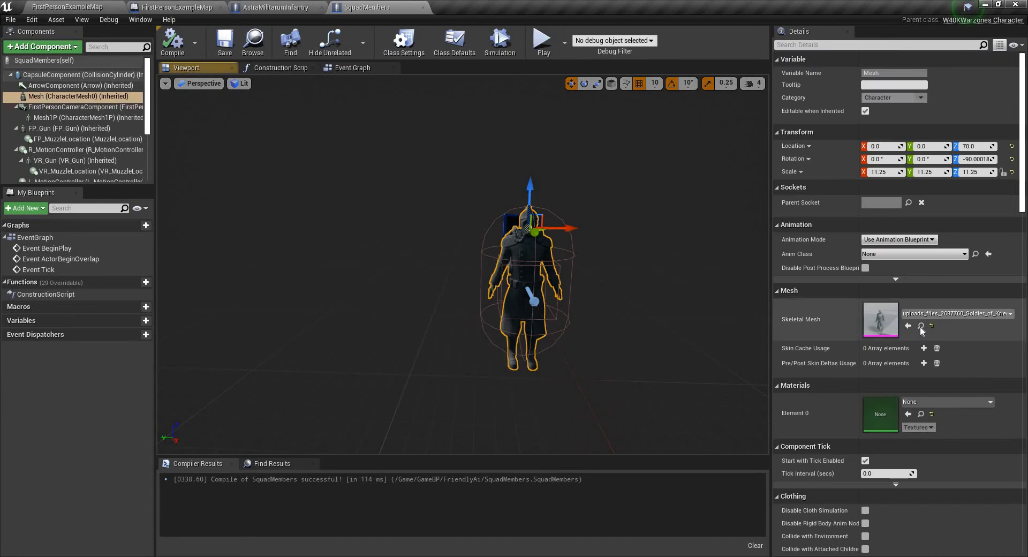
pyautogui.click(920, 326)
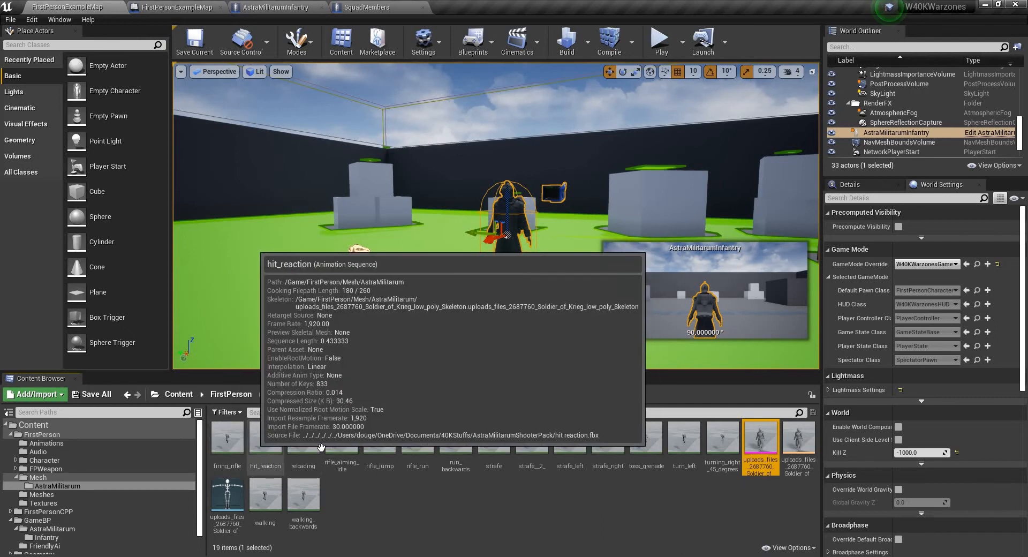
pyautogui.rightClick(390, 498)
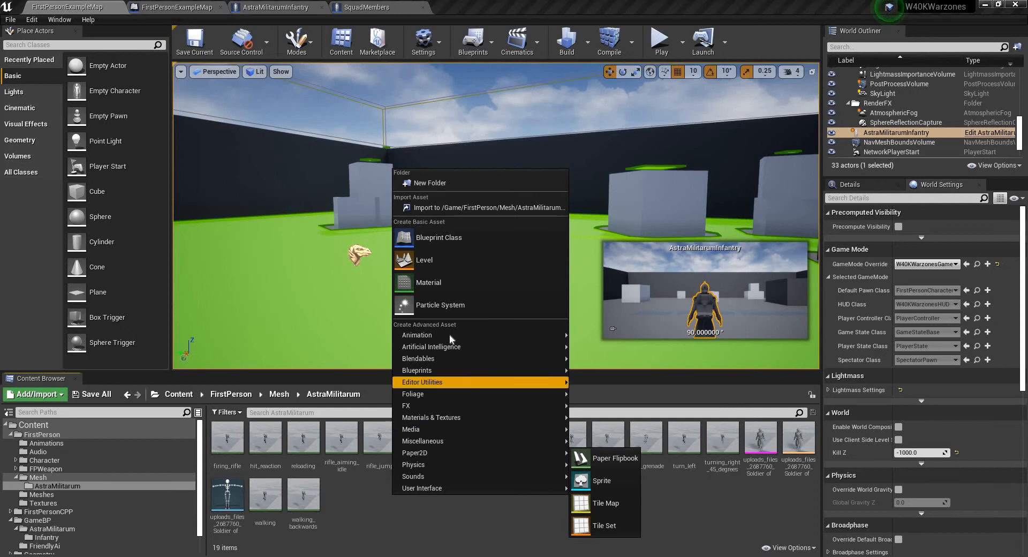
pyautogui.moveTo(454, 337)
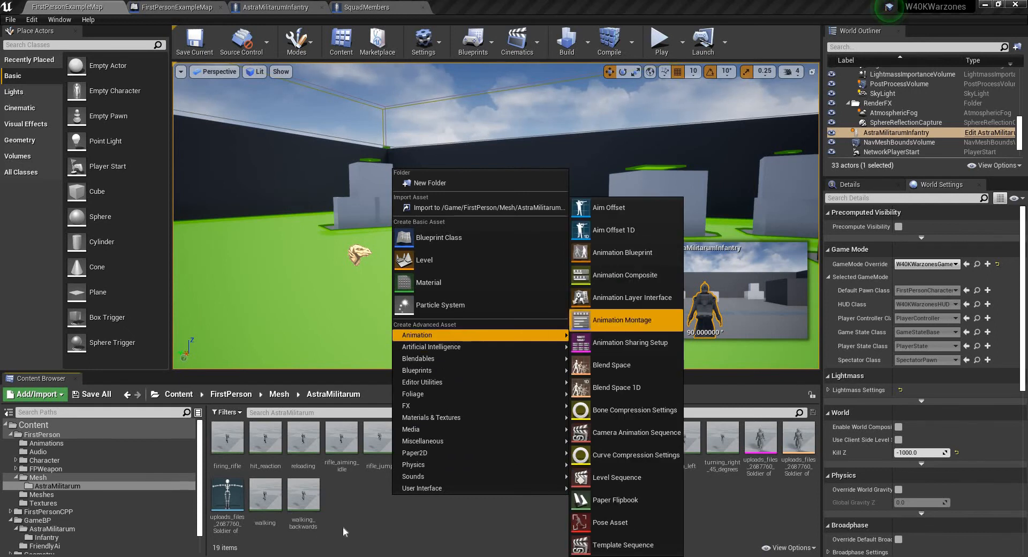
pyautogui.click(361, 525)
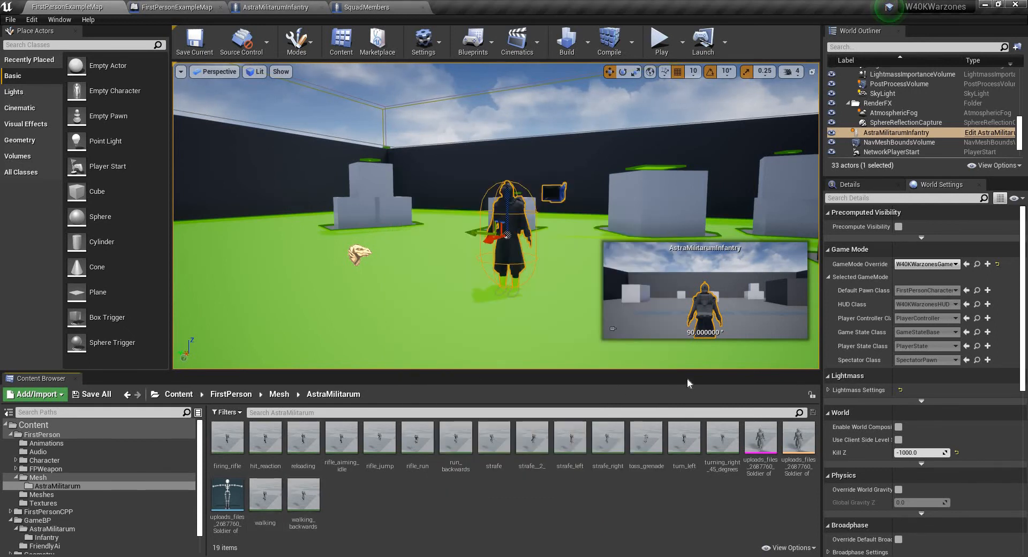
pyautogui.click(760, 439)
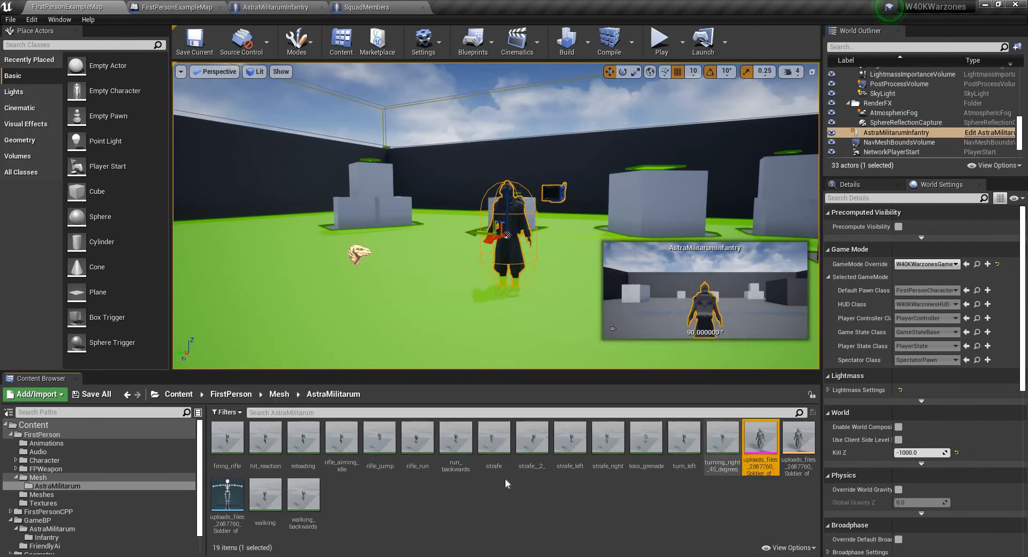
pyautogui.rightClick(502, 473)
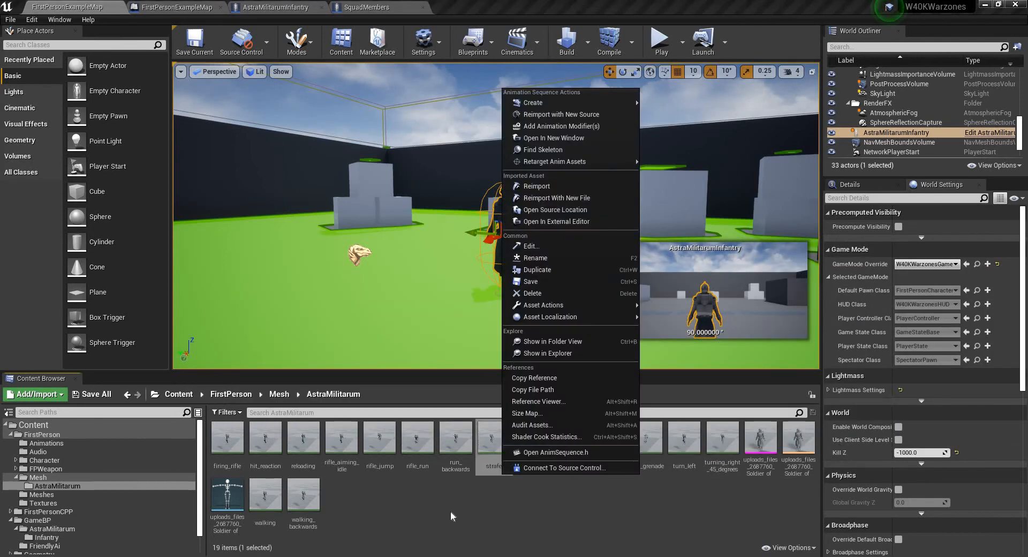
pyautogui.click(450, 511)
# Create a Blend Space animation asset in the AstraMilitarum mesh folder, choosing the skeleton it uses
pyautogui.rightClick(451, 507)
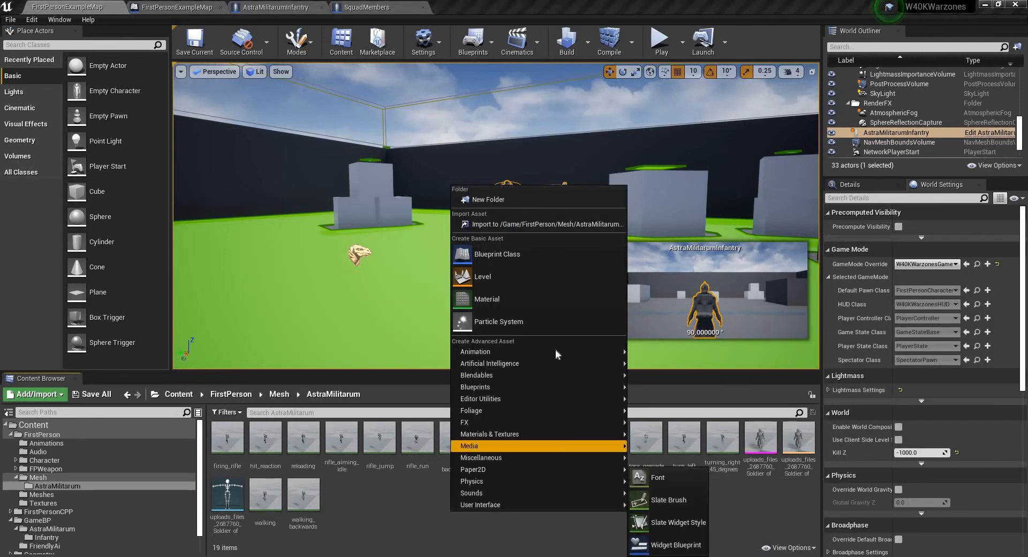
pyautogui.moveTo(557, 352)
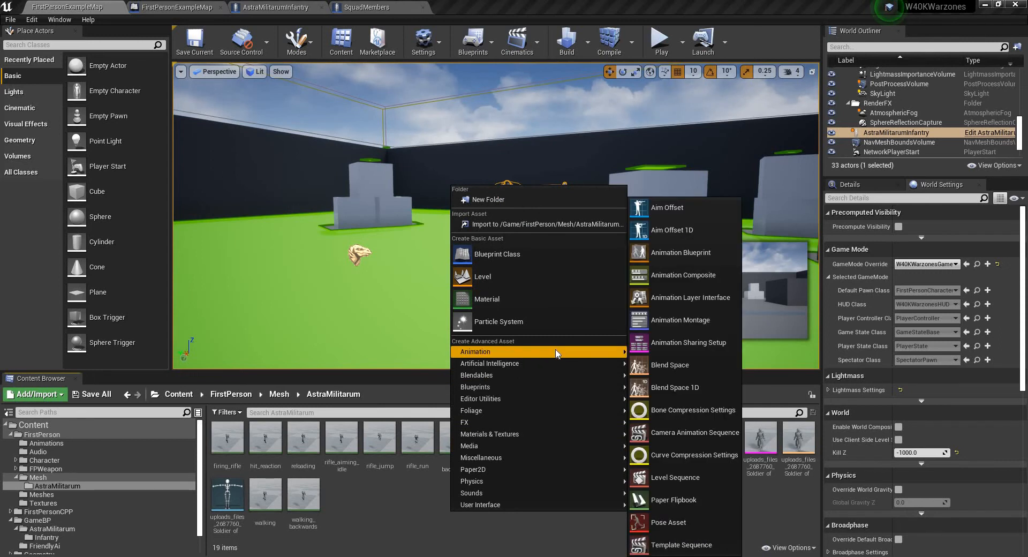
pyautogui.click(658, 366)
pyautogui.click(490, 203)
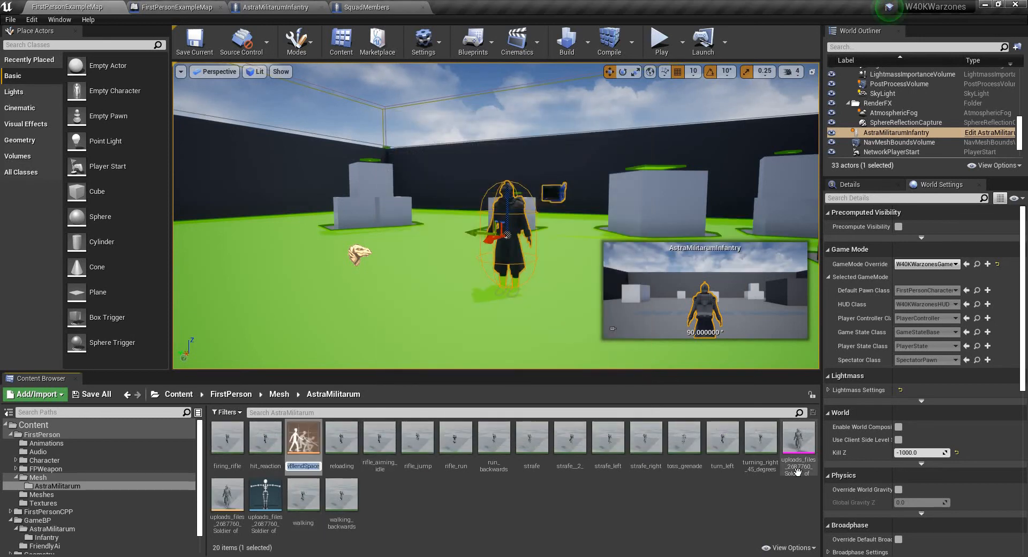
# Name the new Blend Space AstraMilitarumNormalBlendSpace and open it for editing
pyautogui.write('AstraMilit')
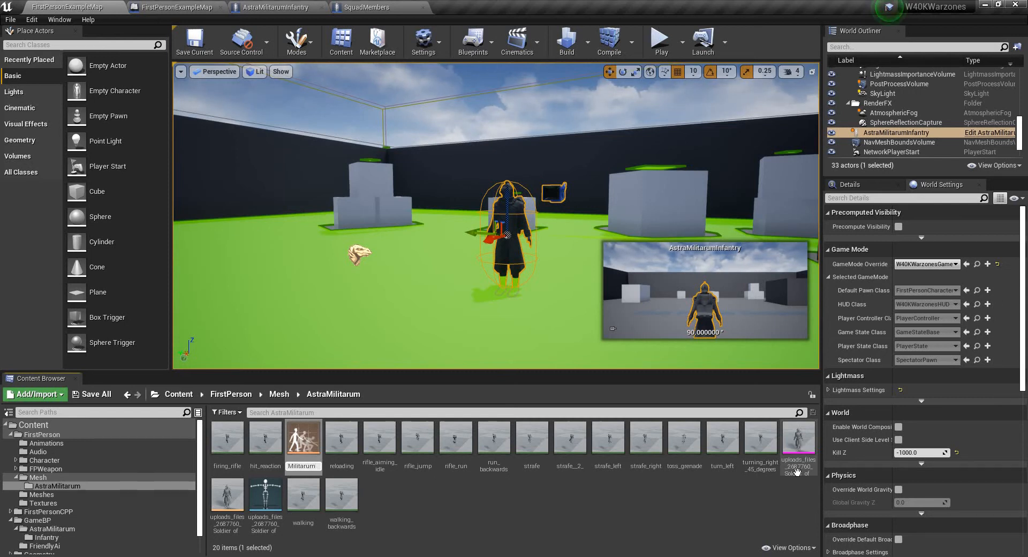
pyautogui.write('arumNormalBlendSpace')
pyautogui.press('Return')
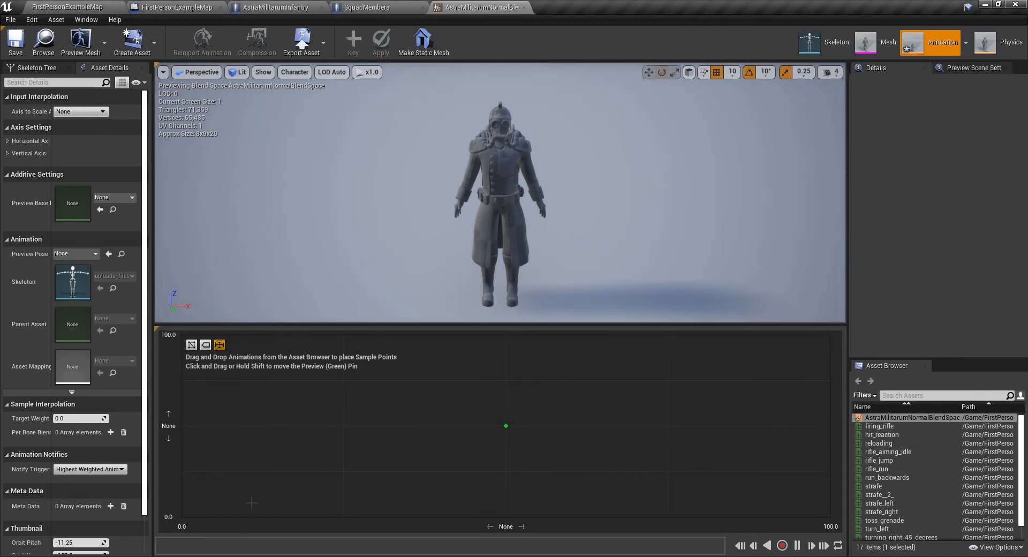
# Name the Blend Space's vertical axis MovingForward and its horizontal axis SideToSide
pyautogui.click(7, 141)
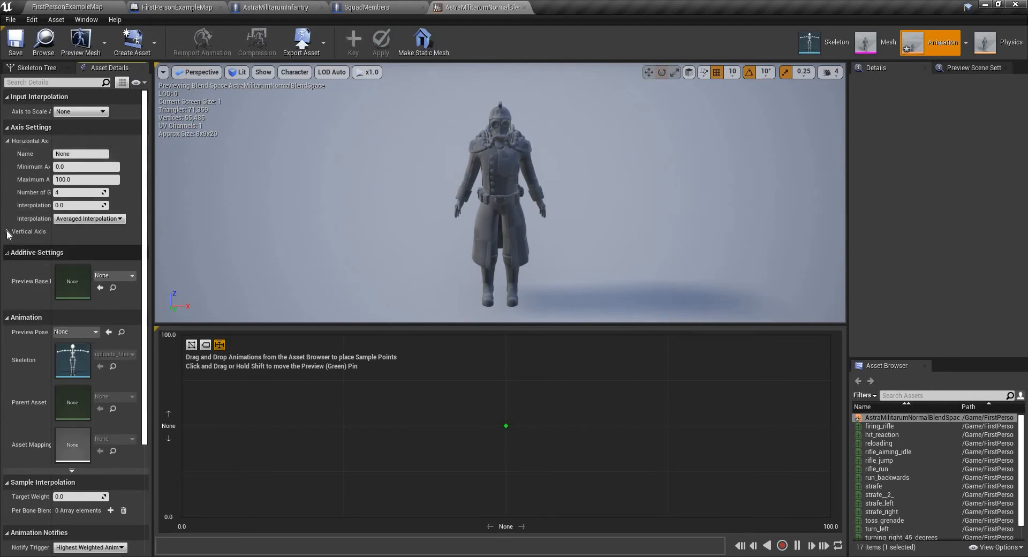
pyautogui.click(7, 231)
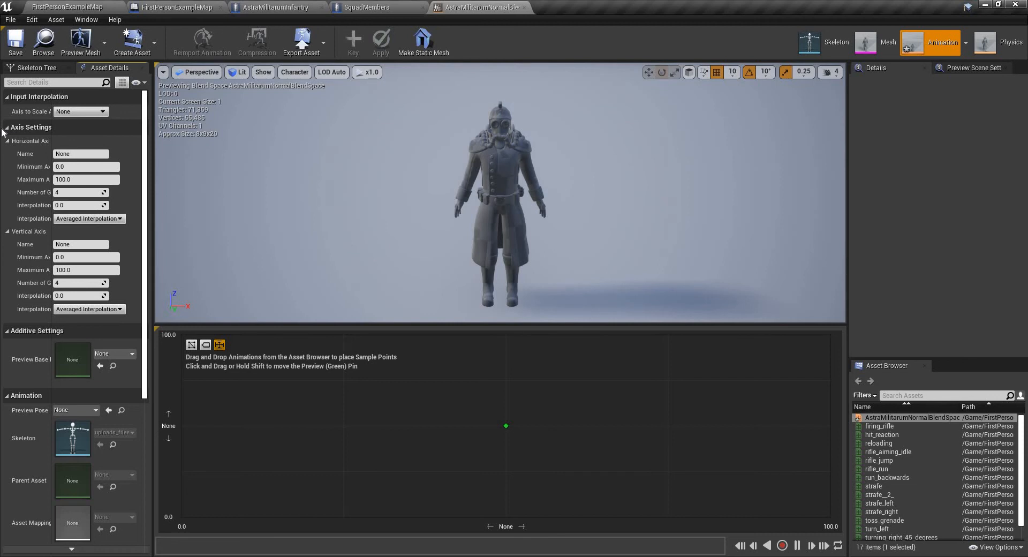
pyautogui.click(75, 244)
pyautogui.write('MovingForward')
pyautogui.press('Return')
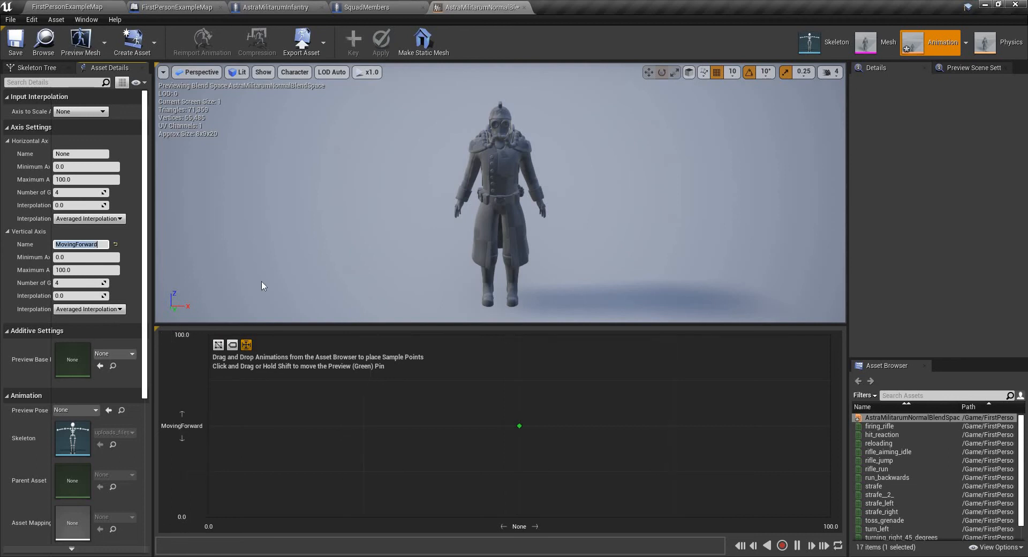
pyautogui.click(82, 155)
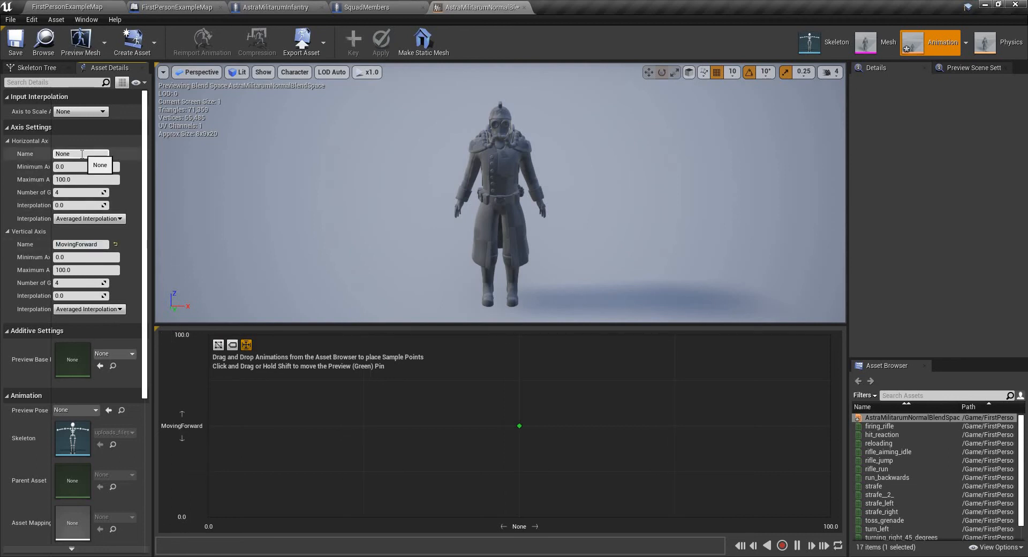
pyautogui.press('BackSpace')
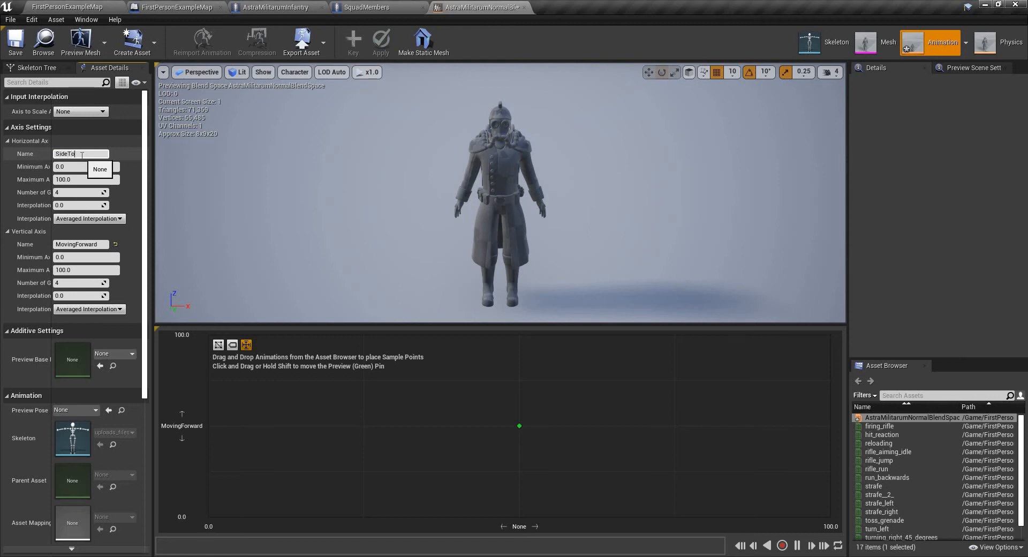
pyautogui.write('SideToSide')
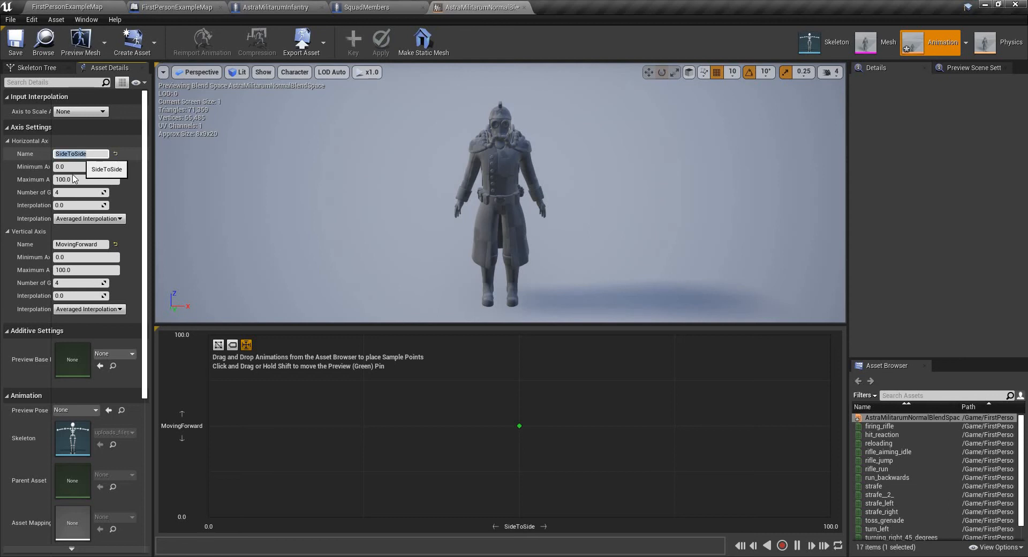
# Set the SideToSide axis range to a minimum of -600 and a maximum of 600
pyautogui.click(78, 166)
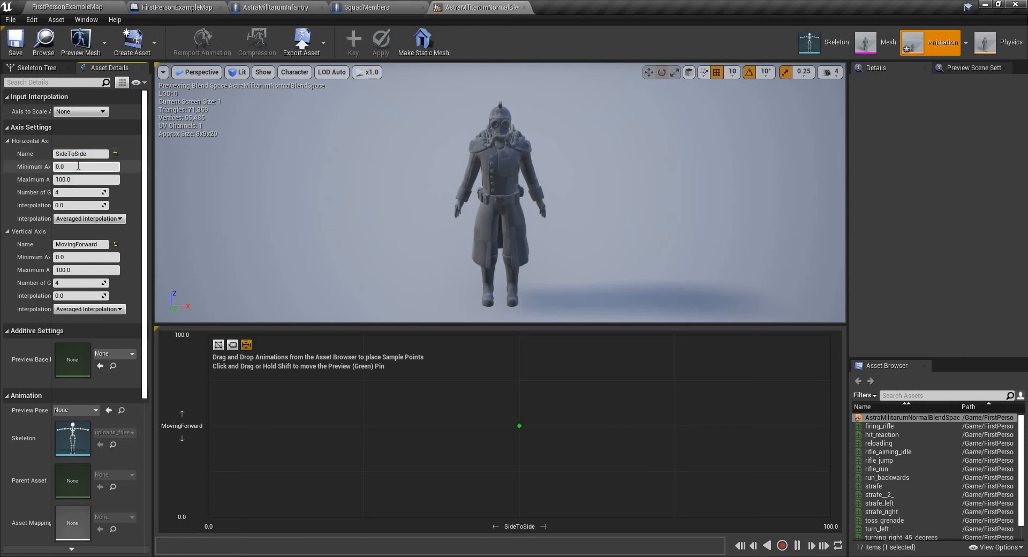
pyautogui.doubleClick(79, 167)
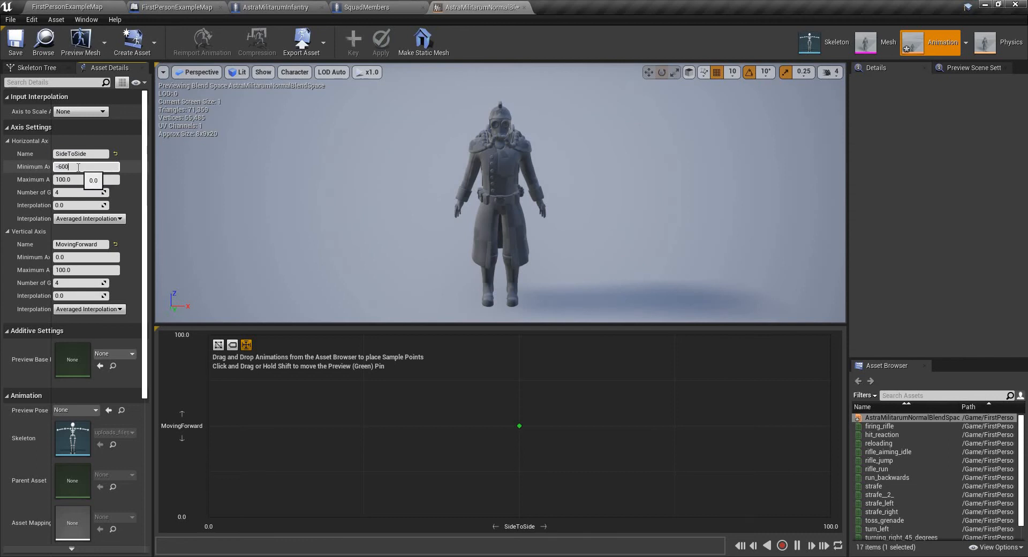
pyautogui.write('-600')
pyautogui.press('Tab')
pyautogui.write('6')
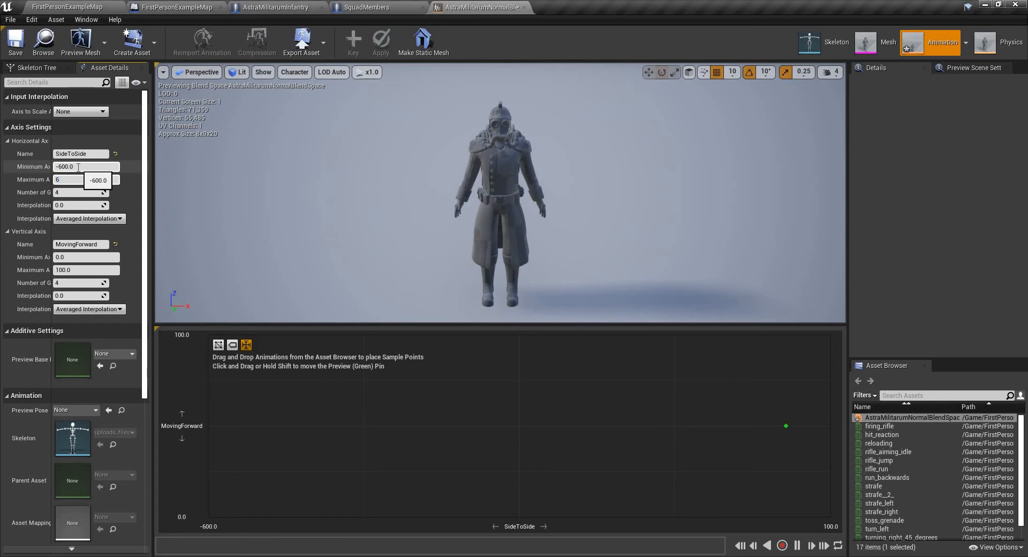
# Set the MovingForward axis range to a minimum of -600 and a maximum of 600
pyautogui.click(85, 258)
pyautogui.doubleClick(86, 258)
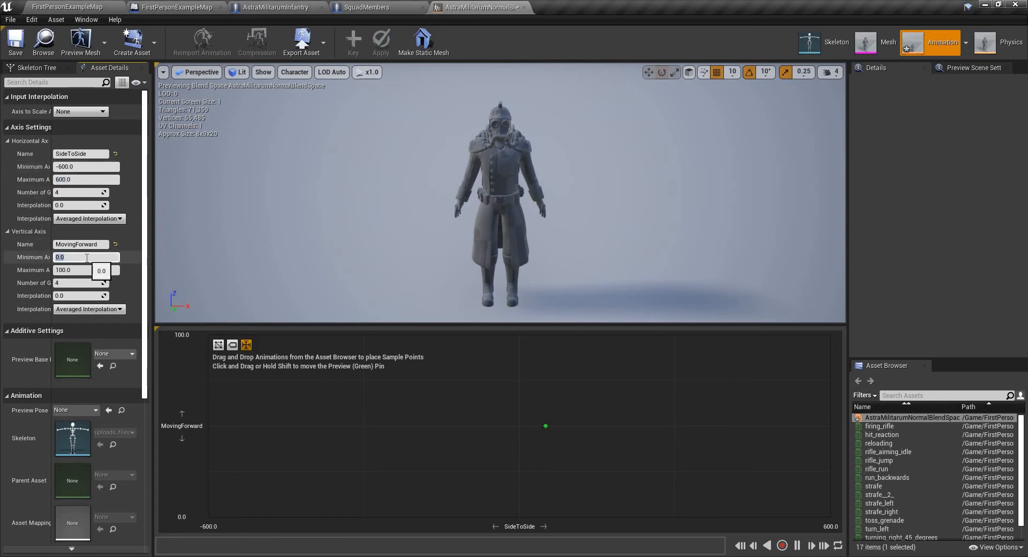
pyautogui.write('-600')
pyautogui.press('Tab')
pyautogui.write('600')
pyautogui.press('Return')
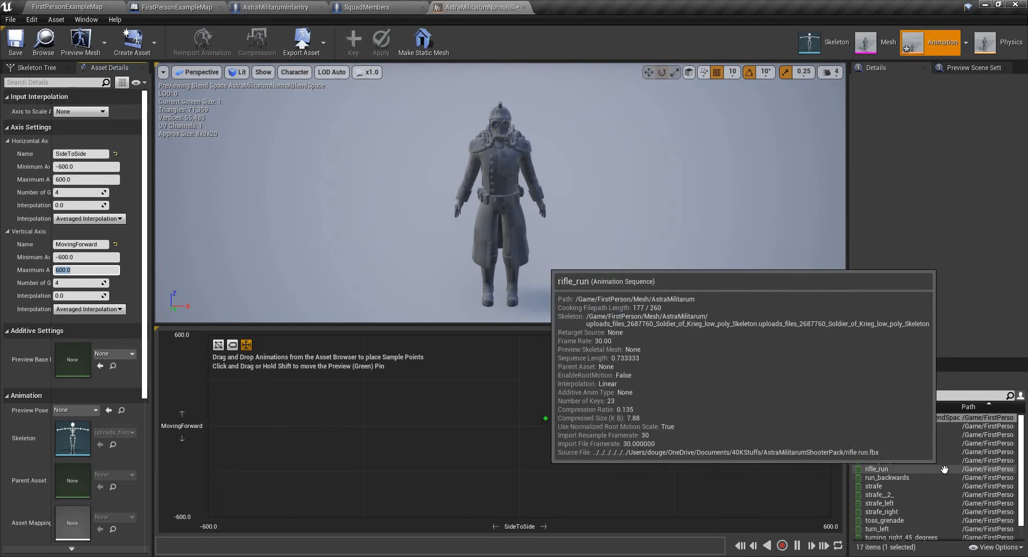
# Open the rifle_run animation, enable its root motion and set the root motion root lock to Anim First Frame
pyautogui.doubleClick(943, 468)
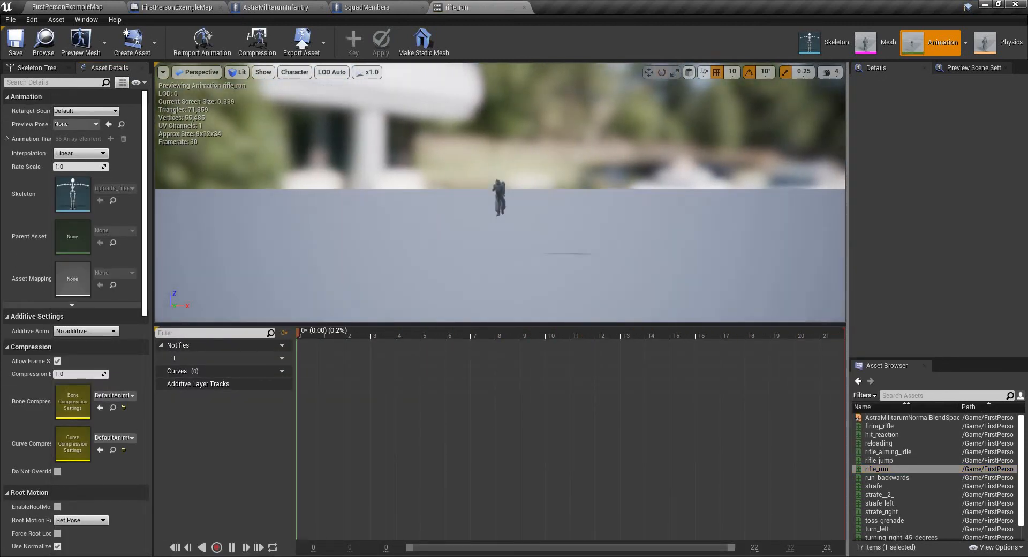
pyautogui.click(58, 507)
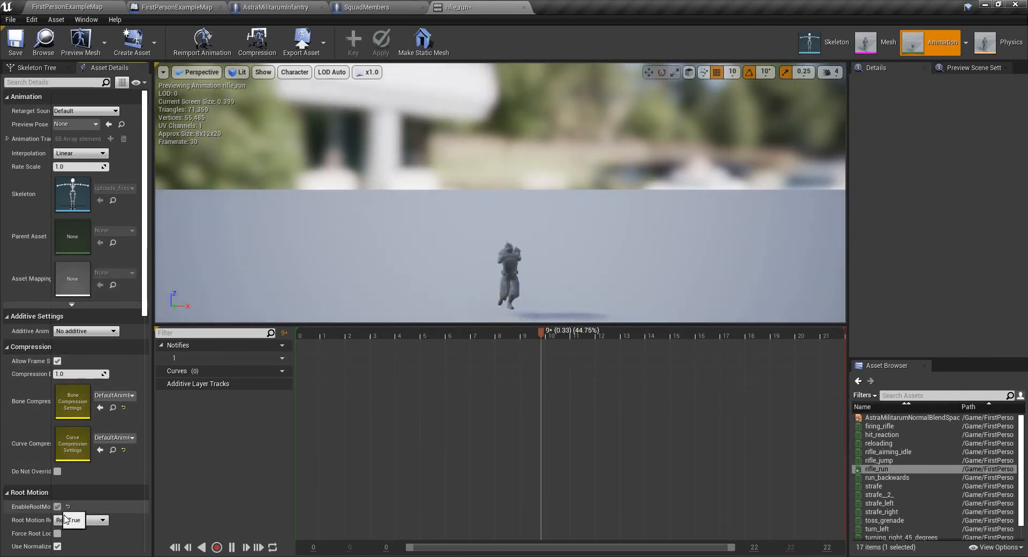
pyautogui.click(81, 520)
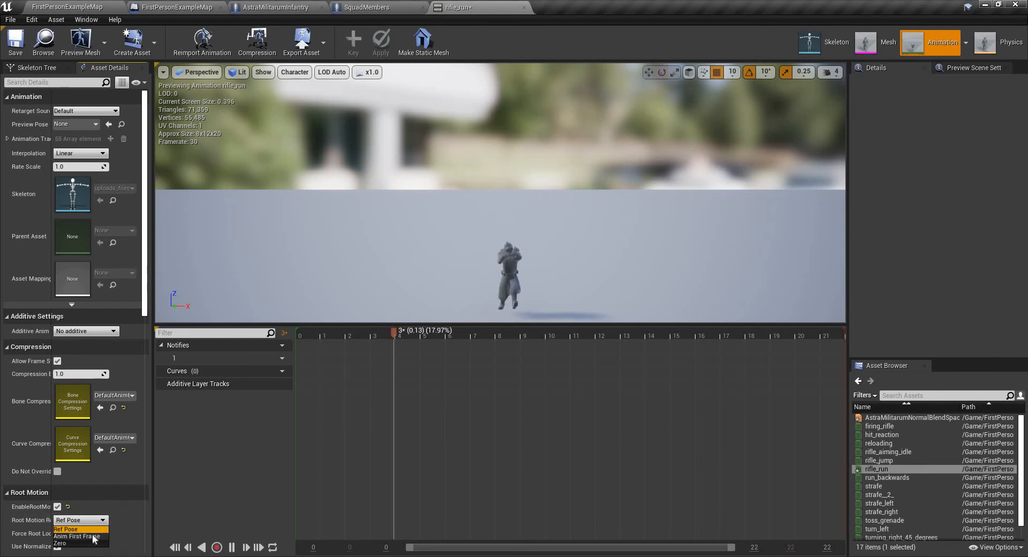
pyautogui.click(93, 536)
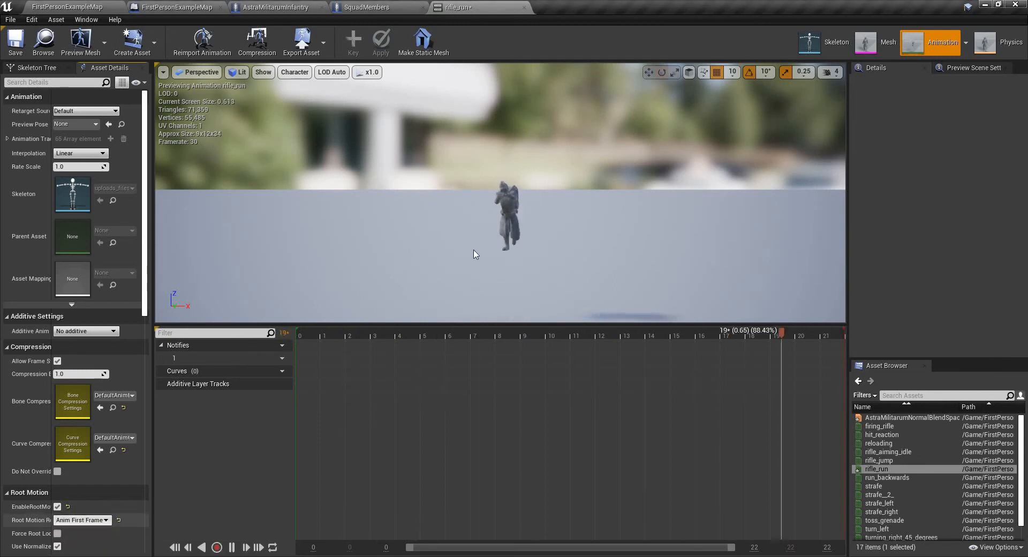
# Enable root motion on the strafe animation and set its root lock to Anim First Frame
pyautogui.doubleClick(966, 485)
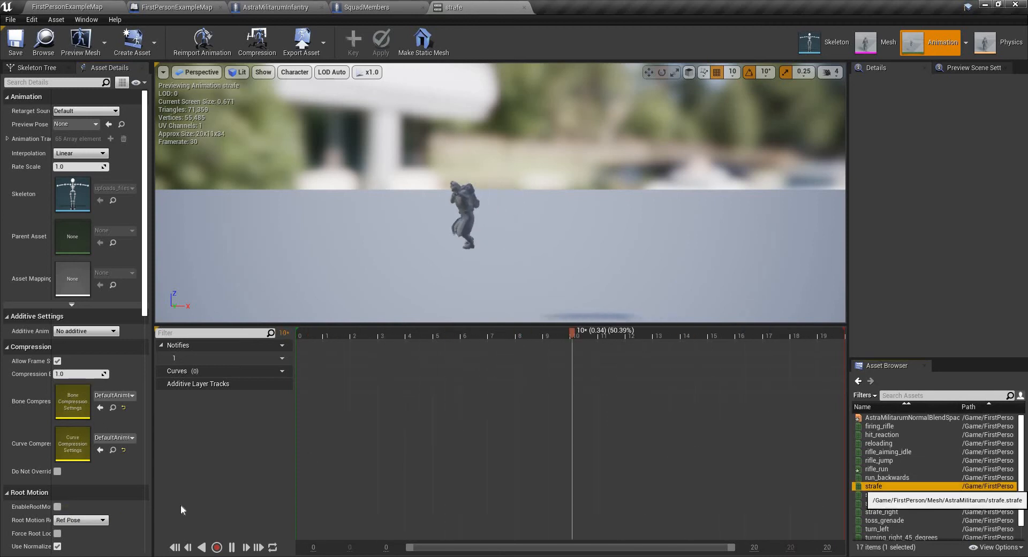
pyautogui.click(57, 506)
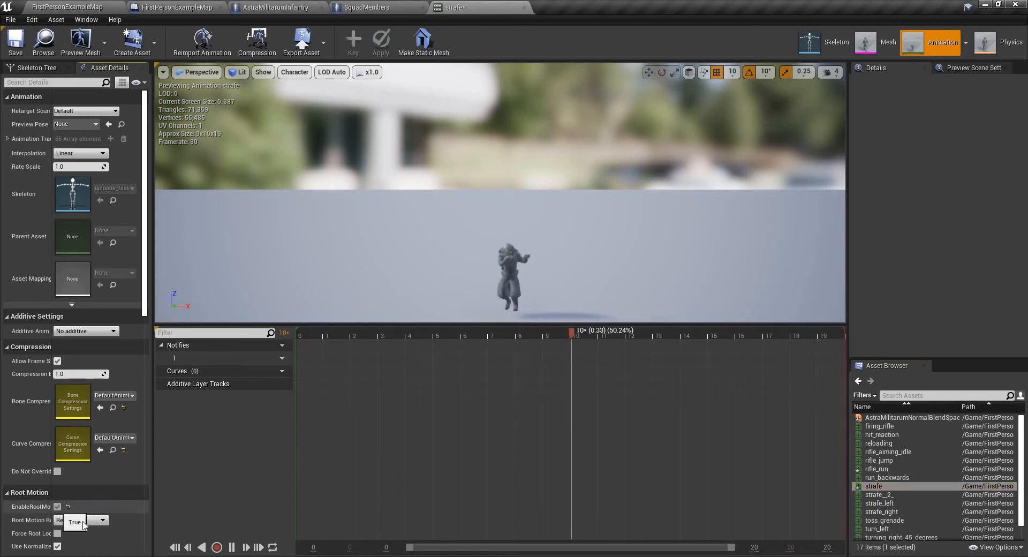
pyautogui.click(80, 520)
pyautogui.click(78, 535)
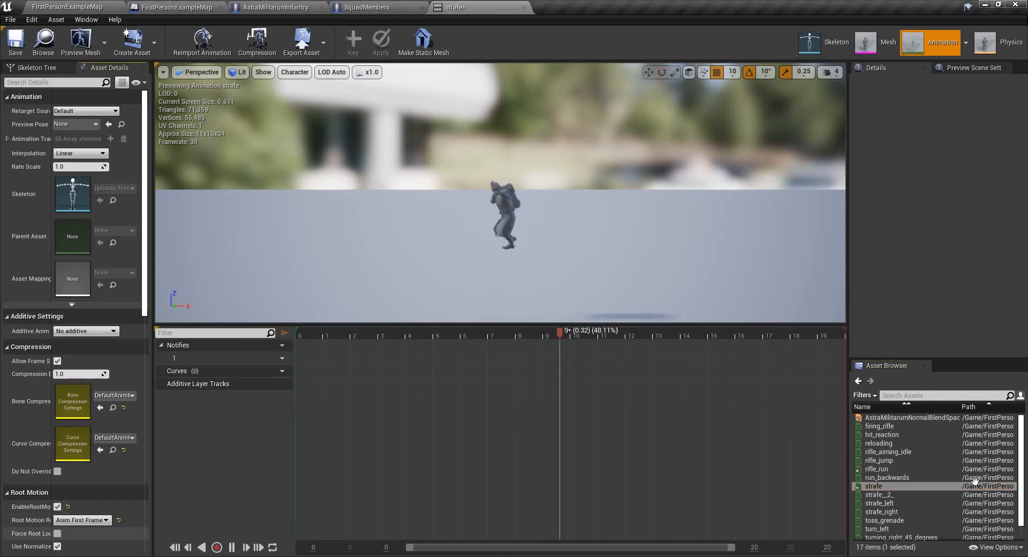
# Enable root motion on the strafe__2_ animation and set its root lock to Anim First Frame
pyautogui.doubleClick(966, 494)
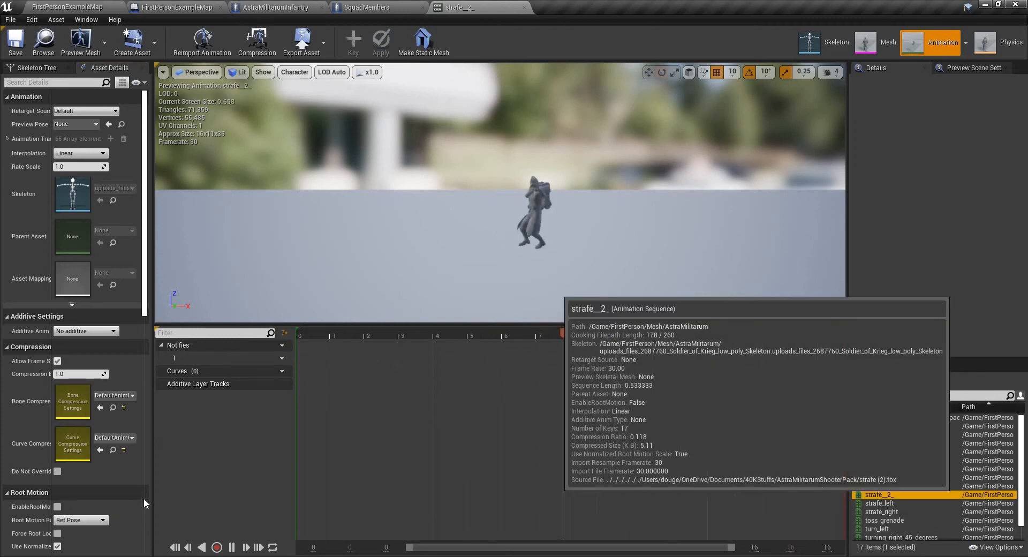
pyautogui.click(58, 506)
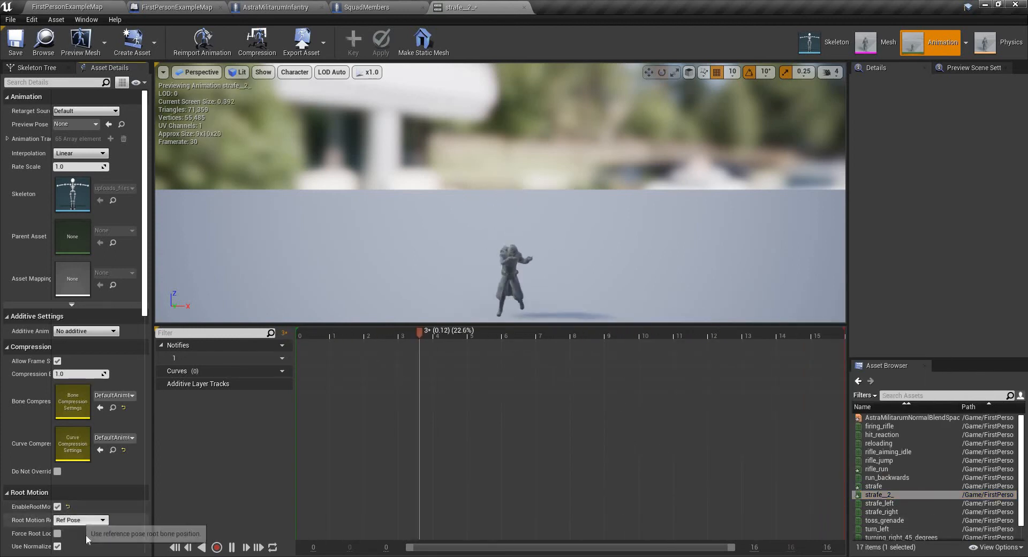
pyautogui.click(81, 520)
pyautogui.click(88, 537)
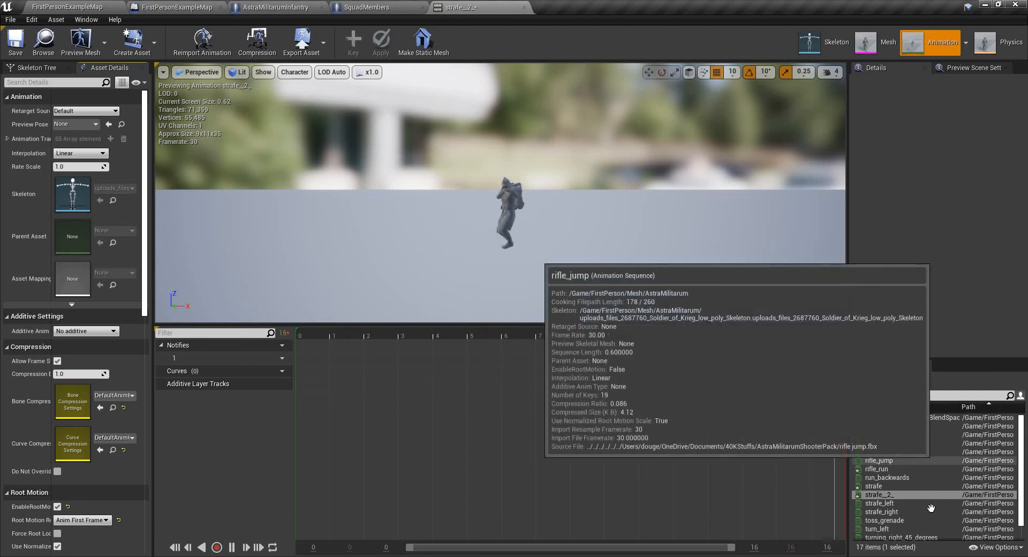
# Enable root motion on the strafe_left animation and set its root lock to Anim First Frame
pyautogui.doubleClick(910, 503)
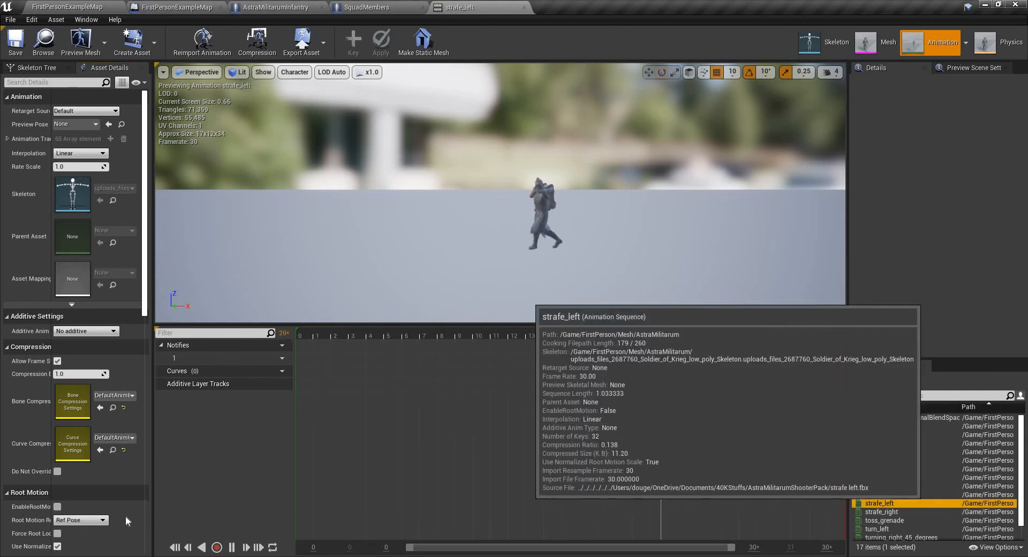
pyautogui.click(57, 506)
pyautogui.click(81, 520)
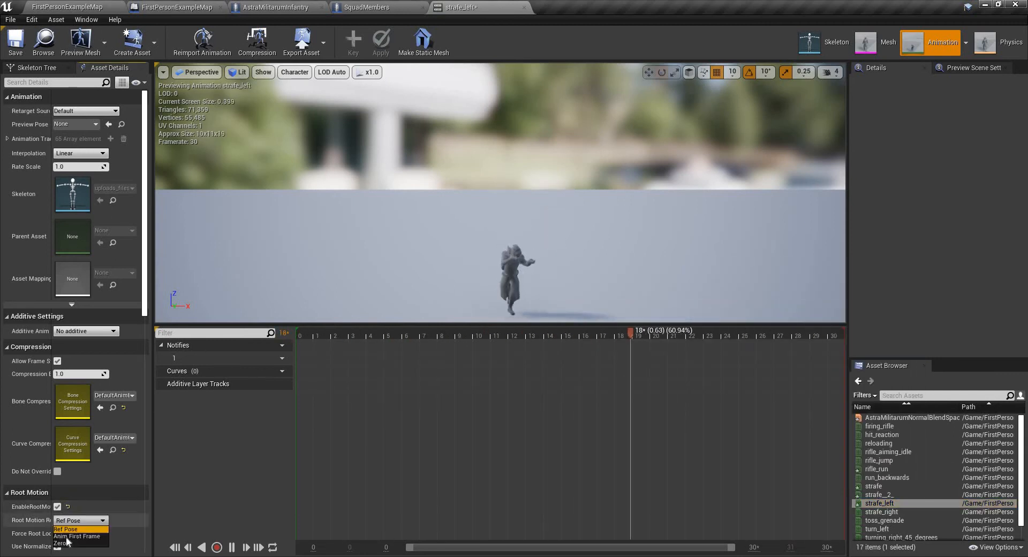
pyautogui.click(66, 536)
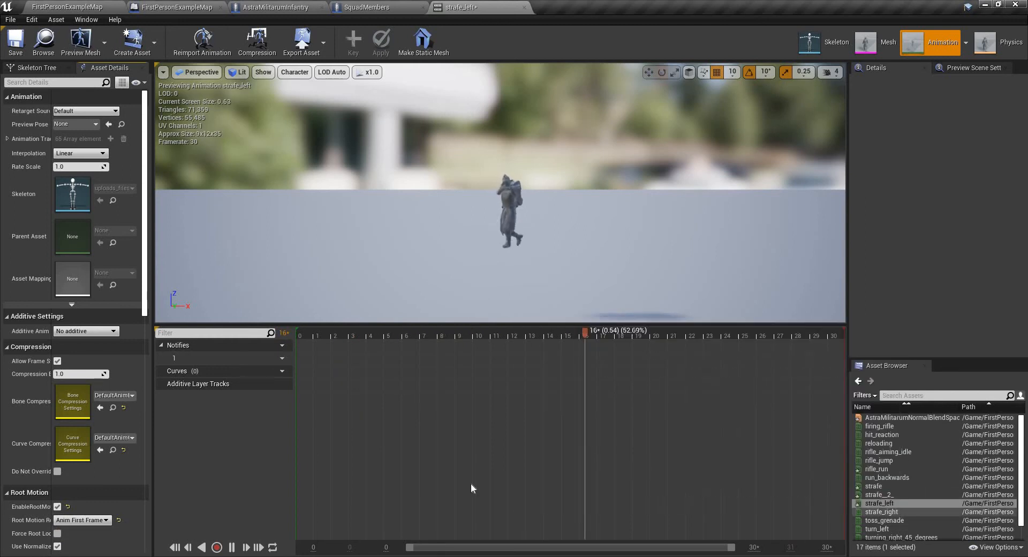
# Enable root motion on the strafe_right animation and set its root lock to Anim First Frame
pyautogui.doubleClick(881, 511)
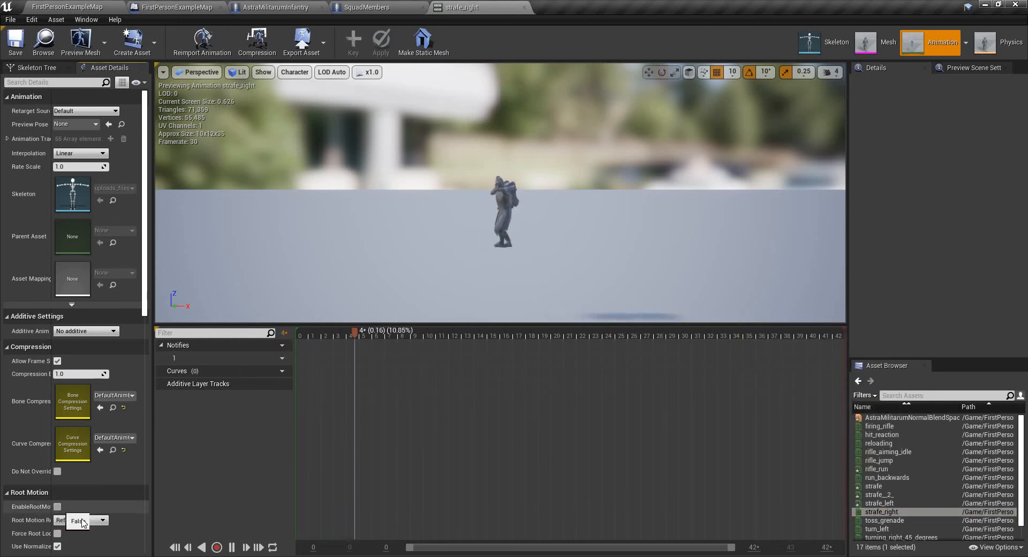
pyautogui.click(57, 507)
pyautogui.click(80, 520)
pyautogui.click(75, 536)
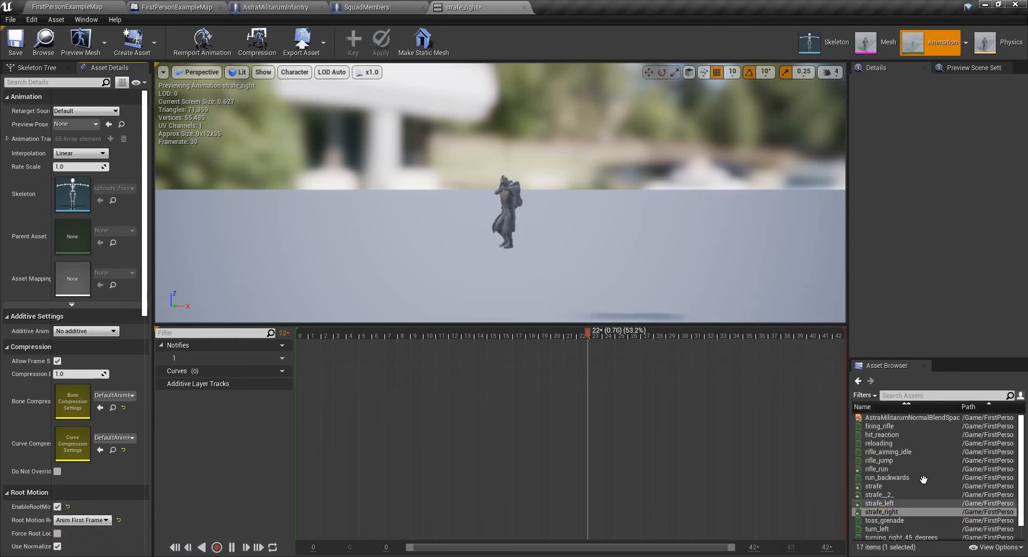
# Enable root motion on the walking animation and set its root lock to Anim First Frame
pyautogui.scroll(-1, 963, 467)
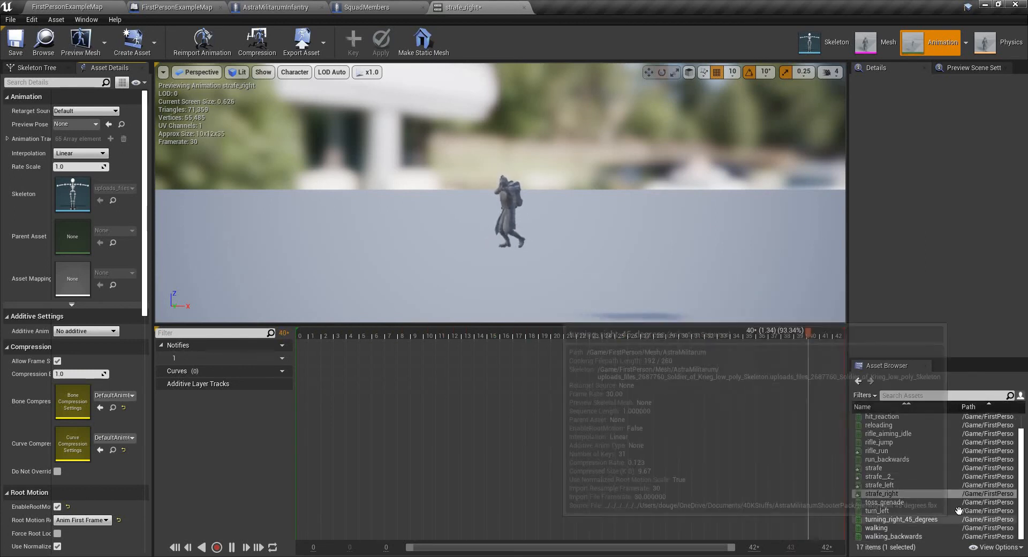
pyautogui.click(876, 527)
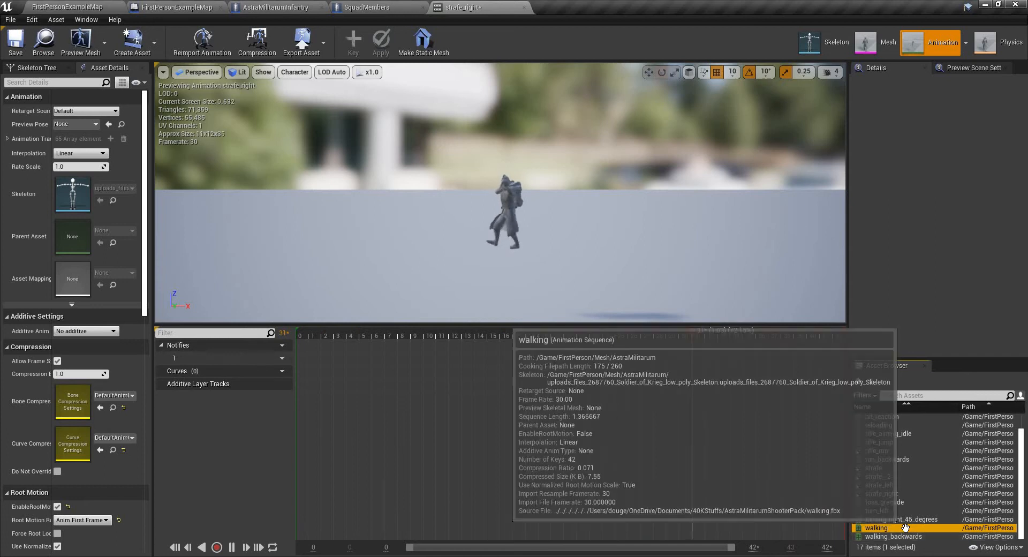
pyautogui.click(57, 507)
pyautogui.click(77, 521)
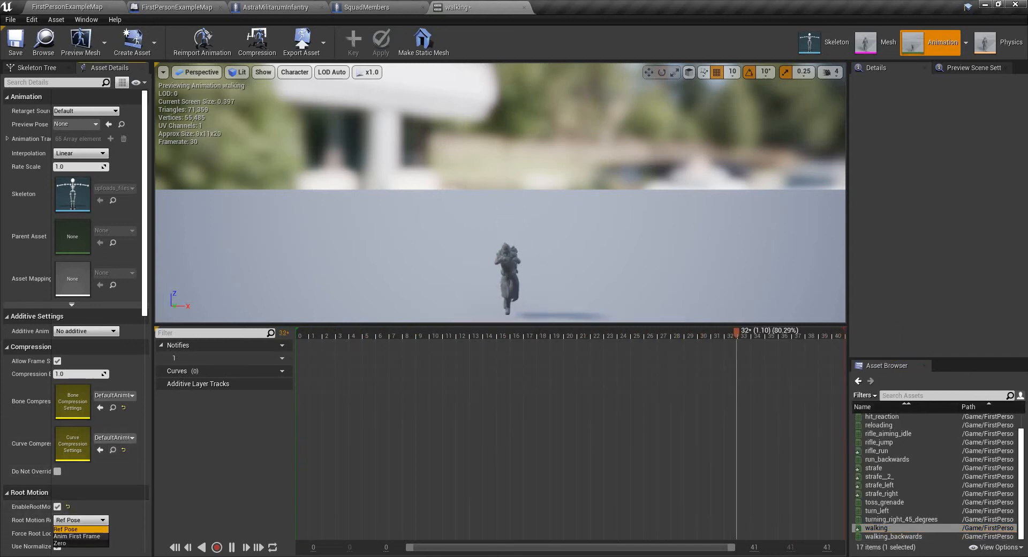
pyautogui.click(80, 538)
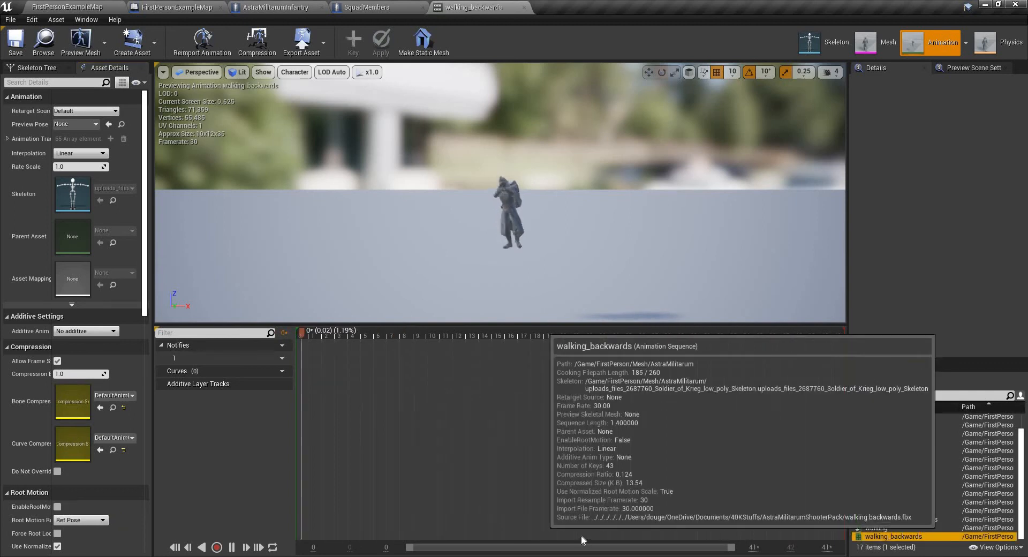
# Enable root motion on the walking_backwards animation and set its root lock to Anim First Frame
pyautogui.click(893, 536)
pyautogui.click(57, 506)
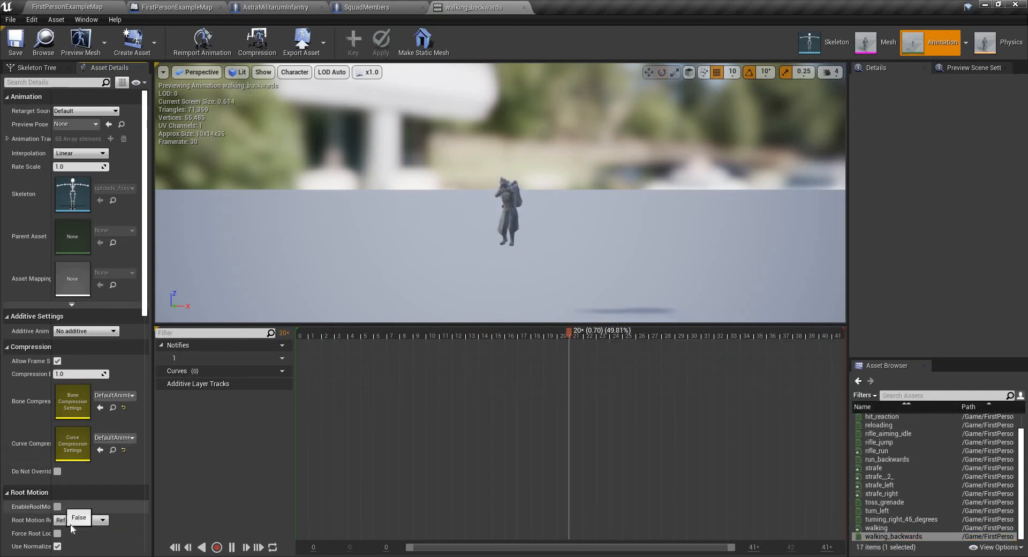
pyautogui.click(80, 520)
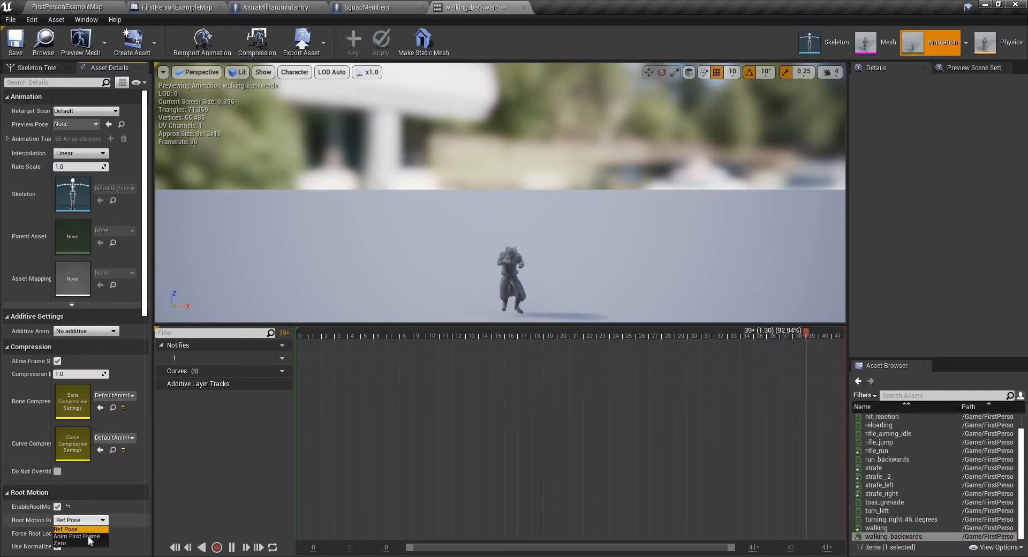
pyautogui.click(80, 537)
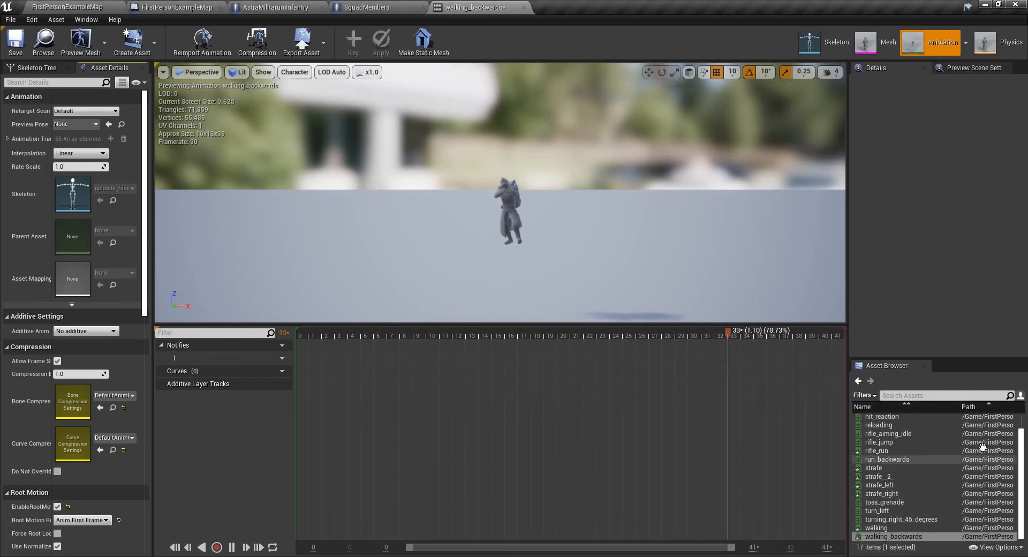
# Enable root motion on the run_backwards animation and set its root lock to Anim First Frame
pyautogui.scroll(1, 956, 471)
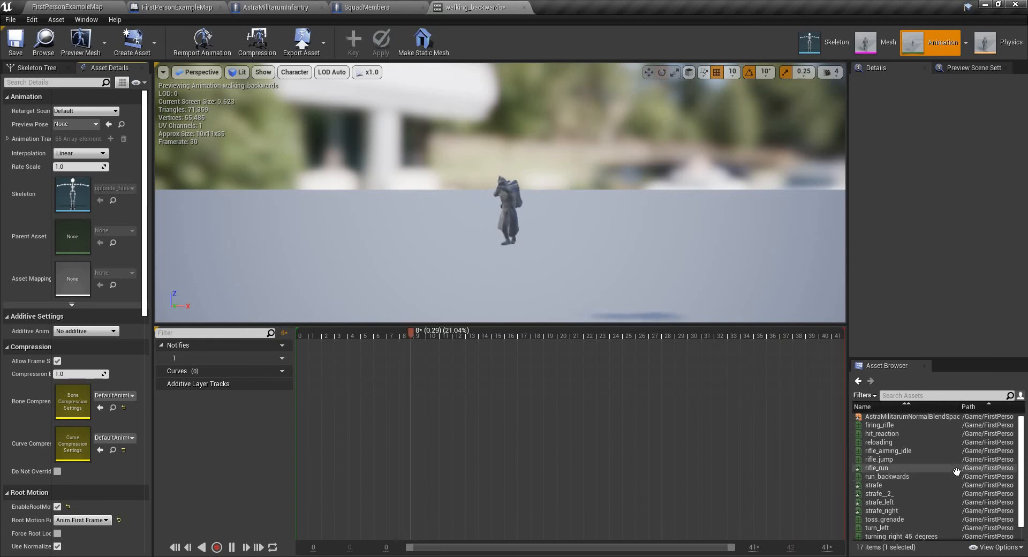
pyautogui.click(956, 468)
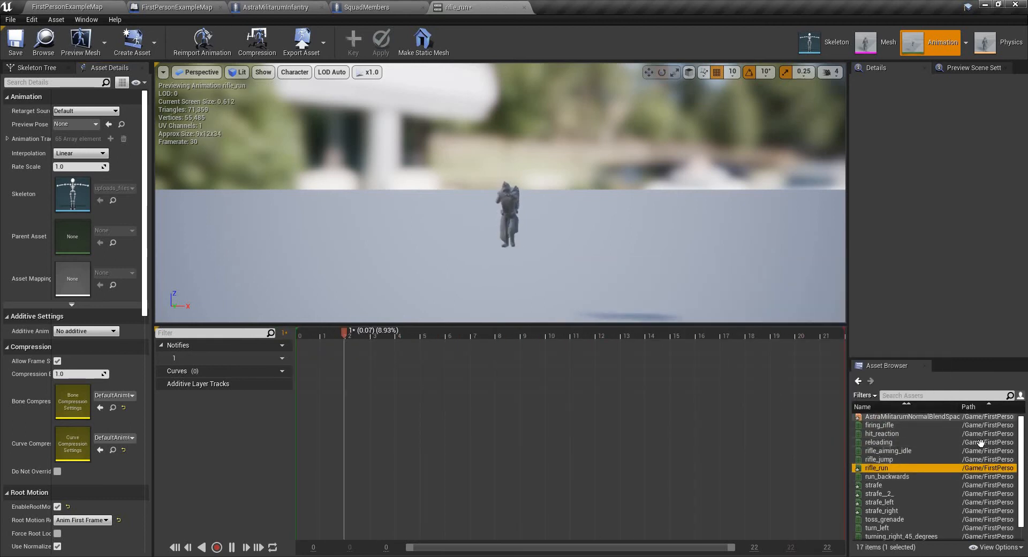
pyautogui.click(961, 476)
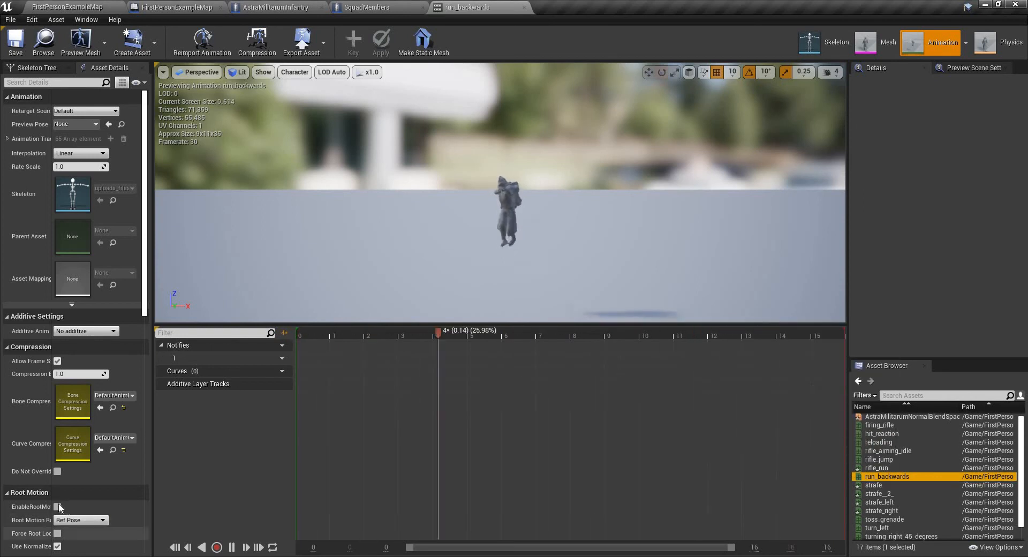
pyautogui.click(57, 506)
pyautogui.click(81, 520)
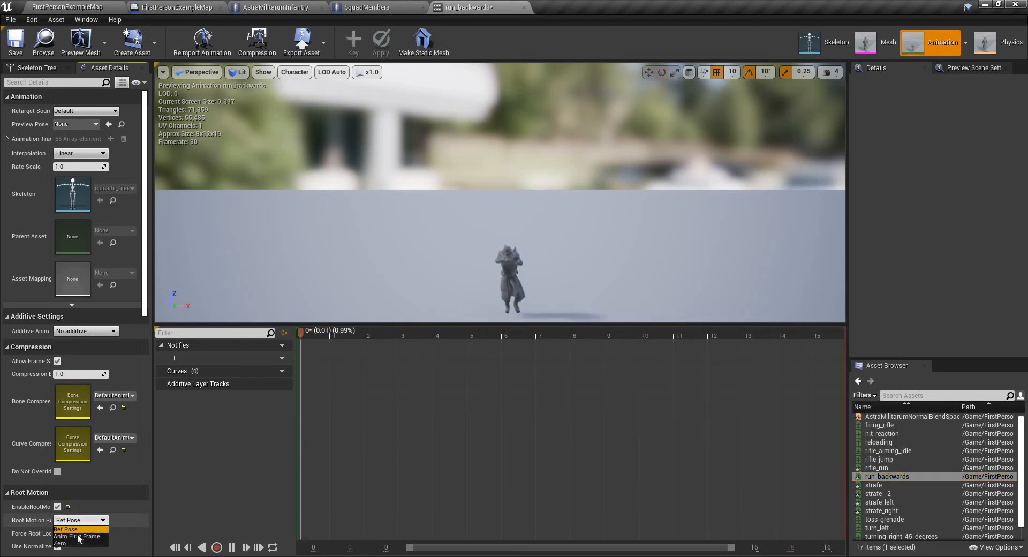
pyautogui.click(75, 535)
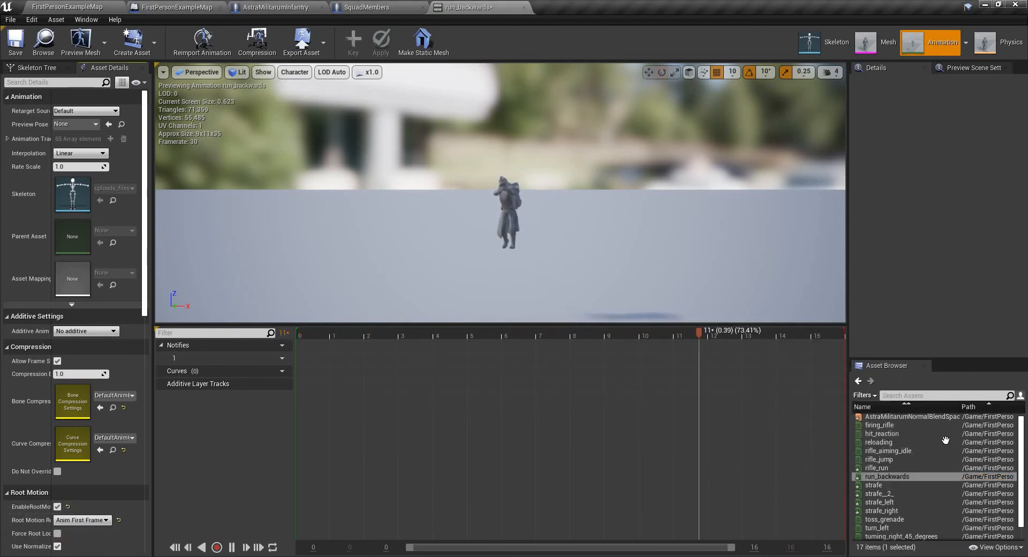
# Open the AstraMilitarumNormalBlendSpace blend space for editing
pyautogui.scroll(-1, 950, 493)
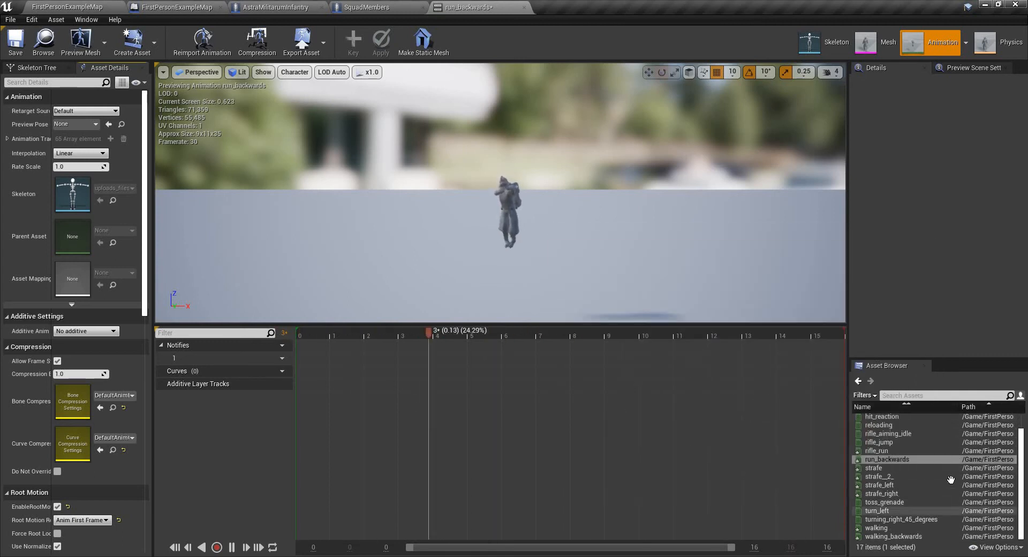
pyautogui.scroll(1, 946, 430)
pyautogui.moveTo(946, 427)
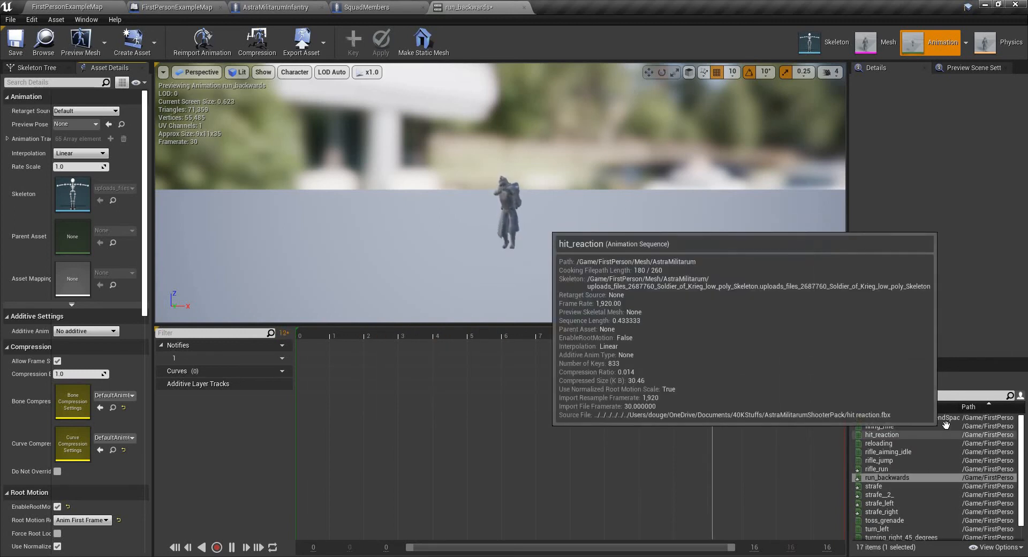
pyautogui.click(945, 425)
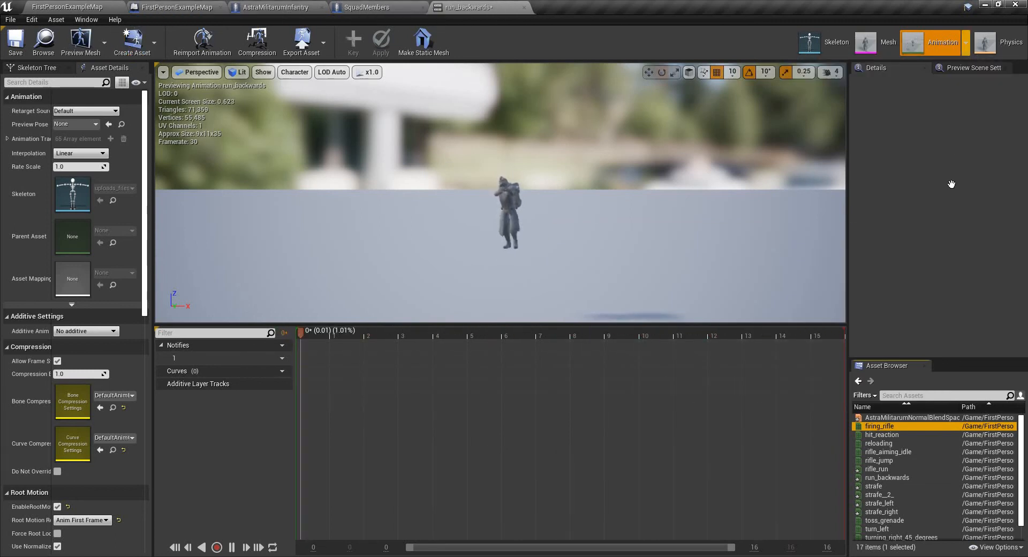
pyautogui.click(965, 42)
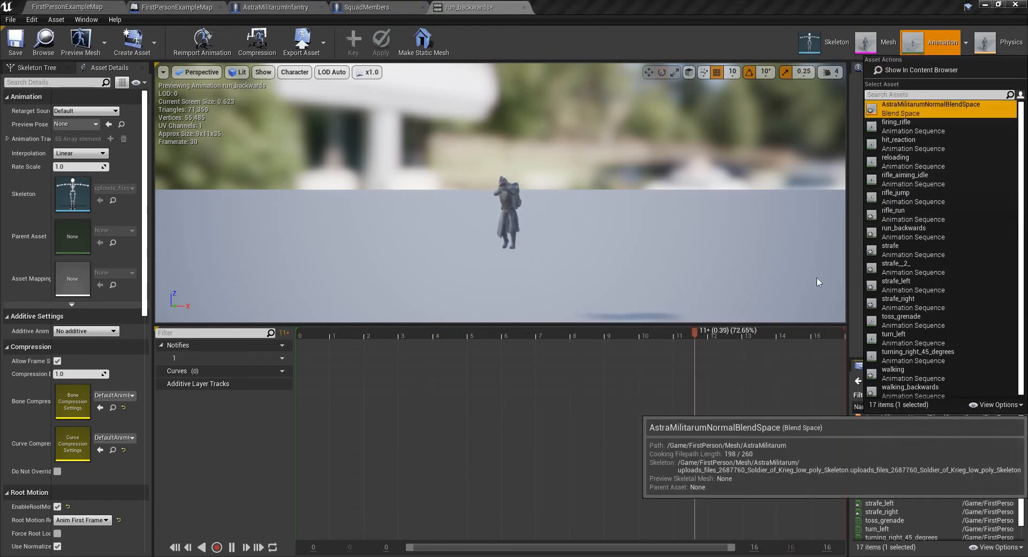
pyautogui.press('Return')
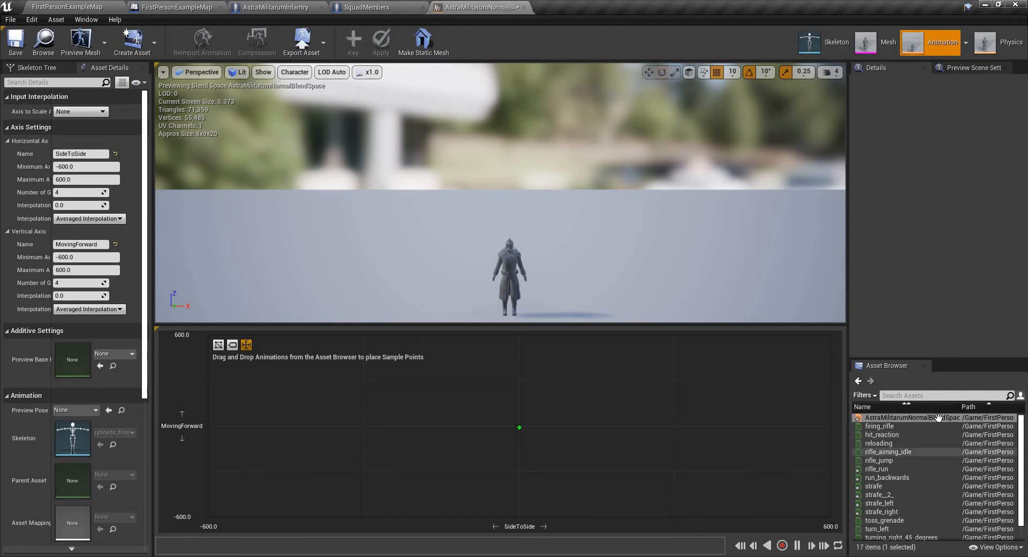
# Add rifle_run to the blend space at SideToSide 0, MovingForward 600, and rifle_aiming_idle at the centre point
pyautogui.click(917, 469)
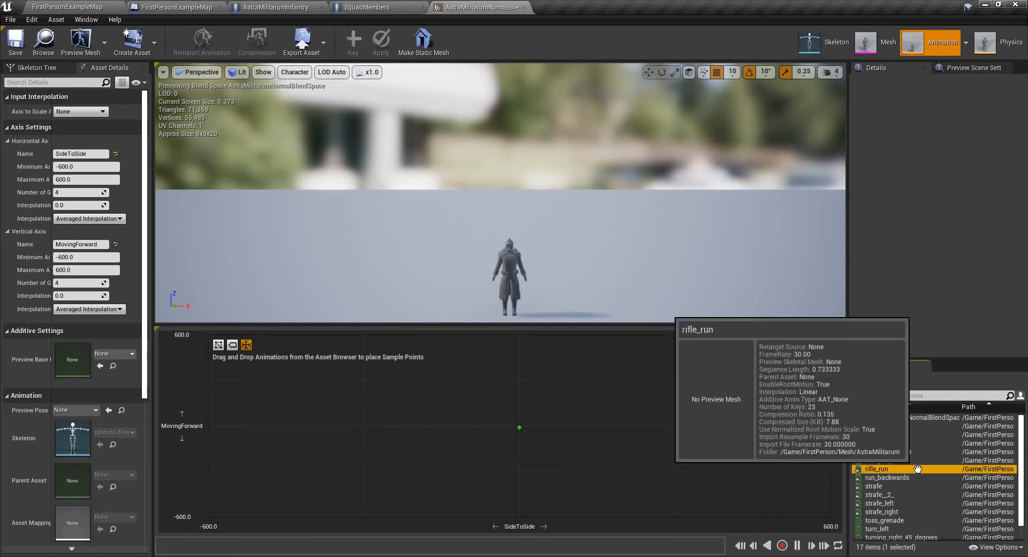
pyautogui.moveTo(878, 468); pyautogui.dragTo(519, 335)
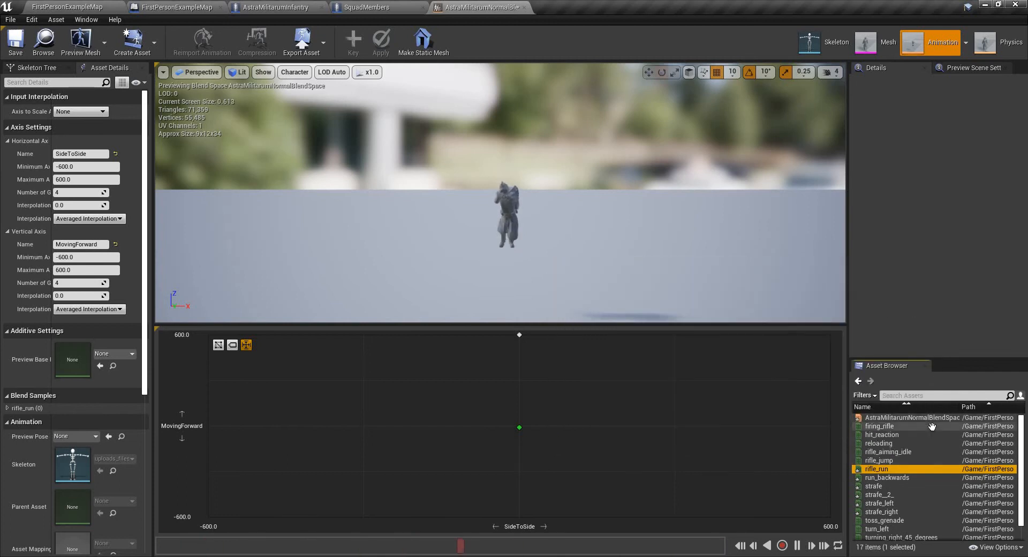
pyautogui.moveTo(931, 426)
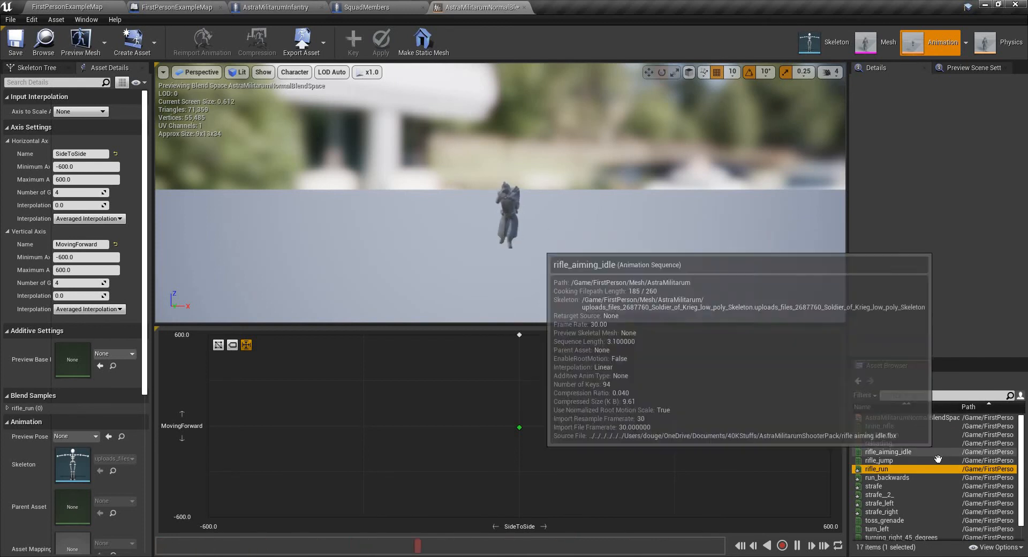
pyautogui.scroll(-2, 934, 482)
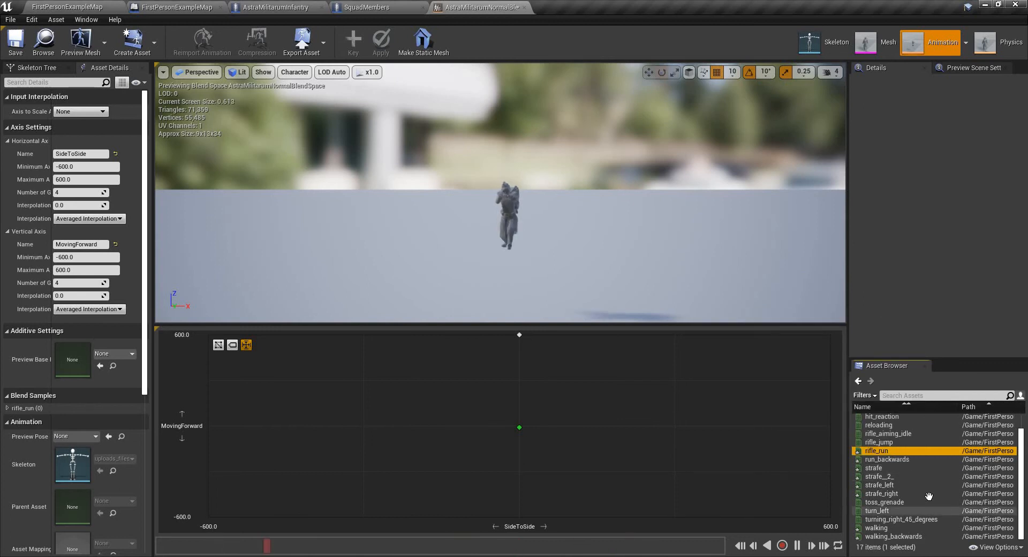
pyautogui.scroll(2, 942, 461)
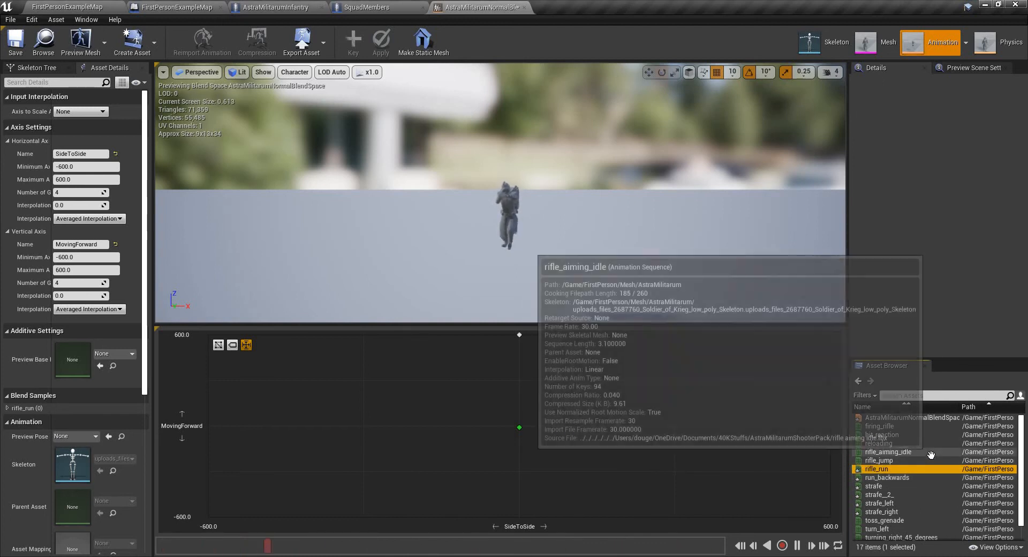
pyautogui.click(930, 452)
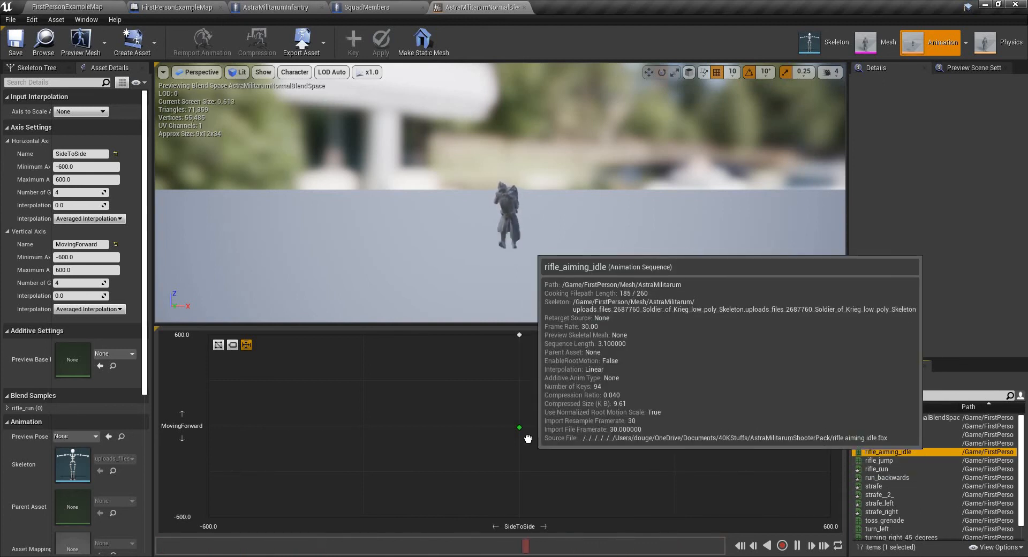
pyautogui.moveTo(528, 439); pyautogui.dragTo(527, 439)
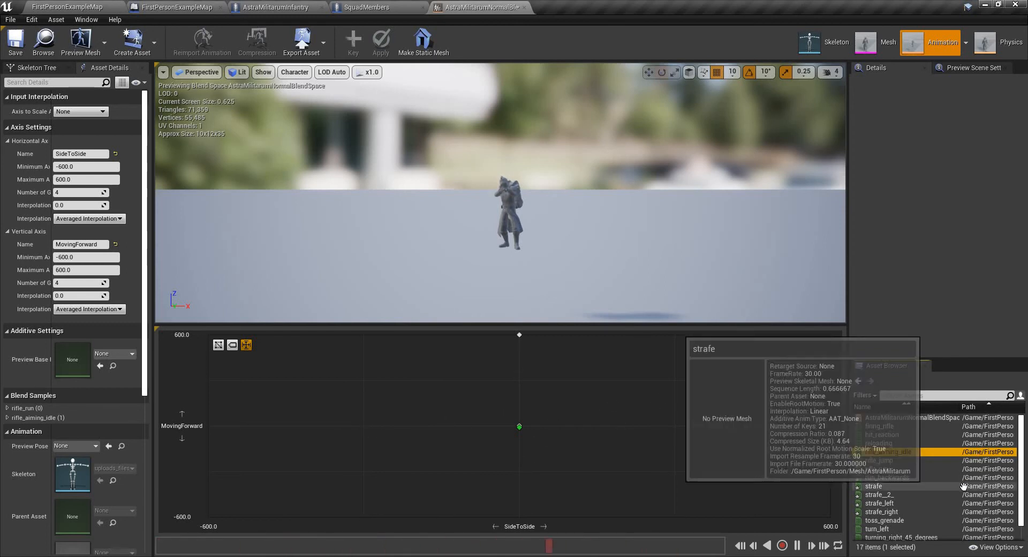
# Add run_backwards to the blend space at SideToSide 0, MovingForward -600
pyautogui.moveTo(956, 476)
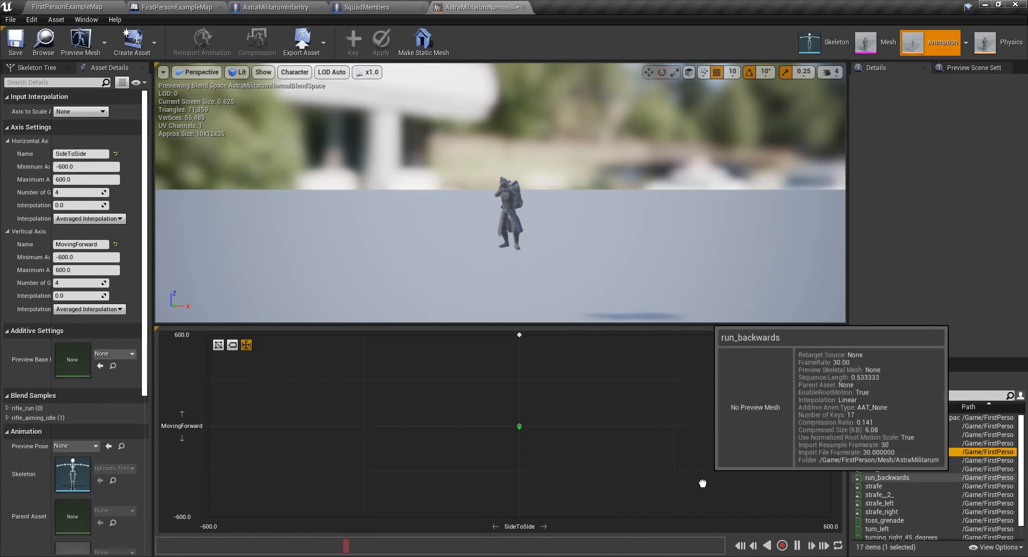
pyautogui.moveTo(703, 482); pyautogui.dragTo(518, 517)
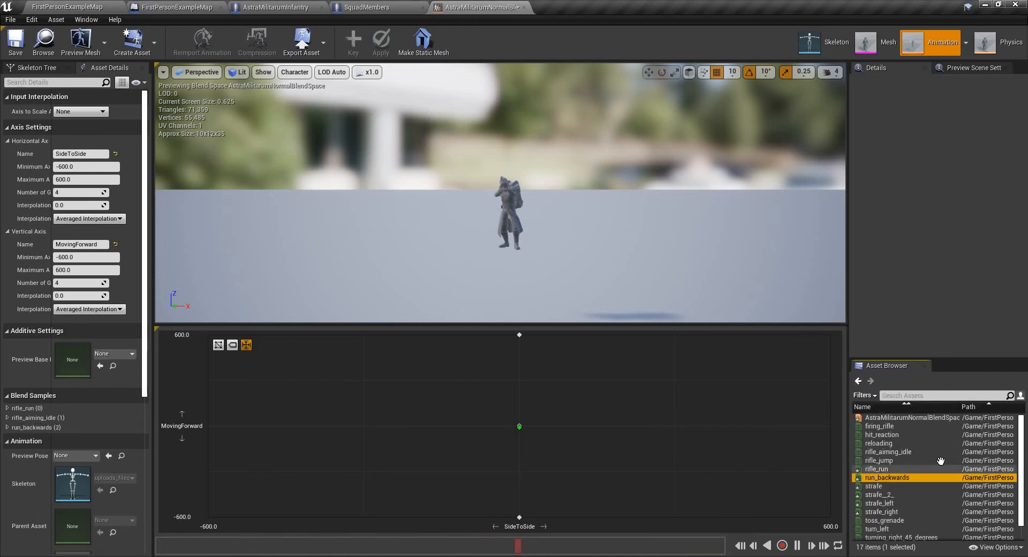
# Add walking at MovingForward 300 and walking_backwards at MovingForward -300, both at SideToSide 0
pyautogui.scroll(-2, 940, 460)
pyautogui.moveTo(923, 528)
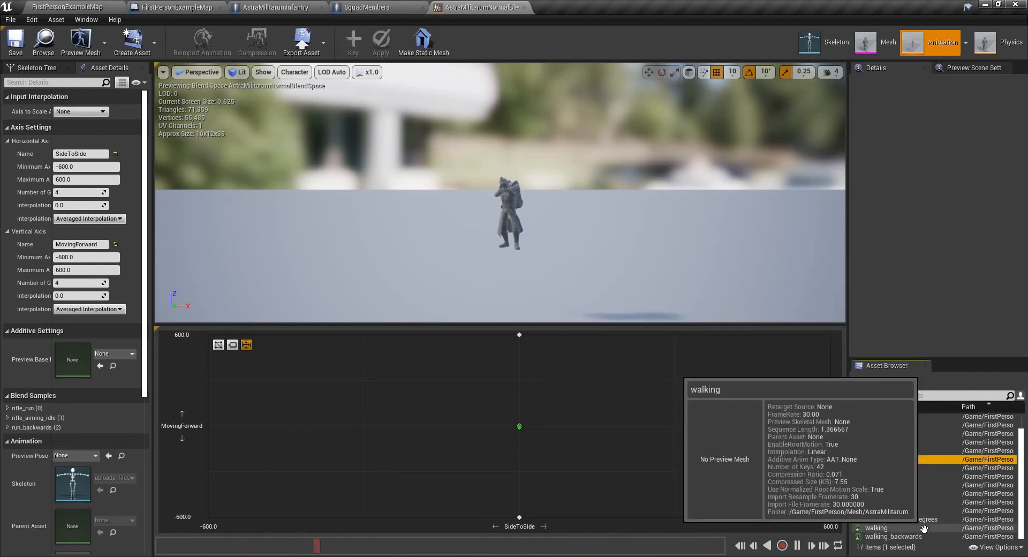
pyautogui.moveTo(923, 528); pyautogui.dragTo(531, 390)
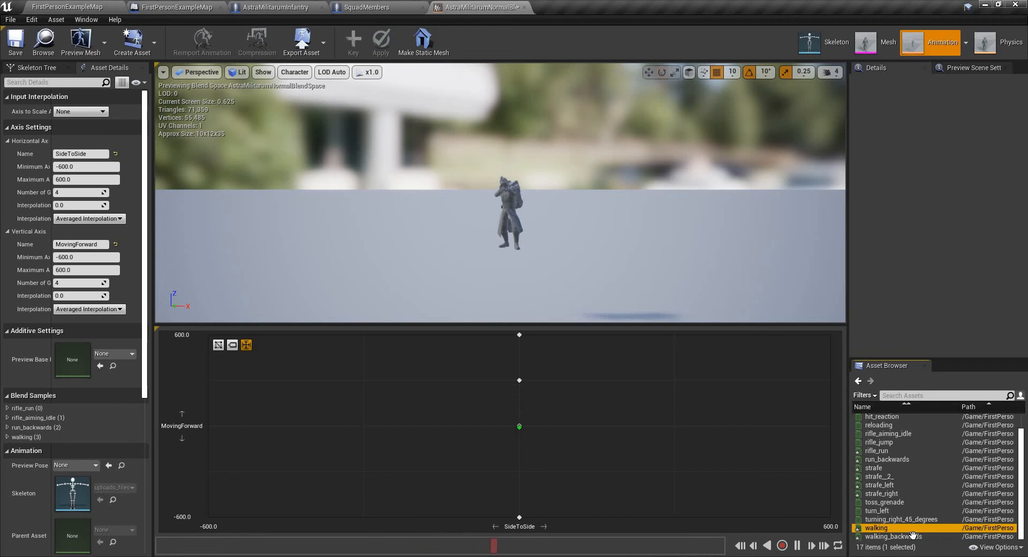
pyautogui.moveTo(910, 537)
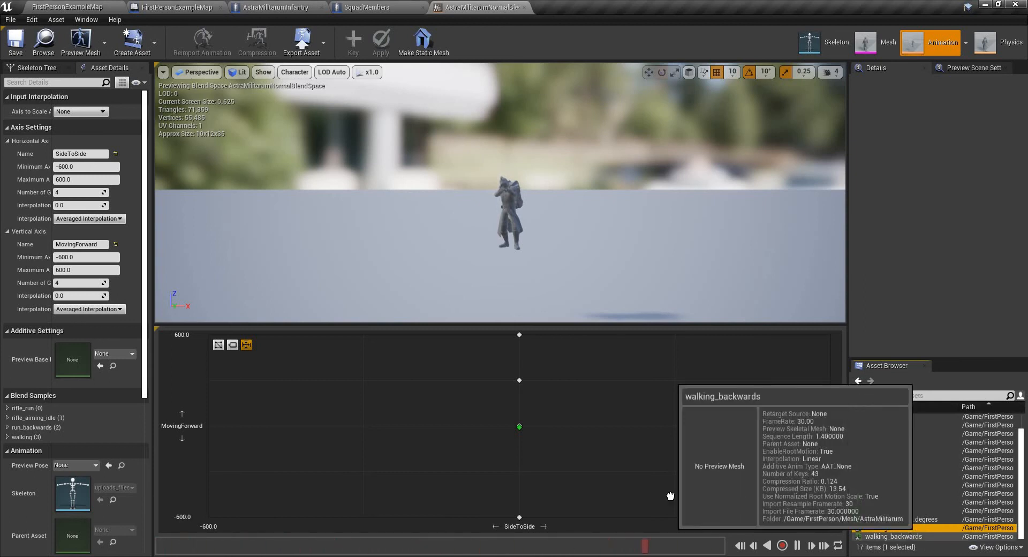
pyautogui.moveTo(909, 536); pyautogui.dragTo(540, 471)
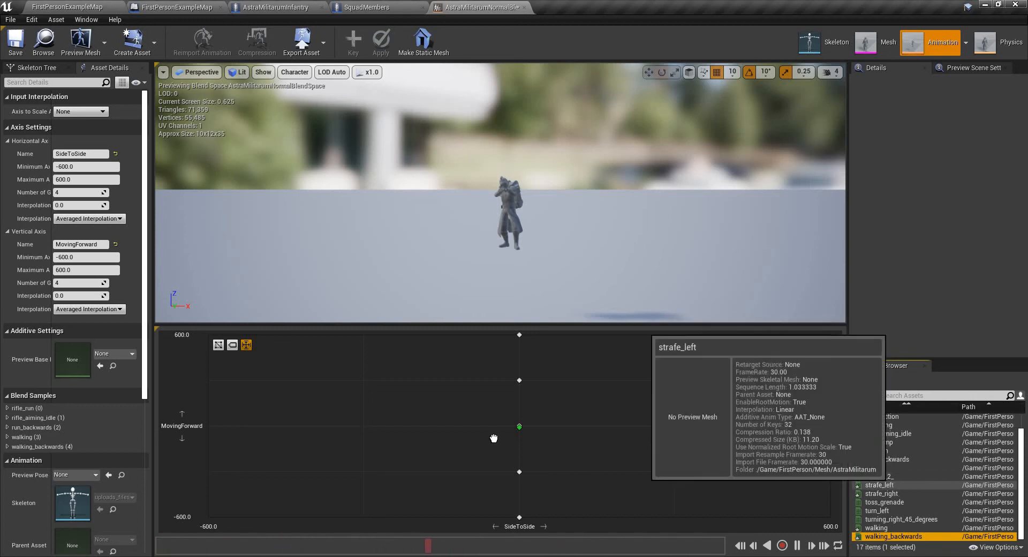
# Add strafe_left at SideToSide -300 and strafe at SideToSide -600, both at MovingForward 0
pyautogui.moveTo(493, 438); pyautogui.dragTo(364, 425)
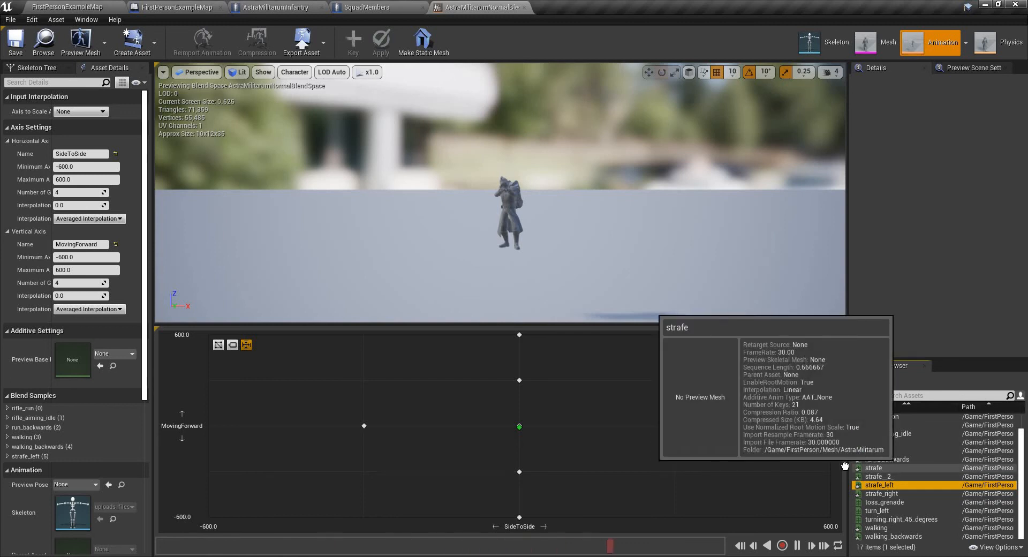
pyautogui.moveTo(883, 468); pyautogui.dragTo(209, 427)
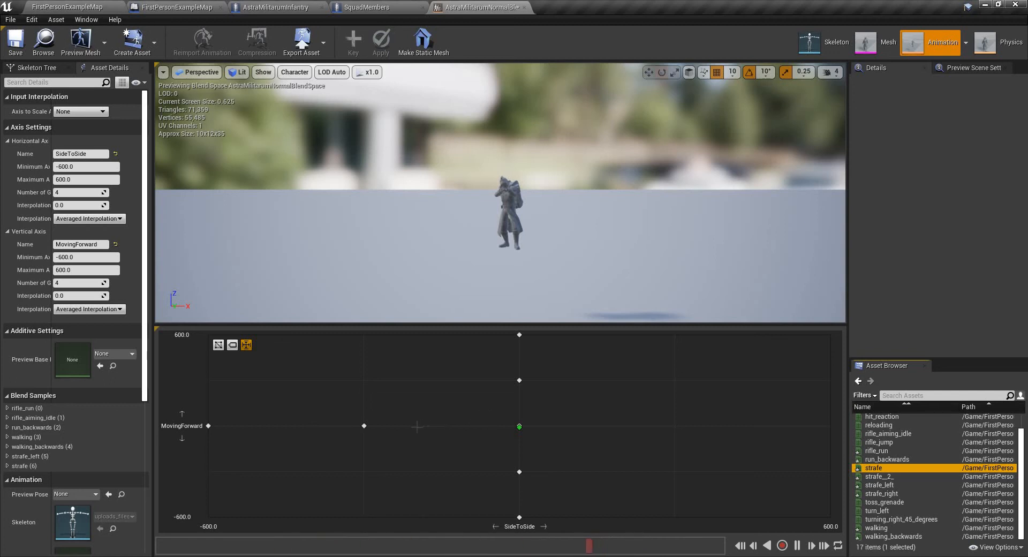
# Preview the blend towards negative SideToSide, and check the directions of the strafe_left, strafe and strafe_right animations
pyautogui.moveTo(418, 427); pyautogui.dragTo(219, 441)
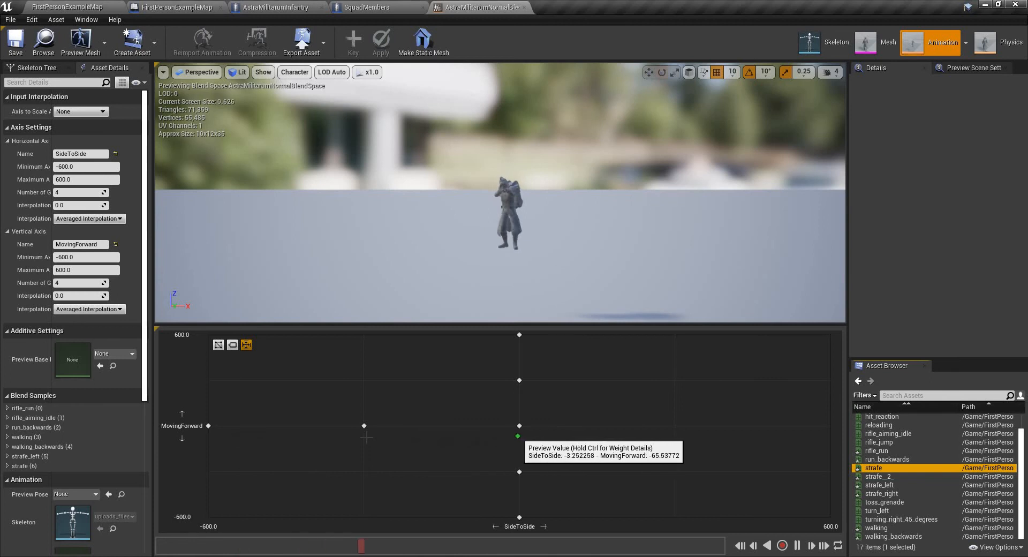
pyautogui.doubleClick(913, 485)
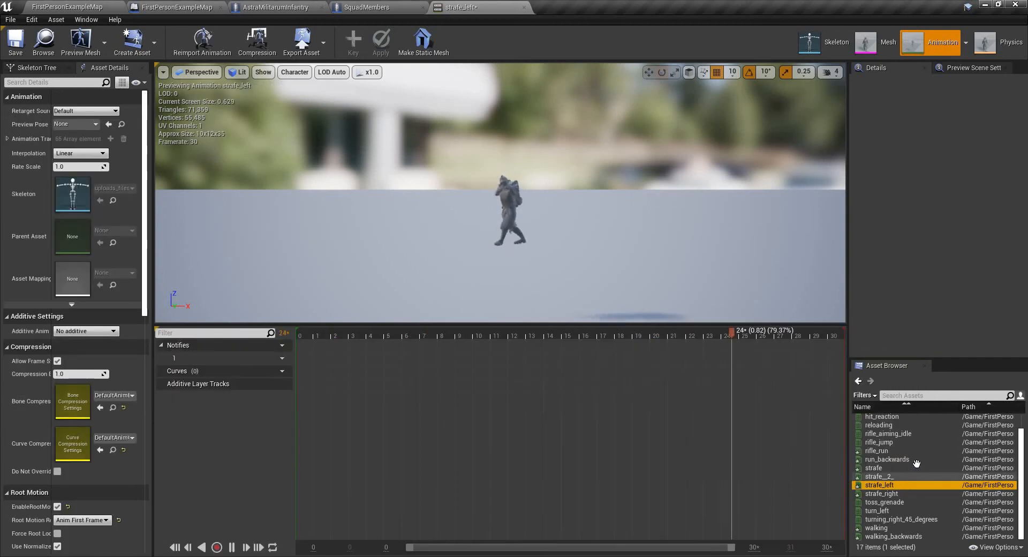
pyautogui.doubleClick(917, 469)
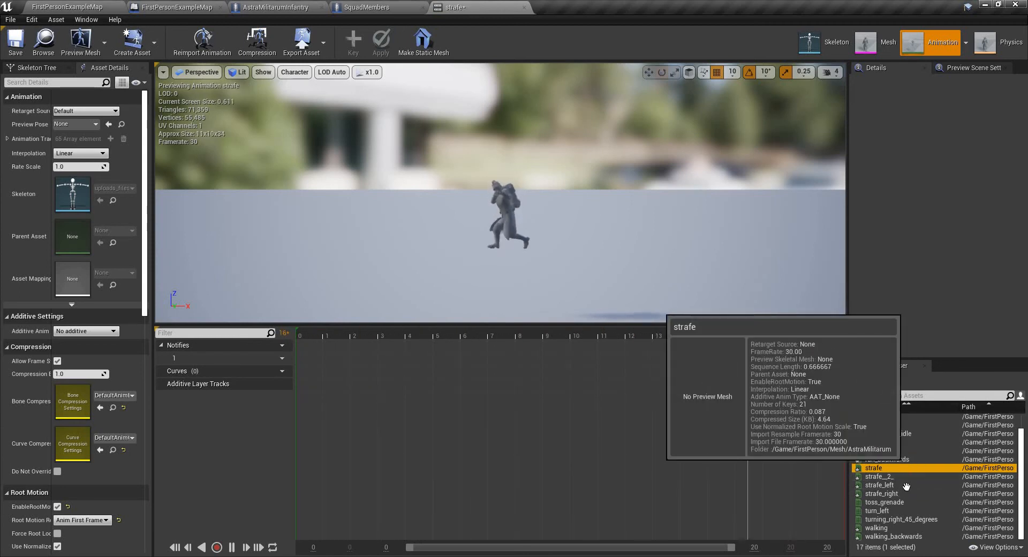
pyautogui.doubleClick(904, 486)
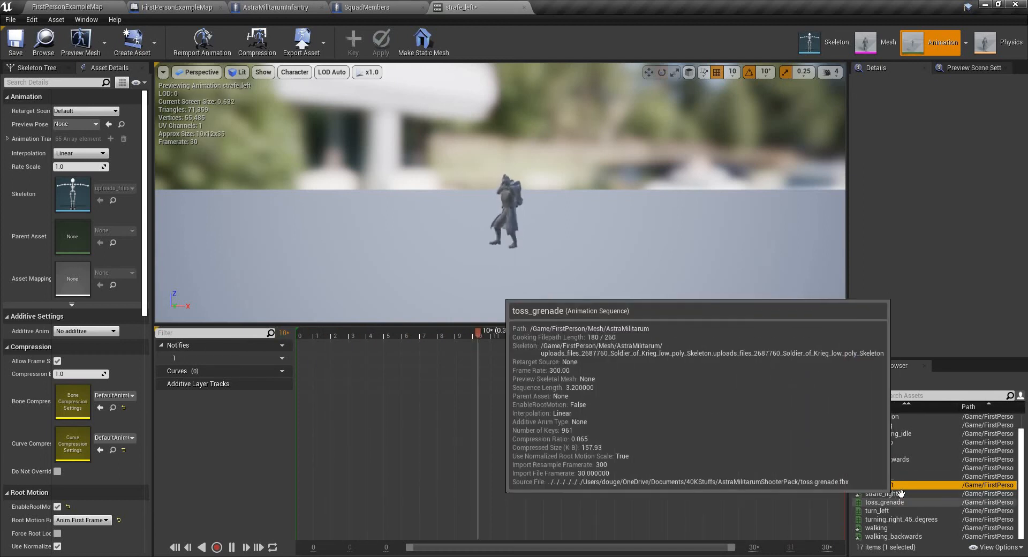
pyautogui.click(891, 502)
pyautogui.doubleClick(901, 493)
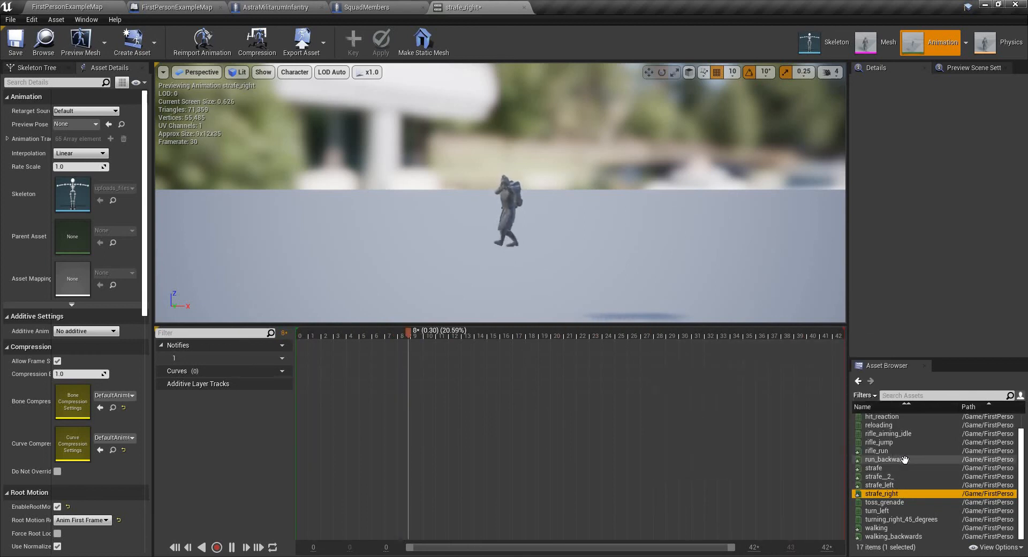
# Replace the strafe_left sample in AstraMilitarumNormalBlendSpace with strafe_right at SideToSide -300, MovingForward 0
pyautogui.click(968, 50)
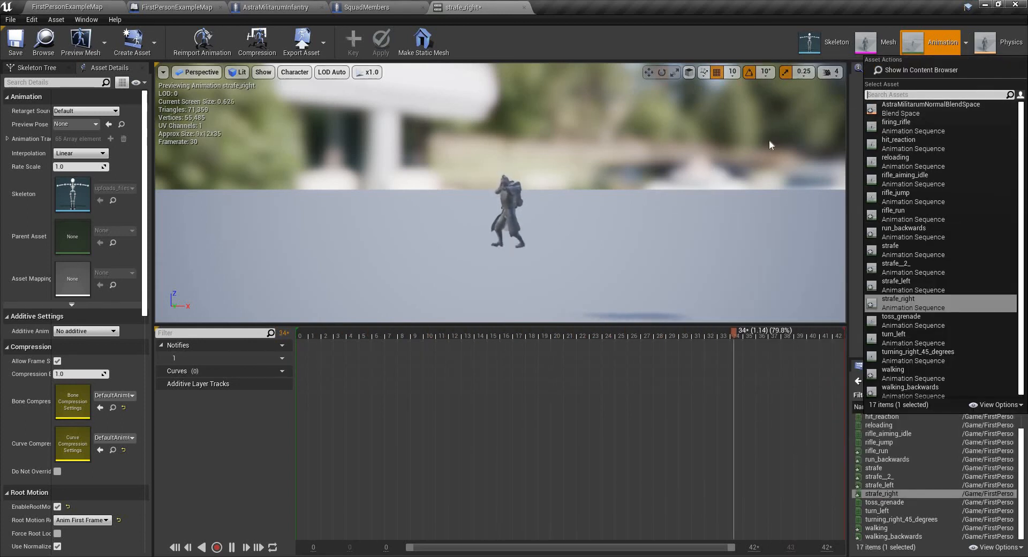
pyautogui.click(931, 108)
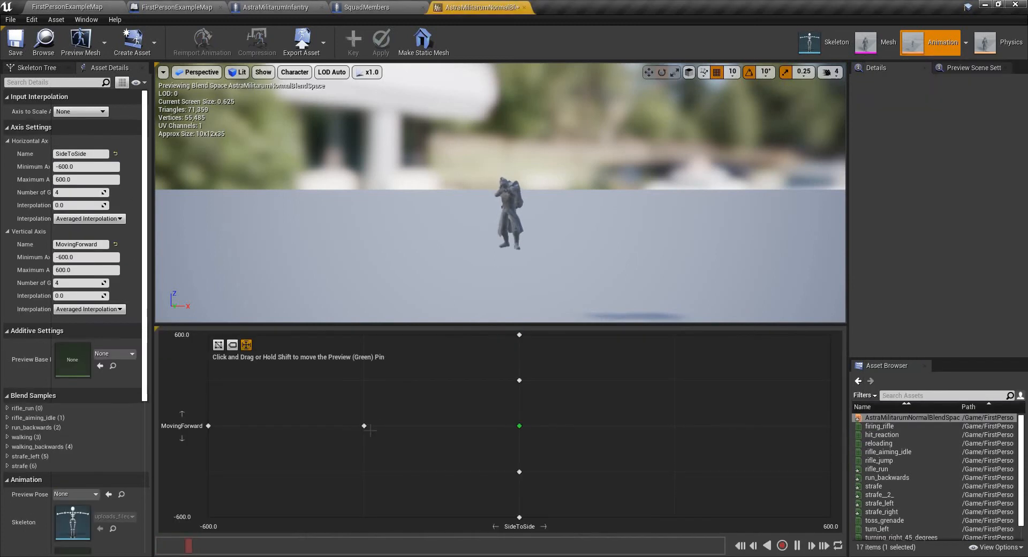
pyautogui.click(367, 426)
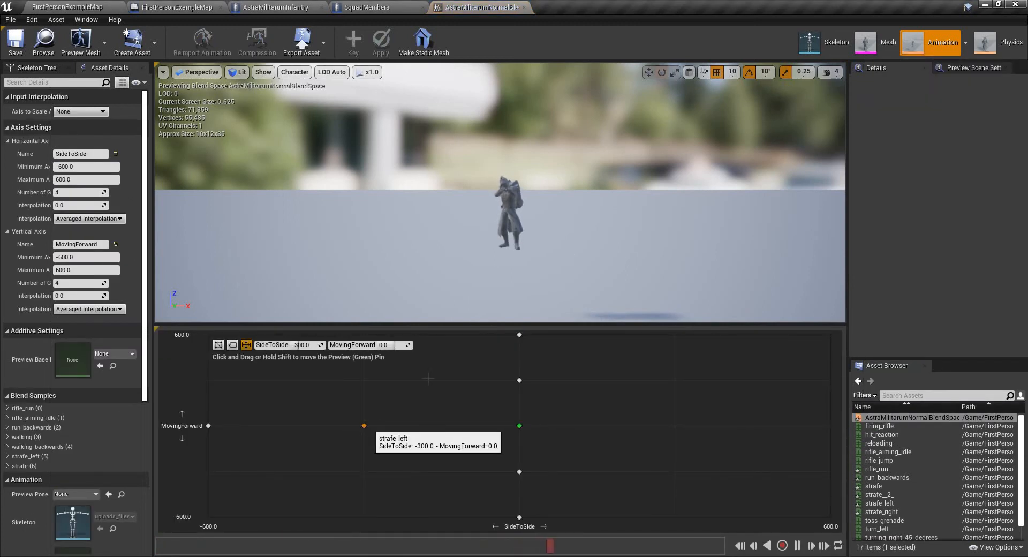
pyautogui.press('Delete')
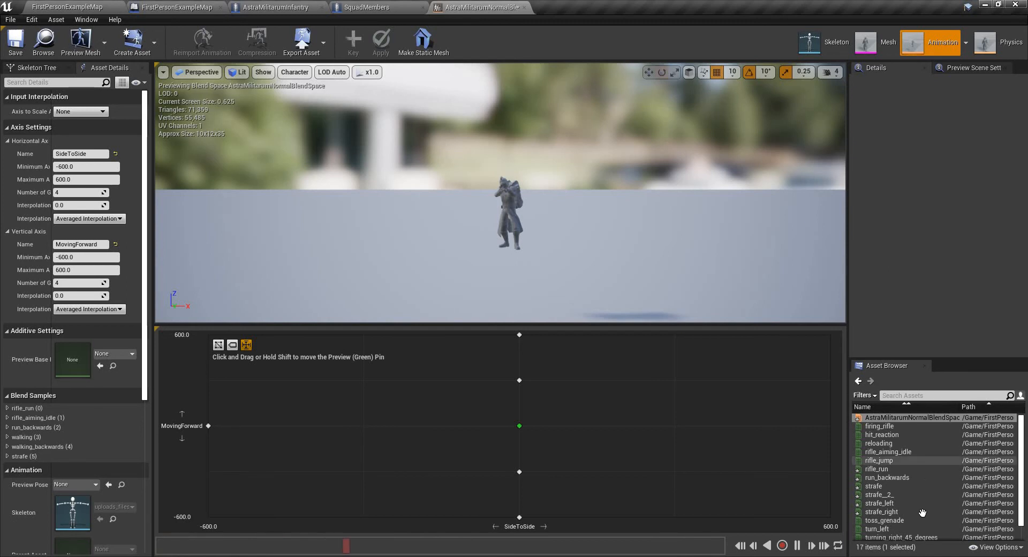
pyautogui.moveTo(881, 511); pyautogui.dragTo(208, 416)
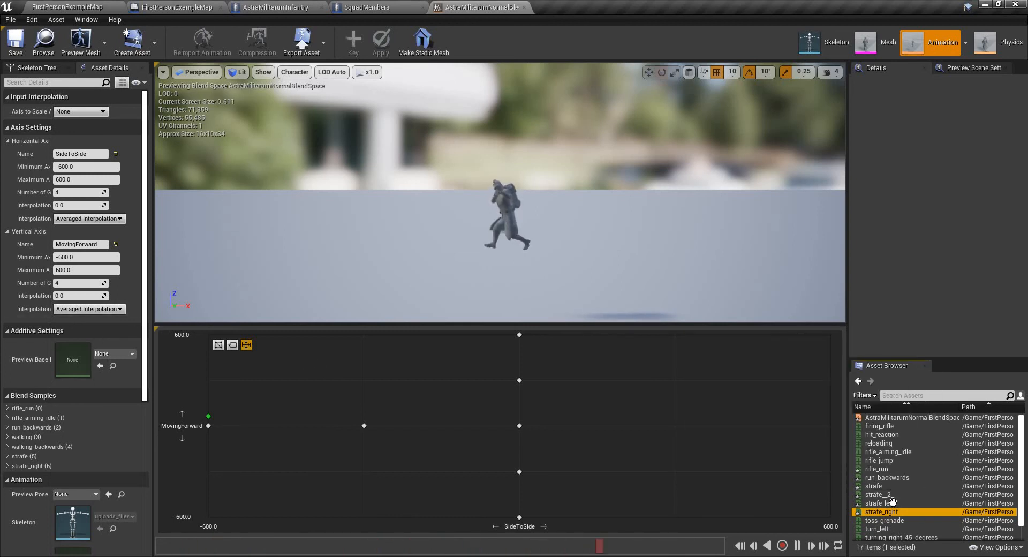
# Add strafe__2_ at SideToSide 600 and strafe_left at SideToSide 300, both at MovingForward 0
pyautogui.moveTo(891, 493); pyautogui.dragTo(835, 428)
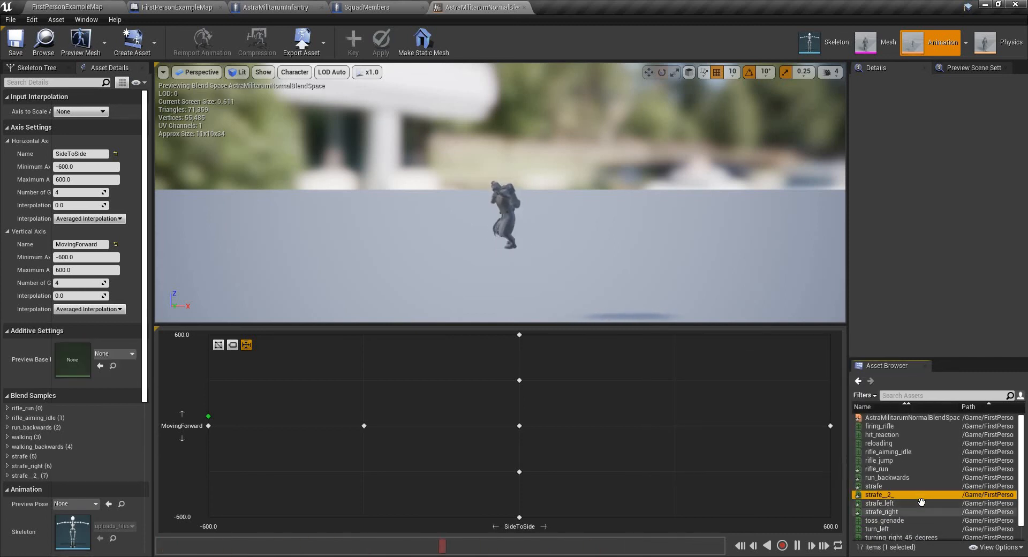
pyautogui.moveTo(878, 502); pyautogui.dragTo(674, 426)
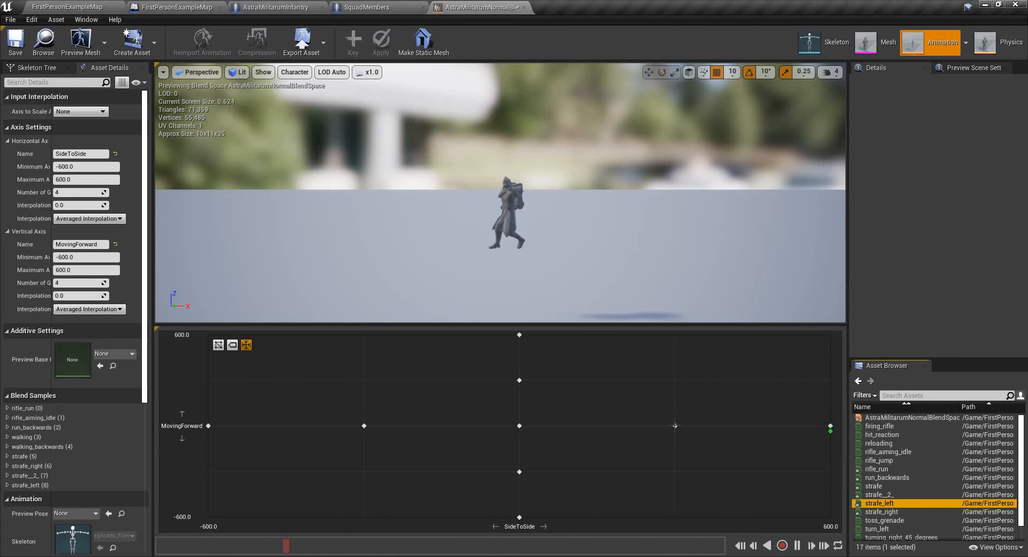
# Swap the two inner strafe samples, placing strafe_right at SideToSide 300 and strafe_left at -300, both at MovingForward 0
pyautogui.moveTo(665, 425)
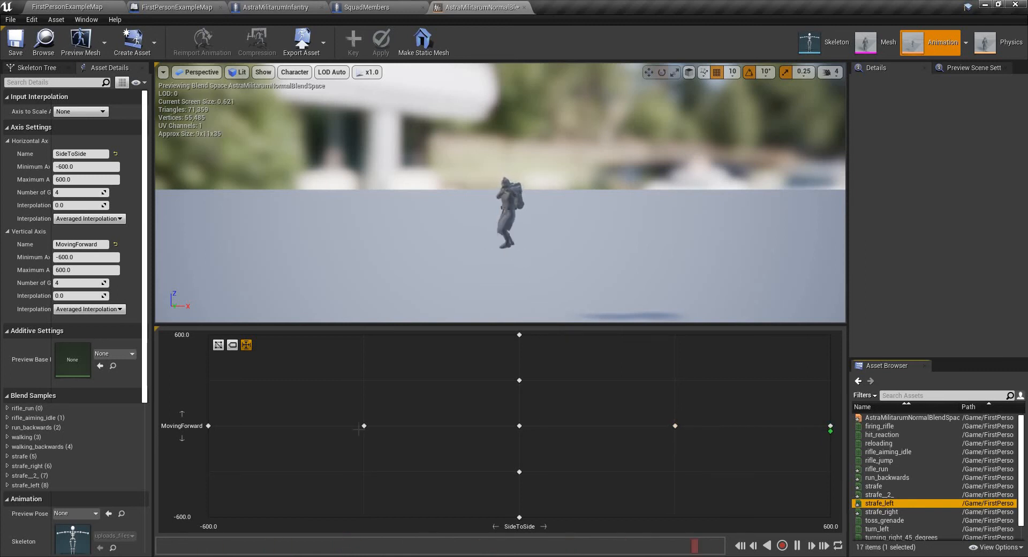
pyautogui.moveTo(358, 429)
pyautogui.moveTo(364, 426); pyautogui.dragTo(675, 380)
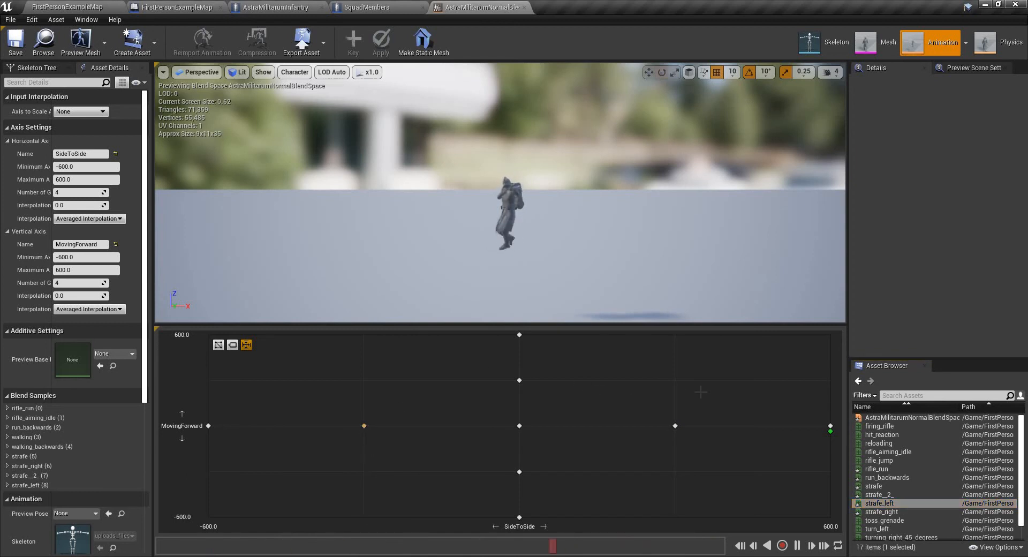
pyautogui.click(675, 426)
pyautogui.moveTo(347, 423); pyautogui.dragTo(363, 426)
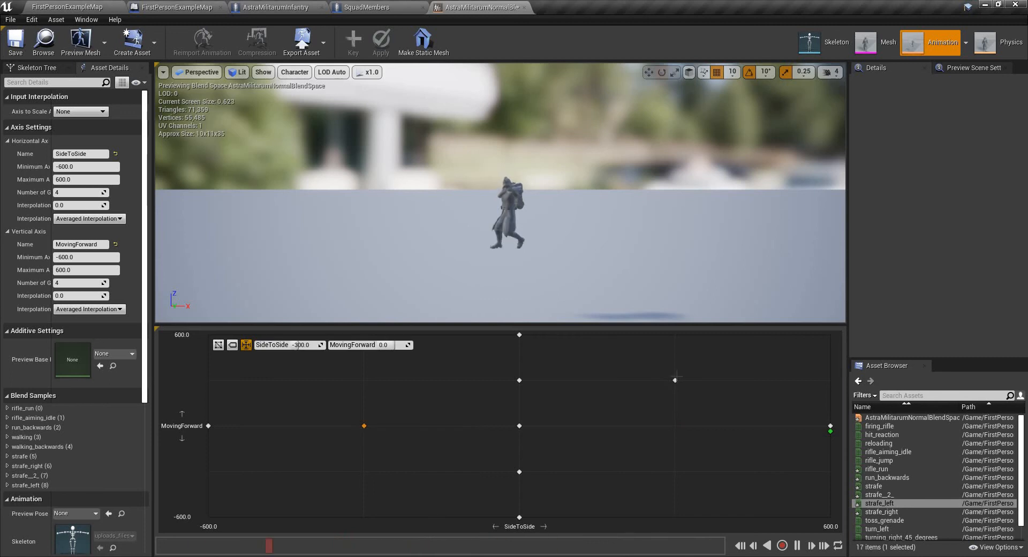
pyautogui.moveTo(675, 380); pyautogui.dragTo(675, 426)
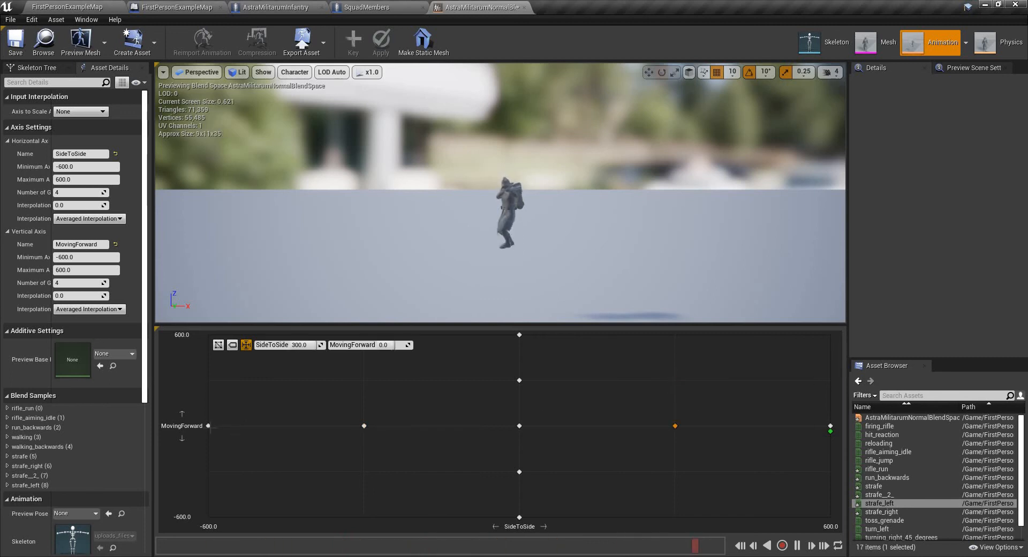
# Replace the strafe__2_ sample at SideToSide 600, MovingForward 0 with the existing strafe sample, and display the sample names on the grid
pyautogui.moveTo(209, 425)
pyautogui.mouseDown()
pyautogui.moveTo(227, 398)
pyautogui.moveTo(830, 380)
pyautogui.mouseUp()
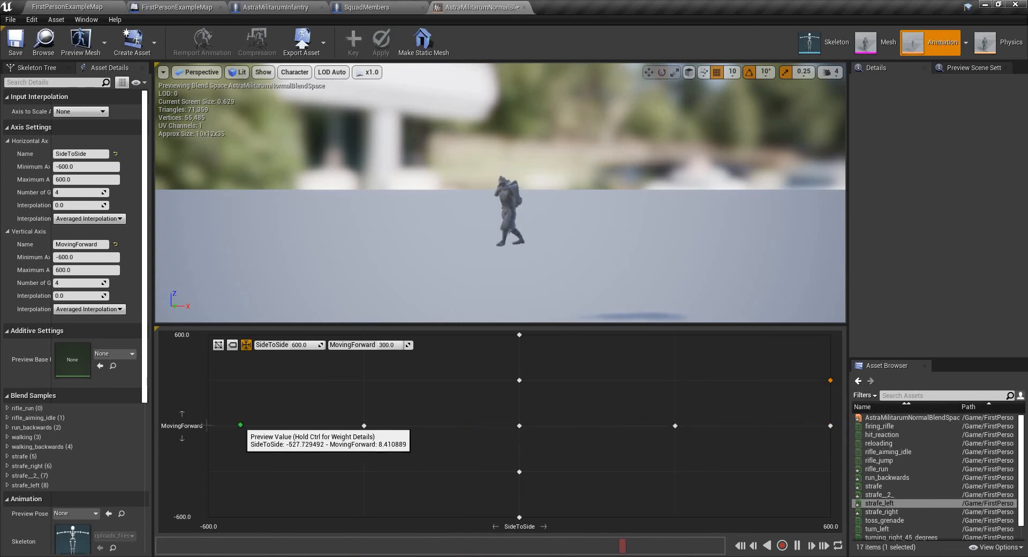
pyautogui.click(613, 427)
pyautogui.click(829, 426)
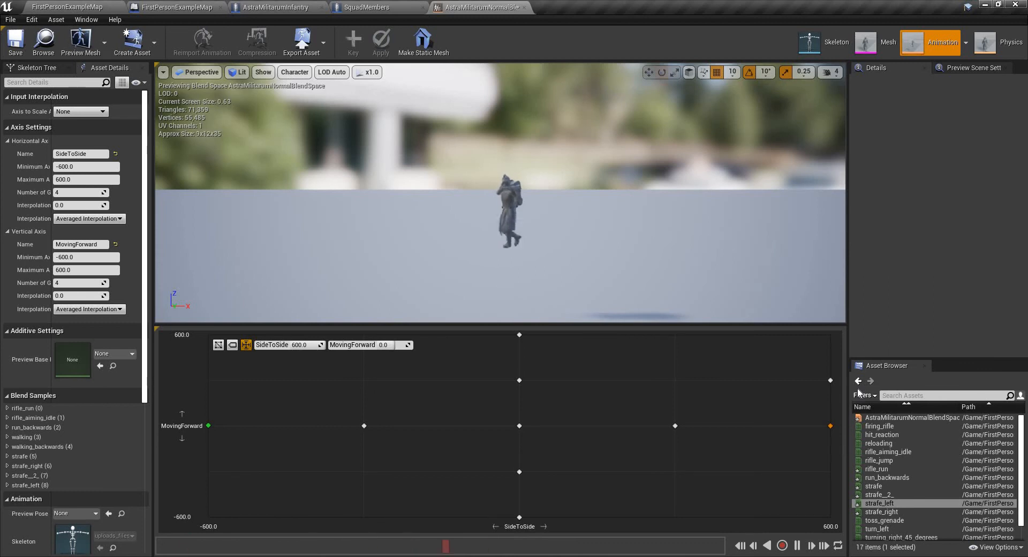
pyautogui.press('Delete')
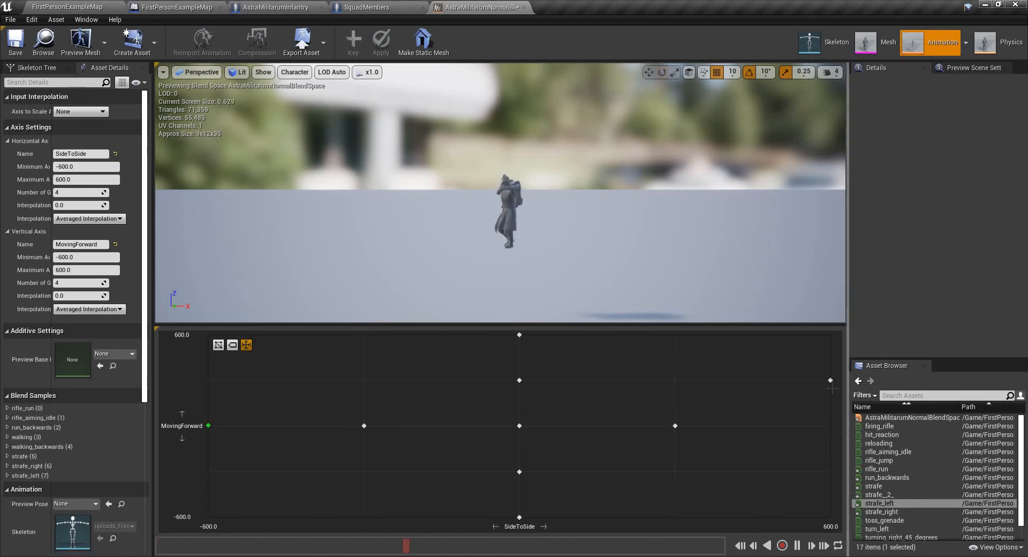
pyautogui.moveTo(830, 381); pyautogui.dragTo(830, 425)
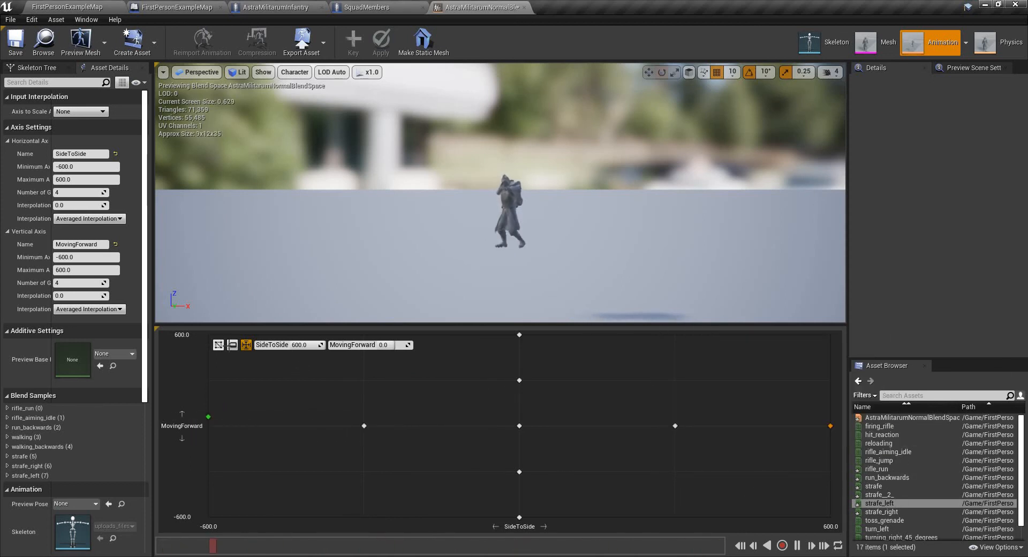
pyautogui.click(233, 345)
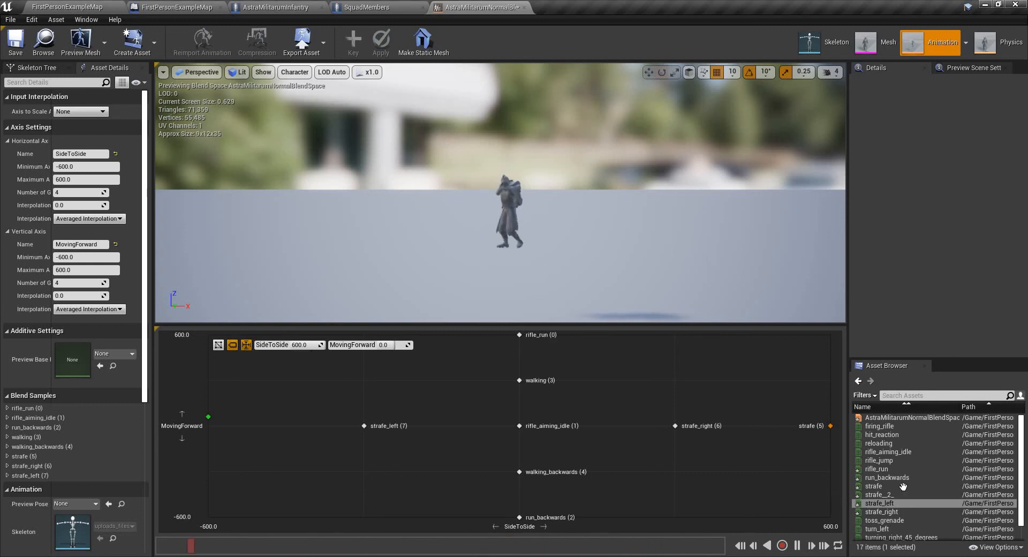
pyautogui.moveTo(903, 486); pyautogui.dragTo(216, 428)
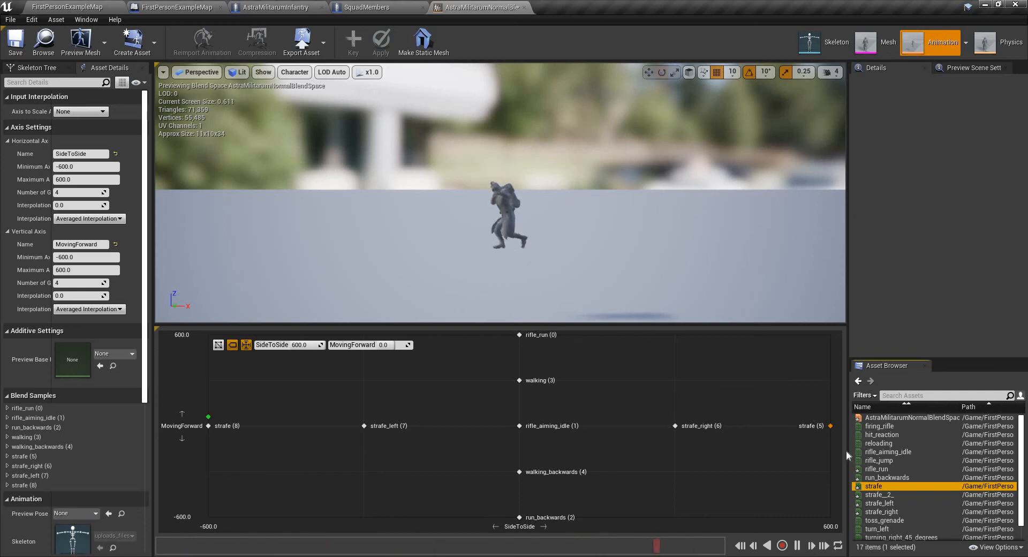
pyautogui.click(317, 453)
pyautogui.press('Delete')
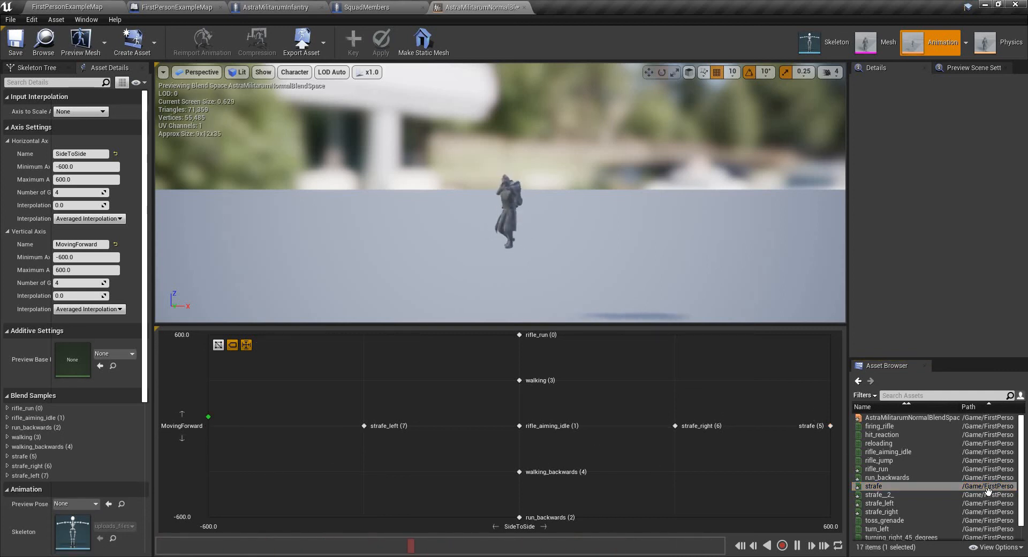
# Add strafe__2_ at SideToSide -600, MovingForward 0, and preview the blend across the grid
pyautogui.click(940, 494)
pyautogui.moveTo(940, 494); pyautogui.dragTo(407, 413)
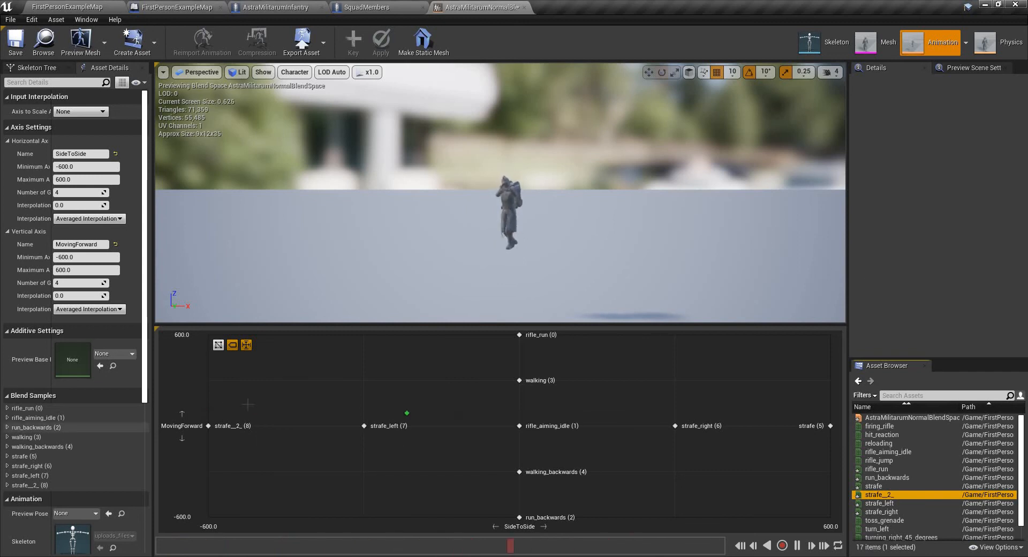
pyautogui.moveTo(247, 404); pyautogui.dragTo(871, 423)
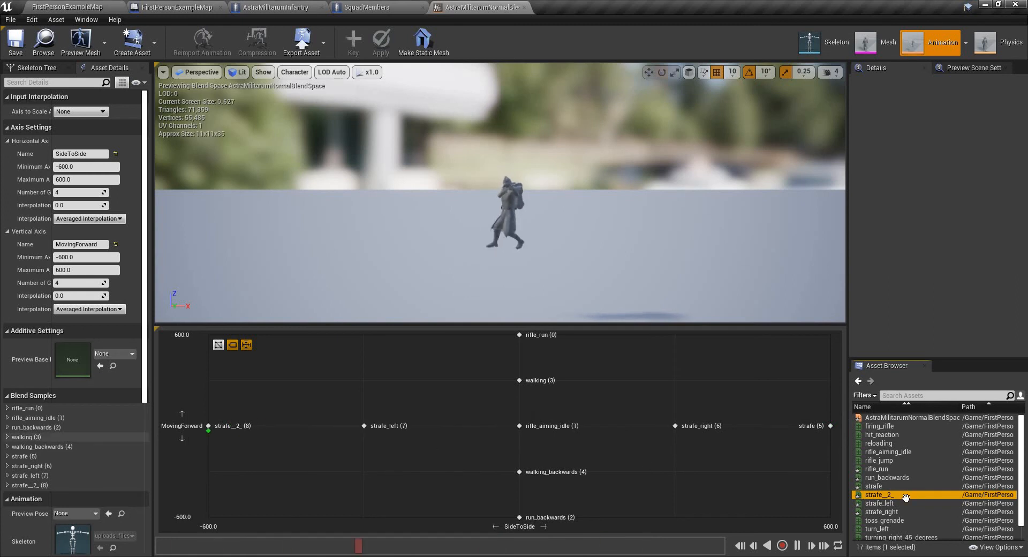
# Compare the previews of the strafe_left and strafe_right animations by switching between them
pyautogui.click(916, 511)
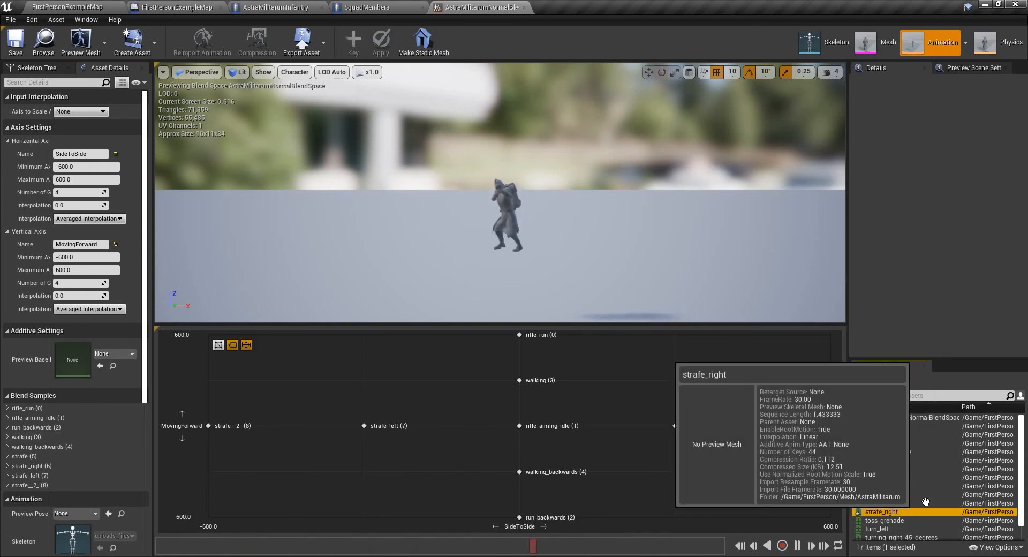
pyautogui.click(923, 502)
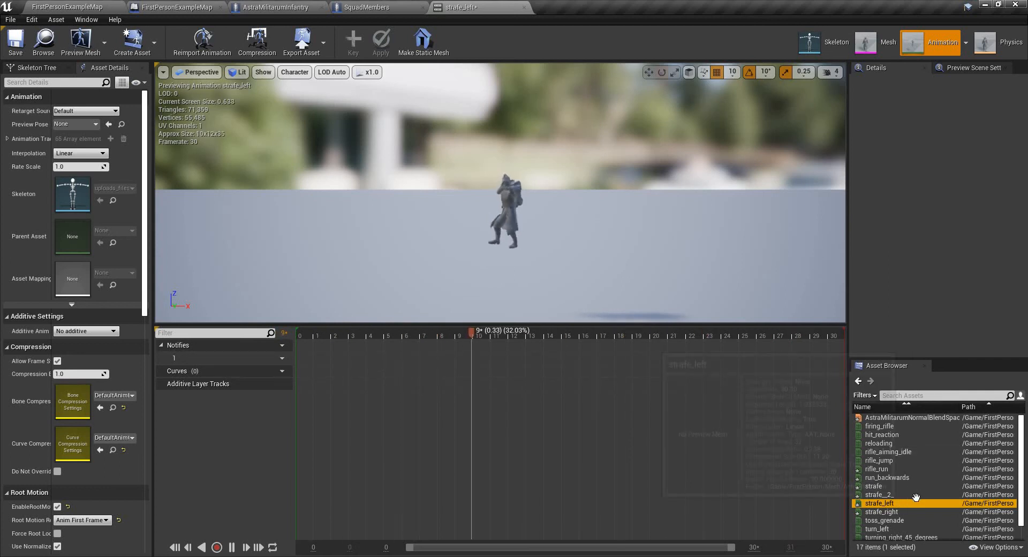
pyautogui.click(920, 511)
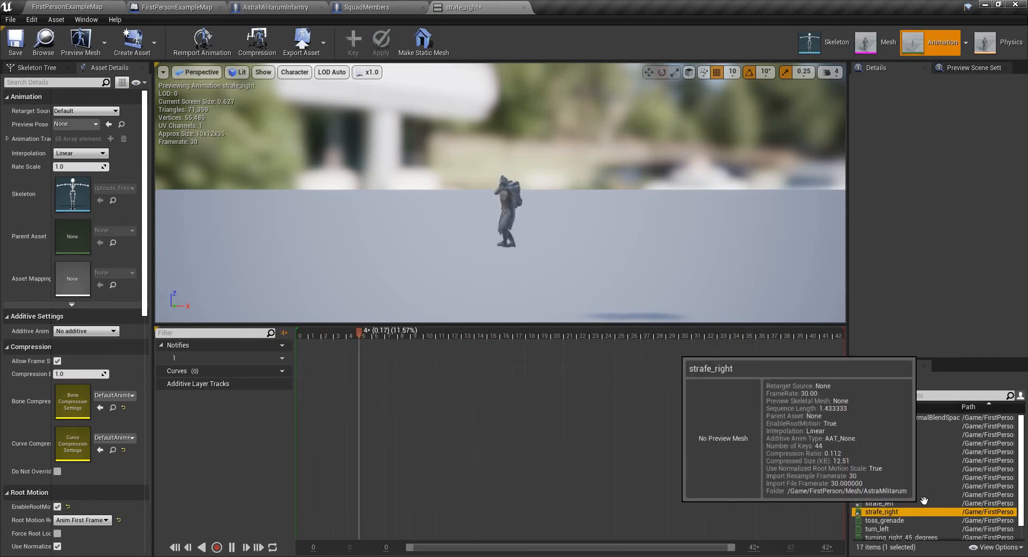
pyautogui.click(923, 502)
pyautogui.click(925, 511)
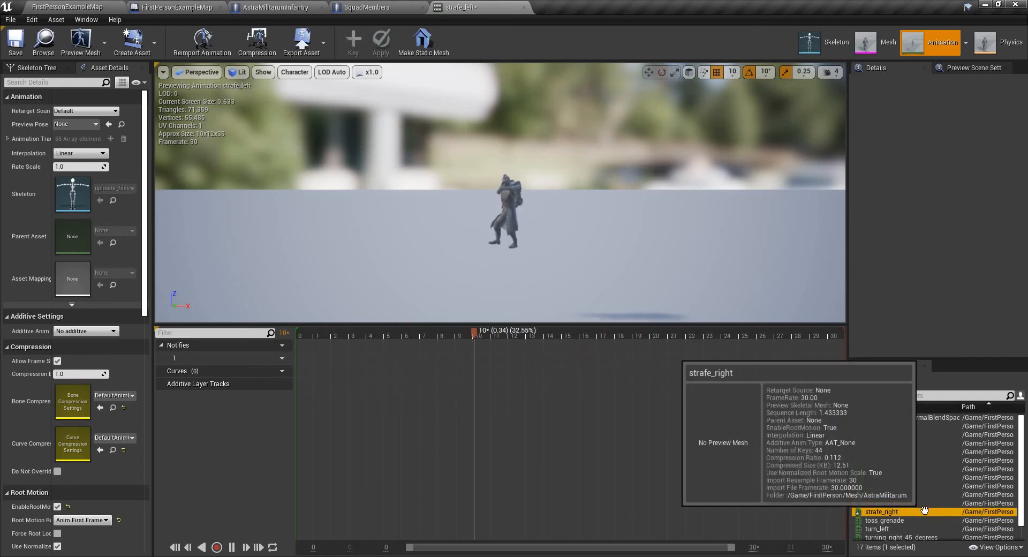
pyautogui.click(922, 503)
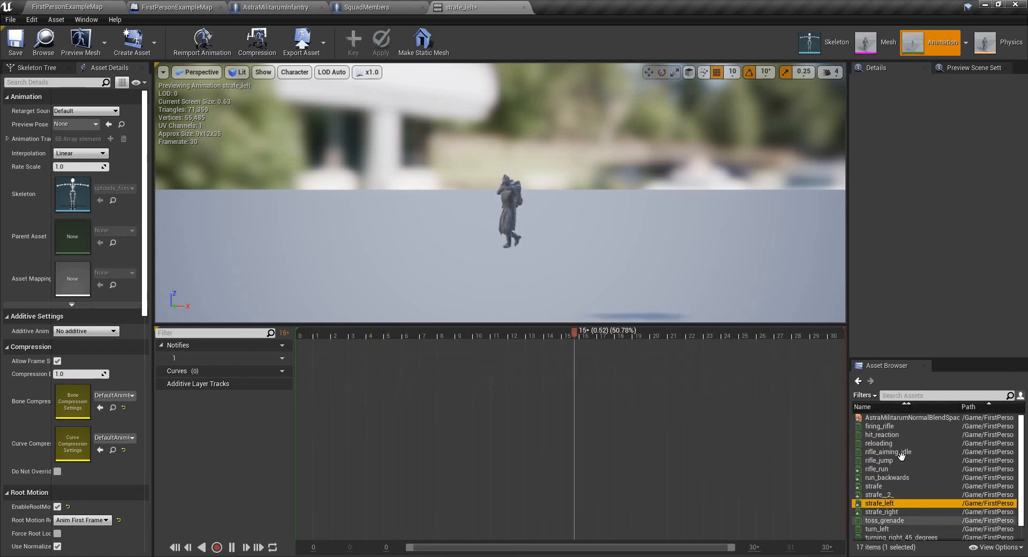
# Create and open an Animation Blueprint named AstraMilitarumAnimBP in the AstraMilitarum folder, targeting the Soldier_of_Krieg_low_poly skeleton
pyautogui.click(80, 7)
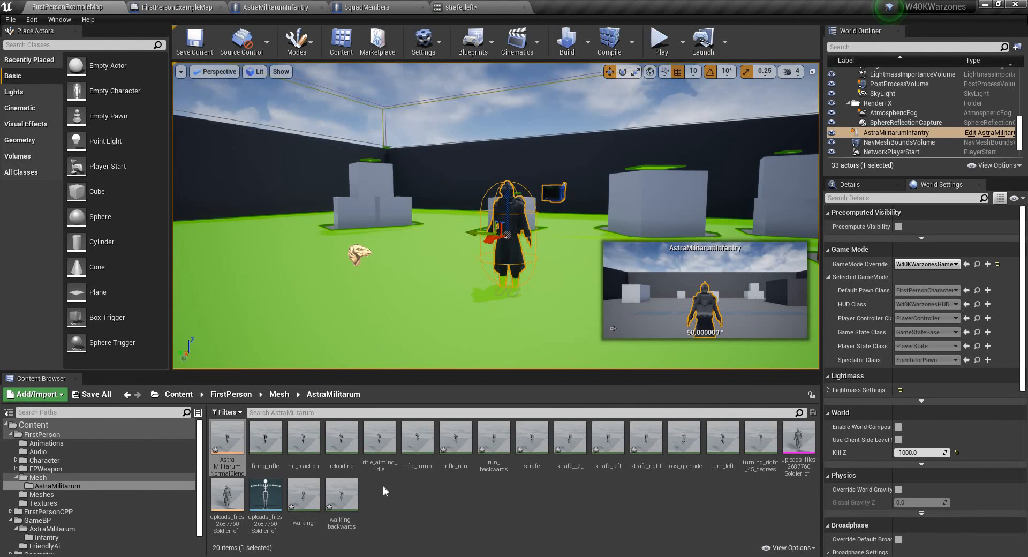
pyautogui.rightClick(428, 504)
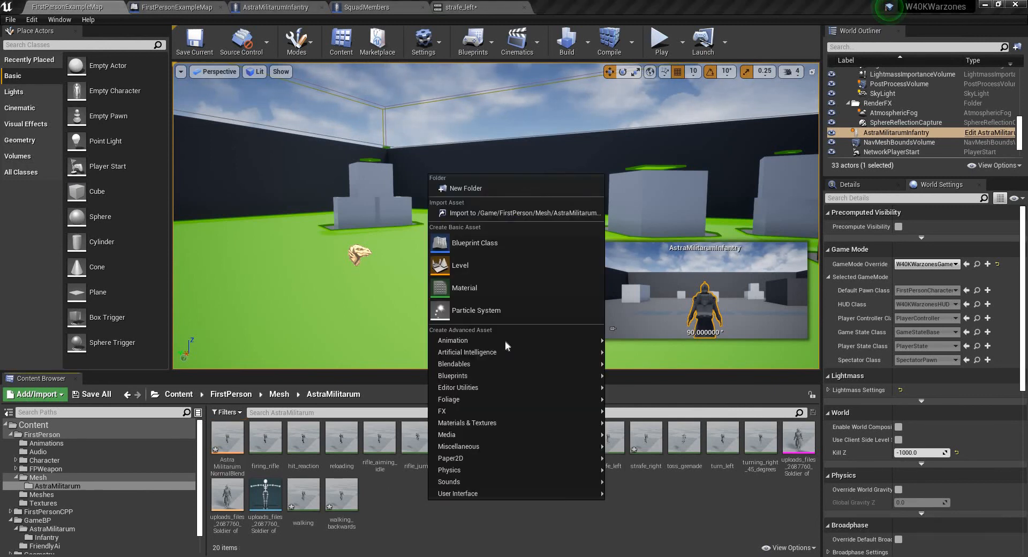
pyautogui.moveTo(526, 340)
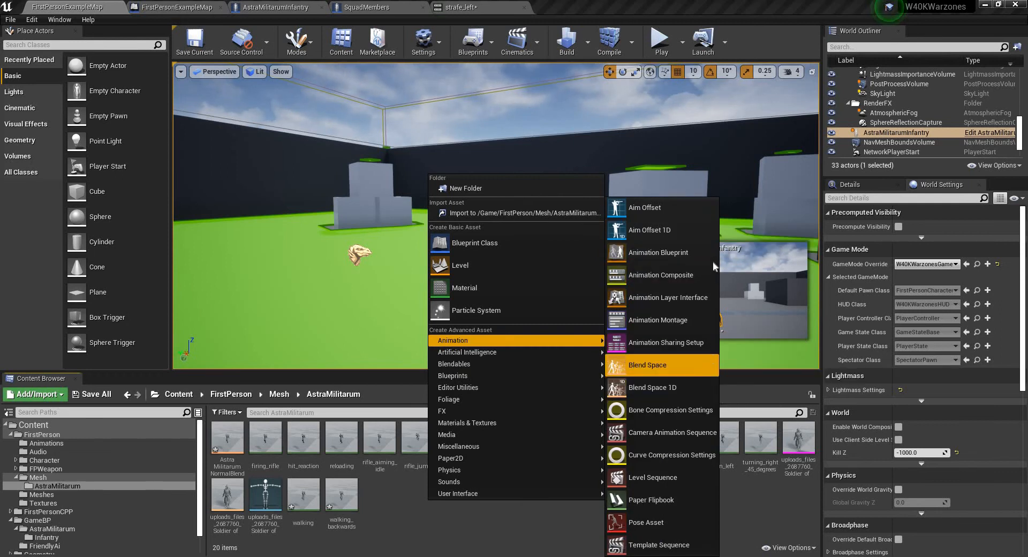
pyautogui.click(658, 253)
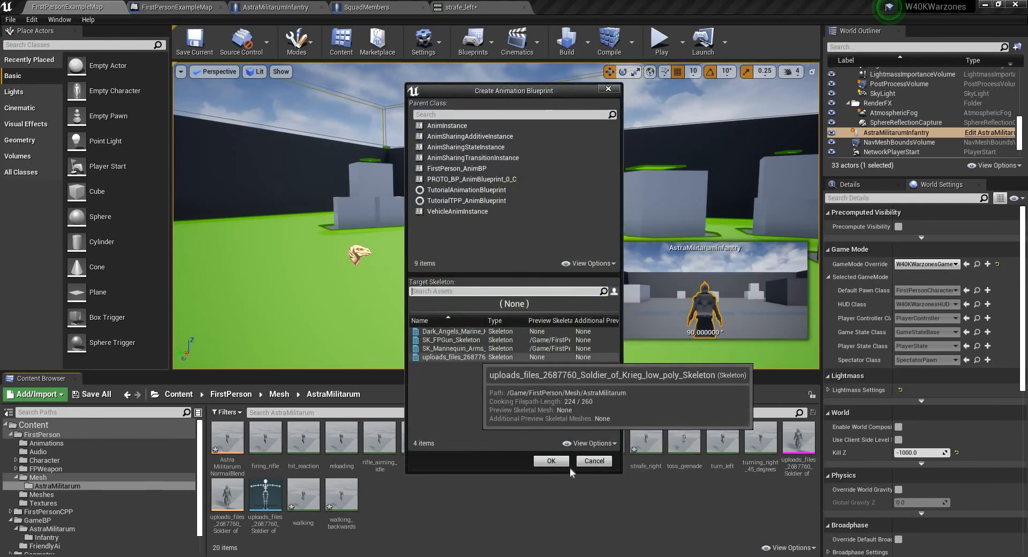
pyautogui.click(454, 356)
pyautogui.click(551, 460)
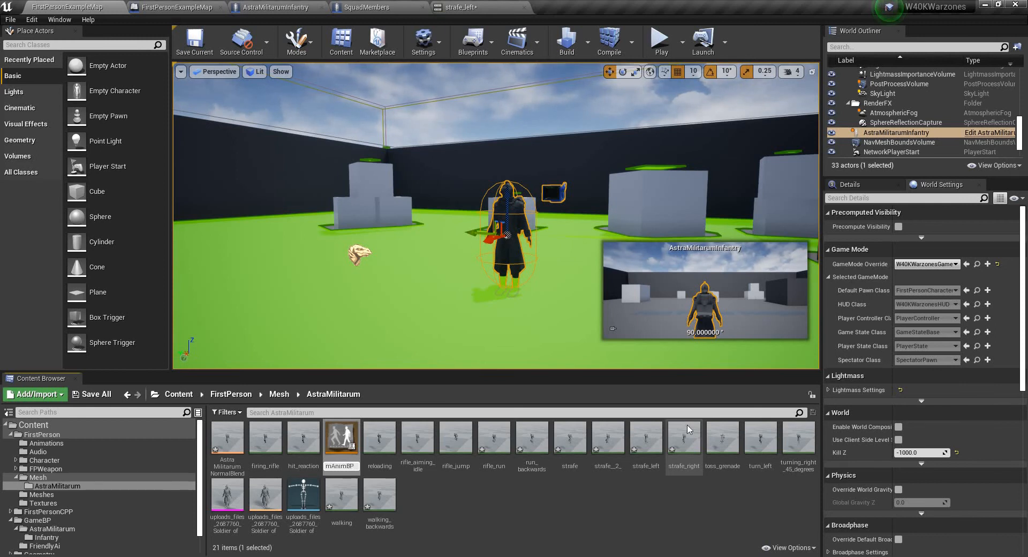
pyautogui.press('Return')
pyautogui.press('Return')
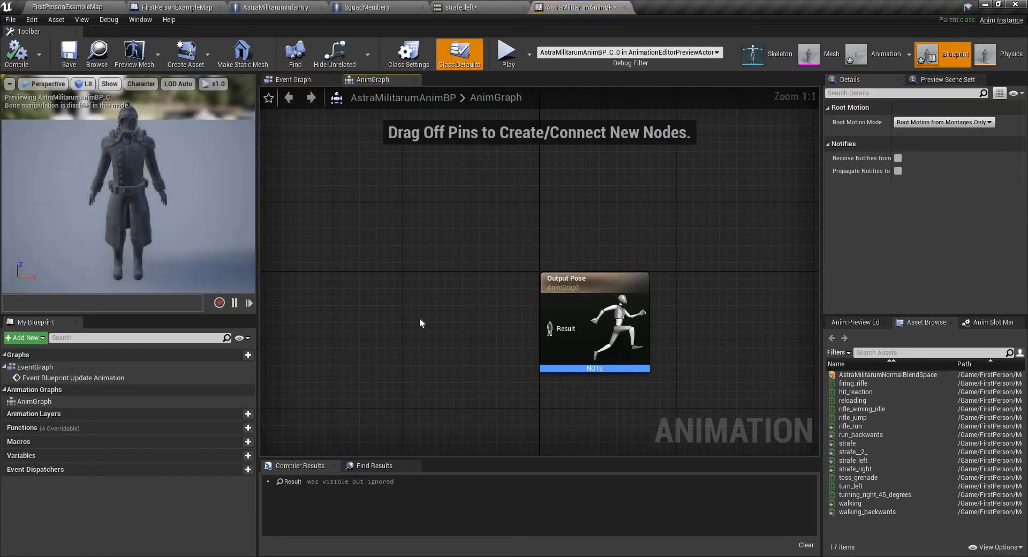
# Add a Slot 'DefaultSlot' node in the AnimGraph that feeds the Output Pose's Result
pyautogui.moveTo(536, 273); pyautogui.dragTo(605, 260, button='right')
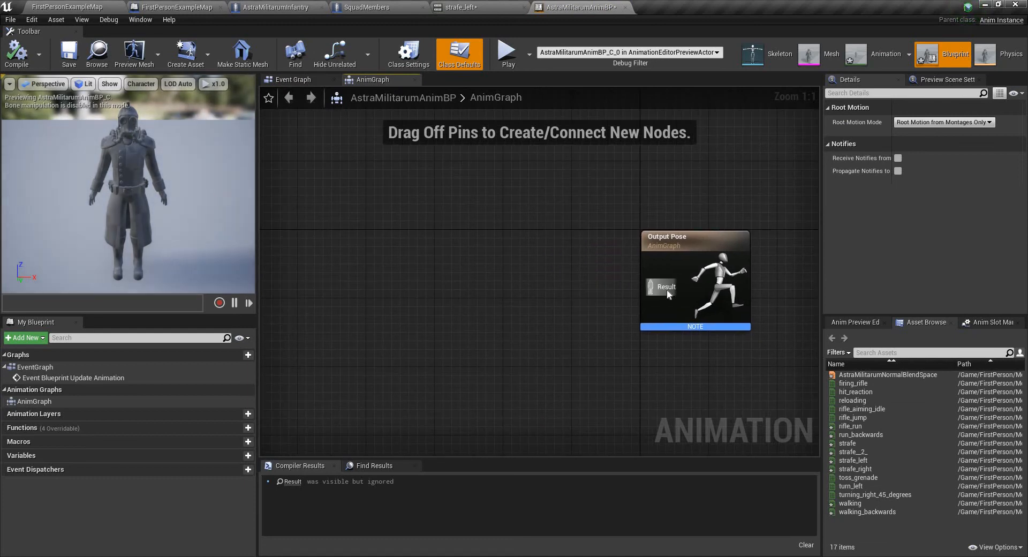
pyautogui.moveTo(667, 288); pyautogui.dragTo(523, 254)
pyautogui.write('defa')
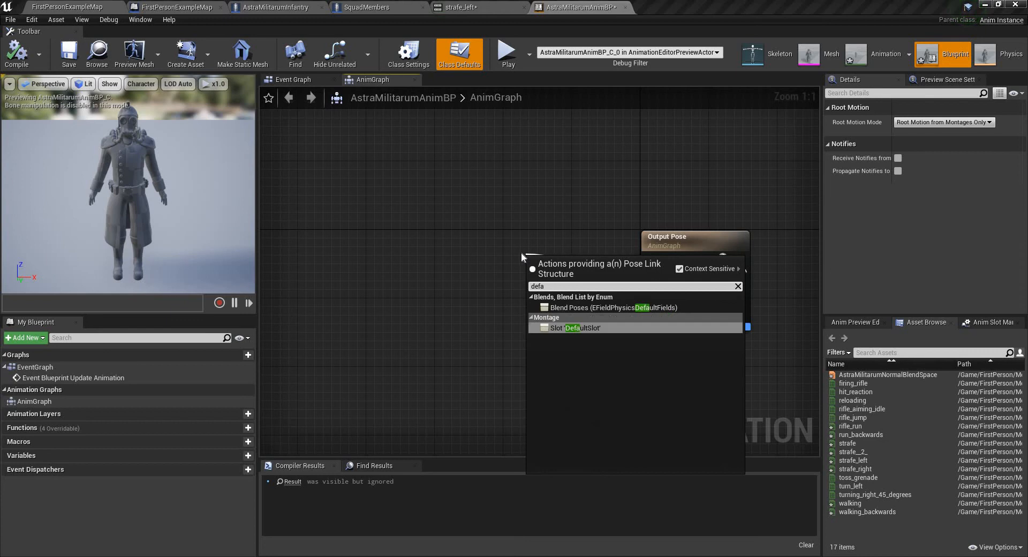
pyautogui.press('Return')
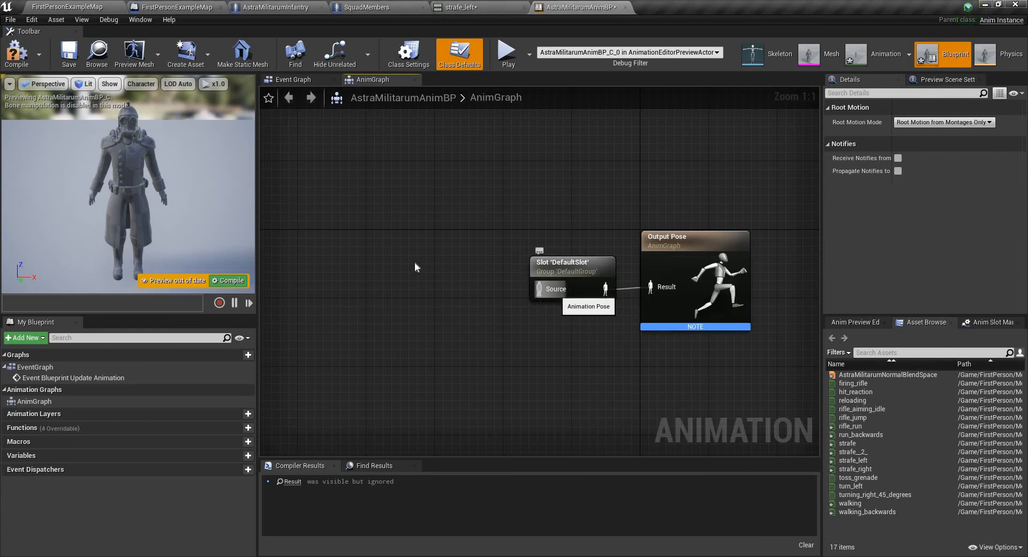
# Add a new state machine that feeds the Source of the DefaultSlot node
pyautogui.moveTo(539, 288); pyautogui.dragTo(405, 264)
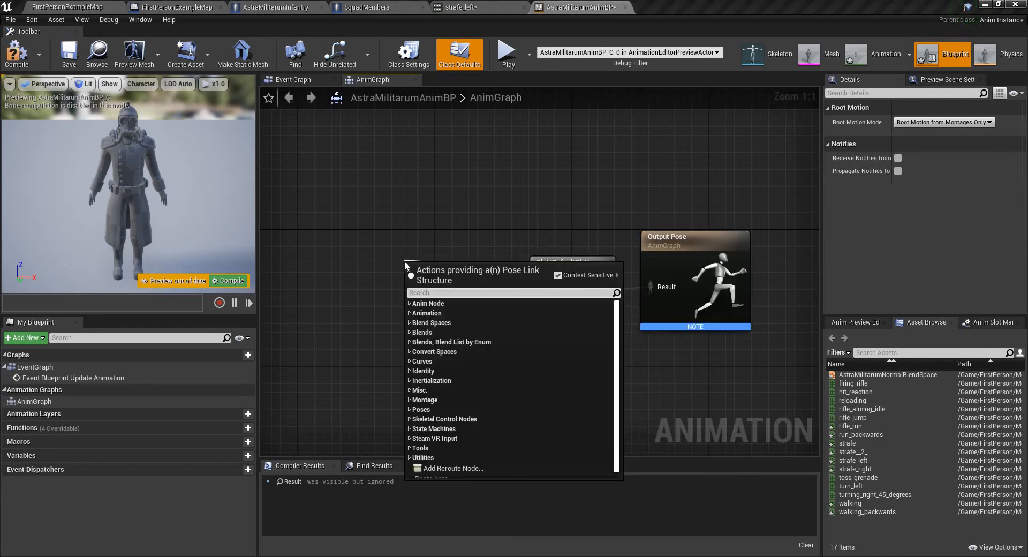
pyautogui.write('news')
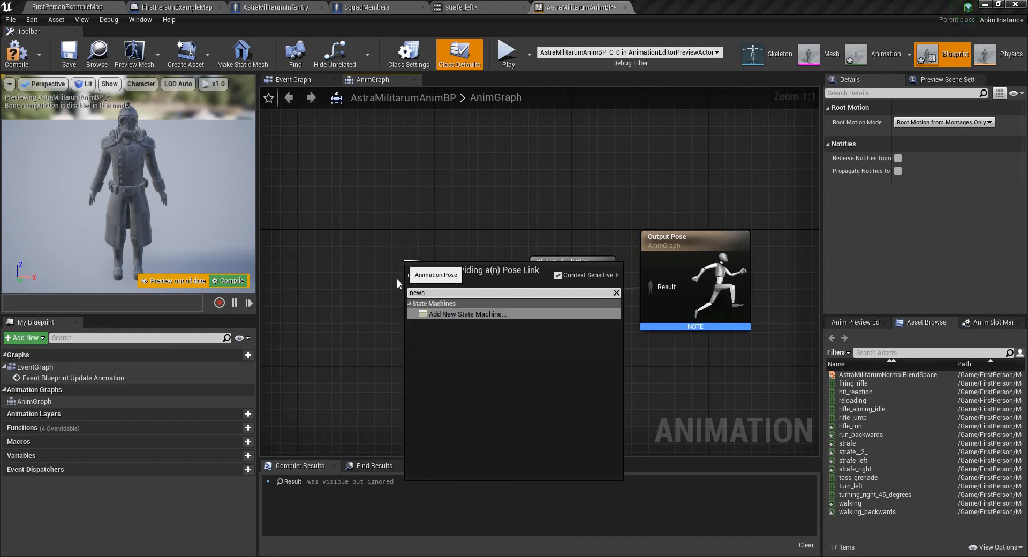
pyautogui.press('Return')
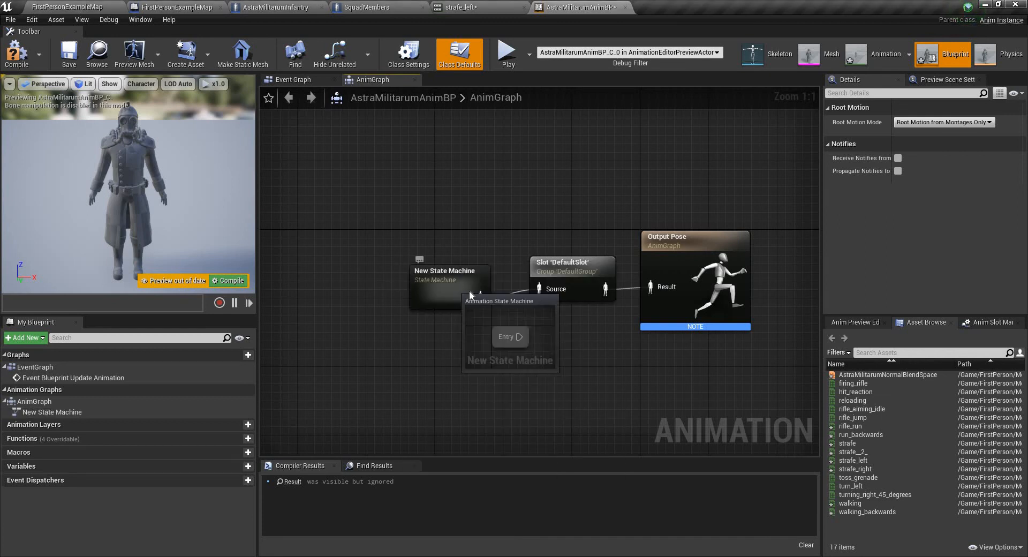
# Open the new state machine and add a state named DefaultState connected to its Entry node
pyautogui.doubleClick(455, 286)
pyautogui.moveTo(566, 282); pyautogui.dragTo(658, 256)
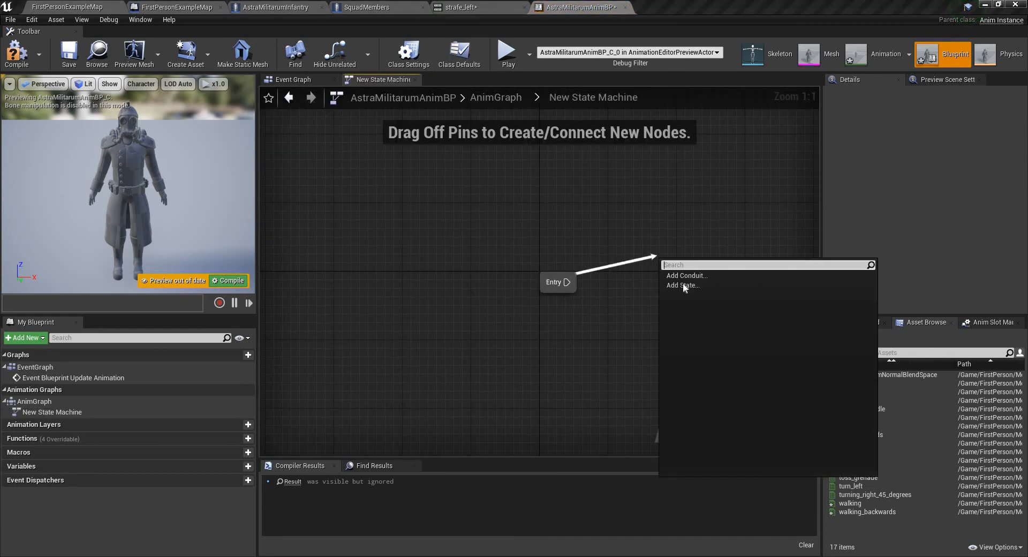
pyautogui.click(678, 285)
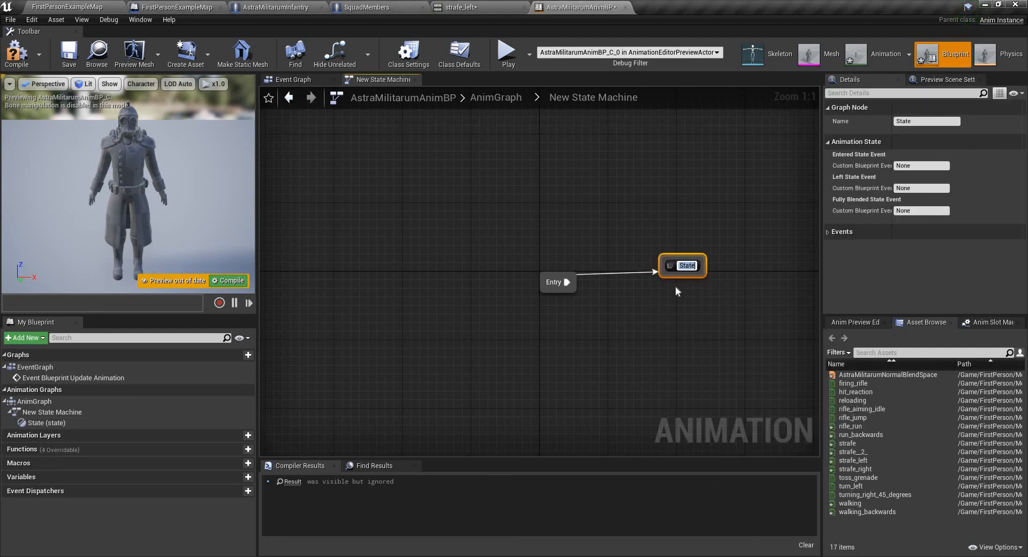
pyautogui.write('Default')
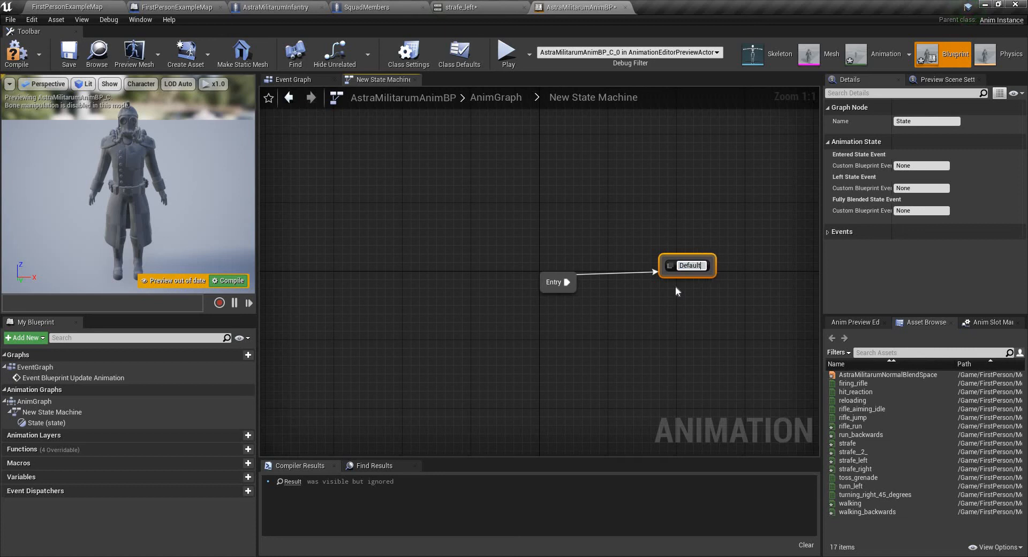
pyautogui.write('State')
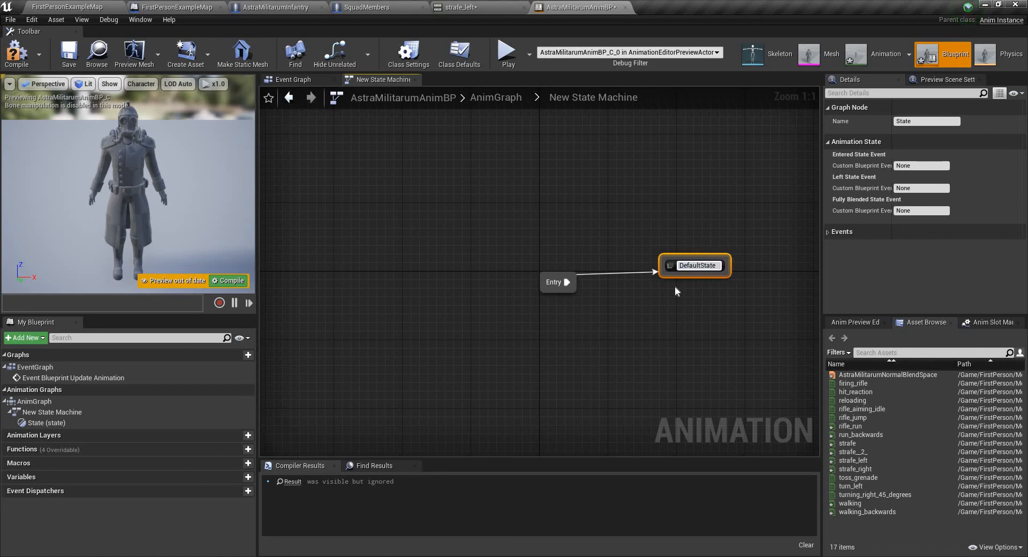
pyautogui.press('Return')
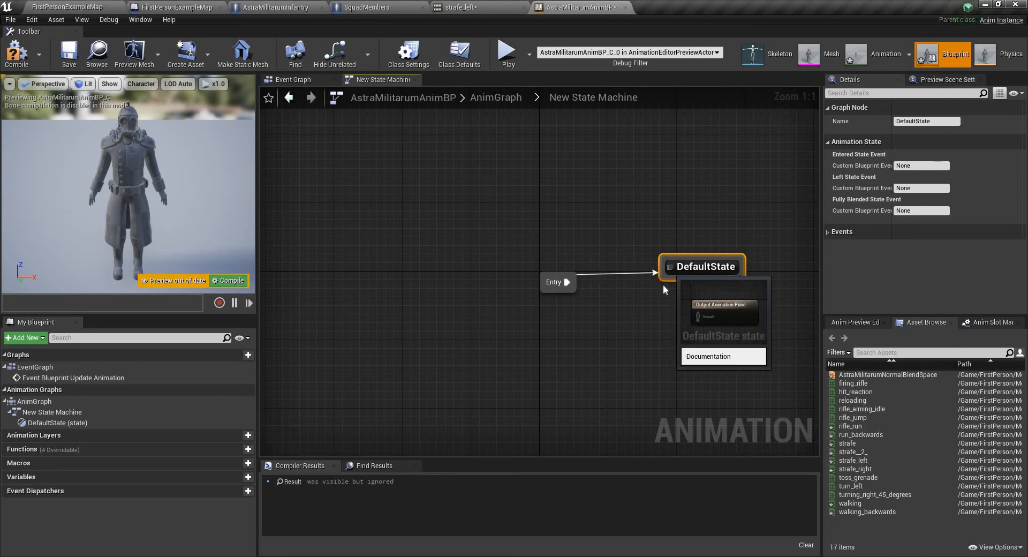
# Inside DefaultState, add an AstraMilitarumNormalBlendSpace player that feeds the Output Animation Pose's Result
pyautogui.doubleClick(675, 267)
pyautogui.moveTo(549, 295); pyautogui.dragTo(434, 261)
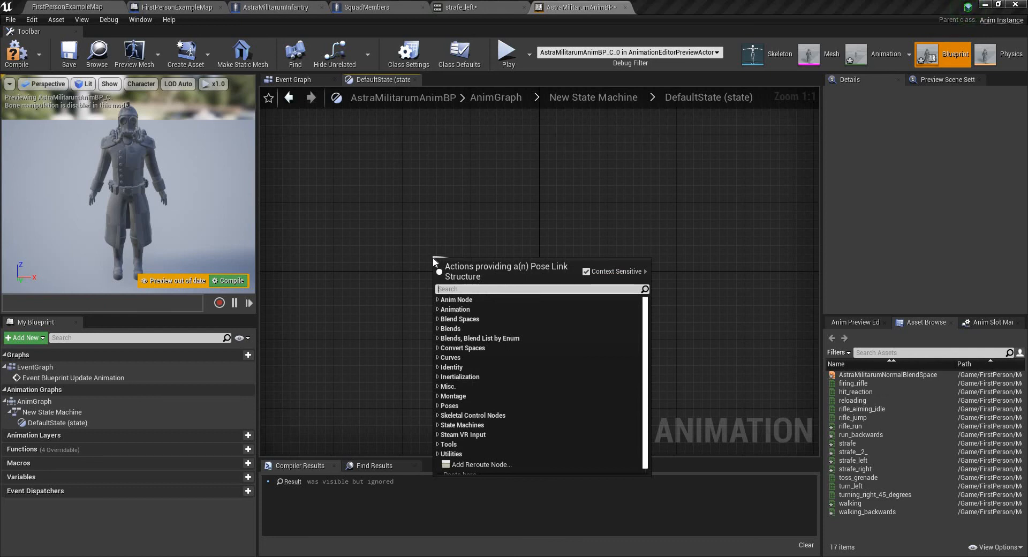
pyautogui.press('Escape')
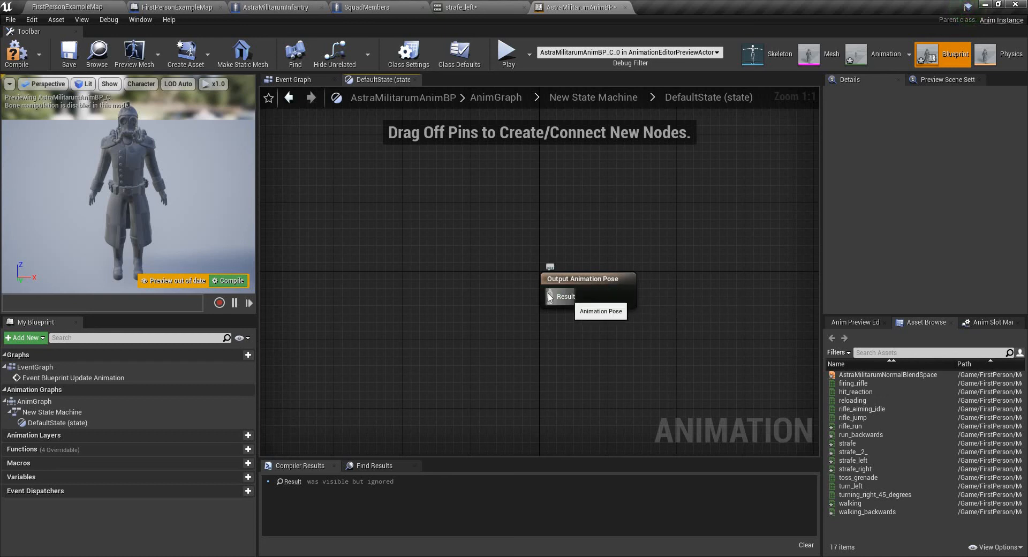
pyautogui.moveTo(550, 297); pyautogui.dragTo(484, 282)
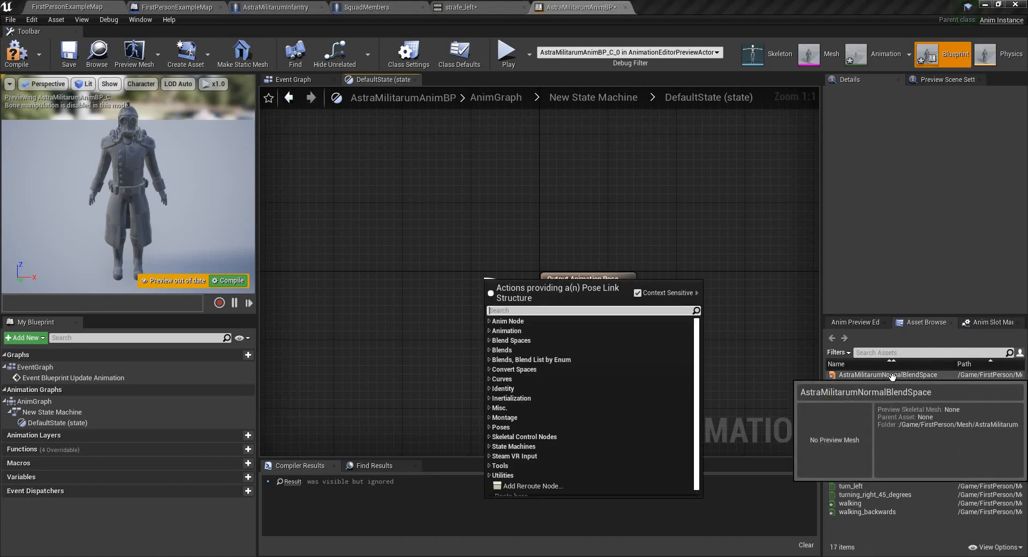
pyautogui.moveTo(862, 374); pyautogui.dragTo(437, 308)
pyautogui.moveTo(515, 322); pyautogui.dragTo(560, 299)
pyautogui.moveTo(565, 312); pyautogui.dragTo(795, 325, button='right')
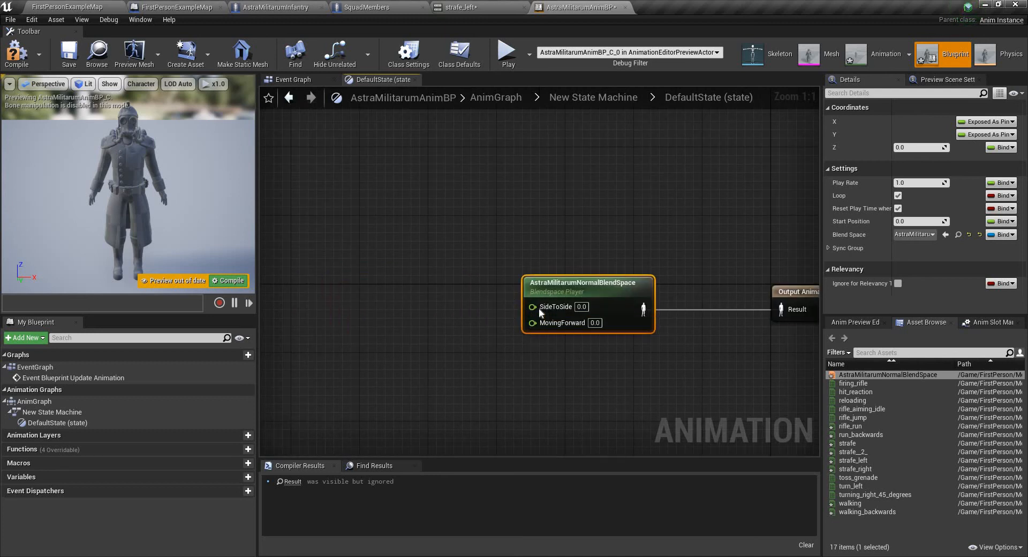
# Promote the blend space player's SideToSide and MovingForward inputs to variables named SideToSide and MovingForward
pyautogui.moveTo(532, 307); pyautogui.dragTo(394, 269)
pyautogui.write('pro')
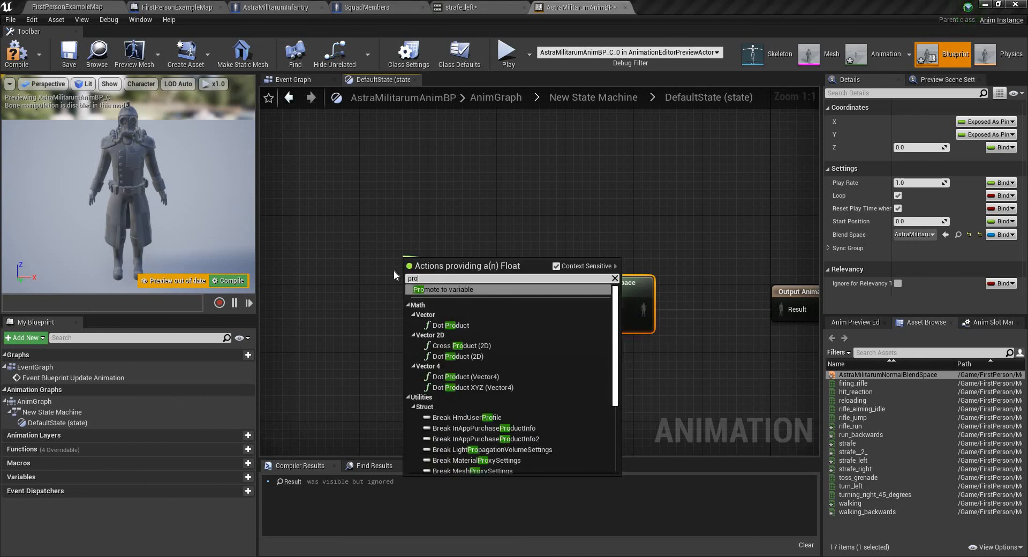
pyautogui.press('Return')
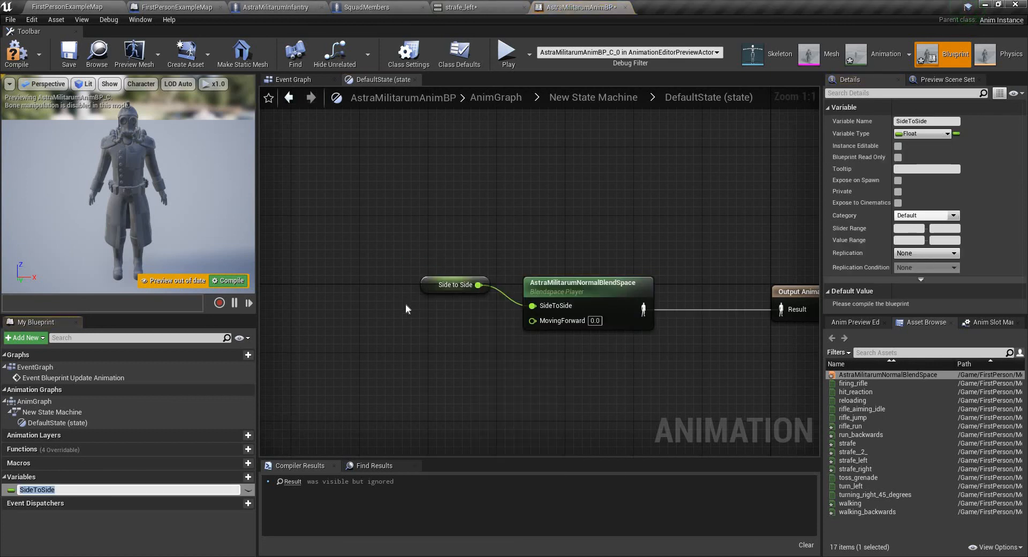
pyautogui.moveTo(548, 320); pyautogui.dragTo(457, 383)
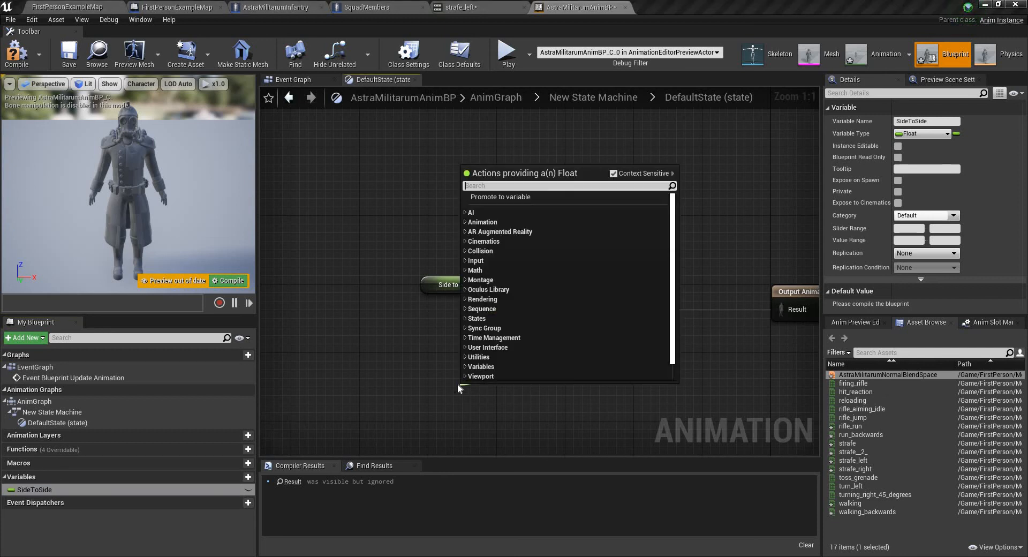
pyautogui.press('Return')
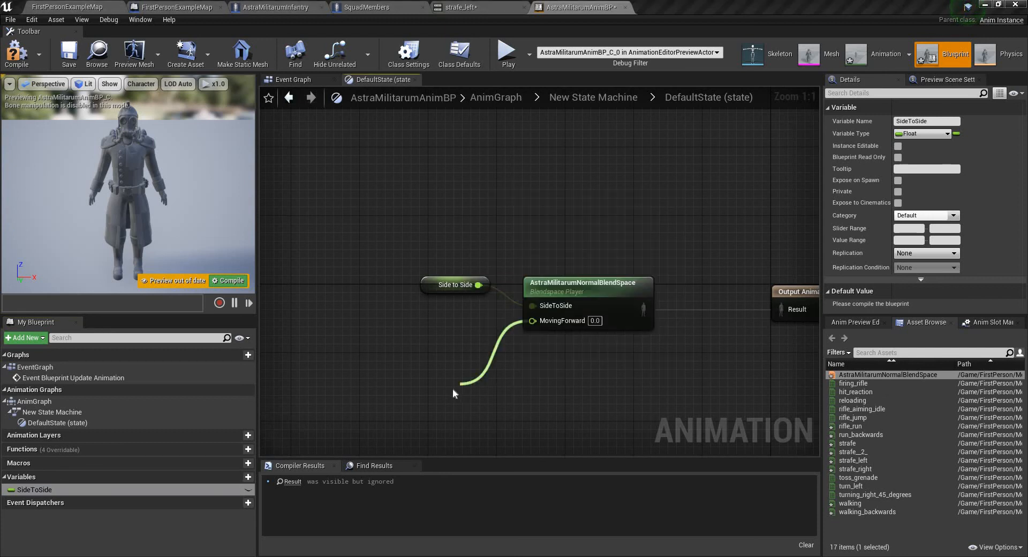
pyautogui.moveTo(452, 387); pyautogui.dragTo(428, 359)
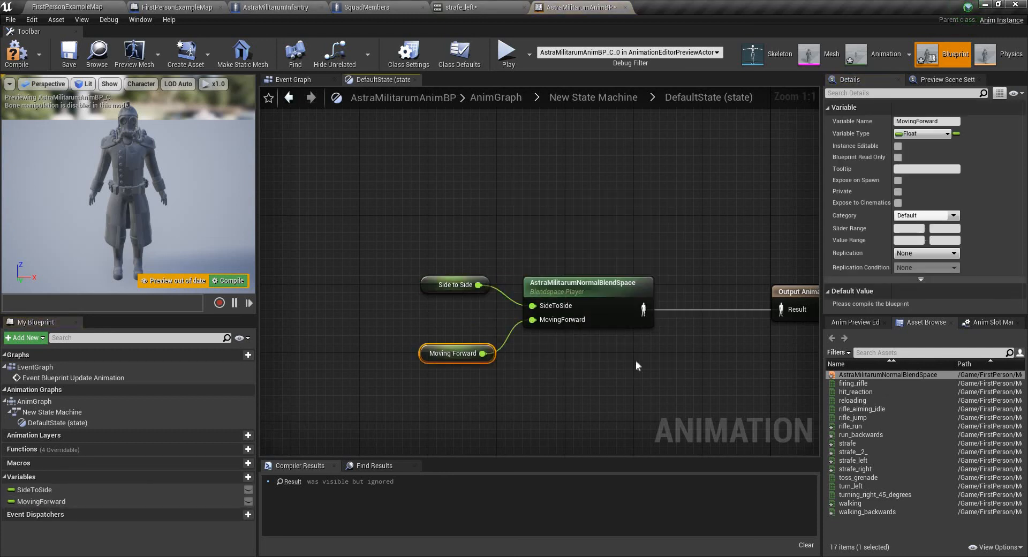
pyautogui.click(555, 364)
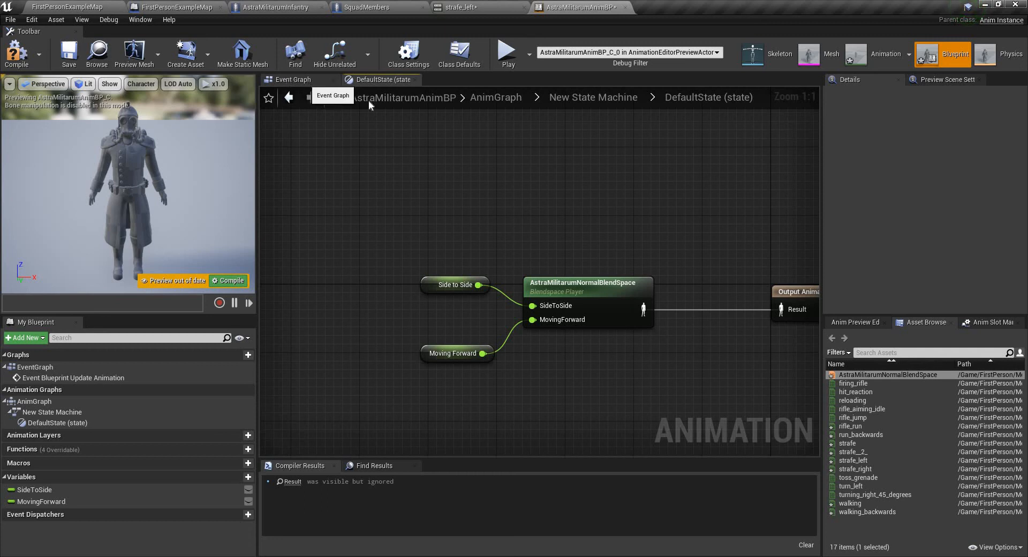
# In the Event Graph, add a Get Velocity node targeting the Return Value of Try Get Pawn Owner
pyautogui.click(288, 97)
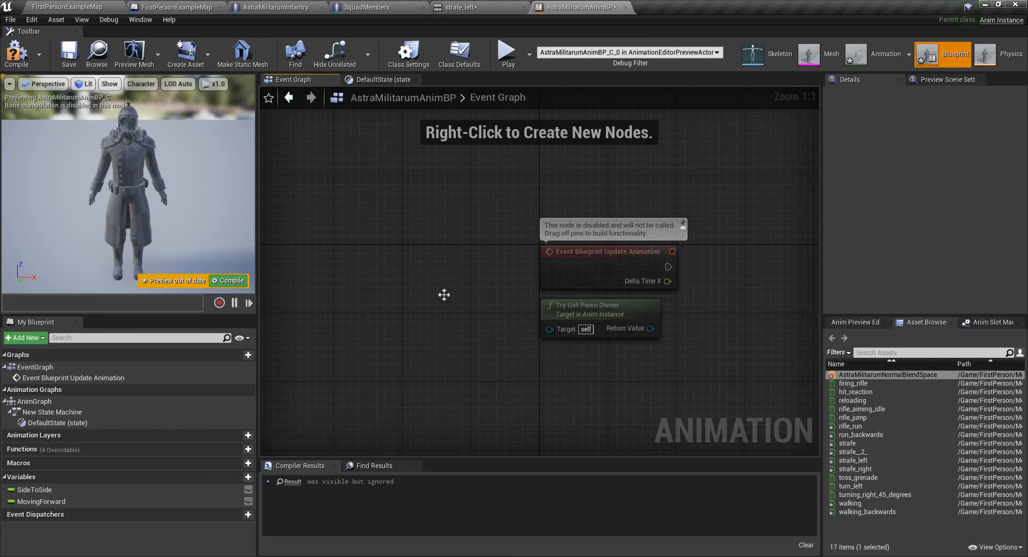
pyautogui.moveTo(444, 295); pyautogui.dragTo(230, 261, button='right')
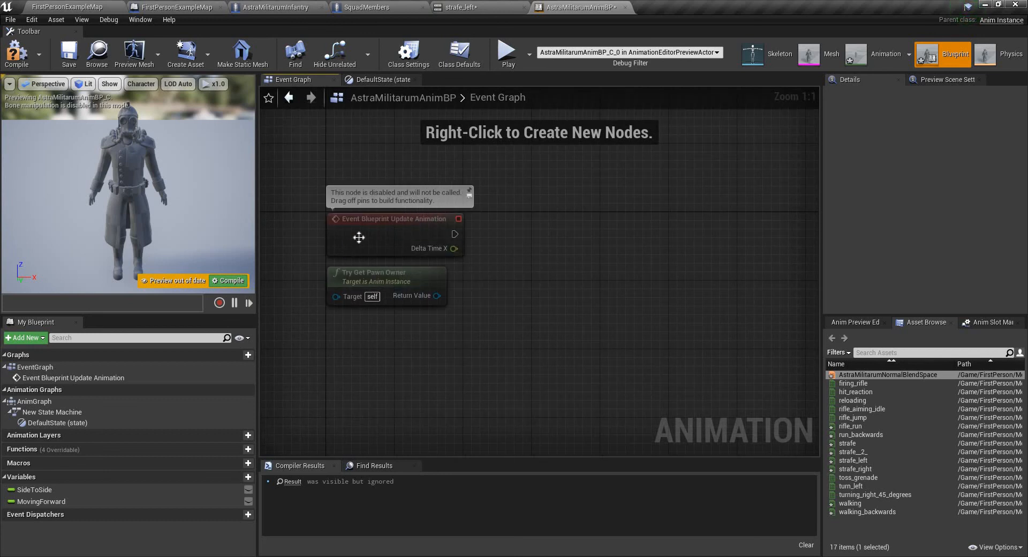
pyautogui.click(445, 240)
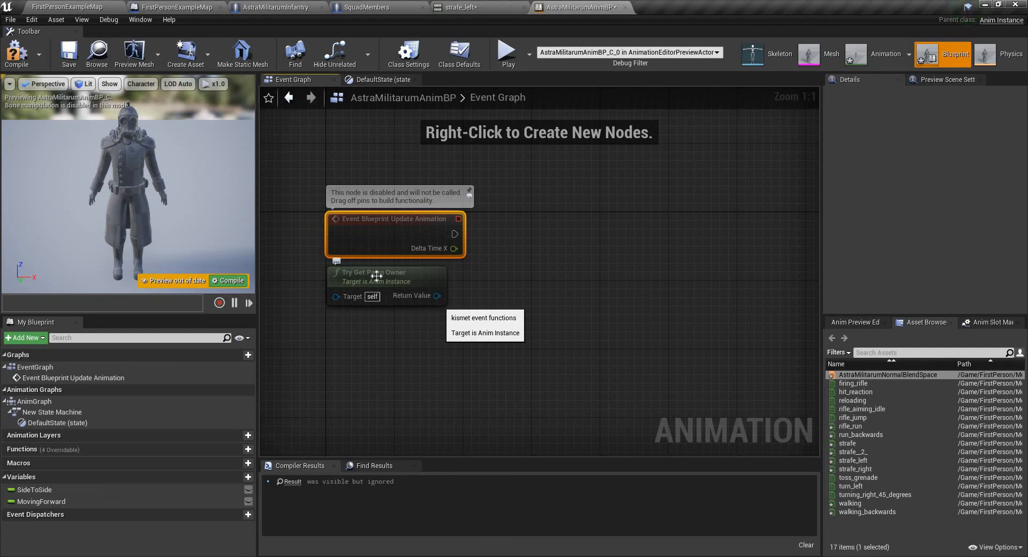
pyautogui.click(441, 299)
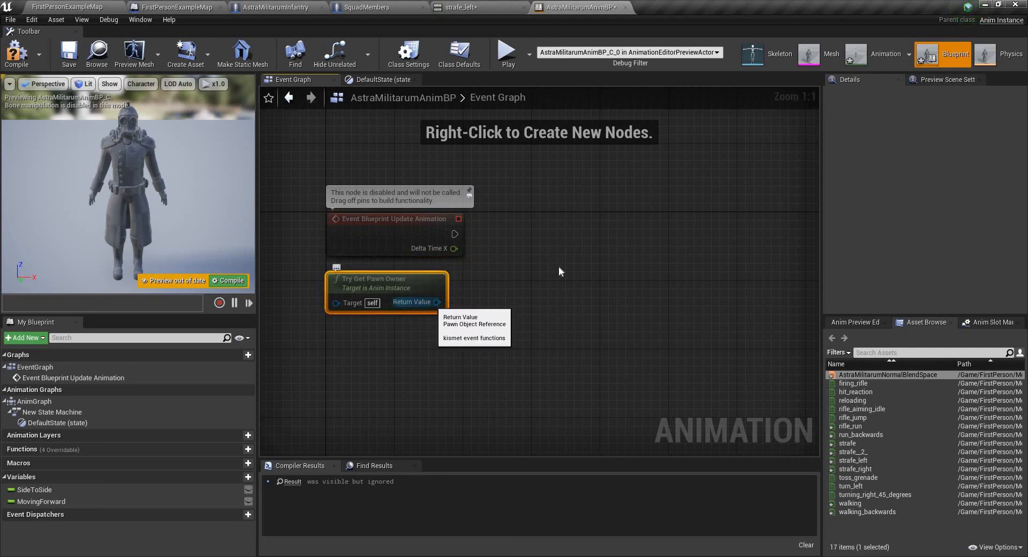
pyautogui.moveTo(437, 301); pyautogui.dragTo(557, 266)
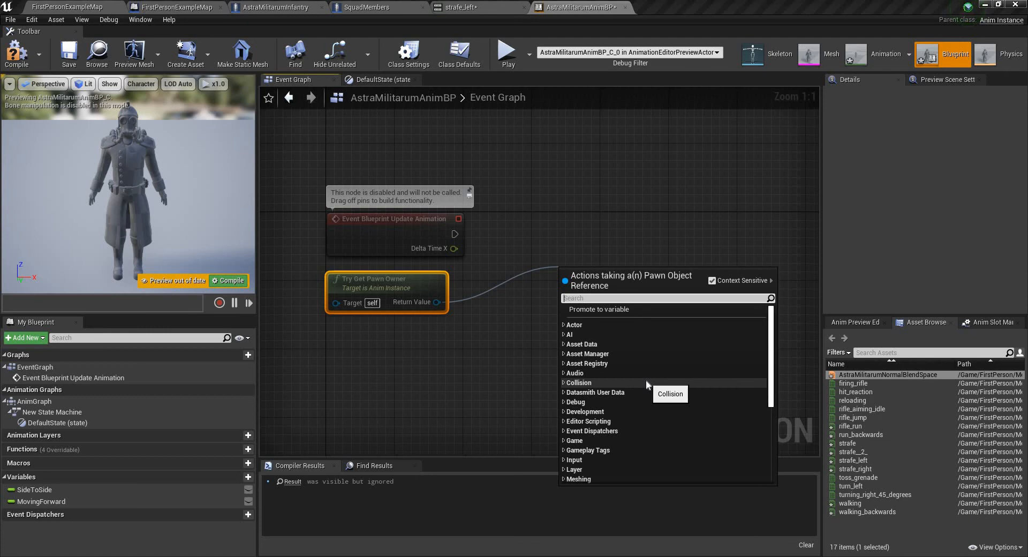
pyautogui.write('getvel')
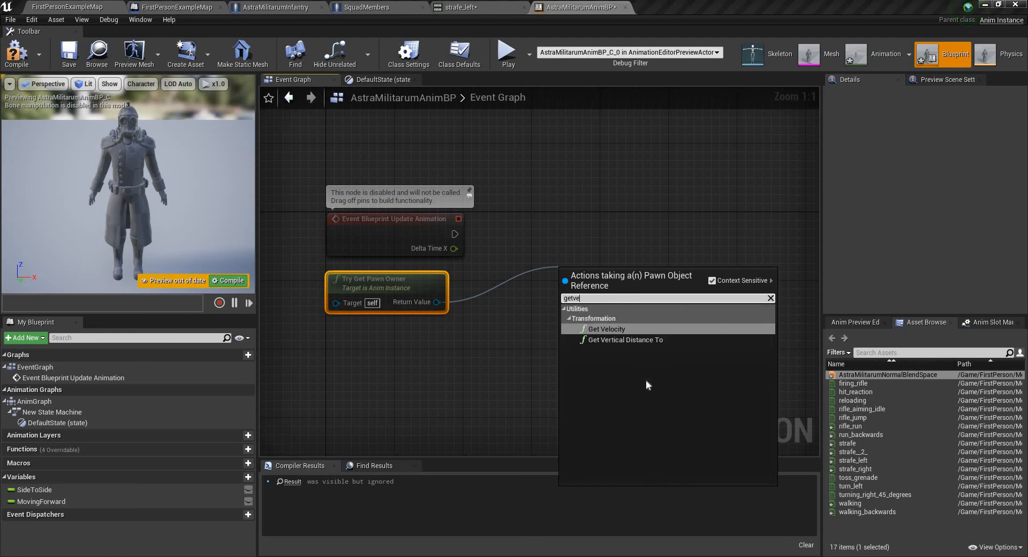
pyautogui.click(606, 329)
# Pass the Get Velocity result through a VectorLength node into a new setter for the MovingForward variable
pyautogui.moveTo(600, 280); pyautogui.dragTo(683, 288)
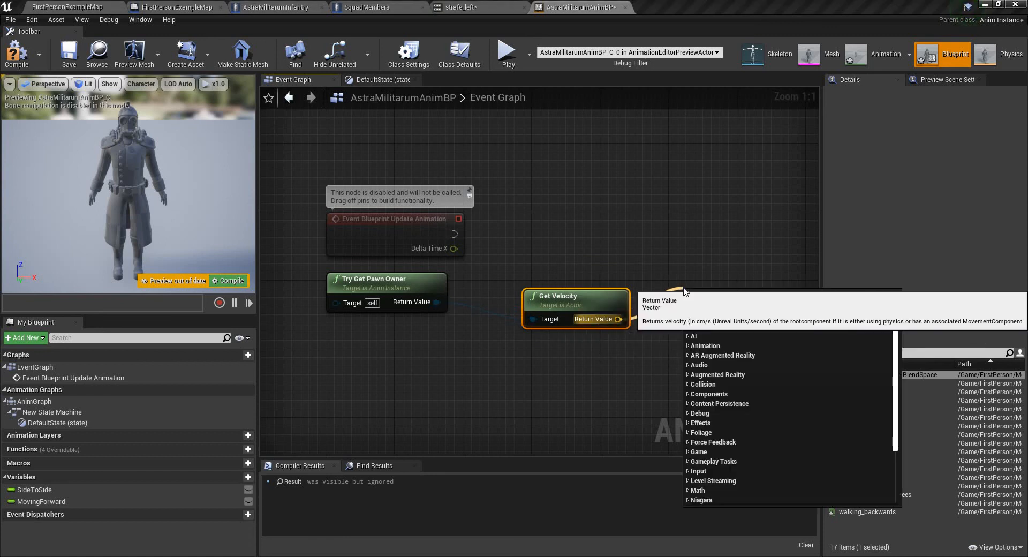
pyautogui.write('vectorl')
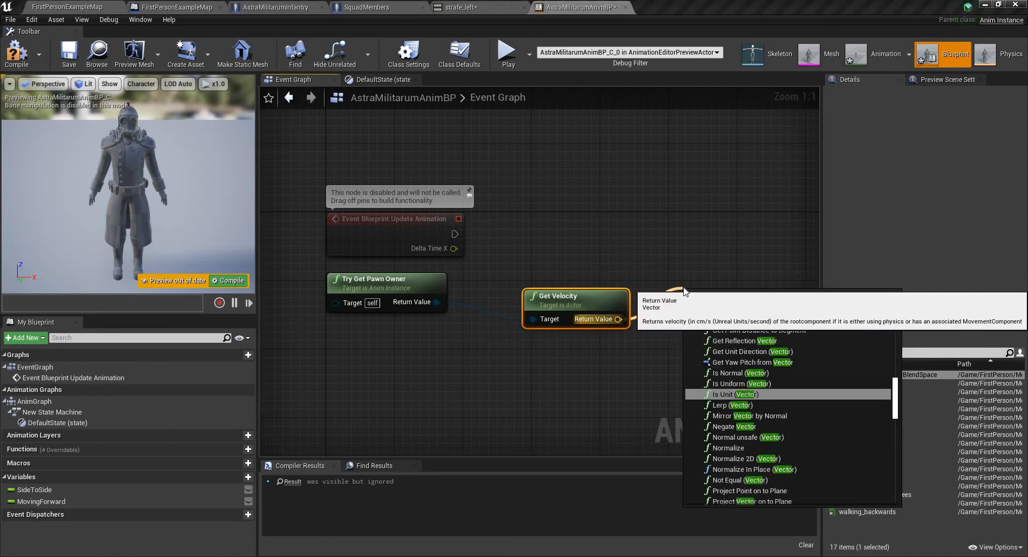
pyautogui.press('Return')
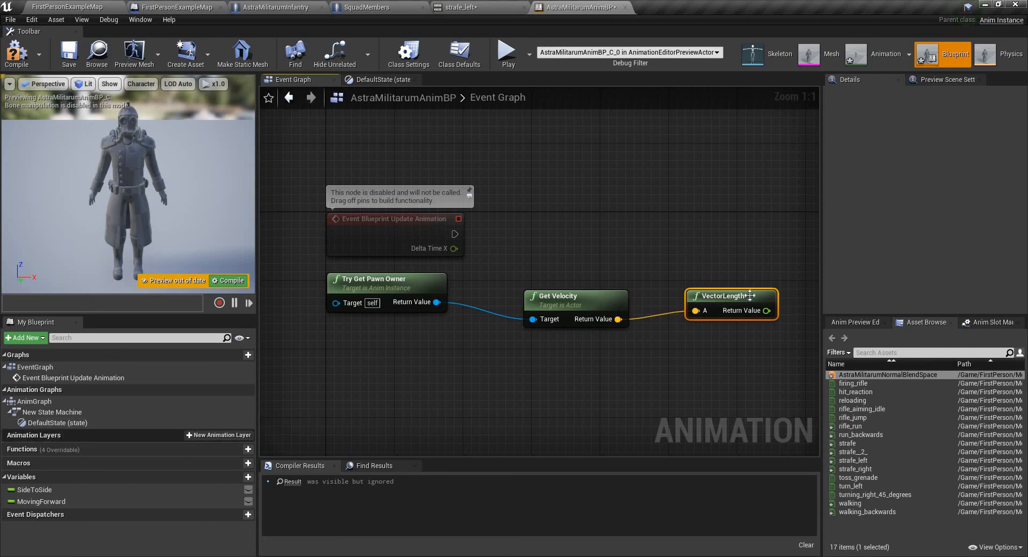
pyautogui.moveTo(75, 502); pyautogui.dragTo(766, 312)
pyautogui.moveTo(701, 338); pyautogui.dragTo(537, 355, button='right')
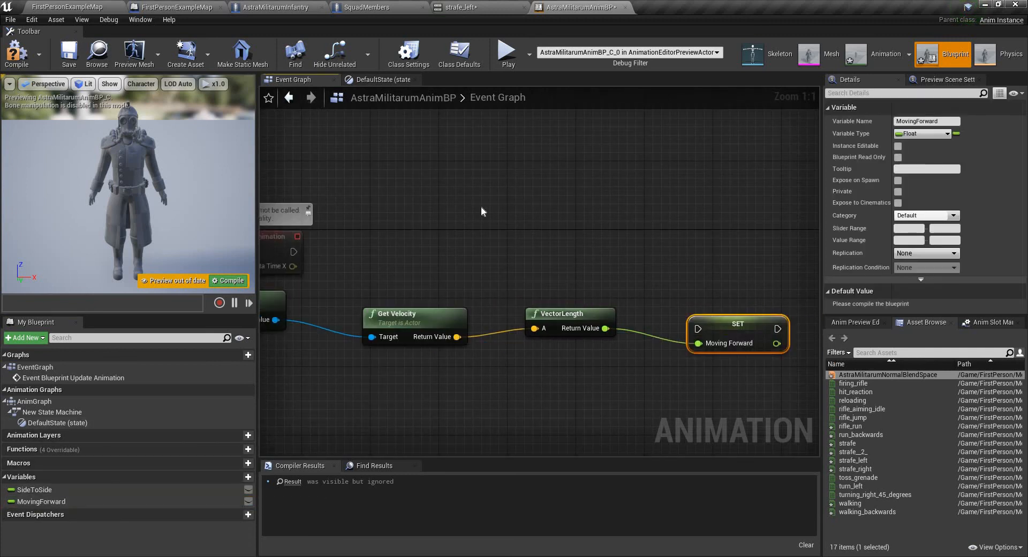
# Place the Moving Forward setter beside Event Blueprint Update Animation and connect the event's execution output to it
pyautogui.moveTo(742, 338); pyautogui.dragTo(413, 283)
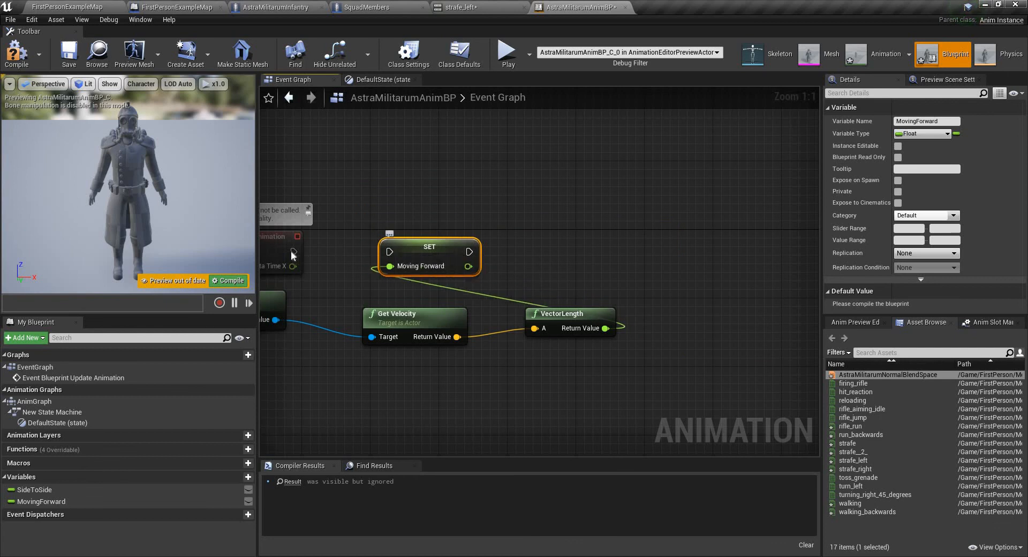
pyautogui.moveTo(293, 251); pyautogui.dragTo(389, 252)
pyautogui.moveTo(513, 316); pyautogui.dragTo(666, 317, button='right')
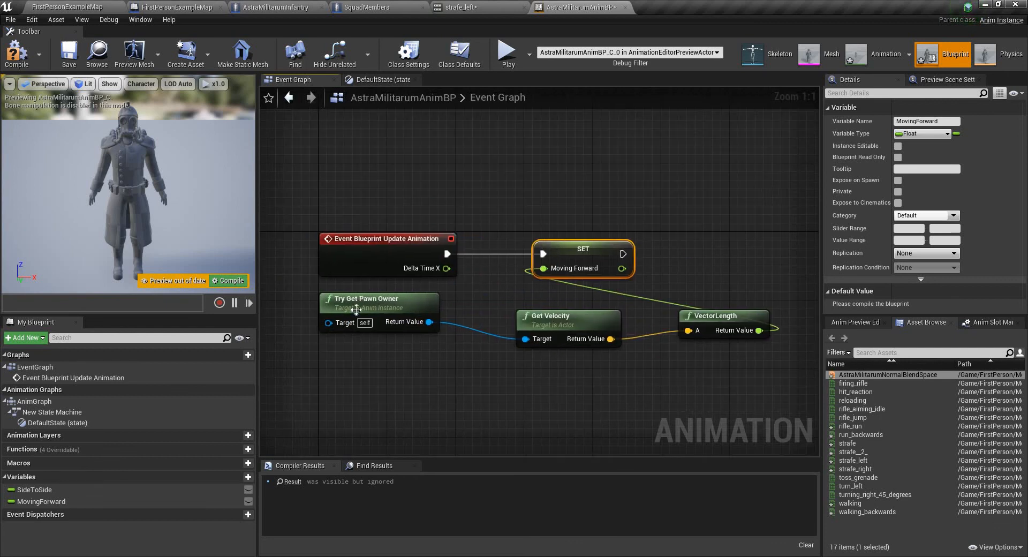
# Arrange the Try Get Pawn Owner, Get Velocity and VectorLength nodes compactly beneath the event chain, and compile the Animation Blueprint
pyautogui.click(356, 328)
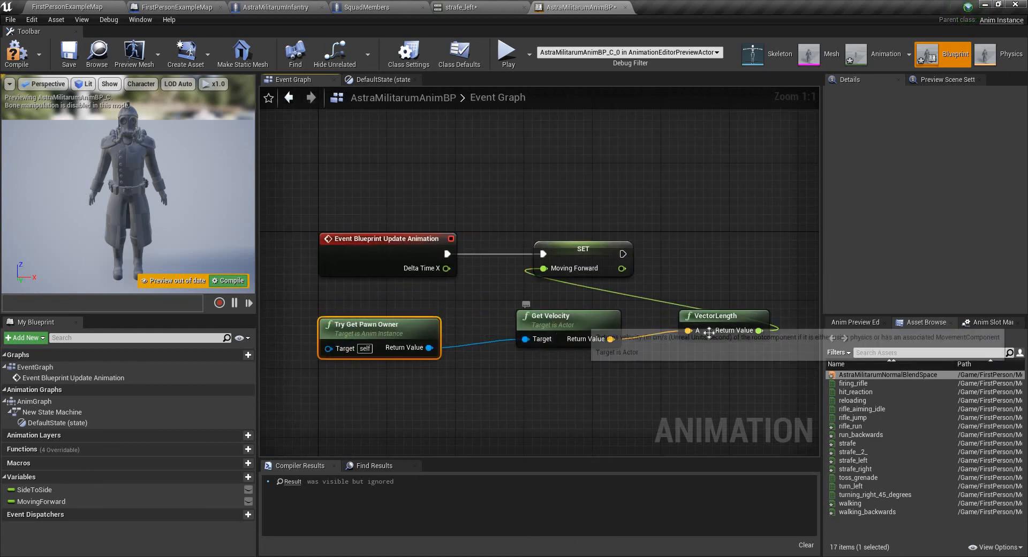
pyautogui.moveTo(580, 346); pyautogui.dragTo(580, 372)
pyautogui.moveTo(759, 330); pyautogui.dragTo(571, 292)
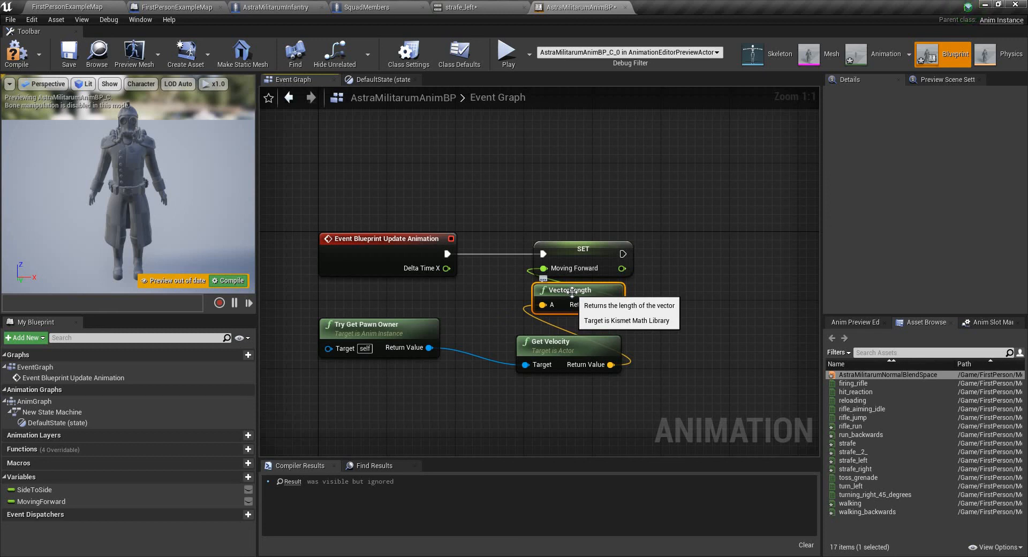
pyautogui.moveTo(568, 352); pyautogui.dragTo(577, 335)
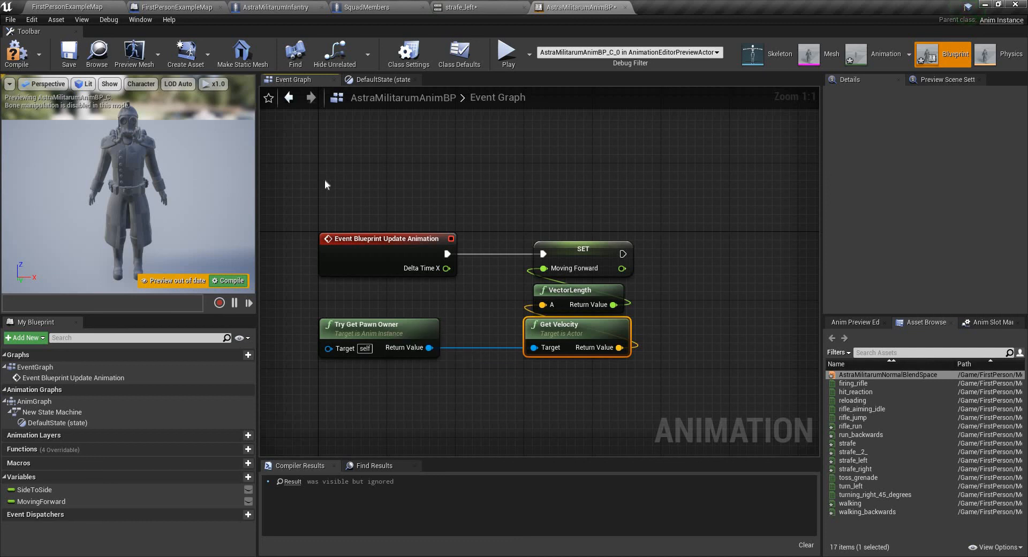
pyautogui.click(7, 54)
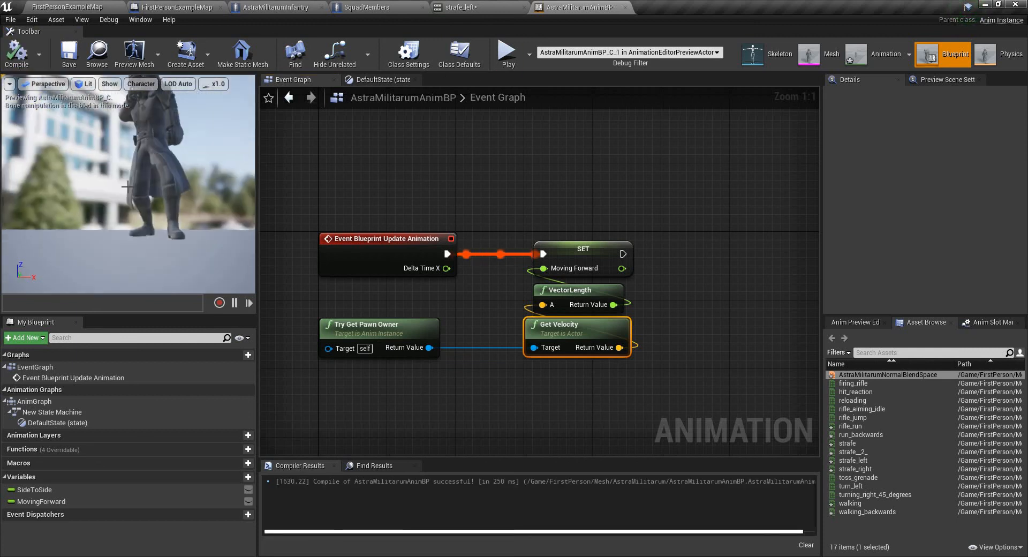
# Play-test the FirstPersonExampleMap level to check the squad members' animation, and stop the session
pyautogui.click(67, 7)
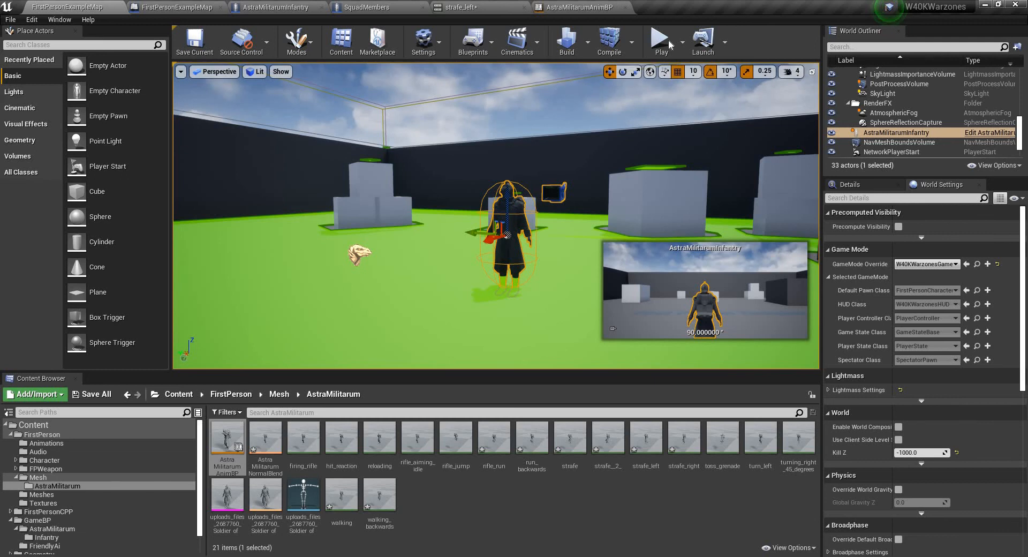
pyautogui.click(662, 46)
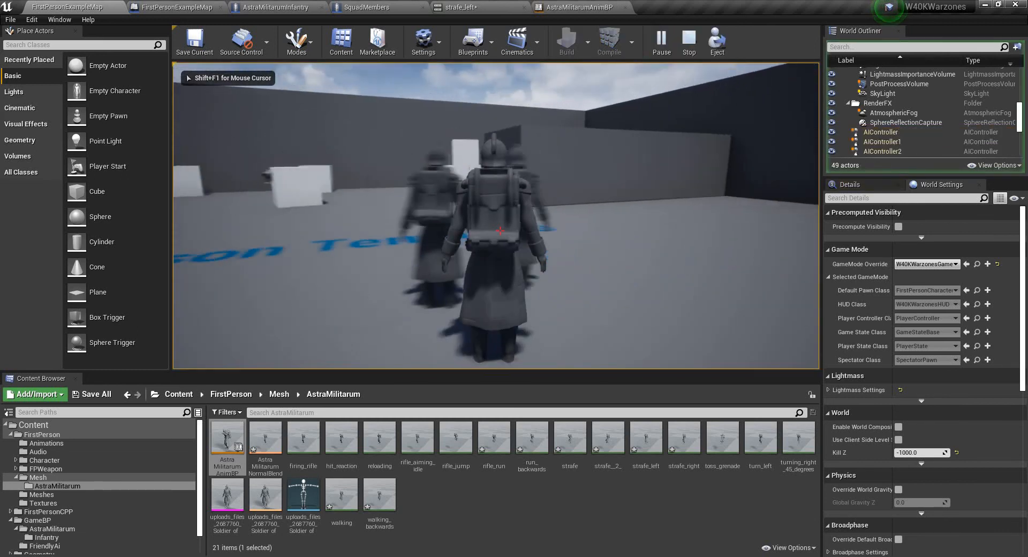
pyautogui.press('Escape')
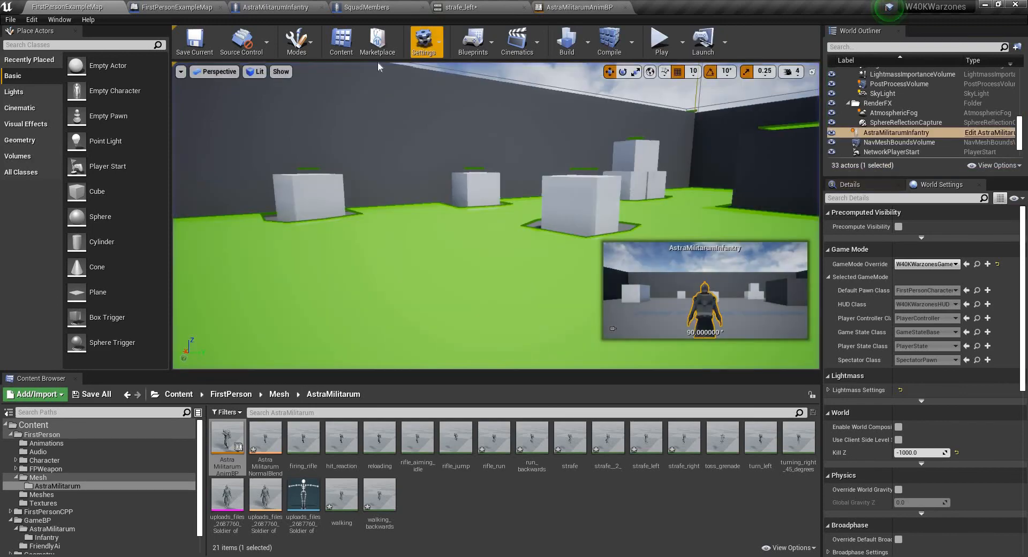
# Assign AstraMilitarumAnimBP as the Anim Class of the character mesh in the AstraMilitarumInfantry blueprint
pyautogui.click(275, 7)
pyautogui.click(186, 68)
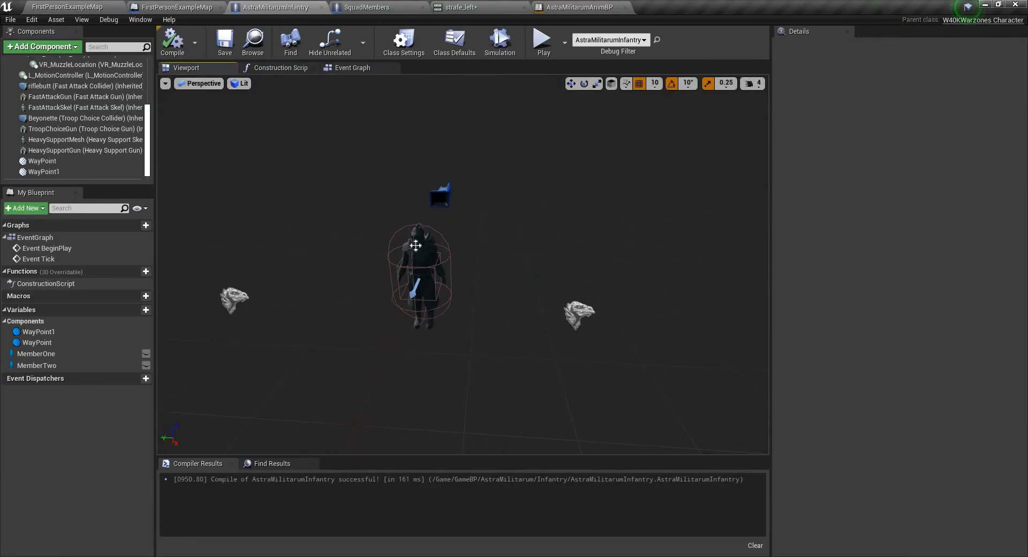
pyautogui.click(420, 278)
pyautogui.click(927, 254)
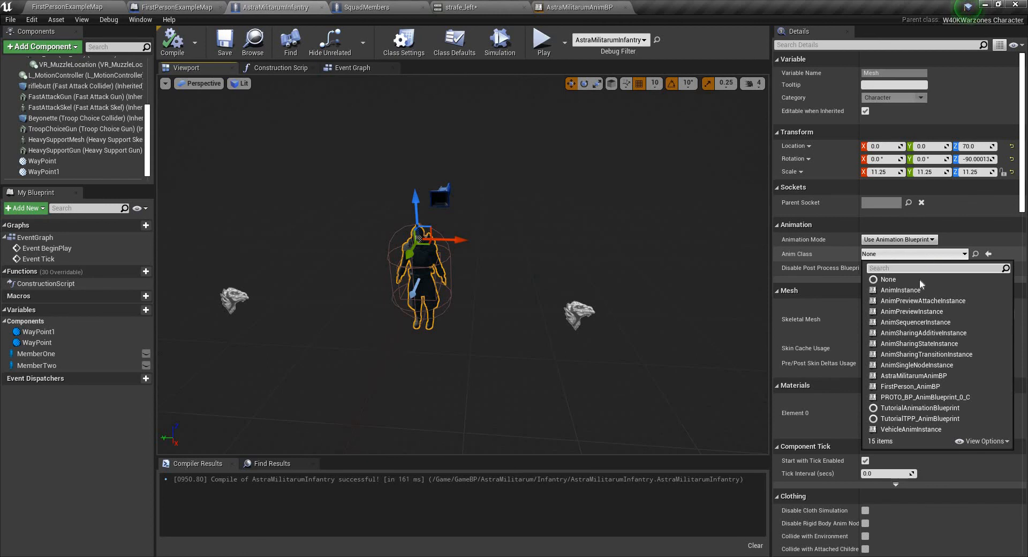
pyautogui.write('astra')
pyautogui.click(886, 293)
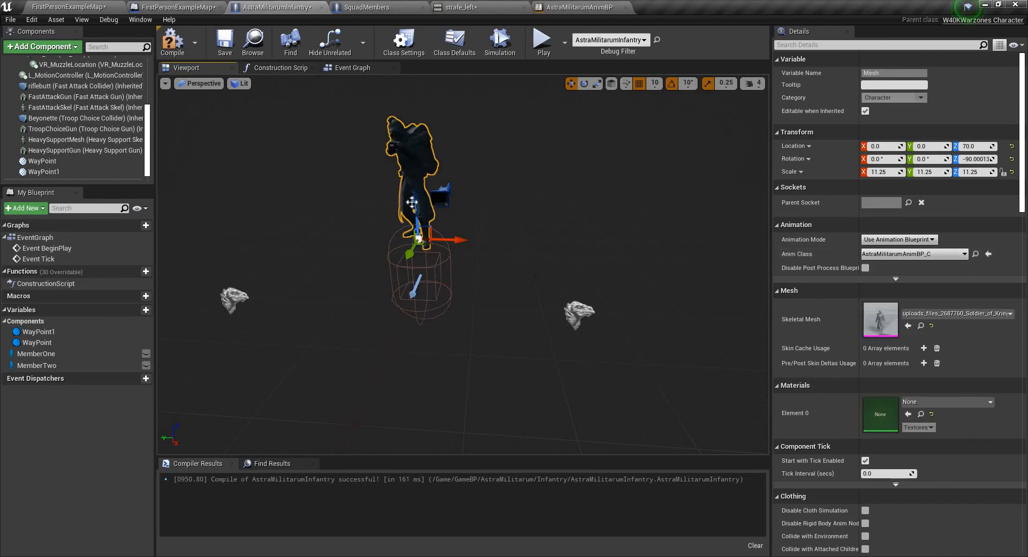
# Lower the AstraMilitarumInfantry mesh within its capsule to a Z location of -100
pyautogui.moveTo(413, 209); pyautogui.dragTo(423, 290)
pyautogui.moveTo(423, 316); pyautogui.dragTo(509, 254, button='right')
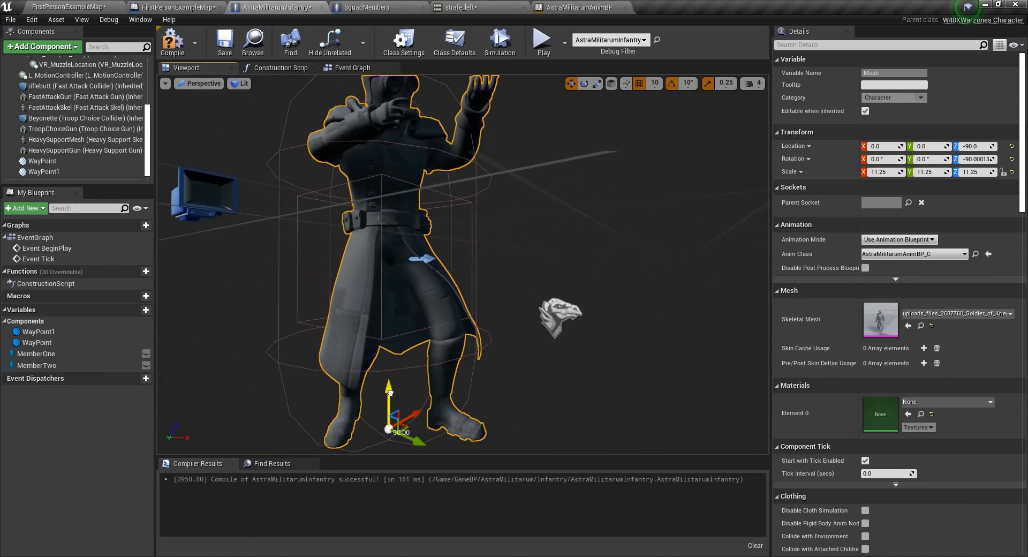
pyautogui.moveTo(453, 337)
pyautogui.mouseDown(button='right')
pyautogui.moveTo(464, 337)
pyautogui.moveTo(437, 331)
pyautogui.mouseUp(button='right')
pyautogui.moveTo(438, 332); pyautogui.dragTo(437, 343)
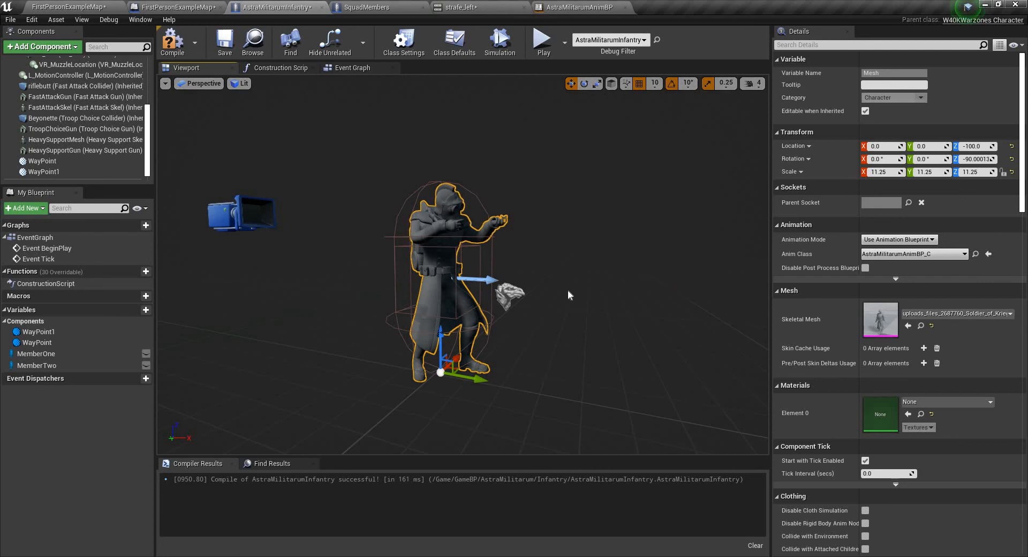
# Give the SquadMembers mesh the AstraMilitarumAnimBP Anim Class, lower it to a Z location of -100, and compile
pyautogui.click(367, 7)
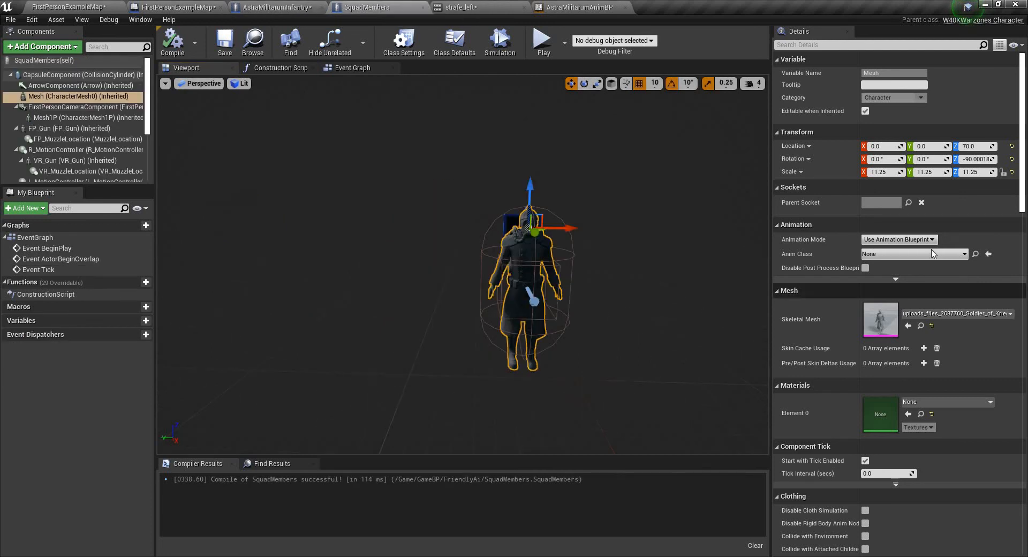
pyautogui.click(934, 254)
pyautogui.write('as')
pyautogui.click(933, 289)
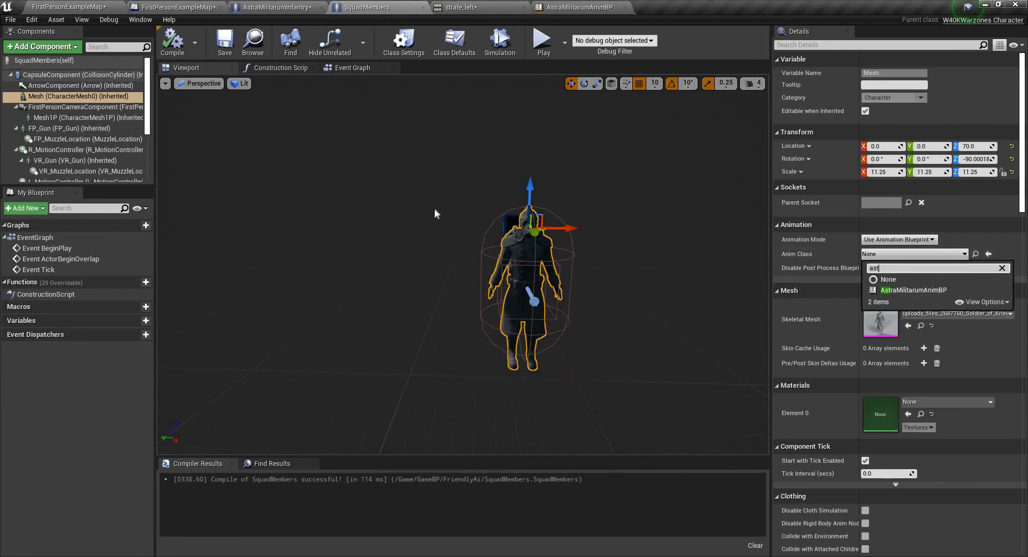
pyautogui.moveTo(530, 197); pyautogui.dragTo(531, 326)
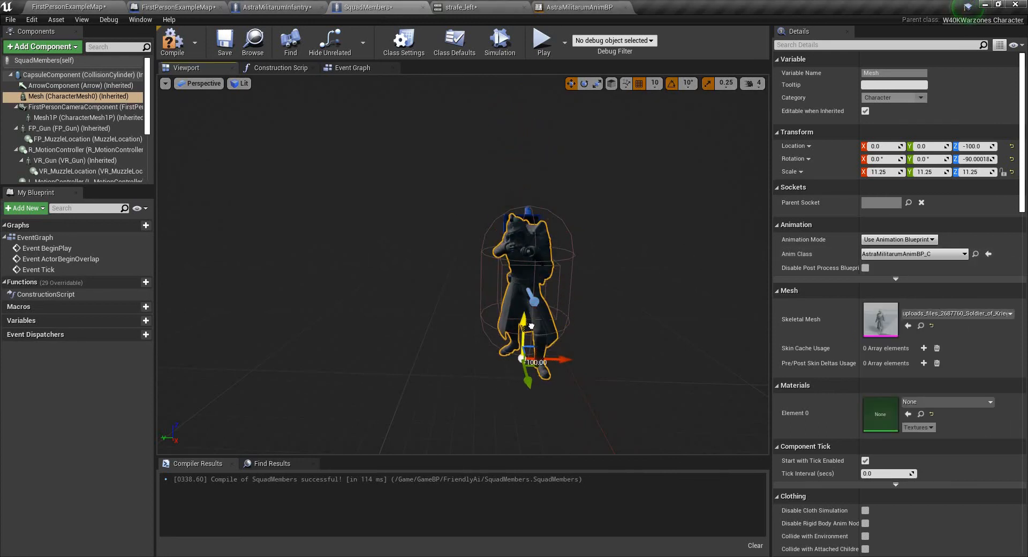
pyautogui.click(172, 53)
# Play-test moving and turning the player in all directions to check the squad's animation and following, and stop the session
pyautogui.click(542, 42)
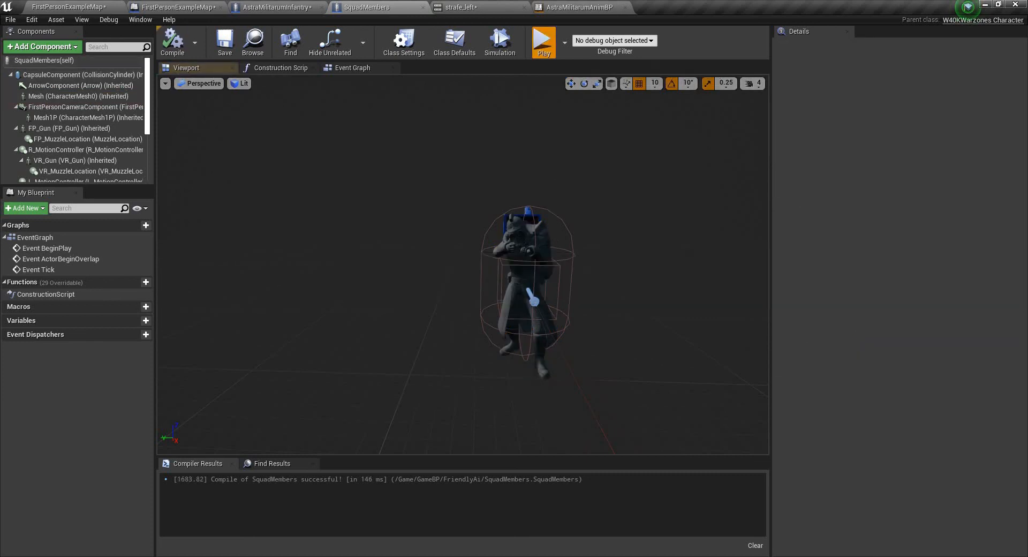
pyautogui.press('w')
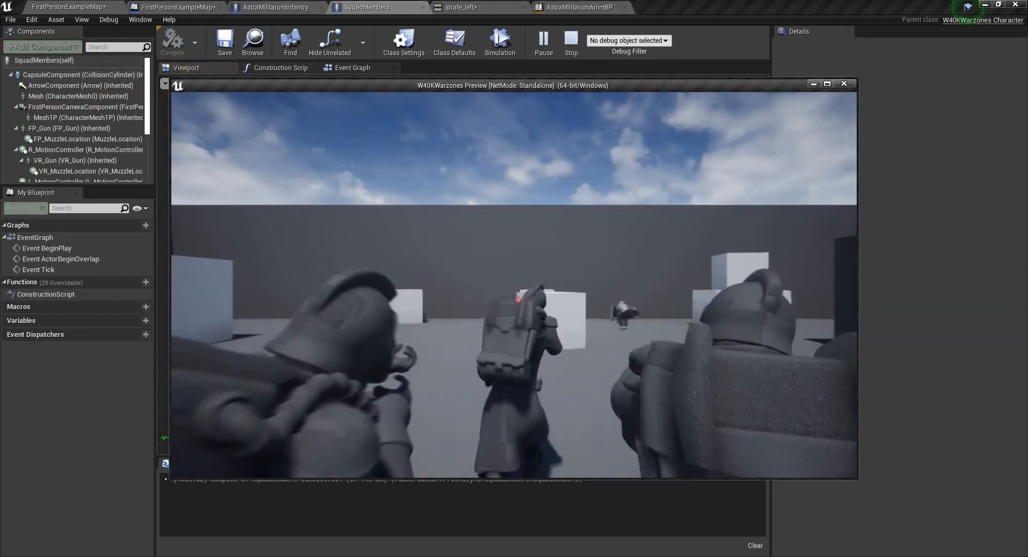
pyautogui.press('a')
pyautogui.press('s')
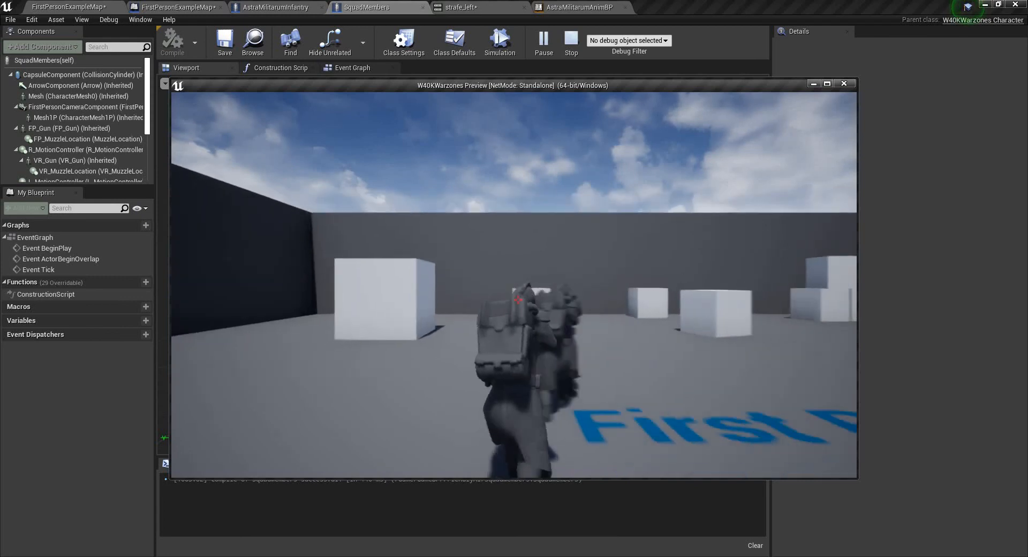
pyautogui.press('d')
pyautogui.press('d')
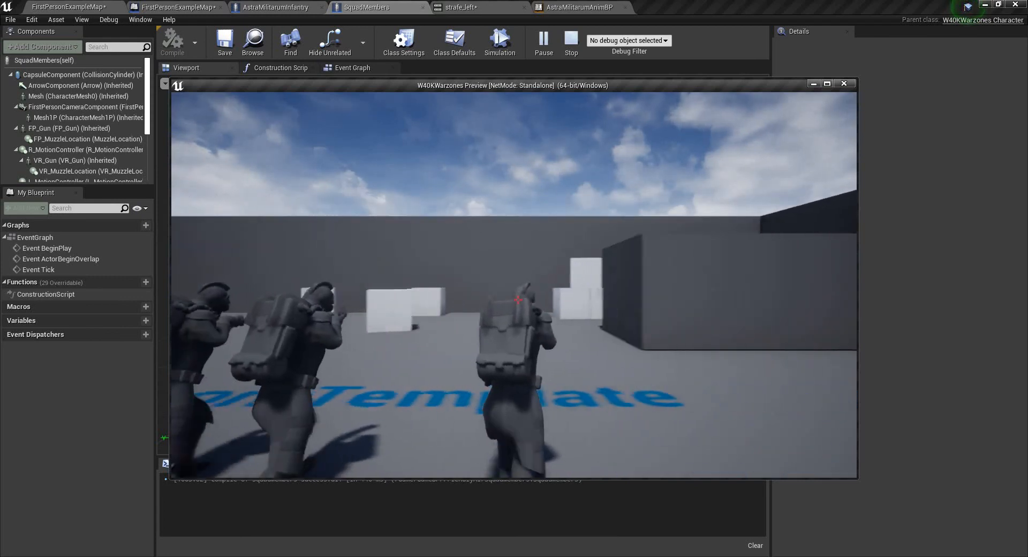
pyautogui.press('a')
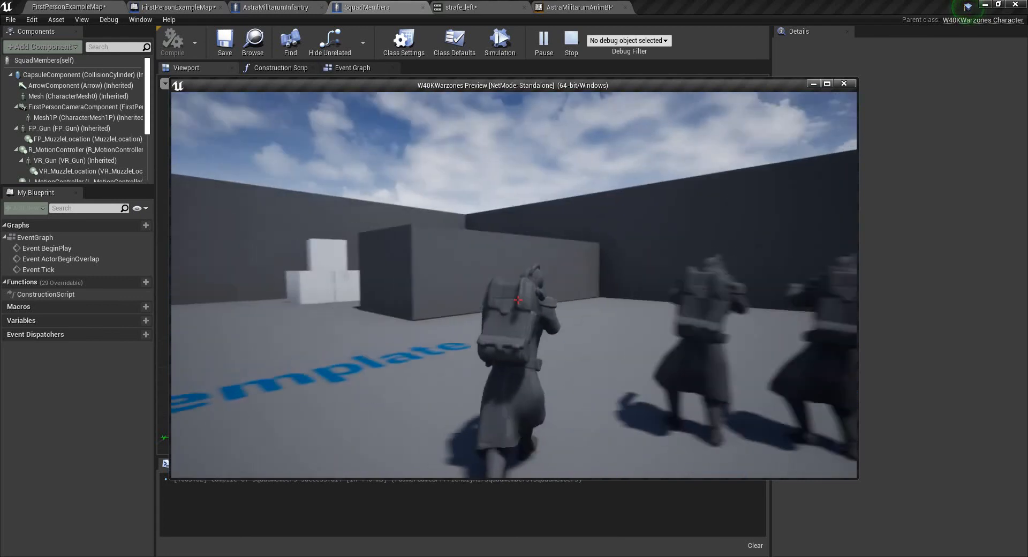
pyautogui.press('w')
pyautogui.press('s')
pyautogui.press('d')
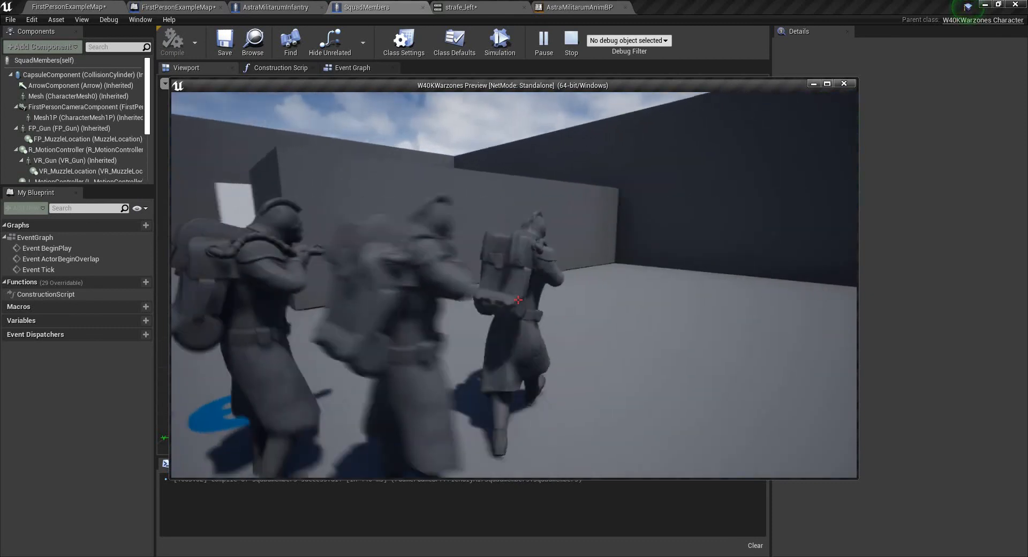
pyautogui.press('a')
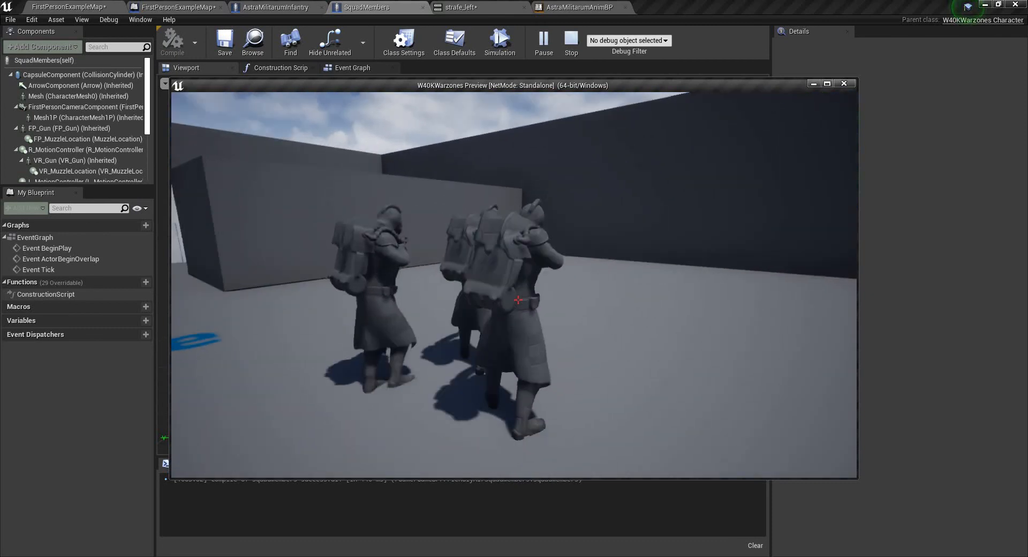
pyautogui.press('d')
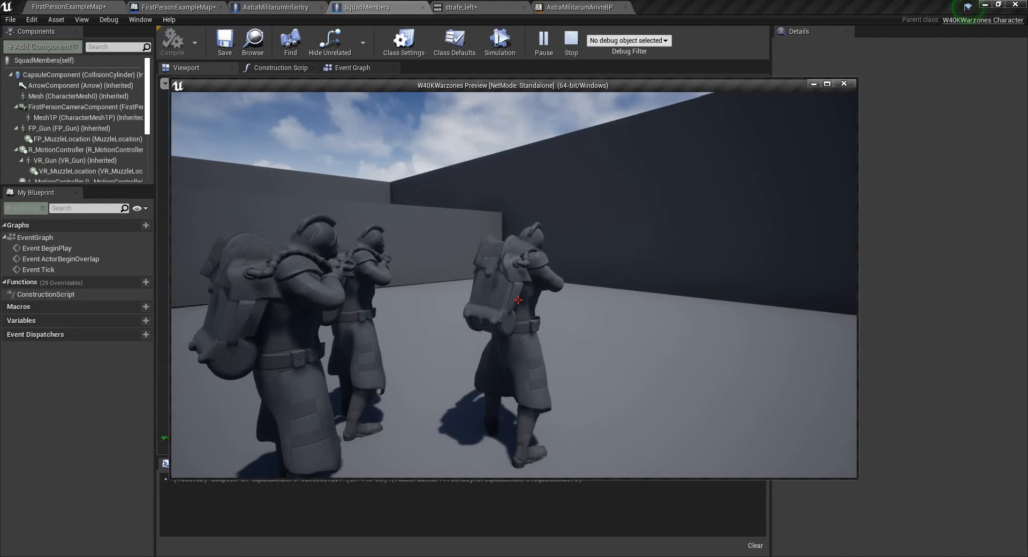
pyautogui.press('d')
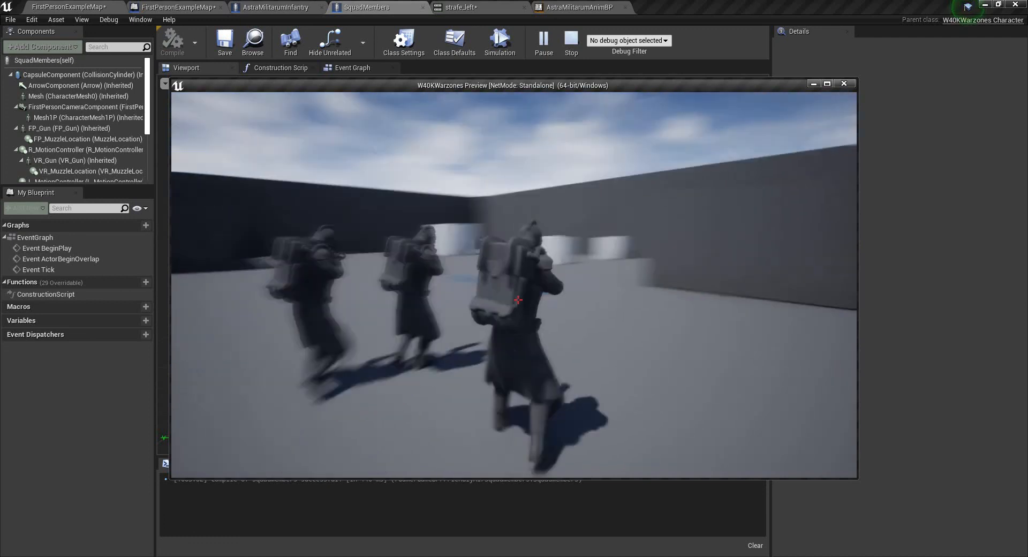
pyautogui.press('w')
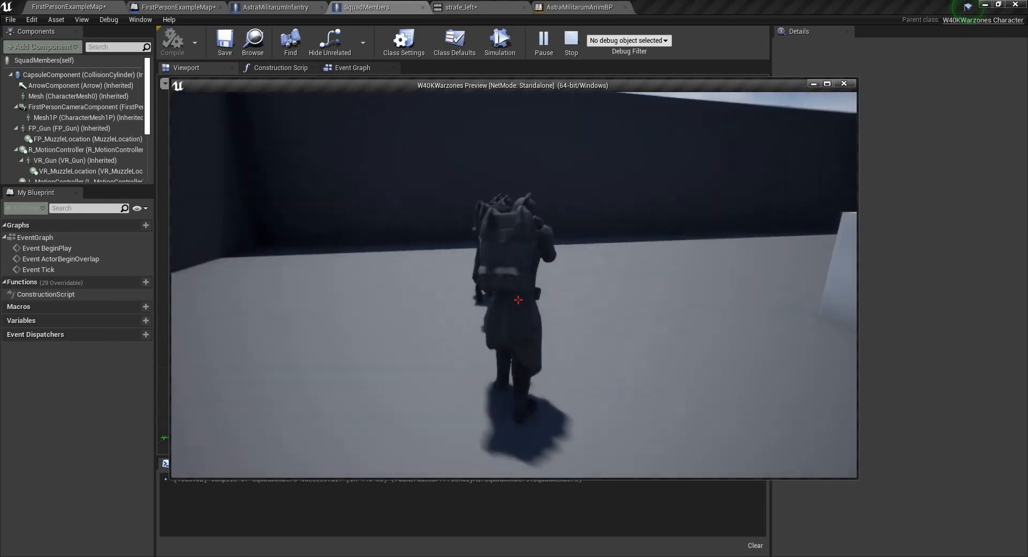
pyautogui.press('w')
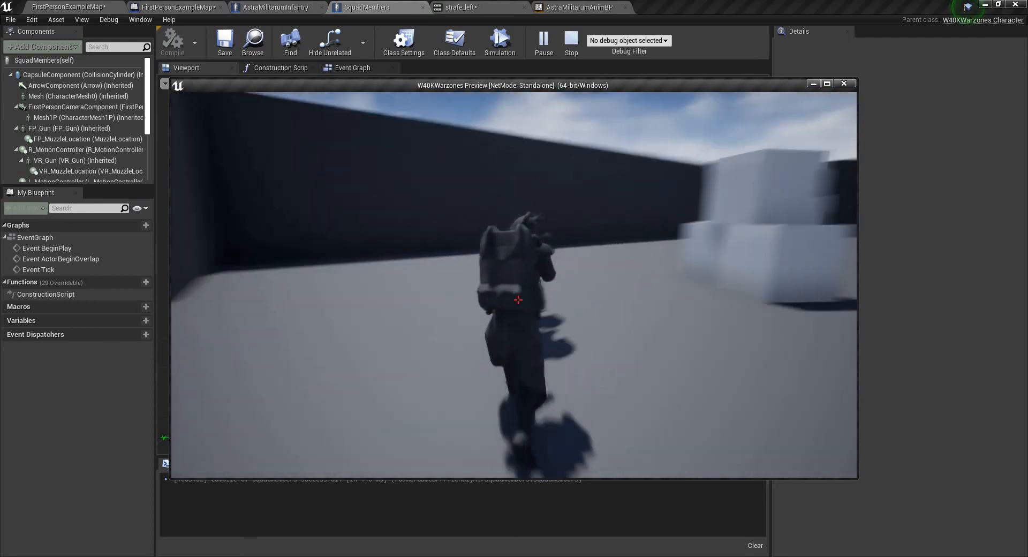
pyautogui.press('w')
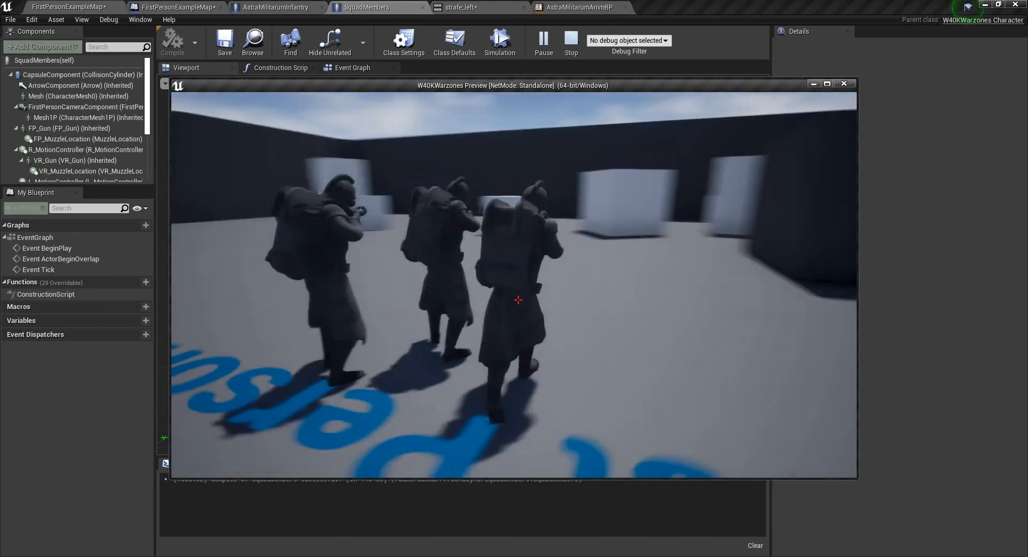
pyautogui.press('Escape')
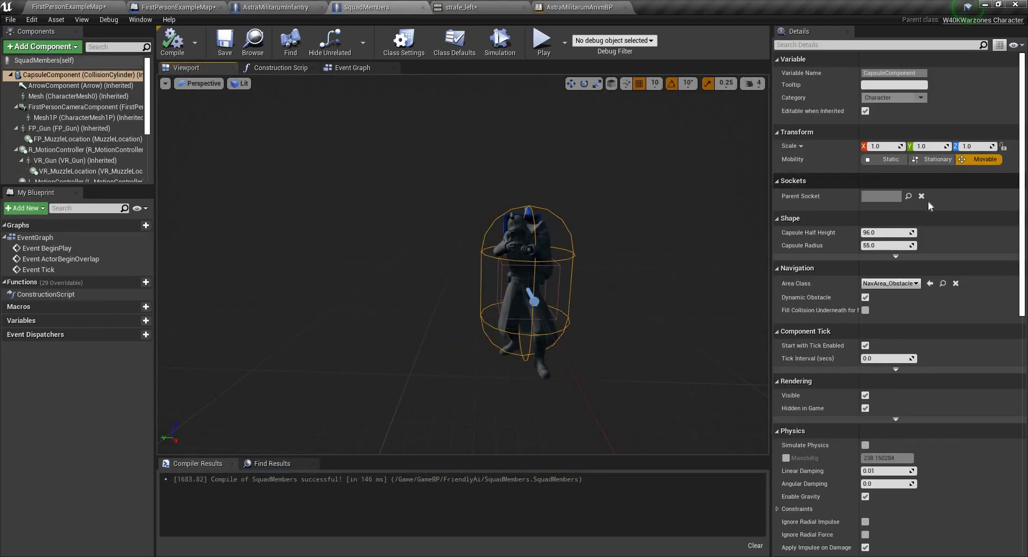
# Switch the SquadMembers capsule's collision preset to Custom and set its Pawn response to Ignore
pyautogui.scroll(-6, 926, 205)
pyautogui.scroll(-2, 828, 271)
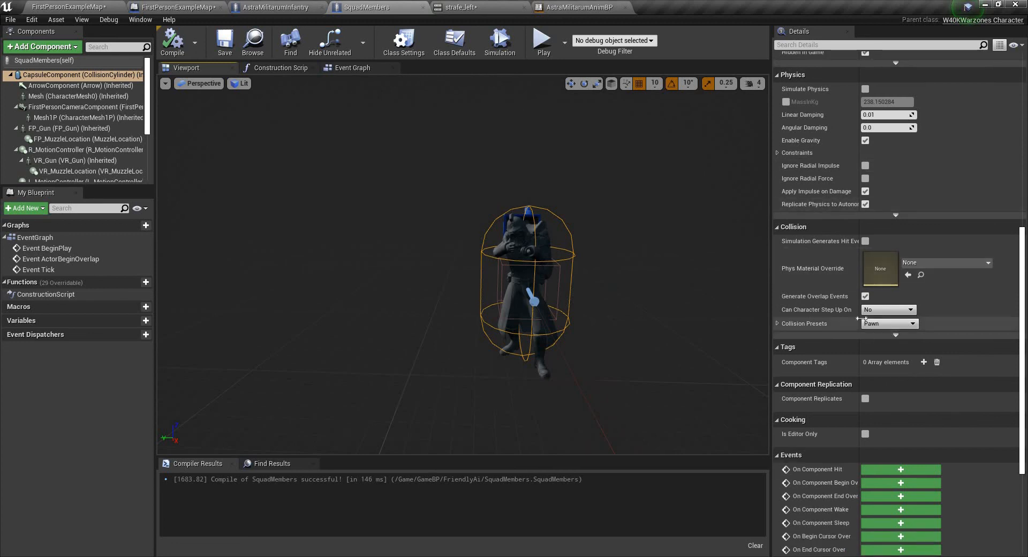
pyautogui.click(777, 323)
pyautogui.click(904, 324)
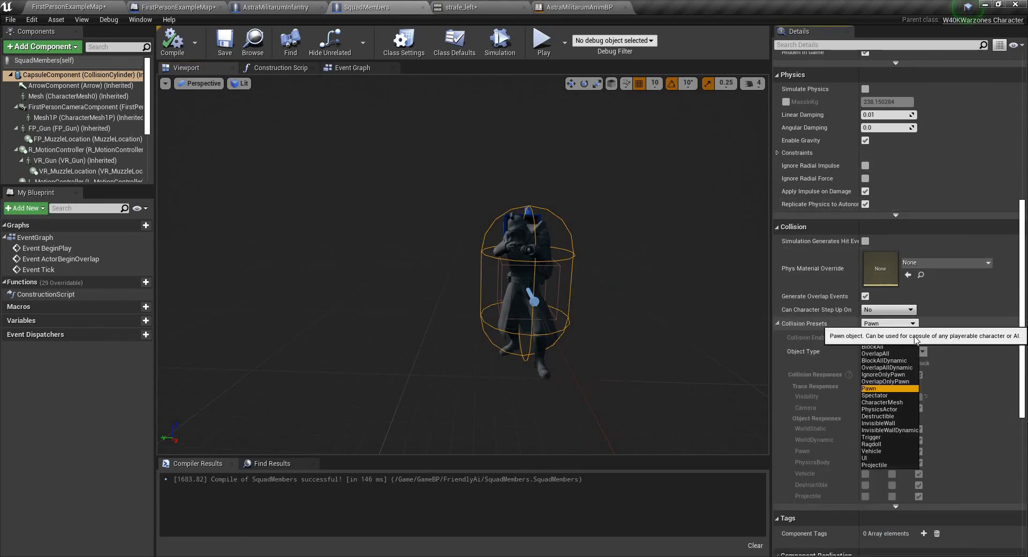
pyautogui.click(883, 331)
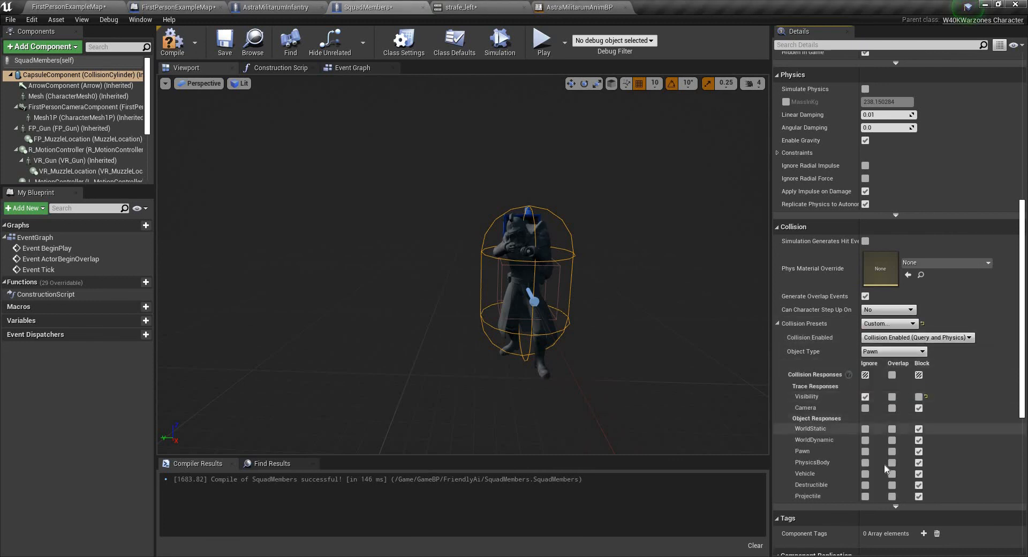
pyautogui.click(865, 451)
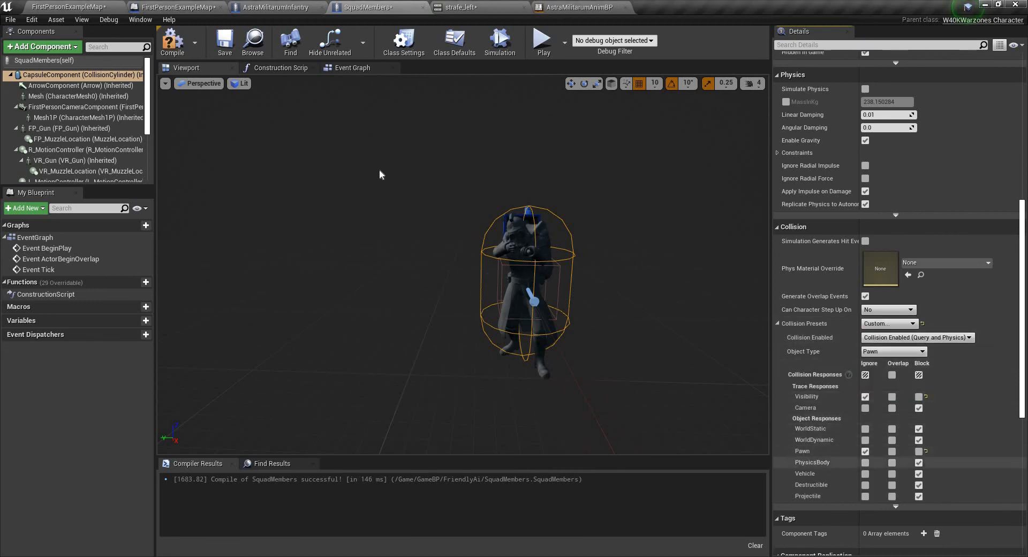
# Set the AstraMilitarumInfantry capsule's collision preset to Custom with the Pawn response on Ignore, and play-test the squad
pyautogui.click(288, 6)
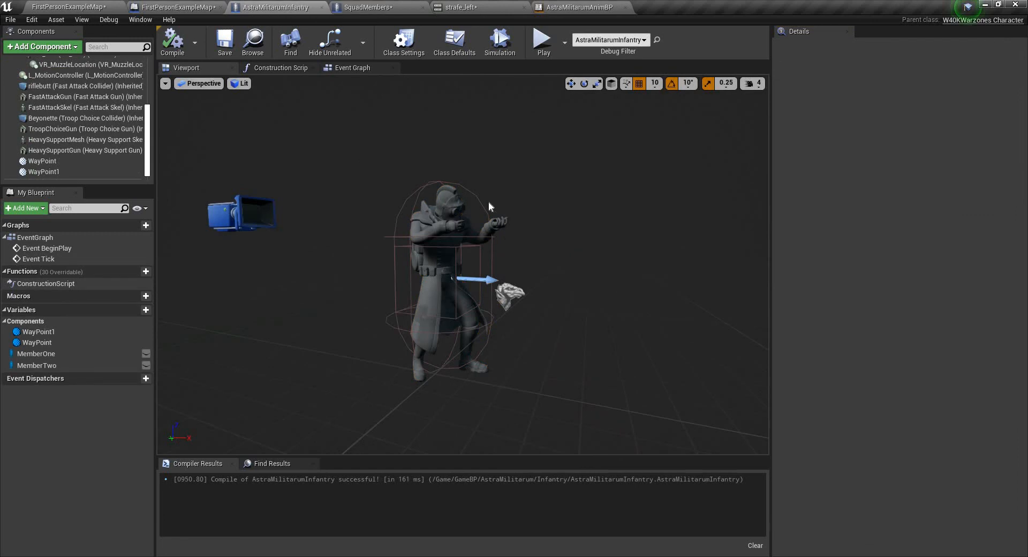
pyautogui.click(482, 202)
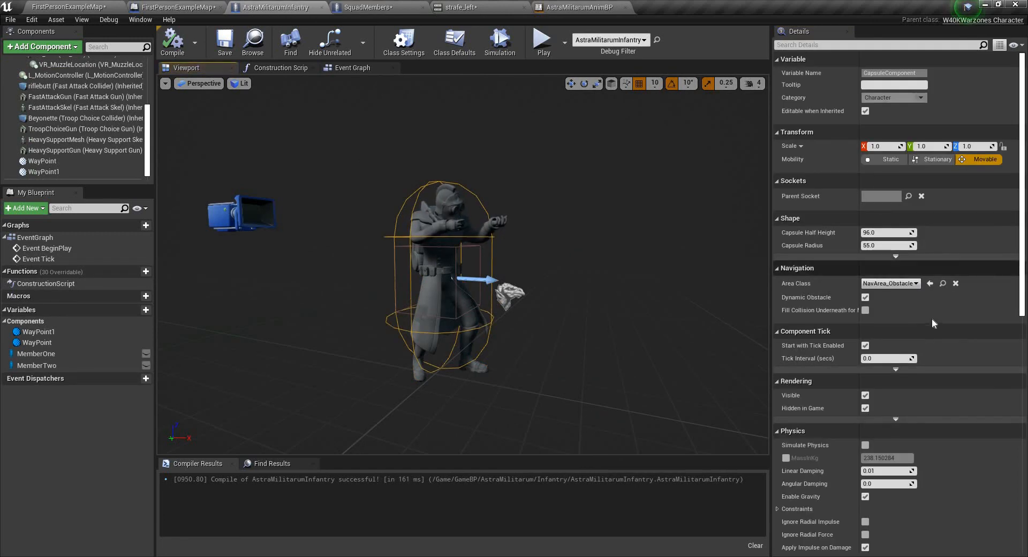
pyautogui.scroll(-5, 803, 413)
pyautogui.scroll(-5, 804, 413)
pyautogui.click(810, 422)
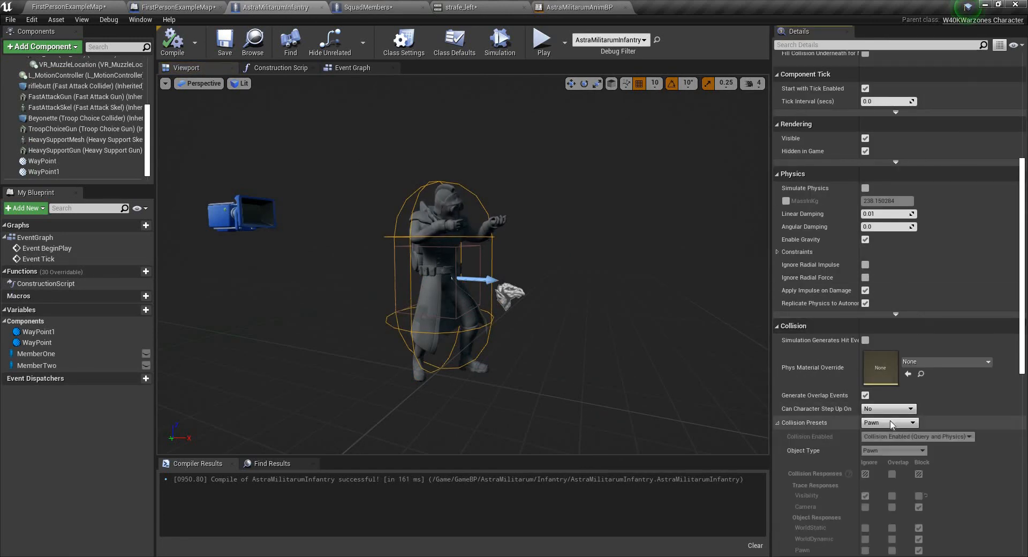
pyautogui.click(891, 422)
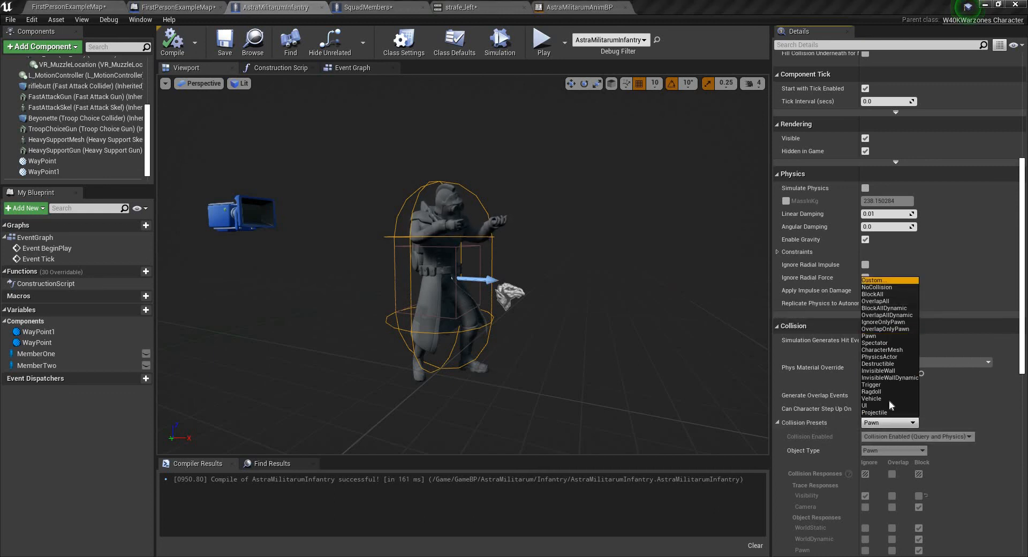
pyautogui.click(891, 280)
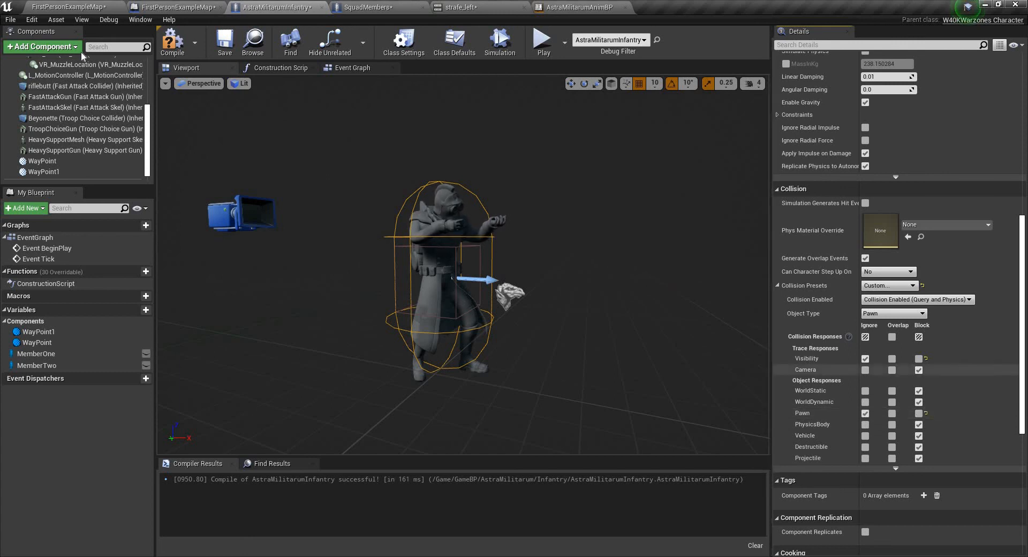
pyautogui.click(540, 43)
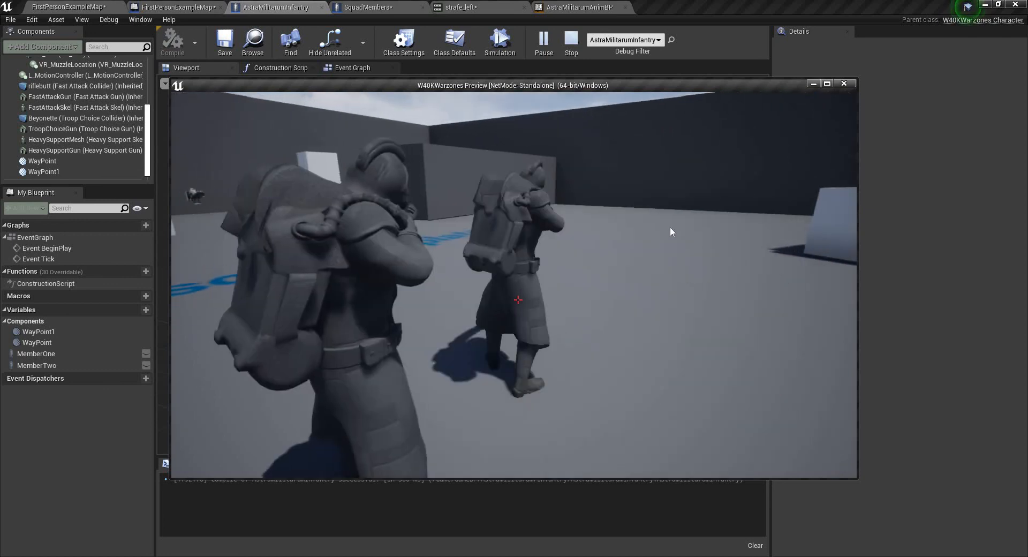
pyautogui.press('Escape')
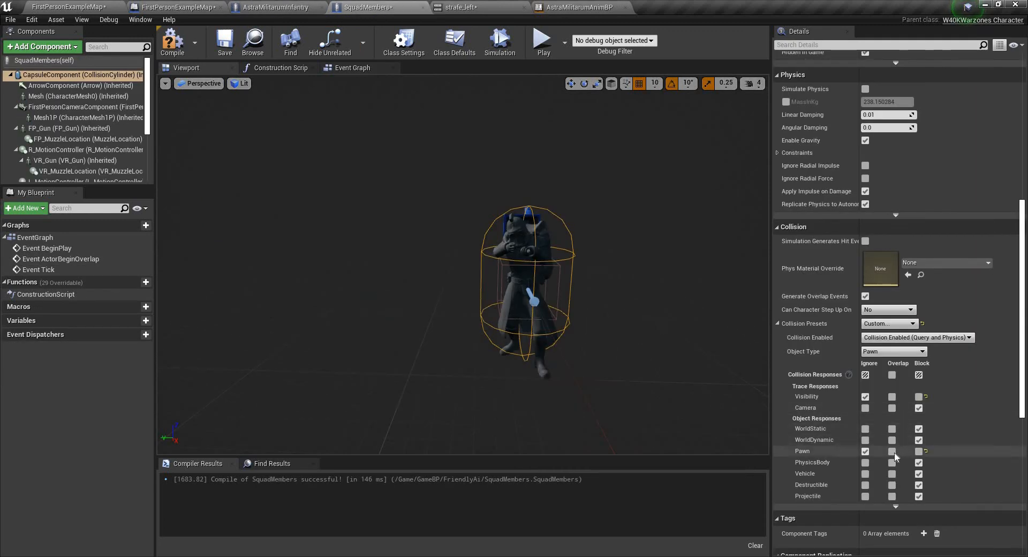
# Set the SquadMembers capsule's Pawn response to Overlap and its mesh's collision preset to Custom with Pawn on Block, and compile
pyautogui.click(891, 451)
pyautogui.click(518, 225)
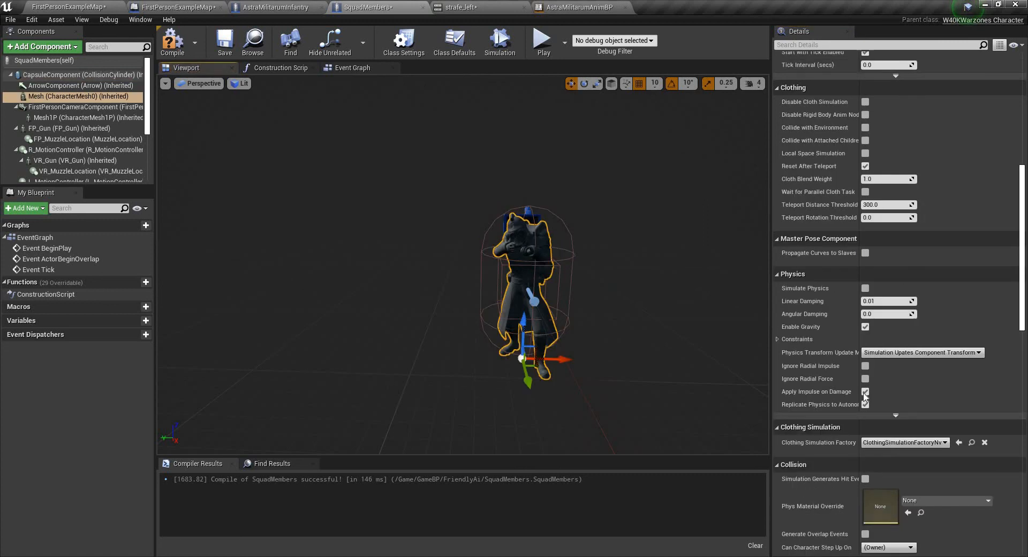
pyautogui.scroll(-3, 811, 471)
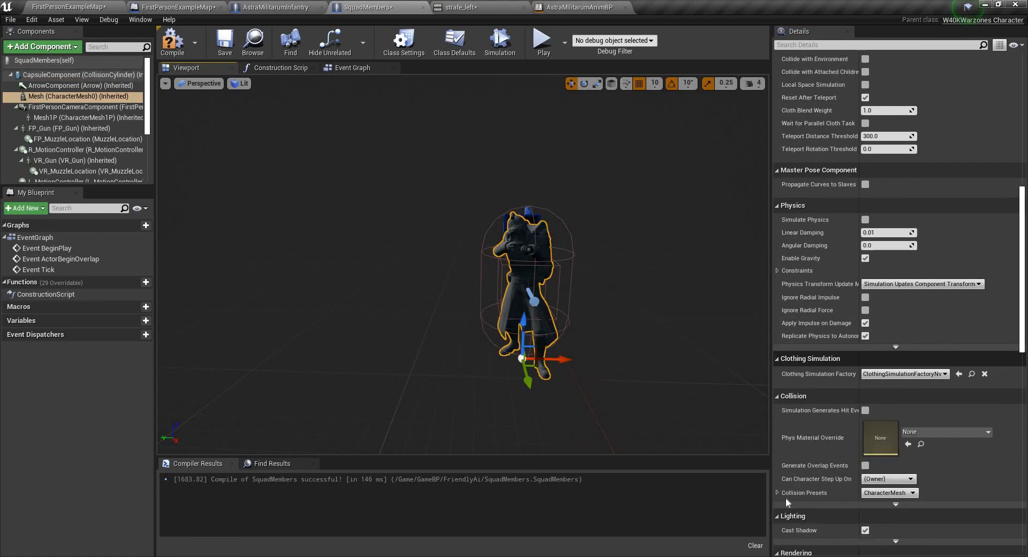
pyautogui.click(777, 493)
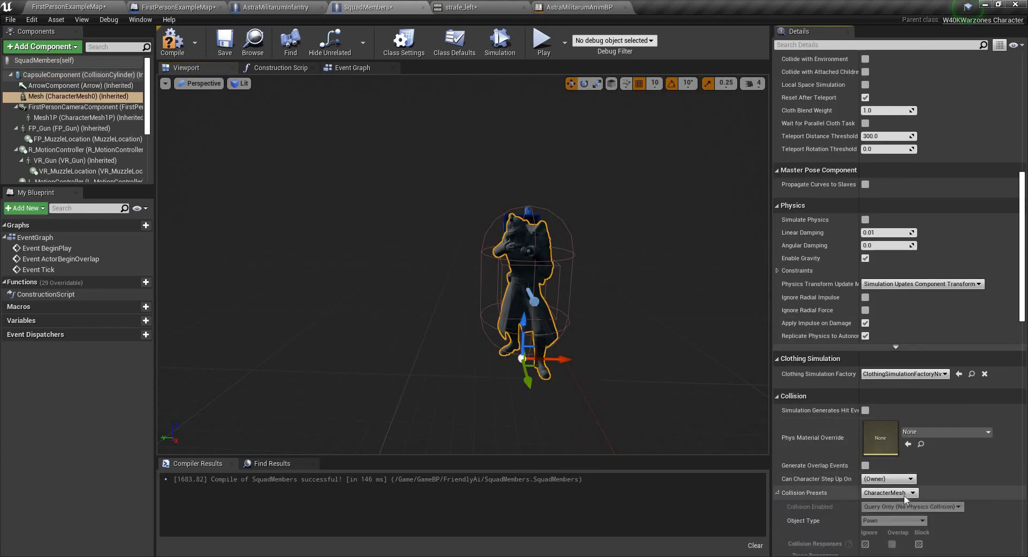
pyautogui.click(888, 492)
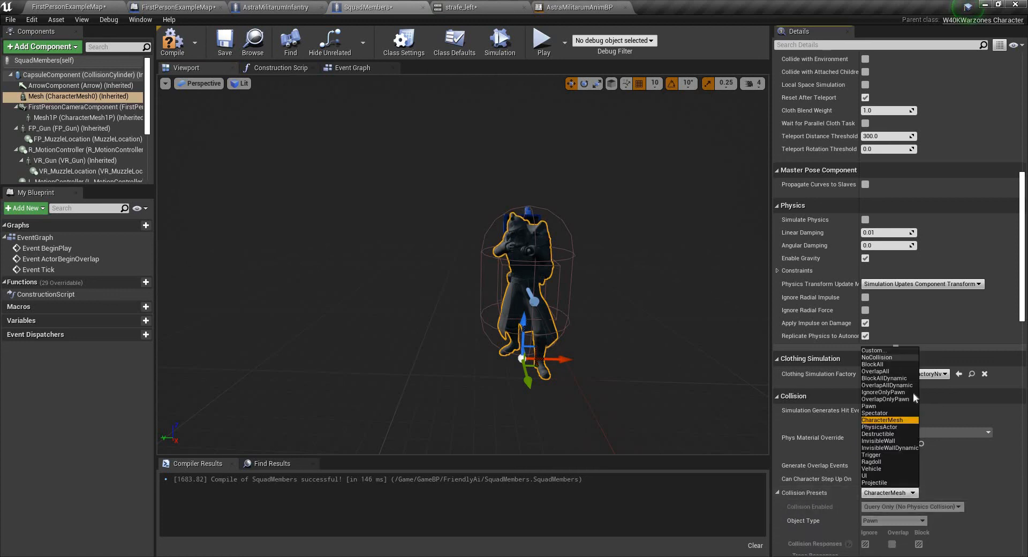
pyautogui.click(968, 444)
pyautogui.scroll(-7, 968, 445)
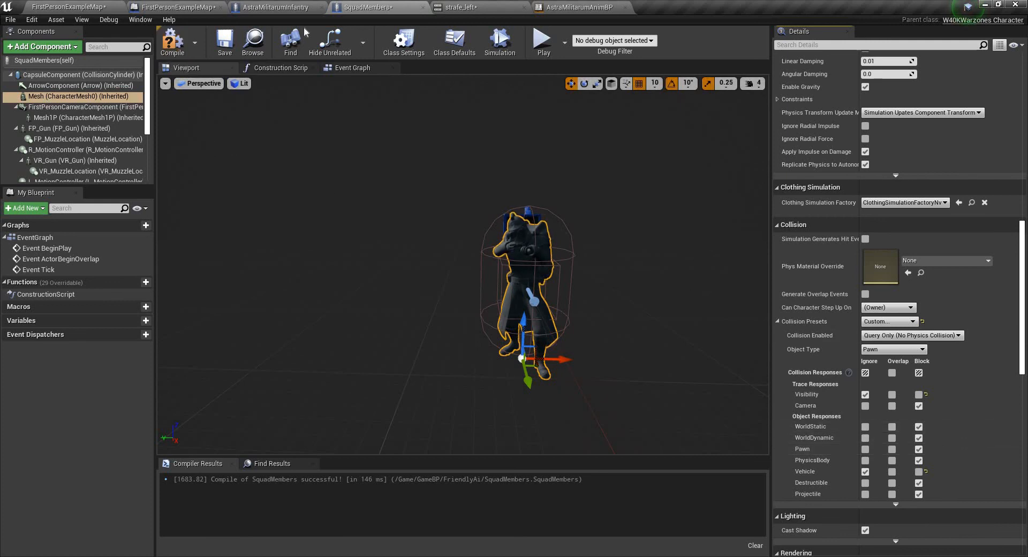
pyautogui.click(173, 45)
# Set the AstraMilitarumInfantry mesh's collision preset to Custom with the Pawn response on Block, and compile the blueprint
pyautogui.click(276, 7)
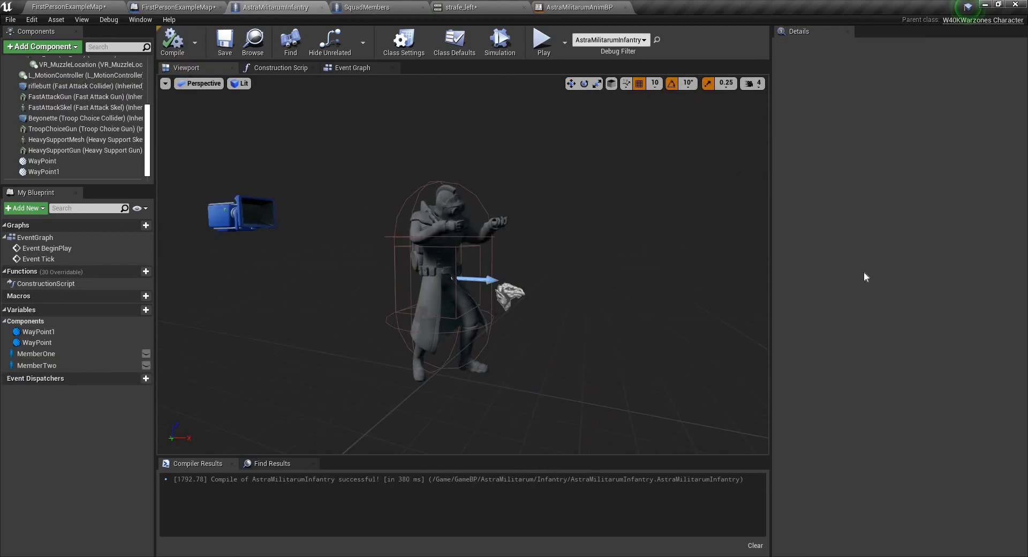
pyautogui.scroll(-15, 902, 309)
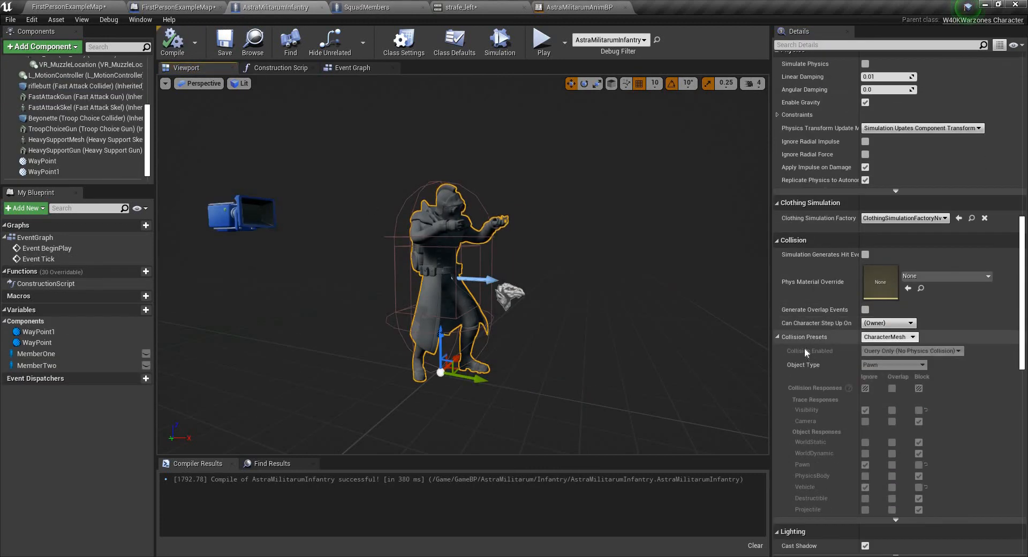
pyautogui.click(900, 339)
pyautogui.click(899, 351)
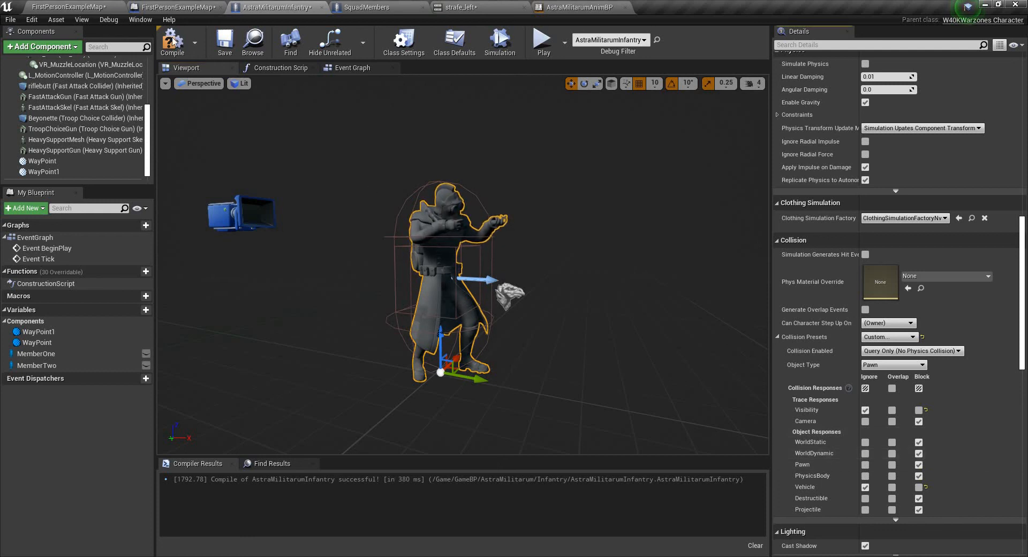
# Play-test moving the player forward, backward and sideways among the squad members to check collisions and following, and end the session
pyautogui.click(541, 50)
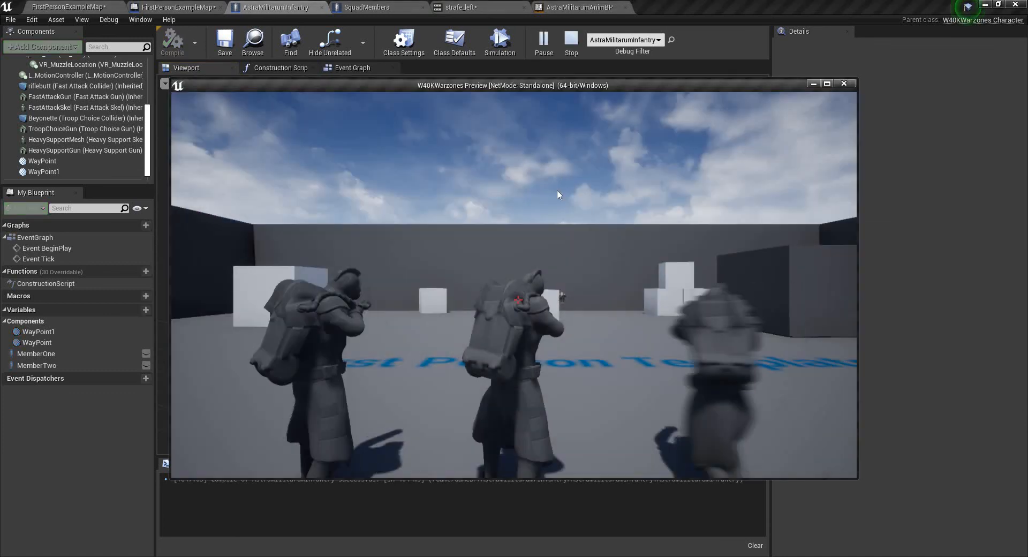
pyautogui.press('w')
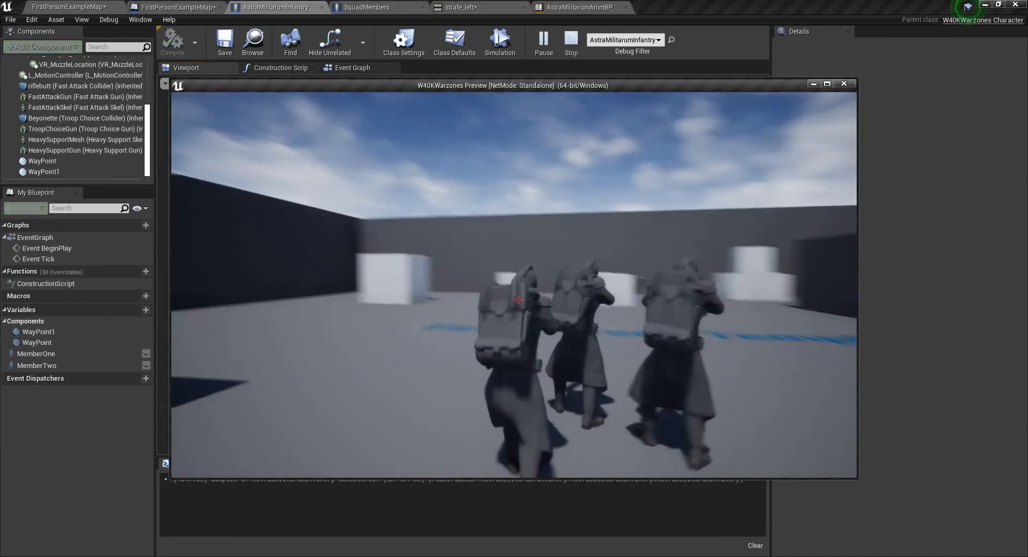
pyautogui.press('s')
pyautogui.press('w')
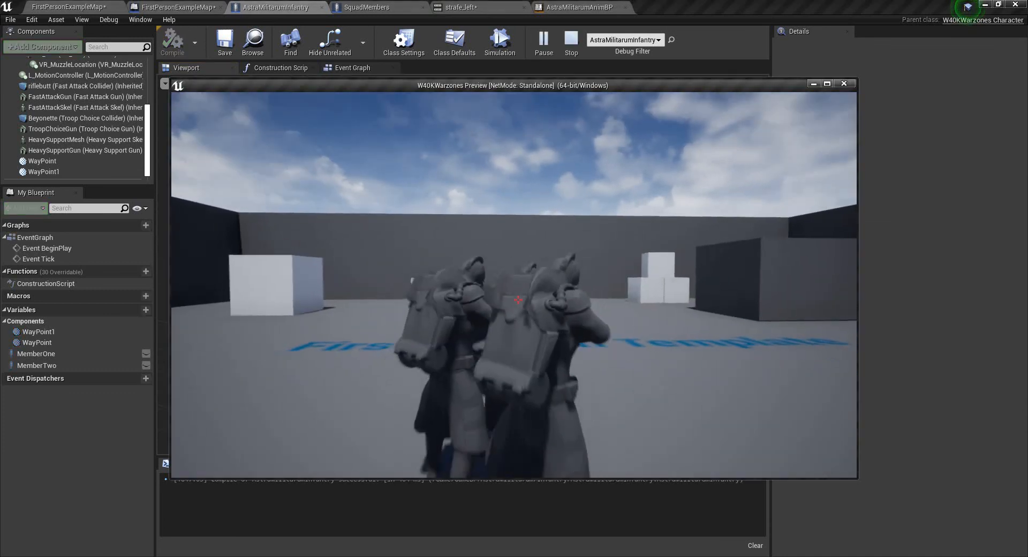
pyautogui.press('s')
pyautogui.press('w')
pyautogui.press('w')
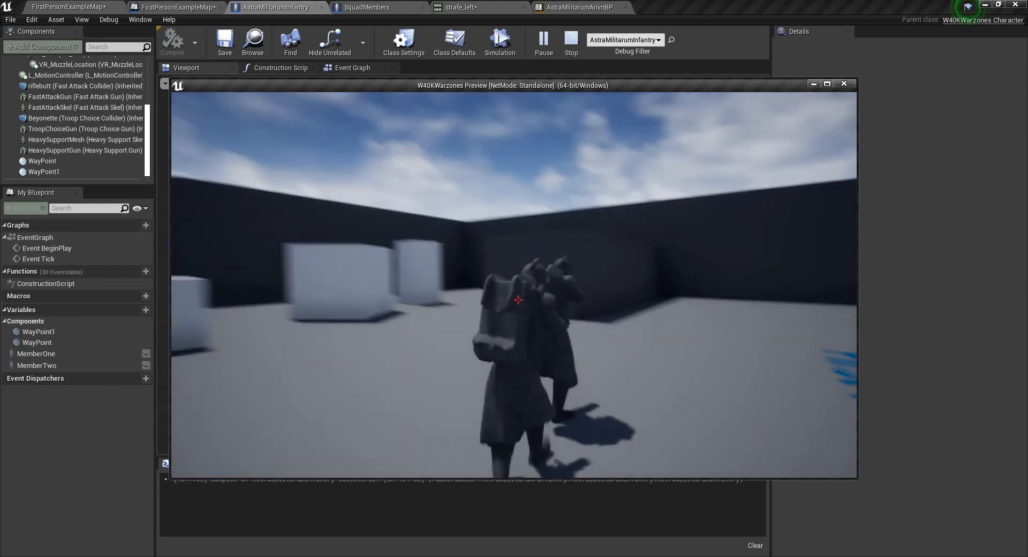
pyautogui.press('s')
pyautogui.press('w')
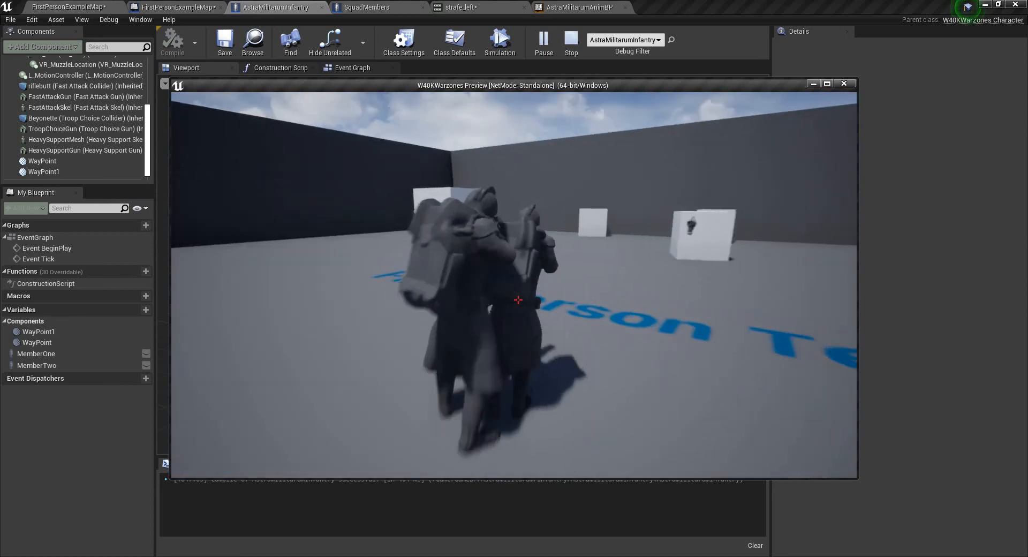
pyautogui.press('s')
pyautogui.press('w')
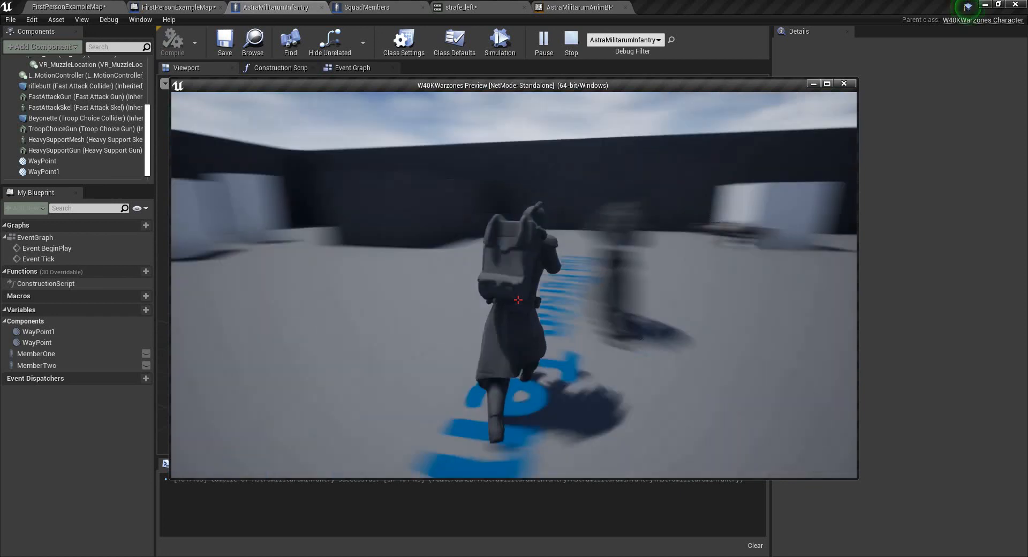
pyautogui.press('d')
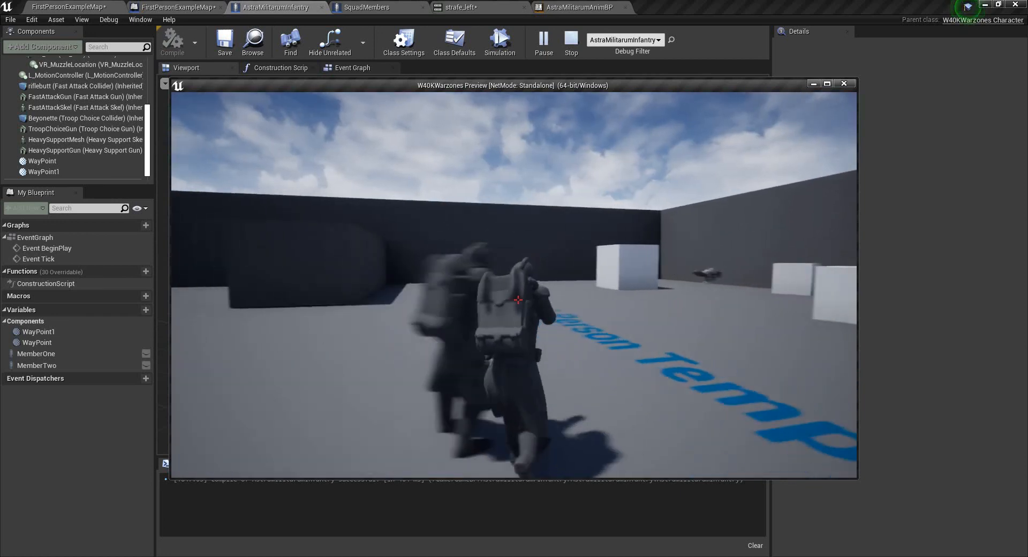
pyautogui.press('a')
pyautogui.press('d')
pyautogui.press('a')
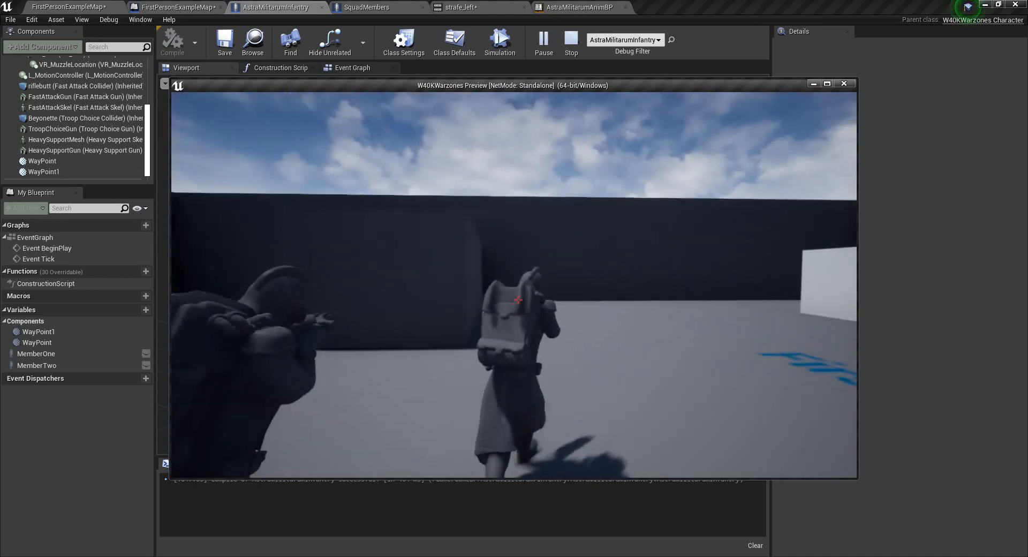
pyautogui.press('Escape')
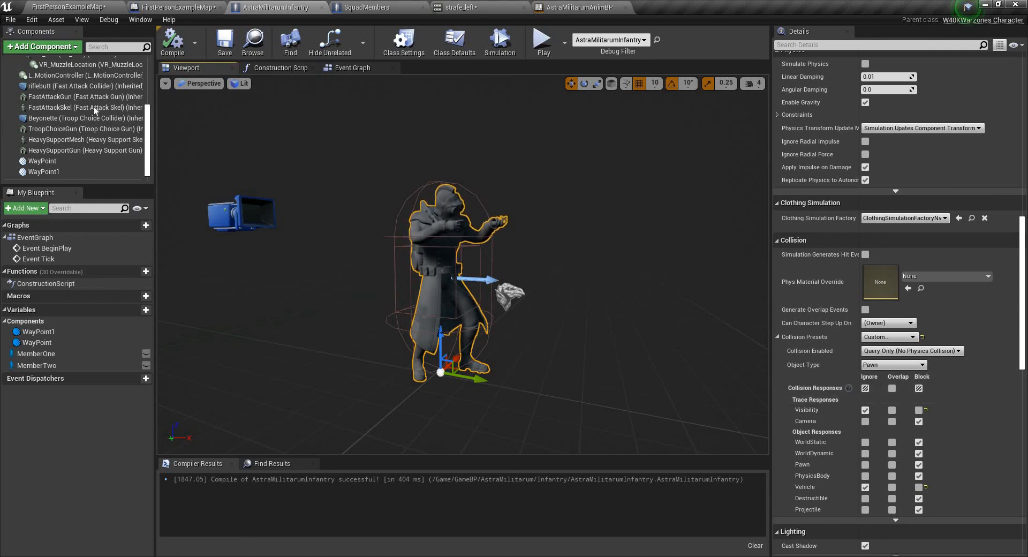
# Compile the FirstPersonExampleMap level blueprint and save the level
pyautogui.scroll(4, 96, 96)
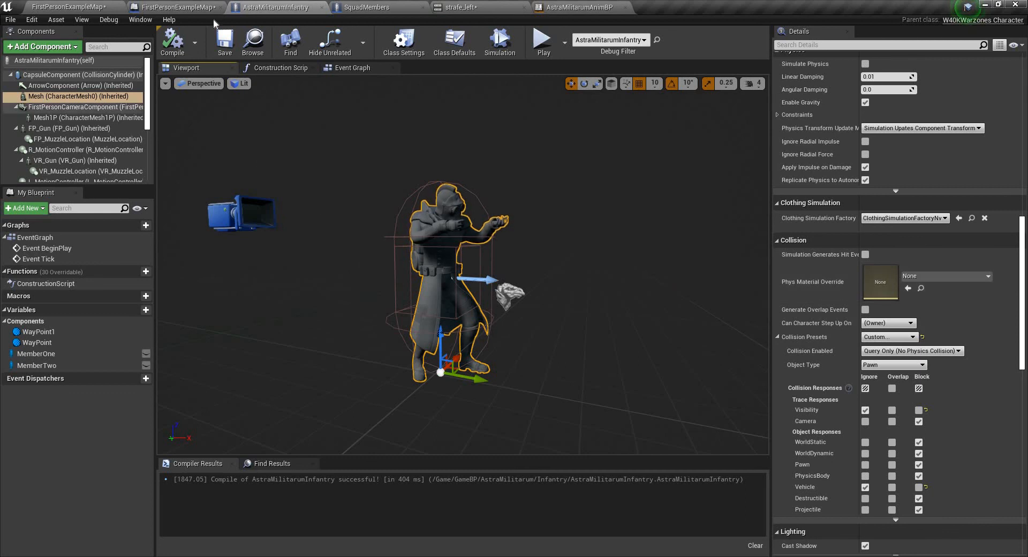
pyautogui.click(166, 7)
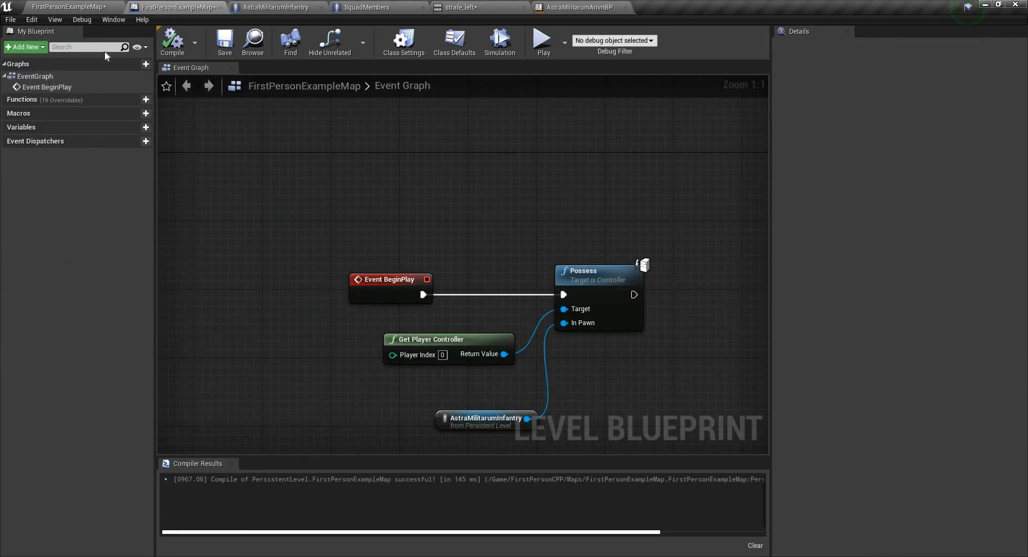
pyautogui.hotkey('ctrl', 's')
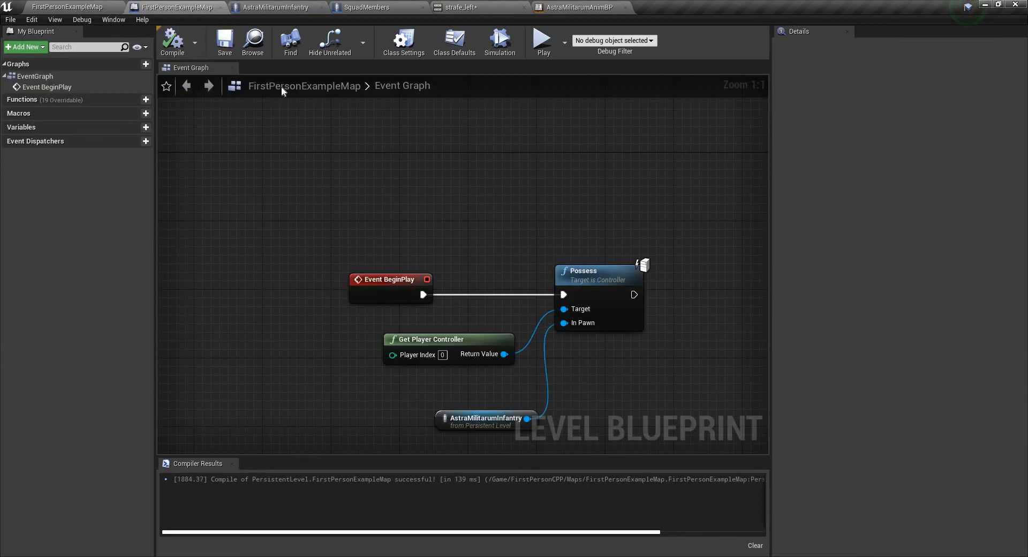